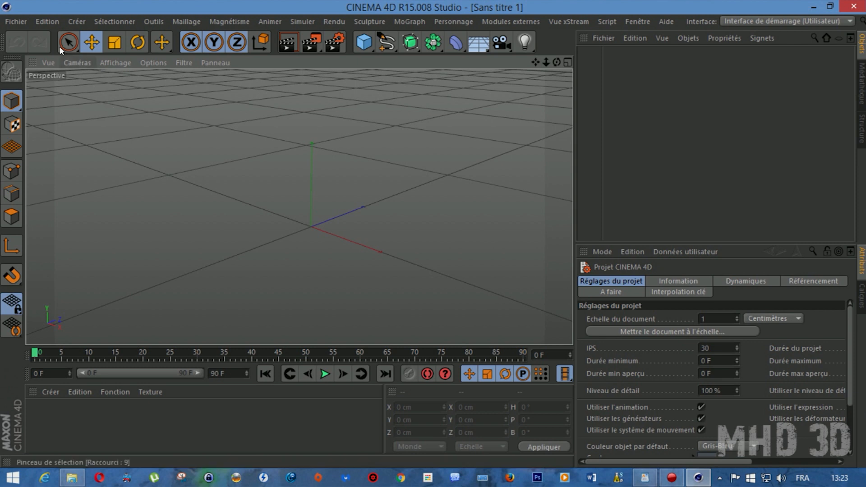
Look through the selection tools and activate the Déplacement, Mise à l'échelle and Rotation tools one after another
click(71, 52)
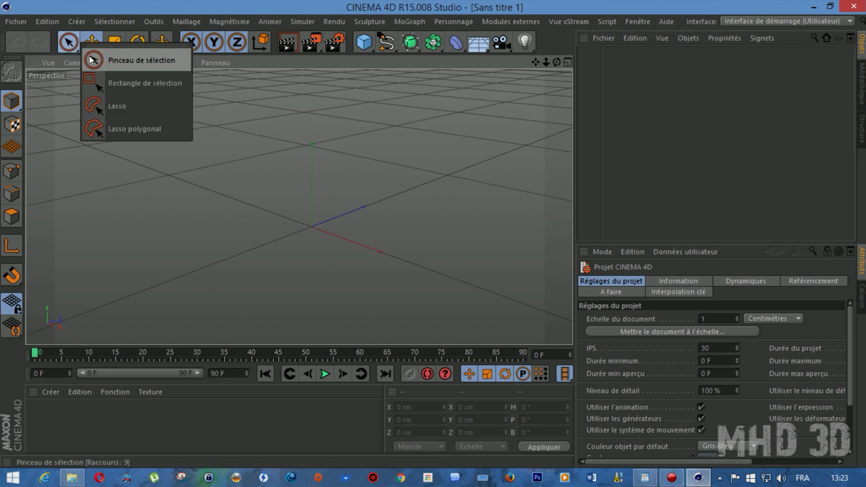
click(92, 36)
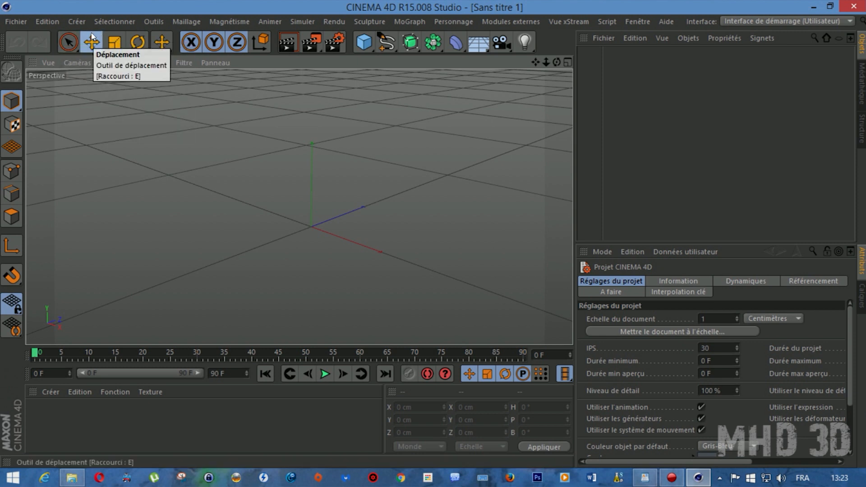
click(115, 42)
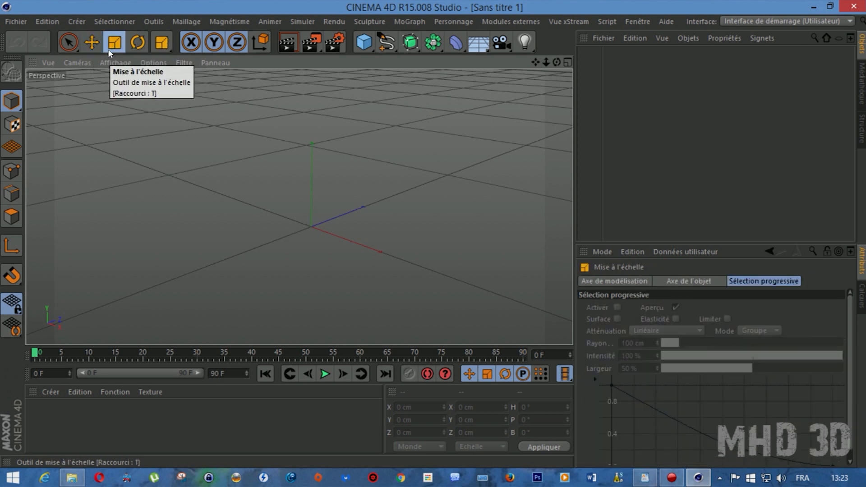
click(134, 47)
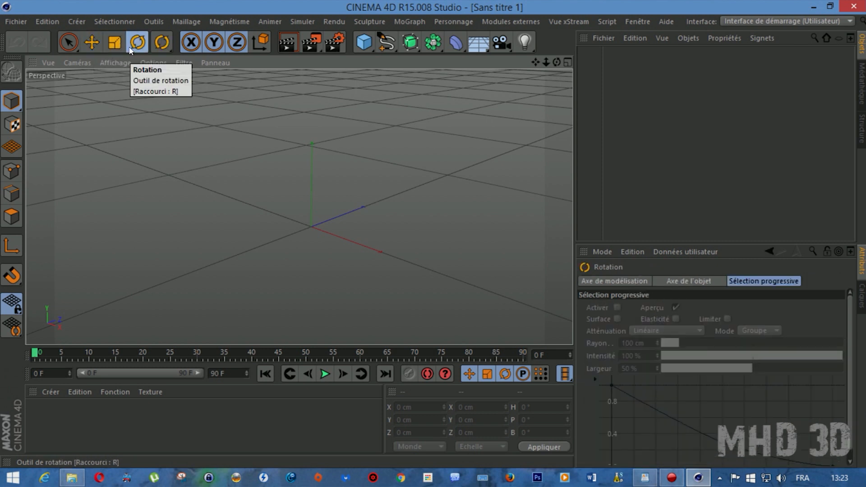
drag(165, 48, 202, 57)
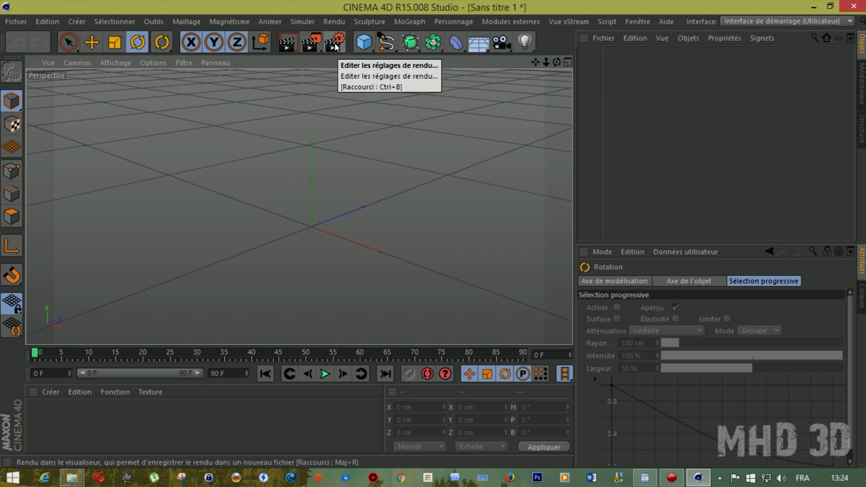
Add a cube, look through the primitive, spline and generator palettes, and delete the cube
click(366, 45)
click(373, 49)
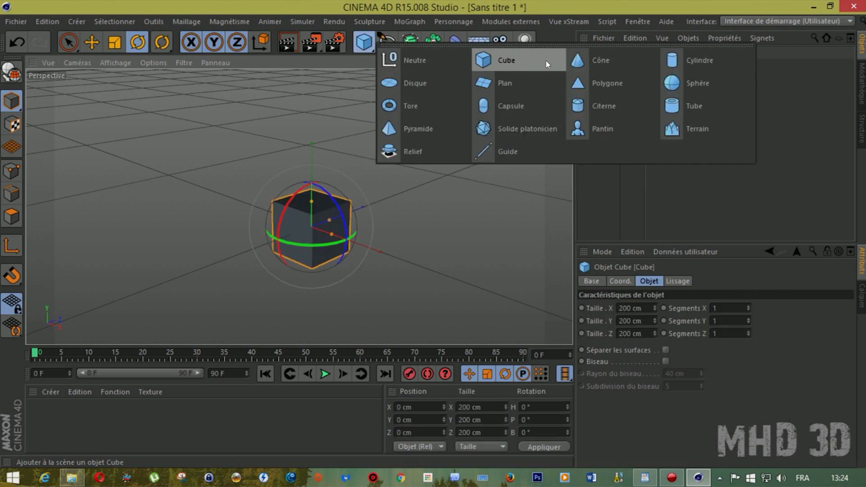
click(301, 209)
click(394, 48)
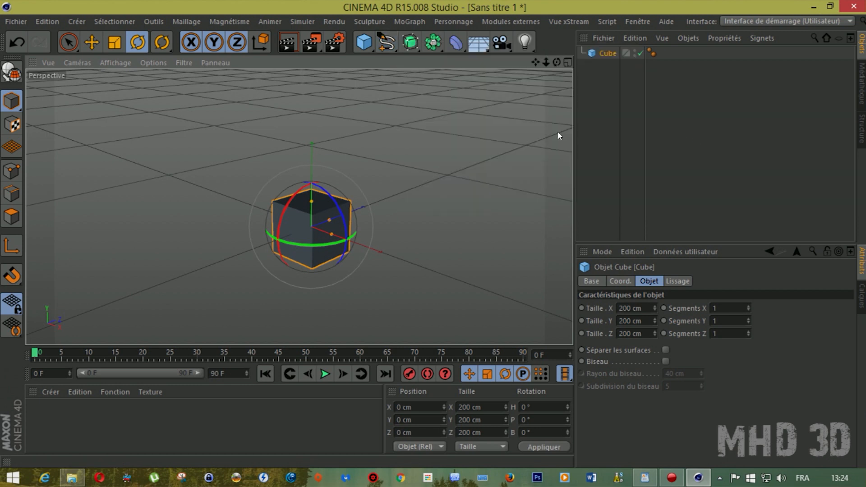
click(411, 45)
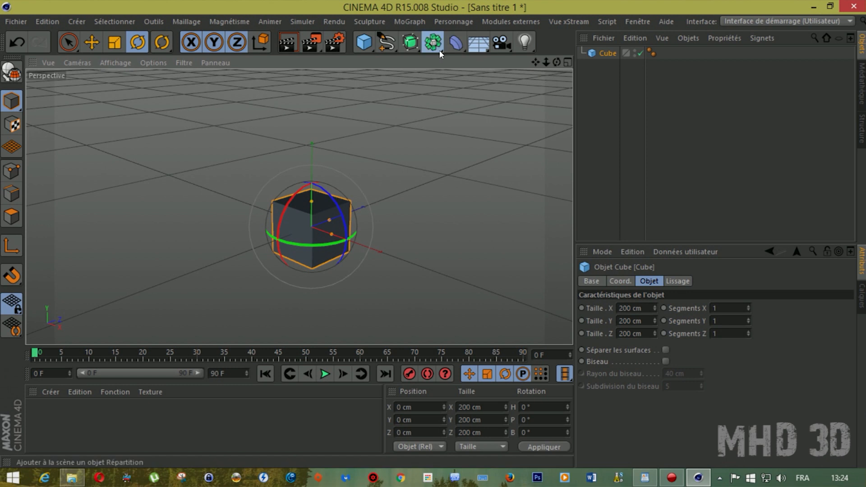
click(439, 52)
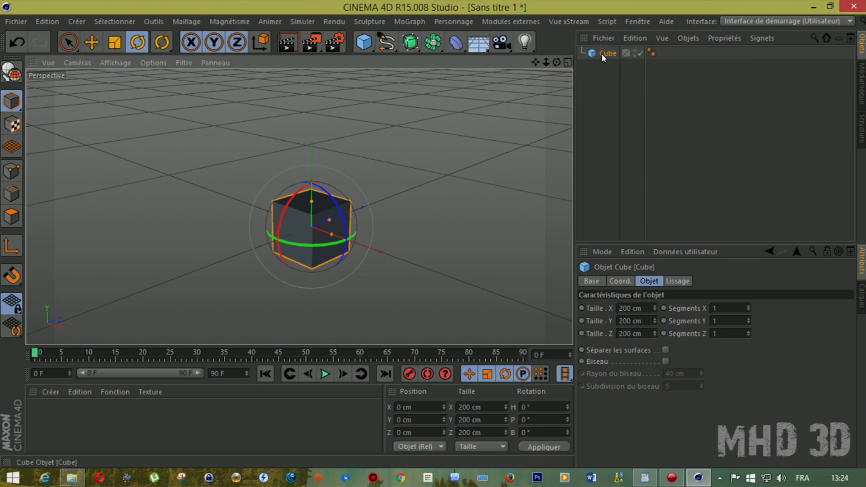
key(Delete)
Add a cube to the scene and raise it along the Y axis to about 125 cm
drag(557, 62, 557, 89)
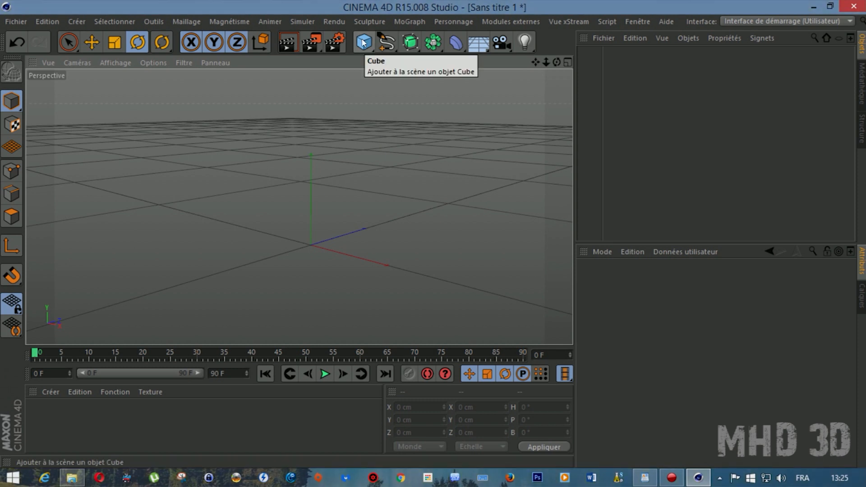
click(364, 43)
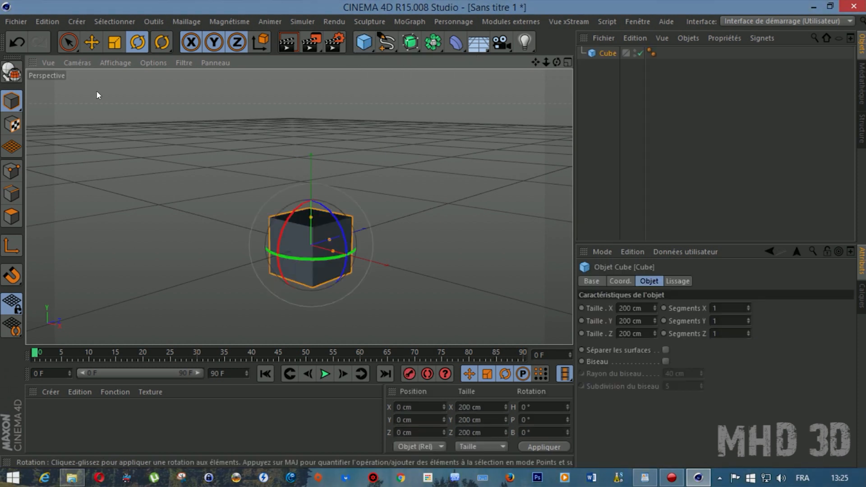
key(e)
drag(311, 172, 317, 137)
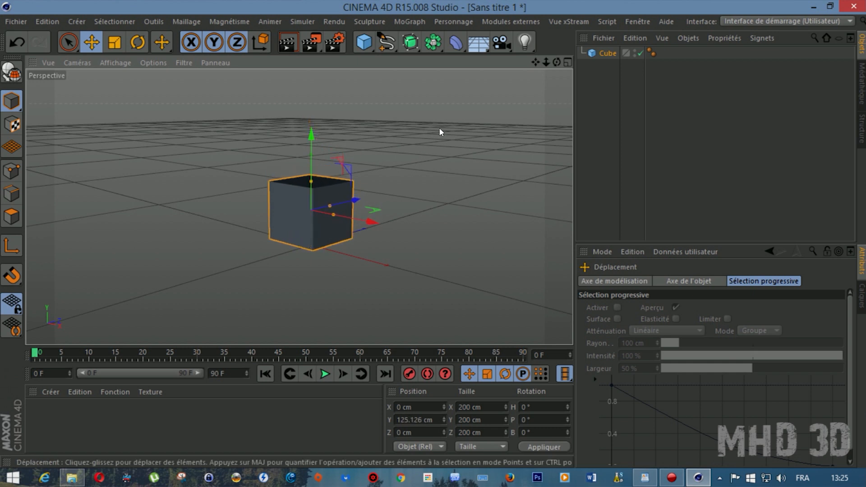
Add a Fusion deformer and a Surface de subdivision generator to the scene with the cube
click(457, 49)
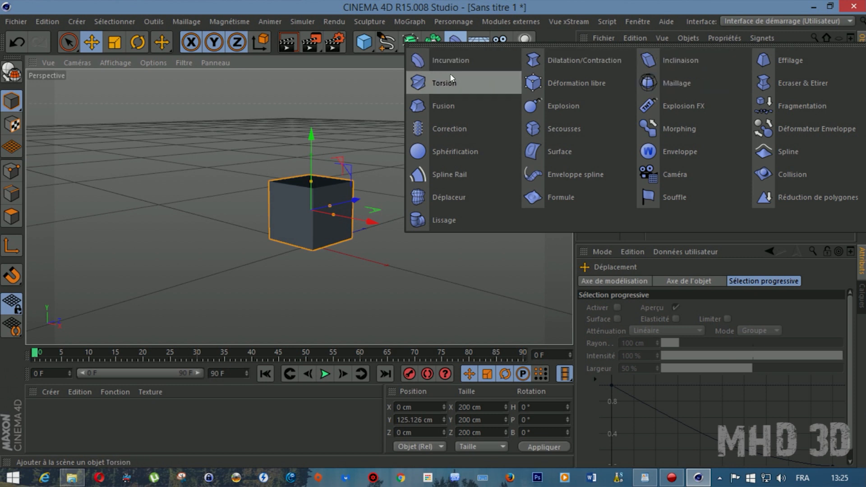
click(434, 108)
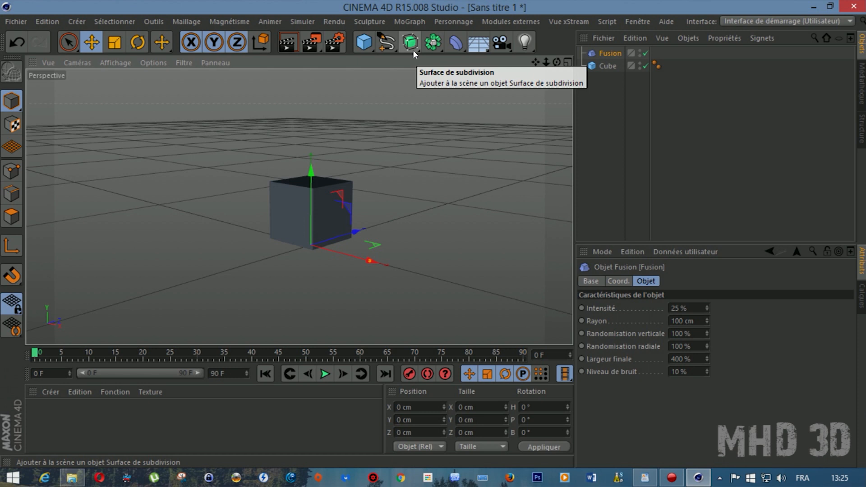
click(598, 66)
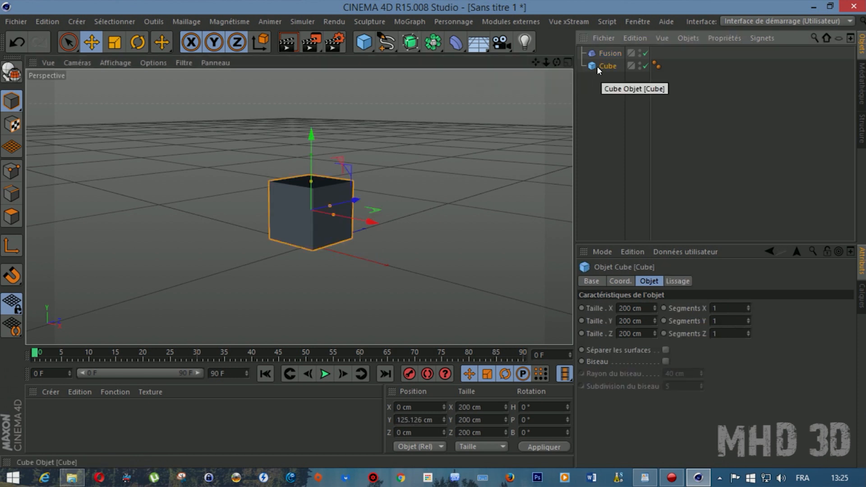
click(416, 52)
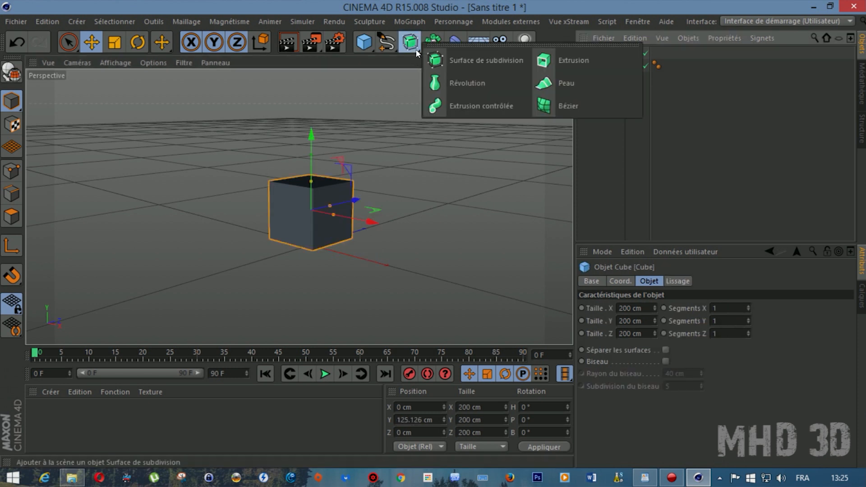
click(487, 61)
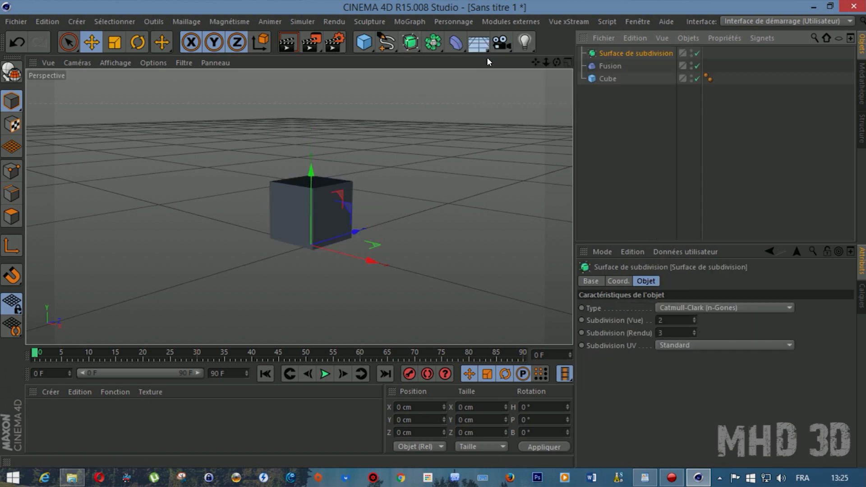
Make the cube a child of the Surface de subdivision generator and view the result from another angle
click(613, 54)
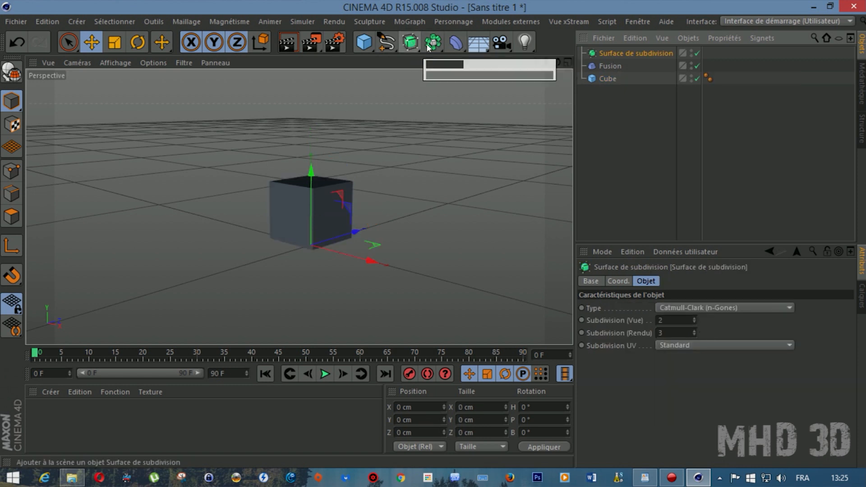
click(605, 80)
click(622, 54)
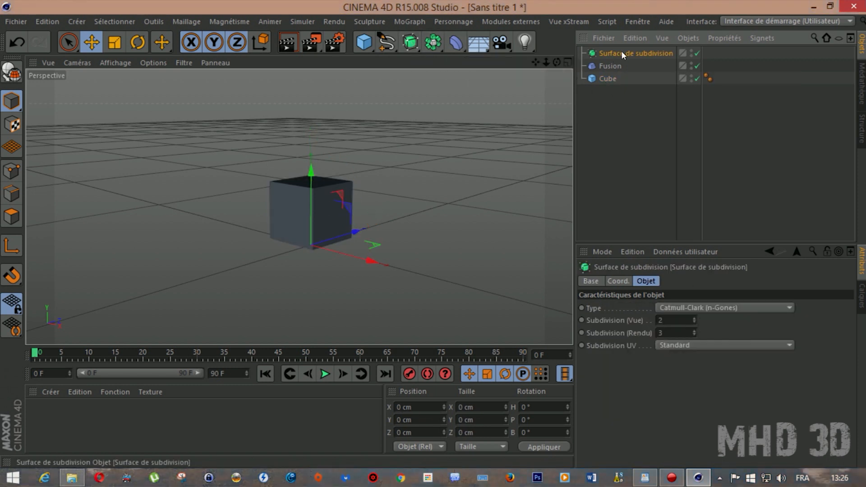
click(605, 80)
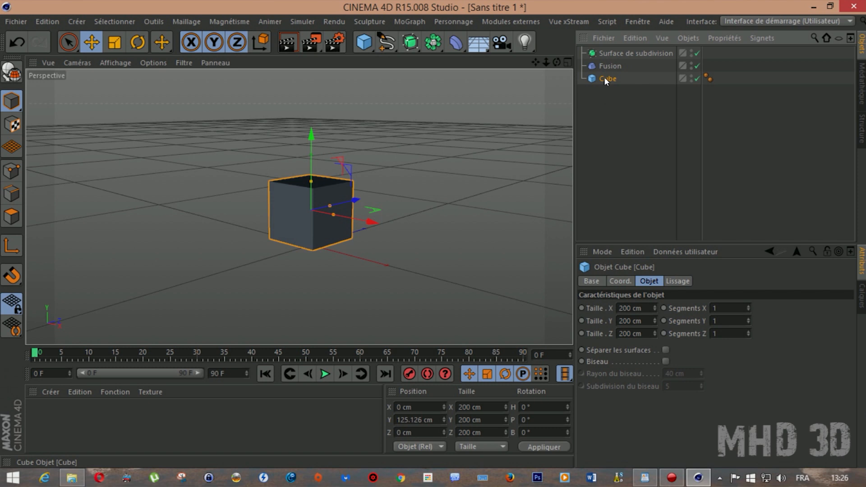
drag(606, 81, 611, 54)
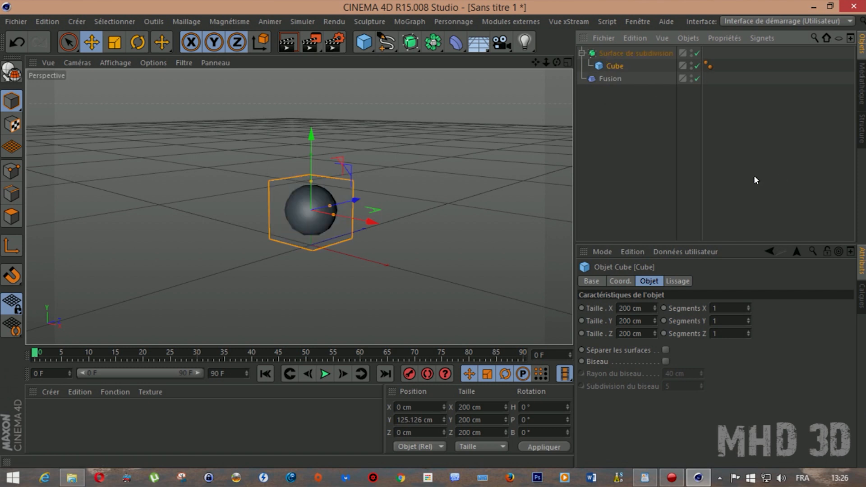
mouse_move(558, 63)
mouse_down()
mouse_move(533, 57)
mouse_move(555, 66)
mouse_up()
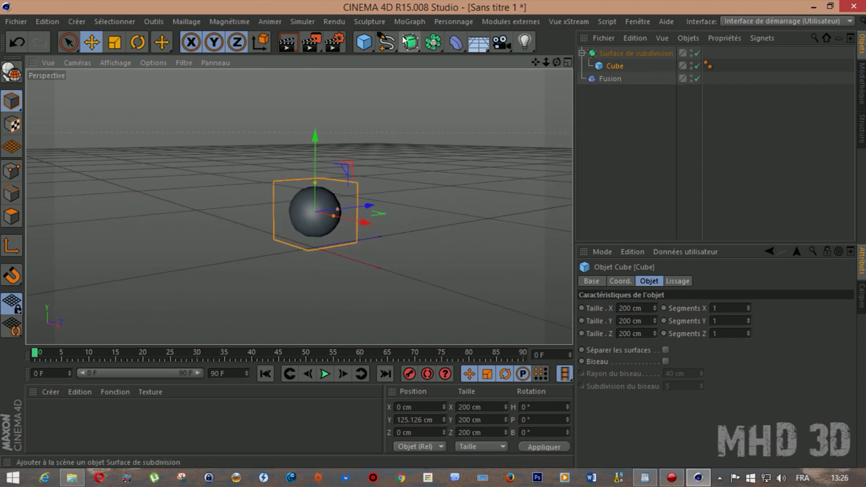
Undo the cube's parenting and delete the Surface de subdivision generator
click(18, 41)
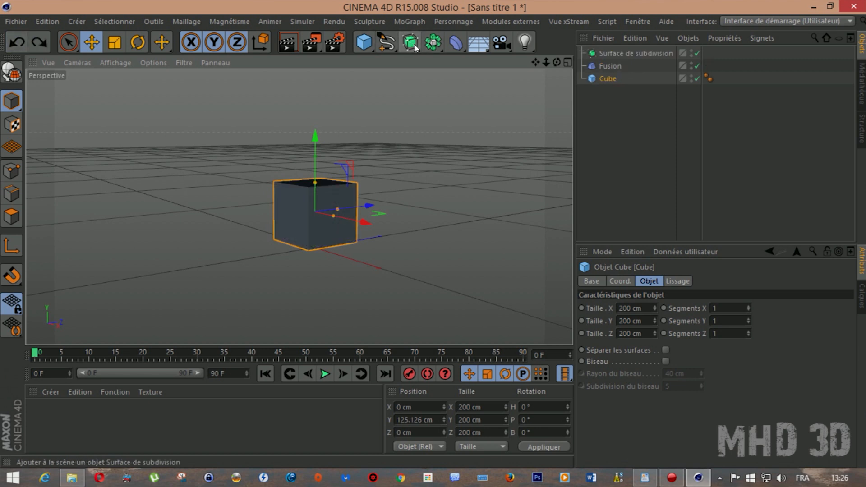
click(613, 54)
key(Delete)
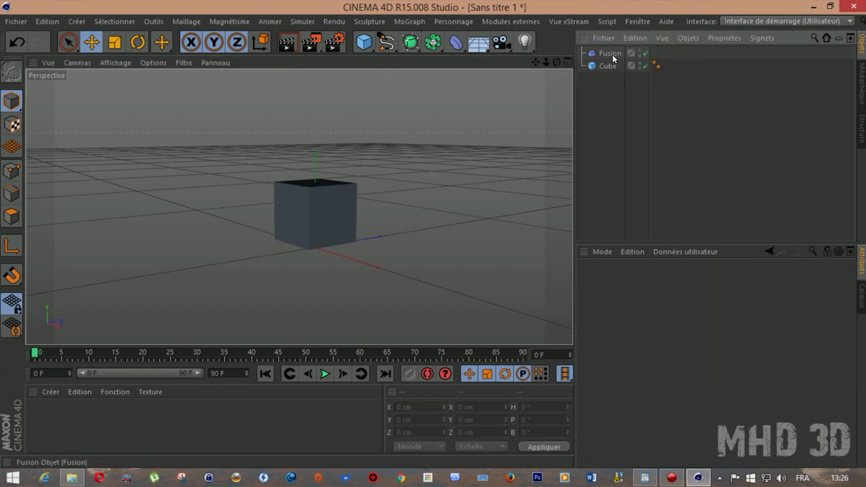
Make the cube a child of the Fusion deformer
click(612, 54)
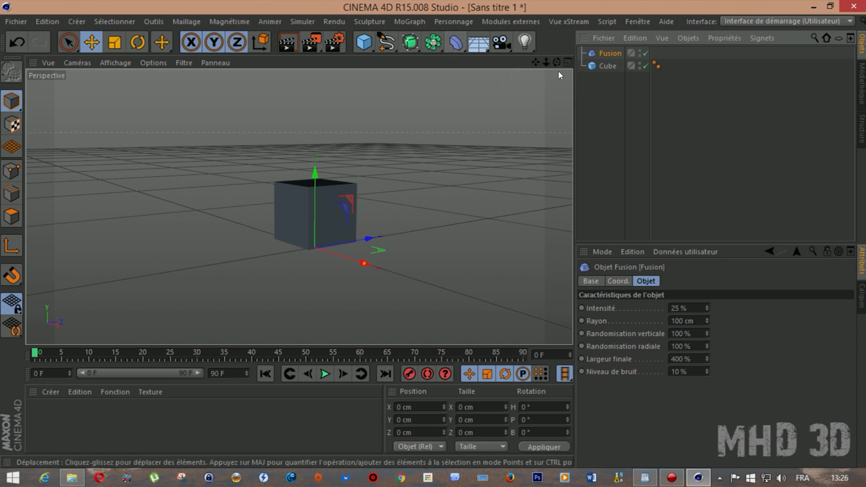
click(605, 66)
click(608, 55)
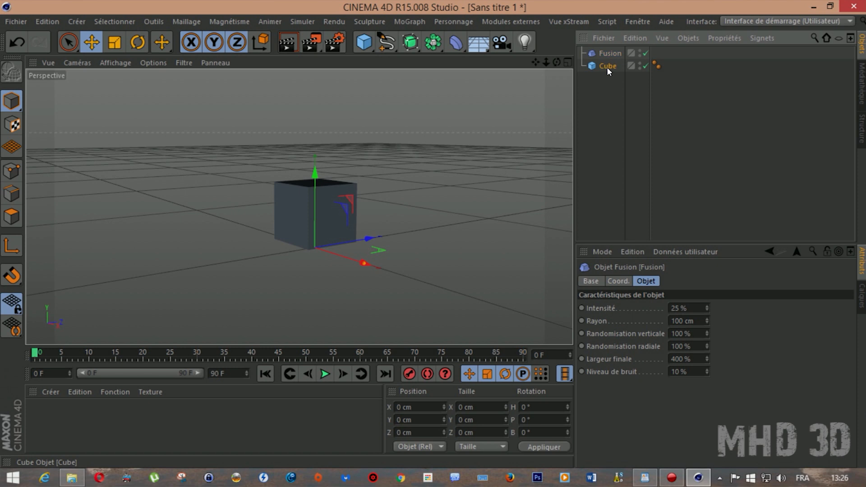
drag(607, 67, 608, 54)
drag(609, 56, 610, 54)
mouse_move(556, 63)
mouse_down()
mouse_move(548, 72)
mouse_move(551, 62)
mouse_up()
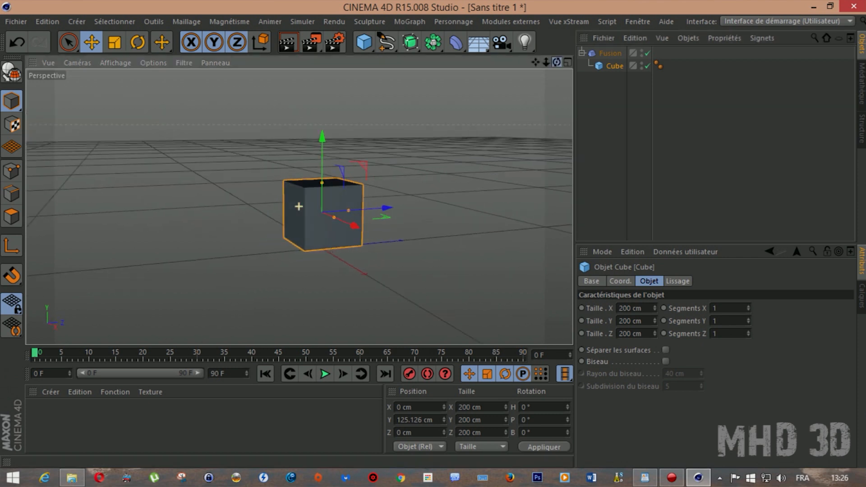
Try out the Fusion deformer's intensity and set it to 25 %
click(609, 54)
drag(707, 308, 706, 324)
text(25)
key(Return)
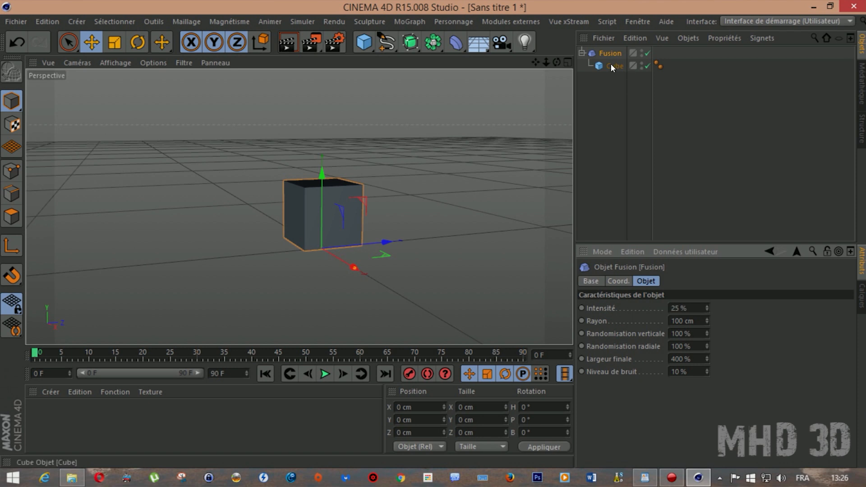
Reverse the hierarchy so the Fusion deformer is a child of the cube, and set its intensity to 16 % and radius to 275 cm
drag(613, 66, 610, 93)
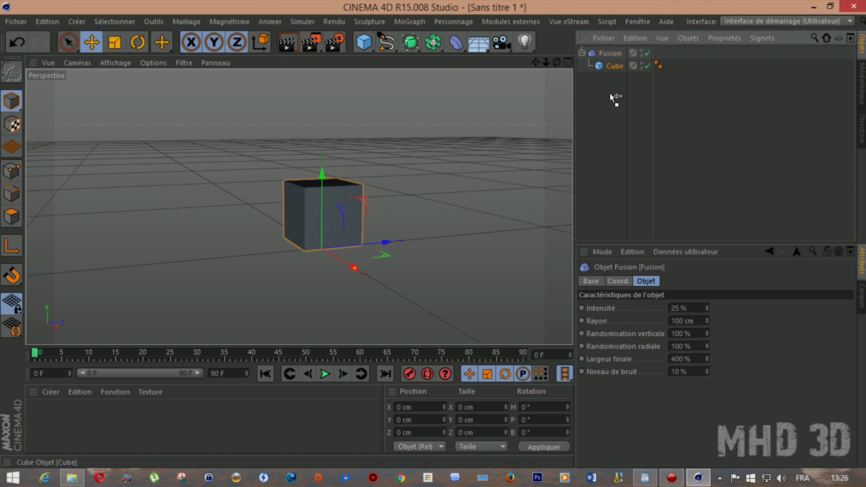
click(609, 53)
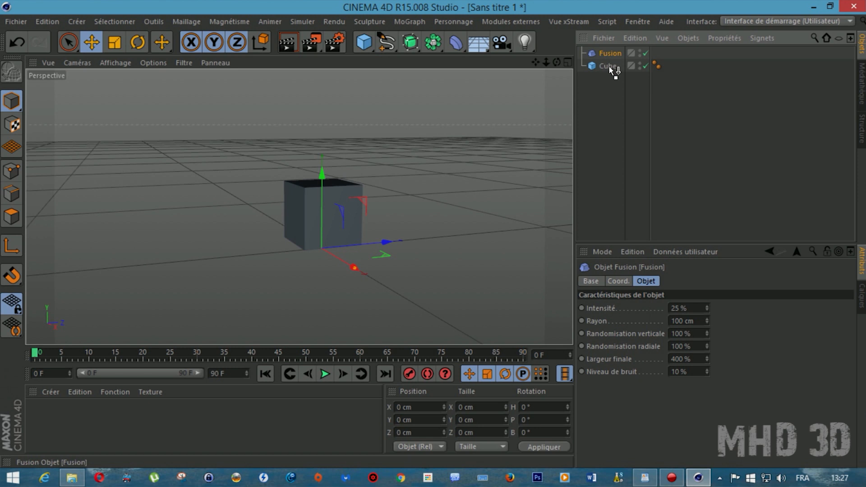
drag(611, 68, 608, 66)
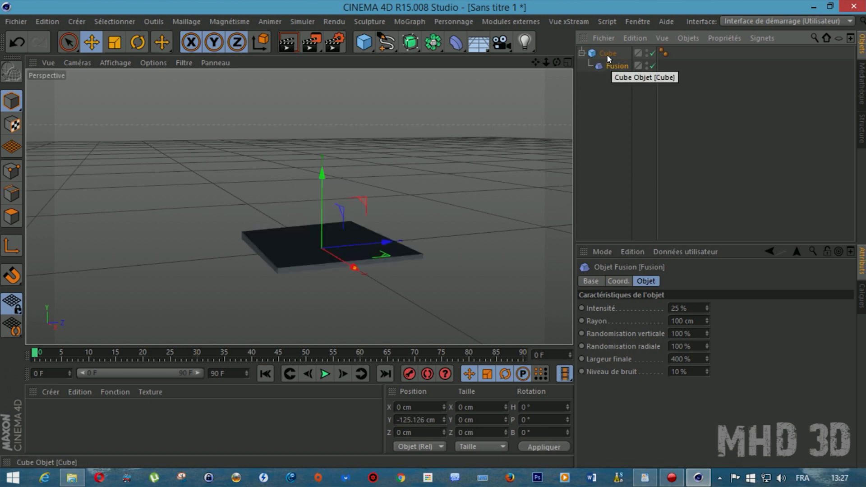
mouse_move(707, 308)
mouse_down()
mouse_move(717, 308)
mouse_move(679, 308)
mouse_move(717, 318)
mouse_up()
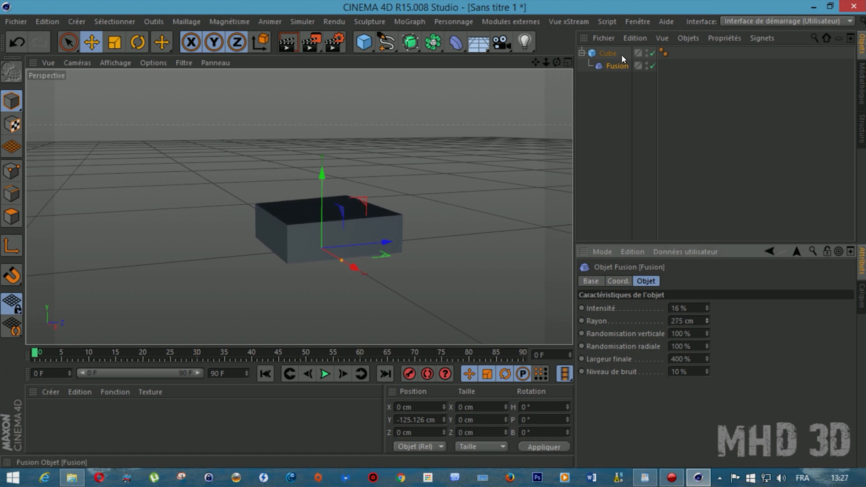
Detach and delete the Fusion deformer, and add a Torsion deformer in its place
drag(615, 66, 616, 97)
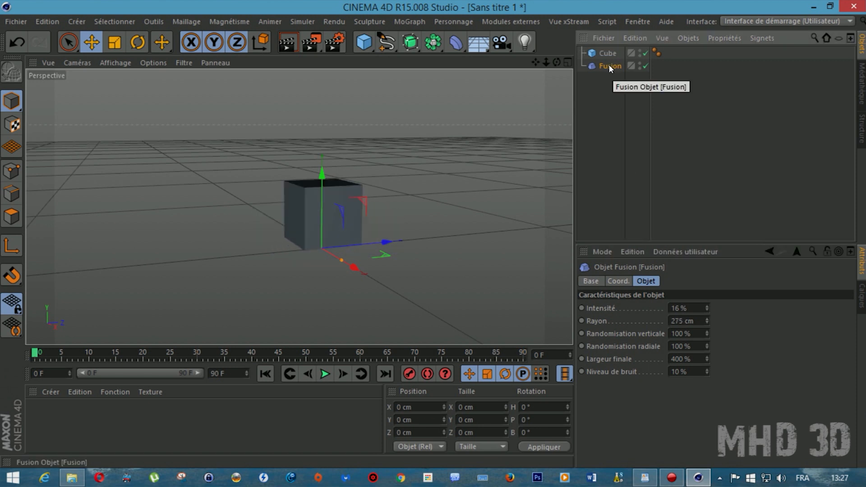
key(Delete)
drag(458, 49, 461, 54)
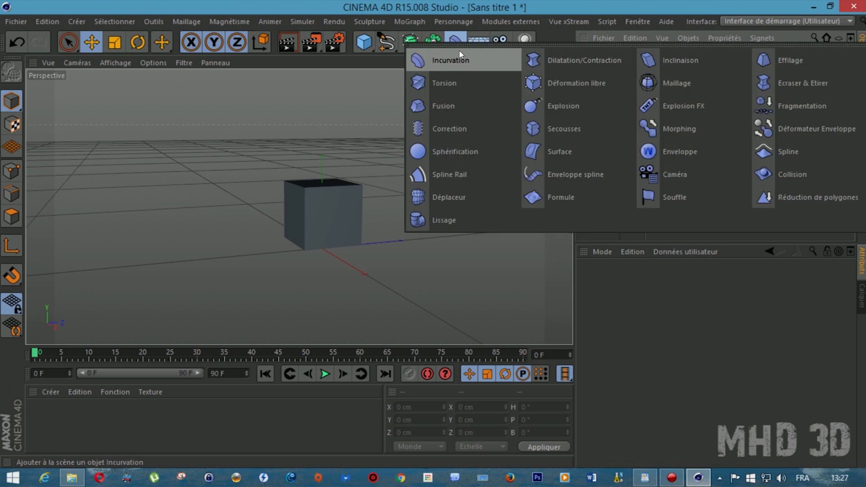
click(444, 92)
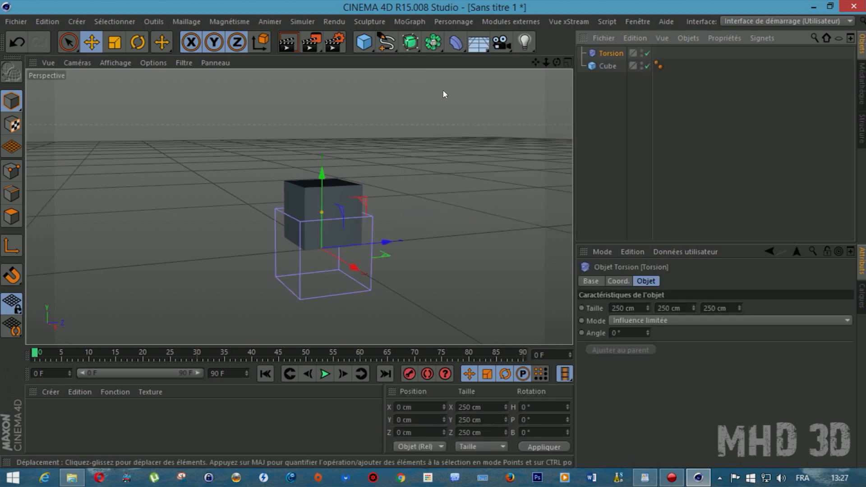
Select the cube and switch the viewport display to Ombrage de Gouraud (lignes)
click(607, 66)
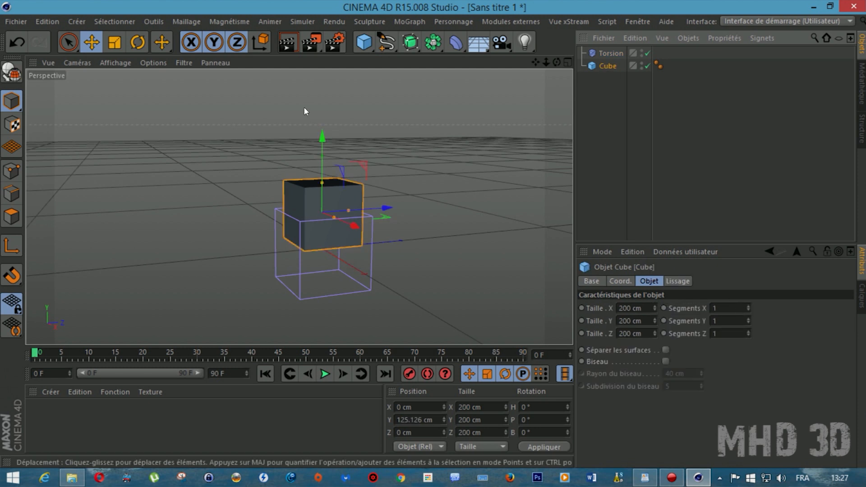
click(116, 63)
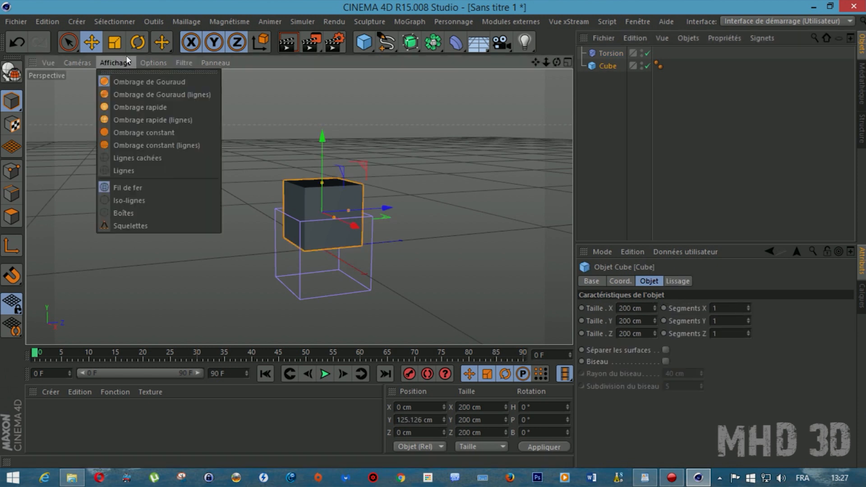
click(131, 95)
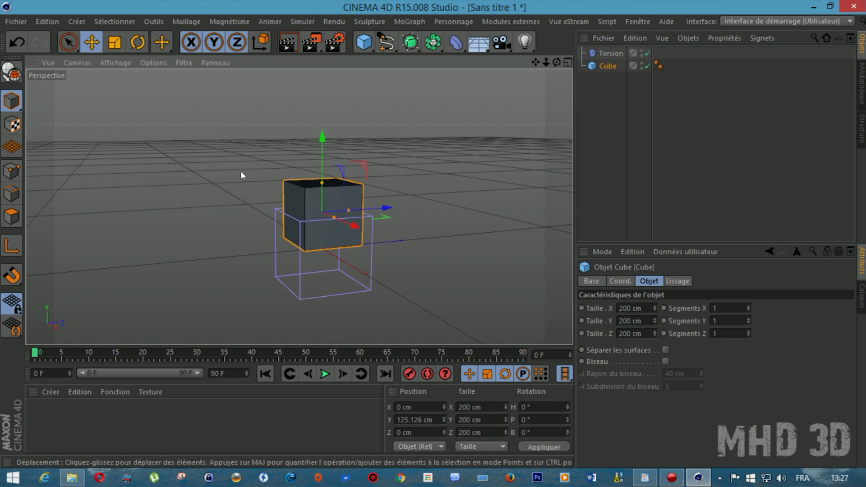
scroll(304, 239, up, 4)
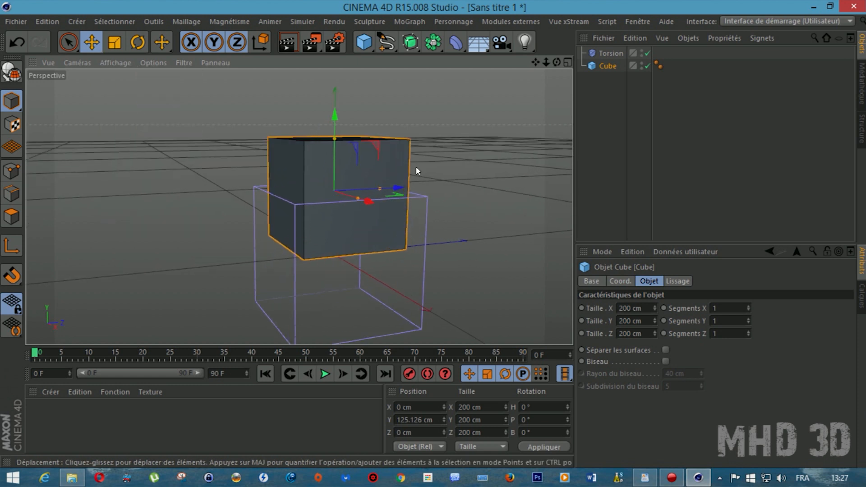
drag(556, 62, 529, 73)
drag(299, 206, 534, 93)
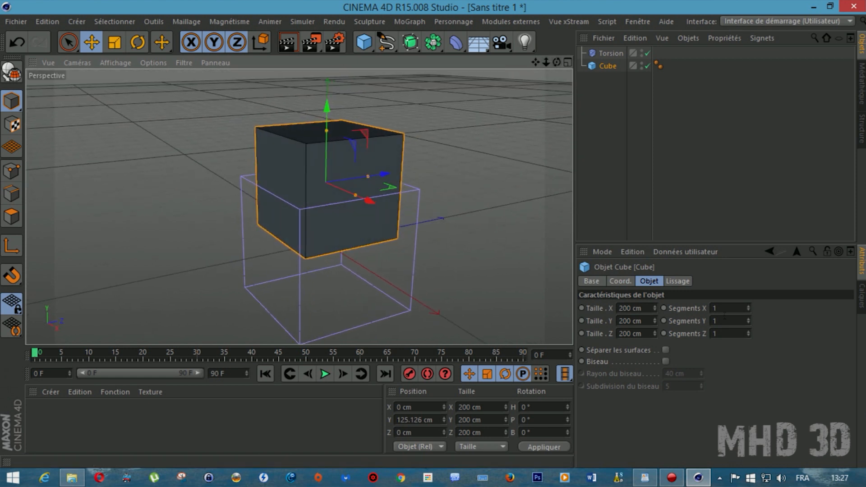
Set the cube's segments to 10 in X, Y and Z
click(672, 309)
text(10)
key(Return)
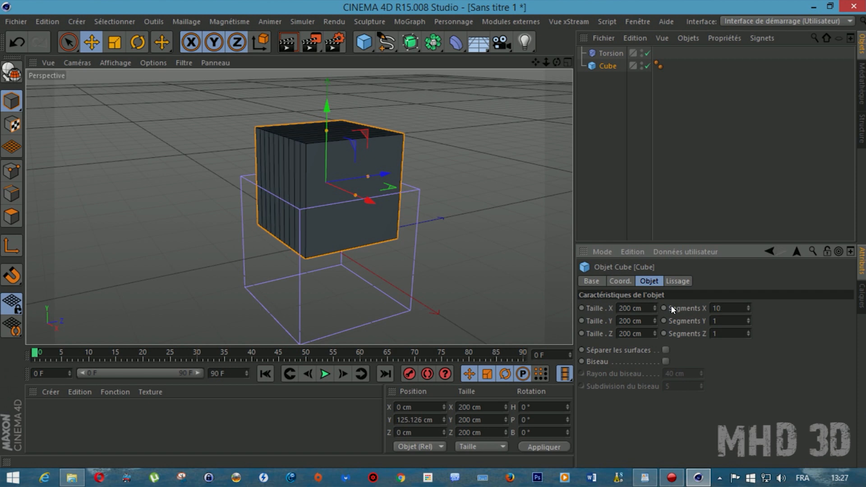
click(675, 322)
text(10)
key(Return)
click(715, 334)
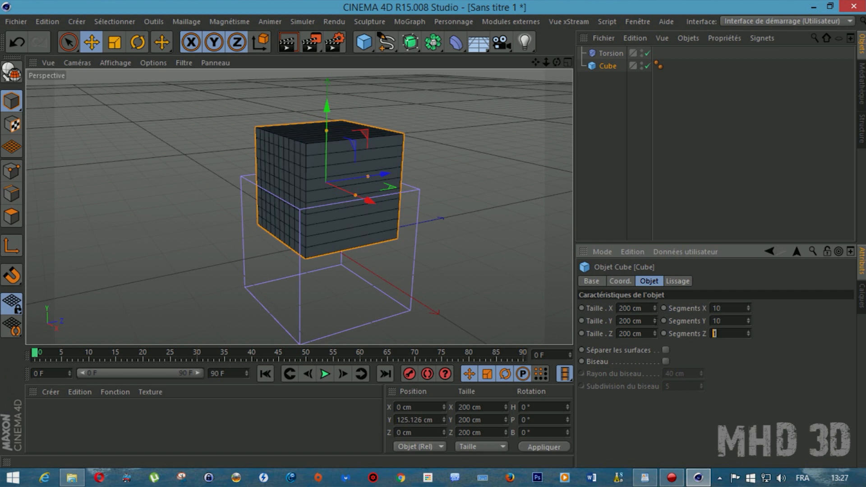
text(10)
key(Return)
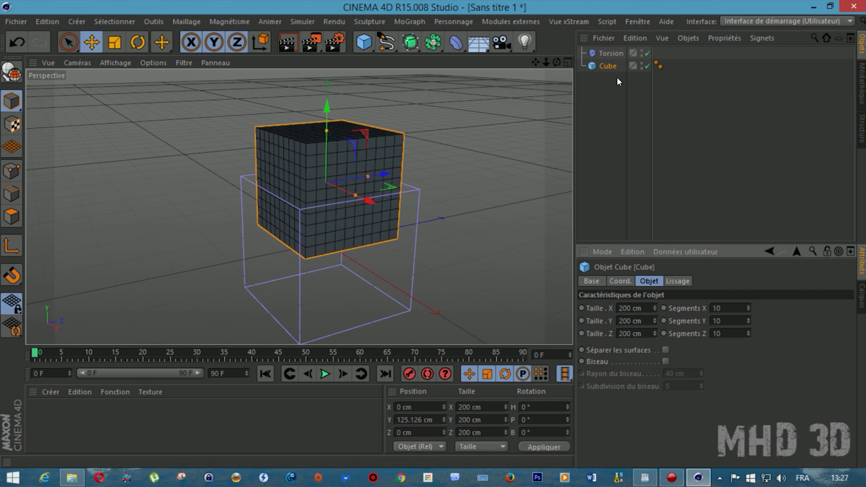
Reset the cube's X, Y and Z segments to 1
text(1)
key(Return)
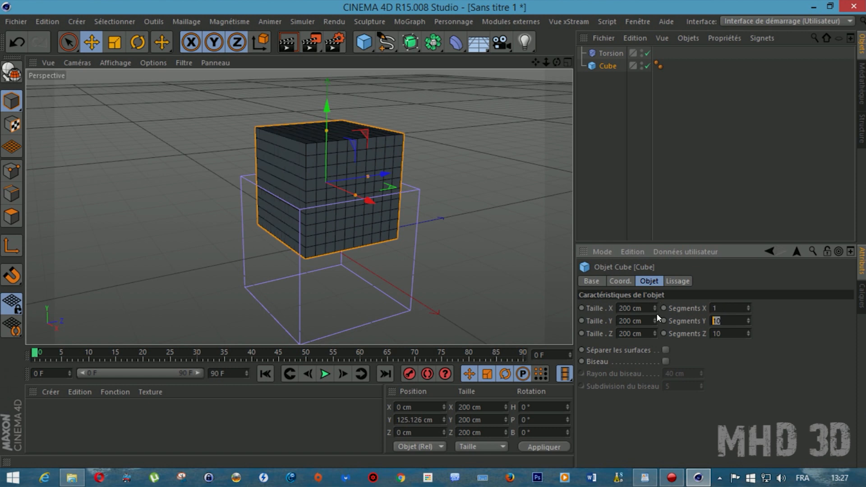
key(BackSpace)
key(Return)
key(Tab)
text(1)
key(Return)
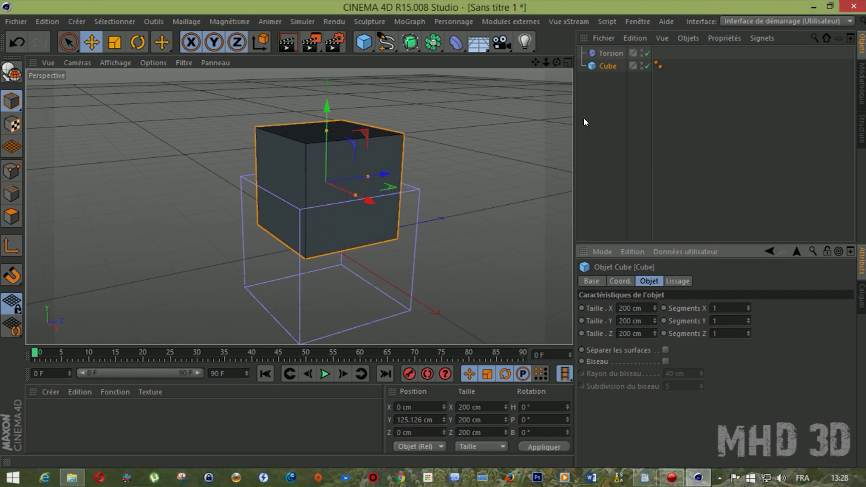
Raise the Torsion deformer along Y to about 138 cm so that it encloses the cube
click(597, 55)
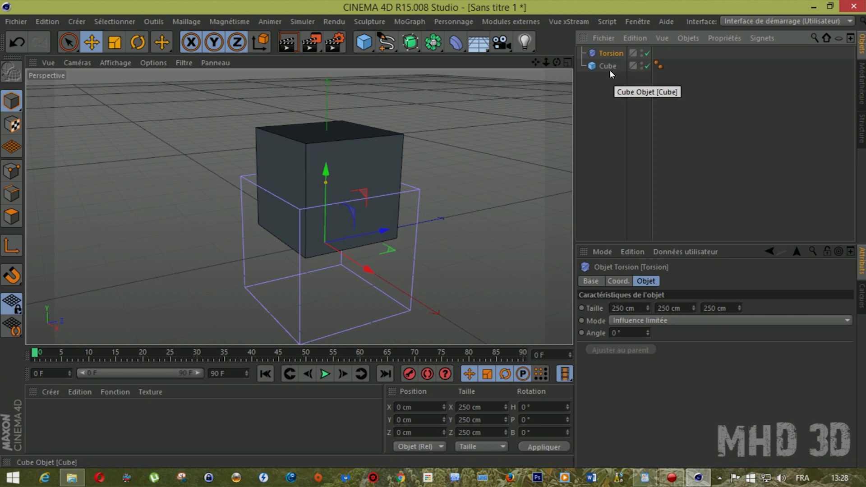
drag(326, 174, 332, 99)
drag(556, 62, 535, 83)
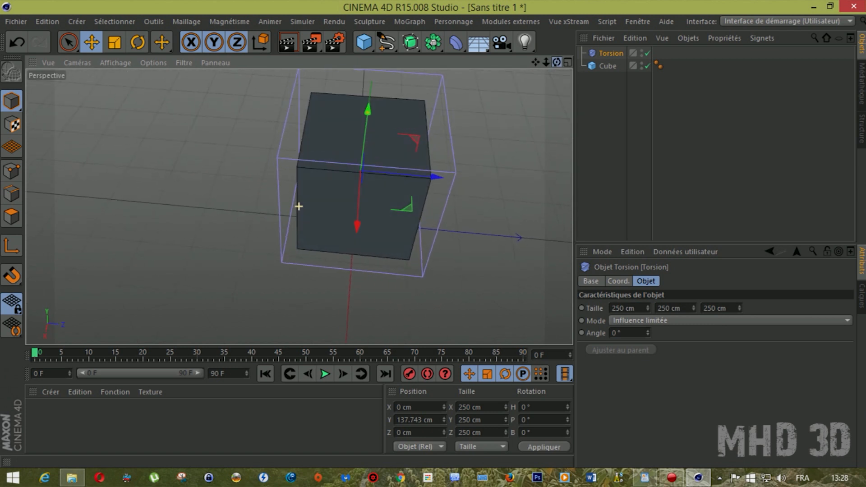
drag(299, 207, 307, 198)
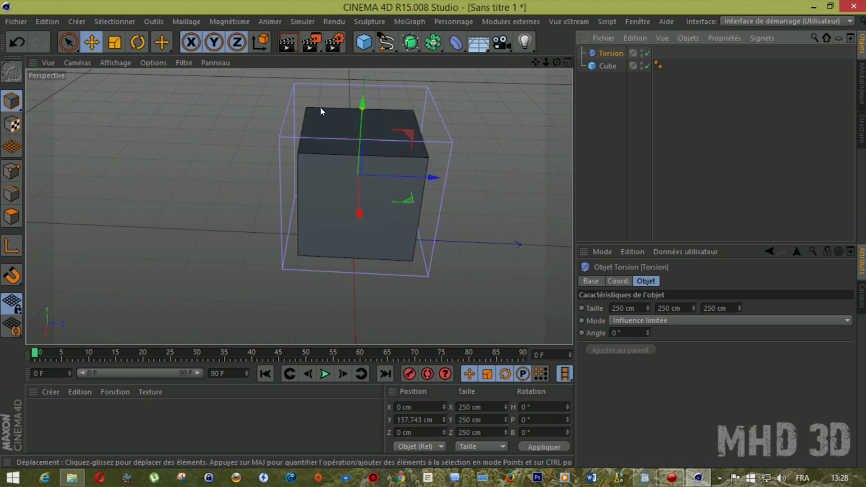
drag(557, 62, 532, 61)
Stretch the cube's Y size to 1505 cm and place it on the ground with Drop To Floor
click(604, 66)
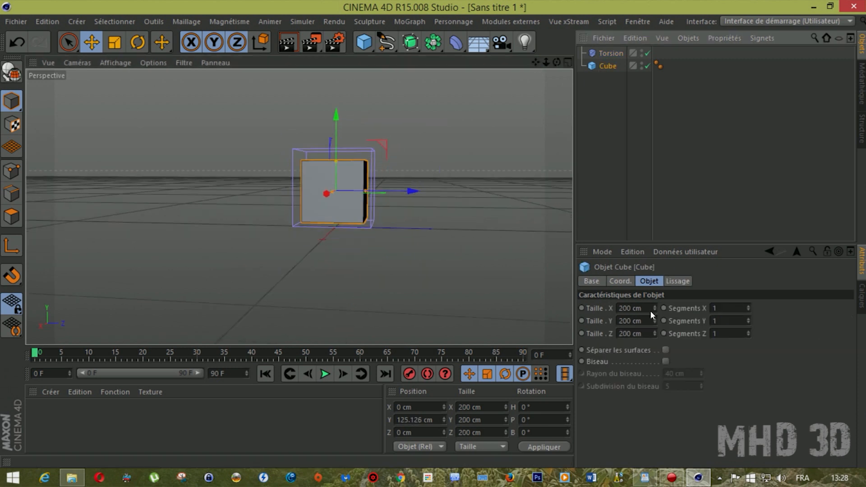
drag(654, 320, 654, 278)
drag(546, 63, 539, 62)
click(508, 22)
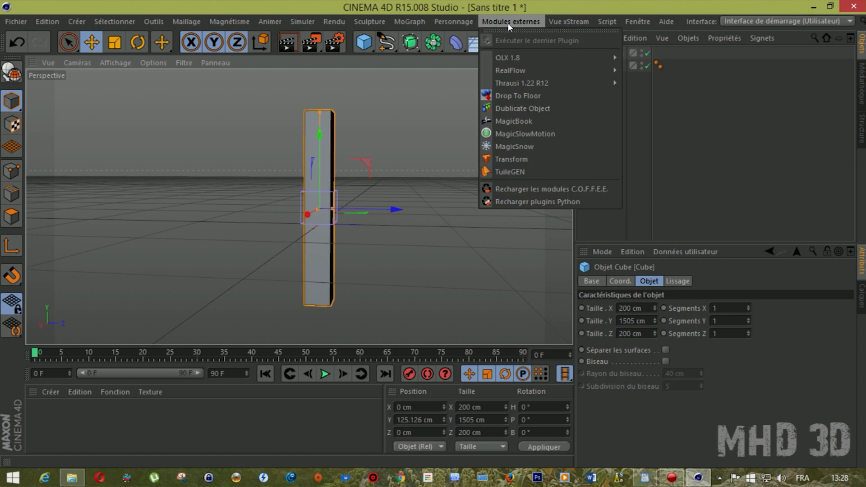
click(512, 96)
scroll(299, 207, down, 3)
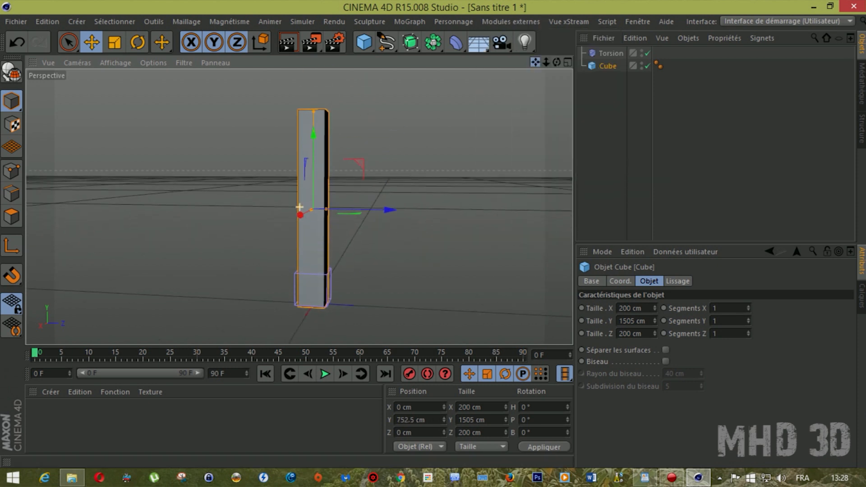
Raise the Torsion deformer to about 778 cm in Y and set its Y size to 1573 cm to enclose the column
click(610, 53)
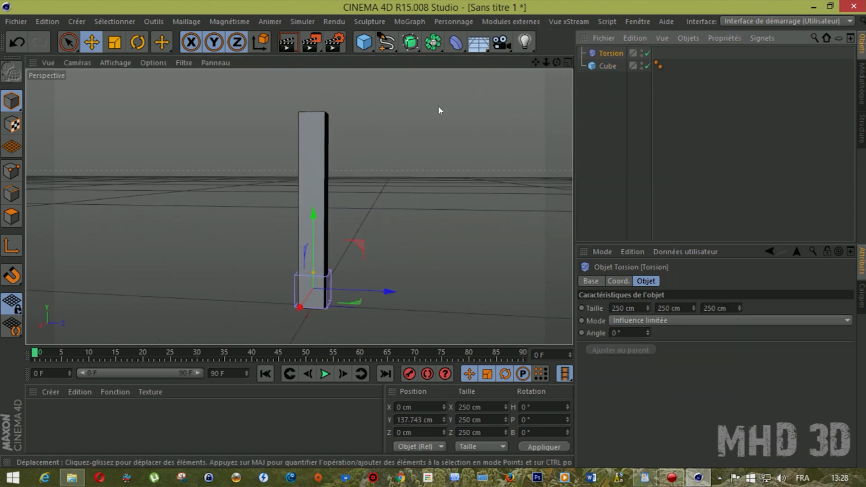
drag(313, 215, 332, 141)
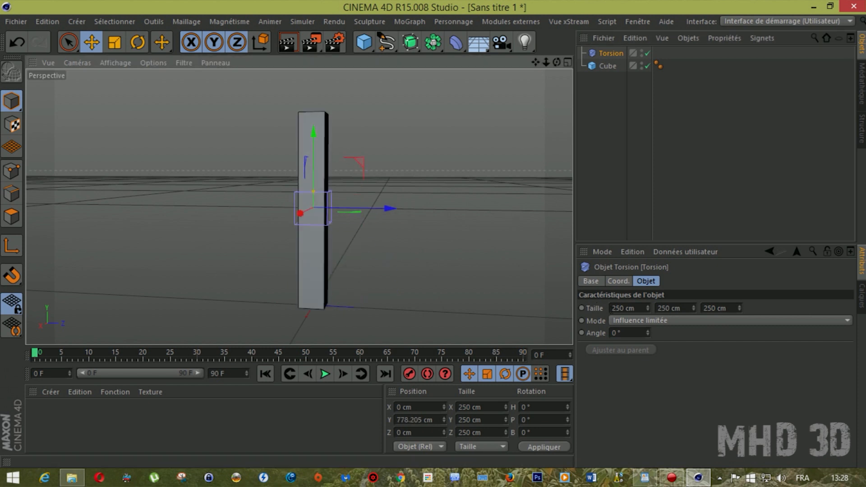
drag(692, 307, 693, 243)
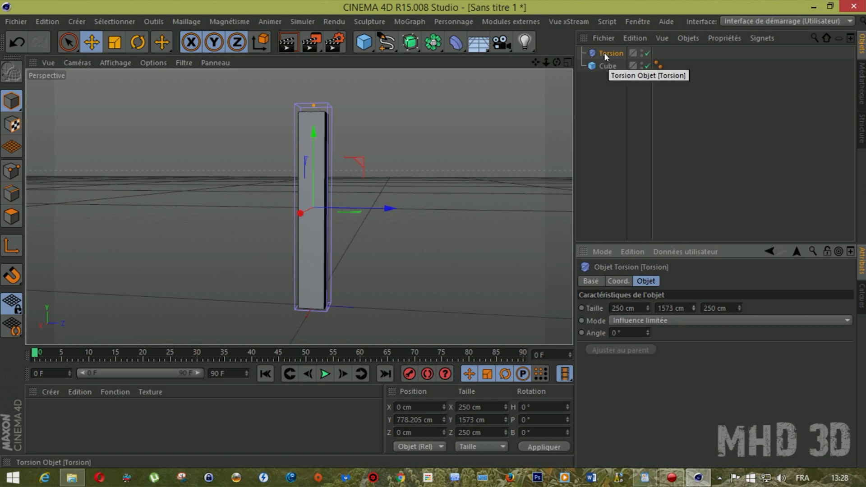
Make the Torsion deformer a child of the cube and set its mode to Influence illimitée
drag(604, 53, 554, 62)
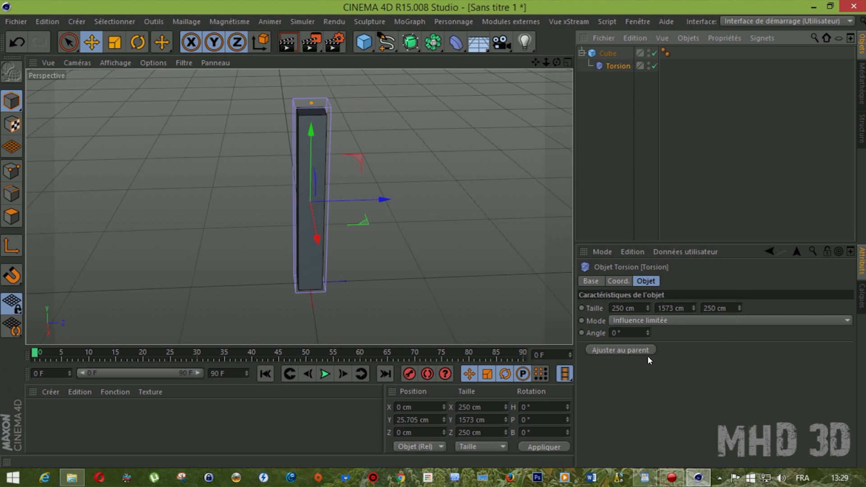
click(646, 319)
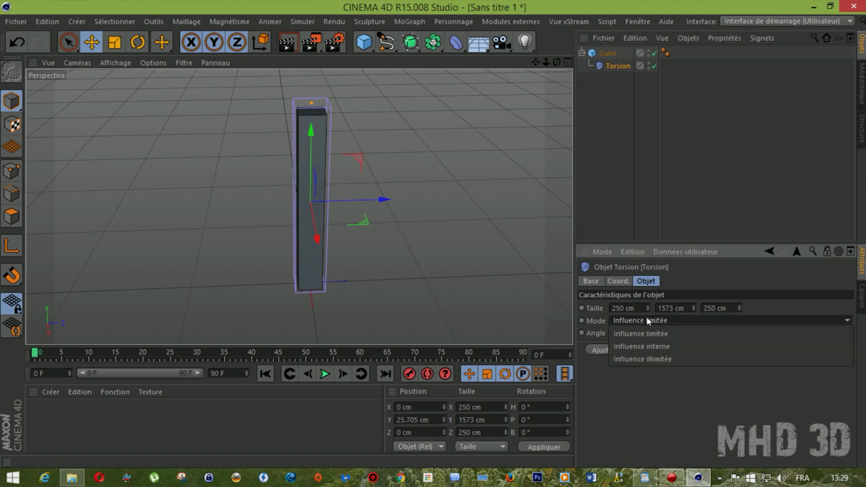
click(647, 354)
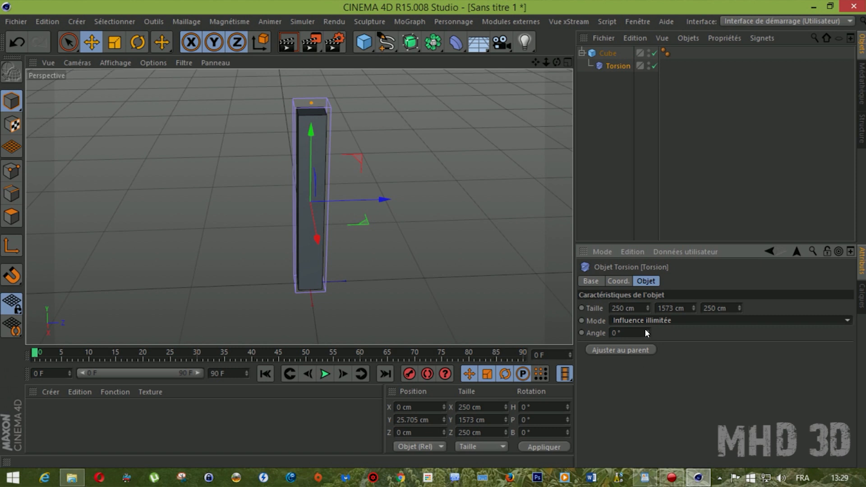
Set the Torsion deformer's angle to 143° and inspect the twisted column from several sides
mouse_move(557, 63)
mouse_down()
mouse_move(532, 66)
mouse_move(533, 51)
mouse_move(555, 65)
mouse_up()
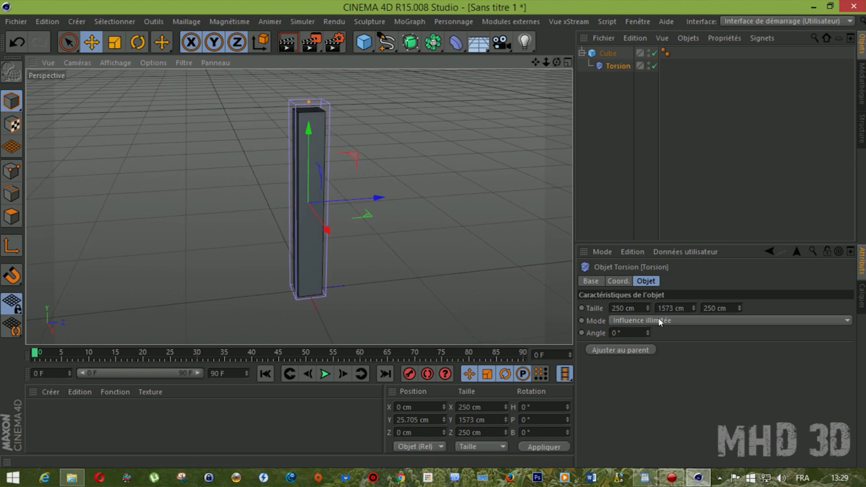
drag(643, 333, 678, 332)
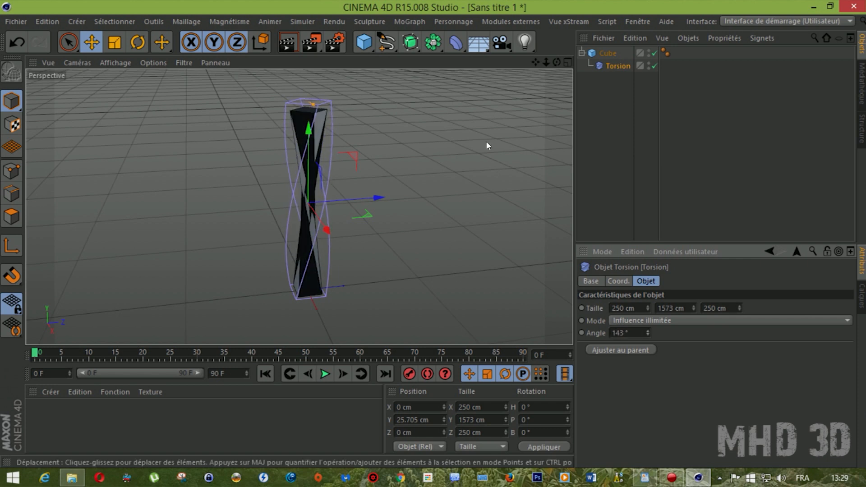
drag(557, 62, 456, 42)
scroll(365, 283, up, 5)
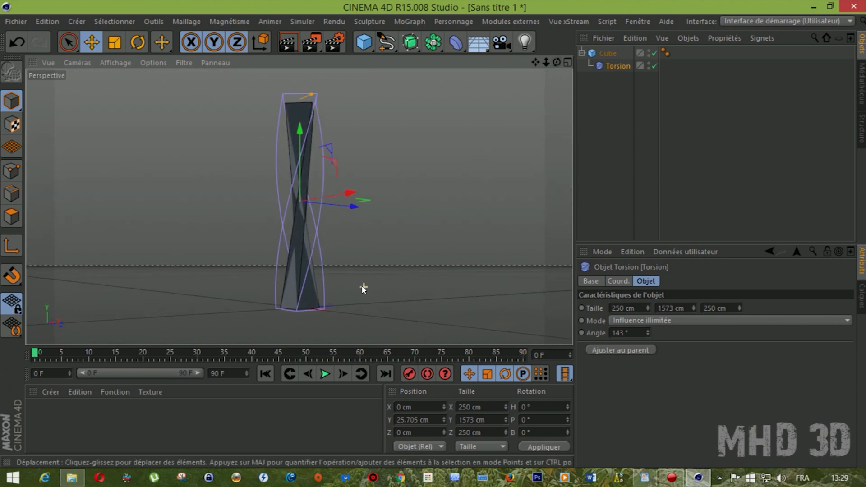
mouse_move(557, 62)
mouse_down()
mouse_move(473, 93)
mouse_move(401, 67)
mouse_move(456, 86)
mouse_move(510, 65)
mouse_move(535, 43)
mouse_move(548, 47)
mouse_move(548, 63)
mouse_move(502, 62)
mouse_move(532, 105)
mouse_up()
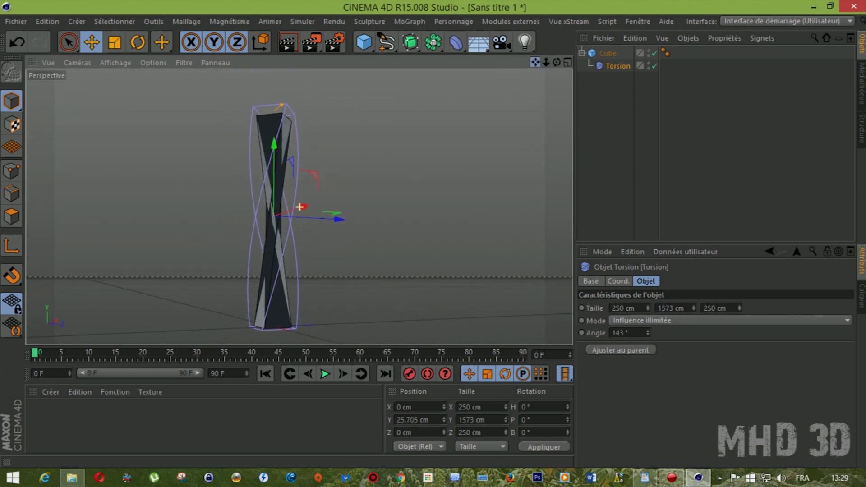
mouse_move(556, 62)
mouse_down()
mouse_move(556, 79)
mouse_move(556, 62)
mouse_up()
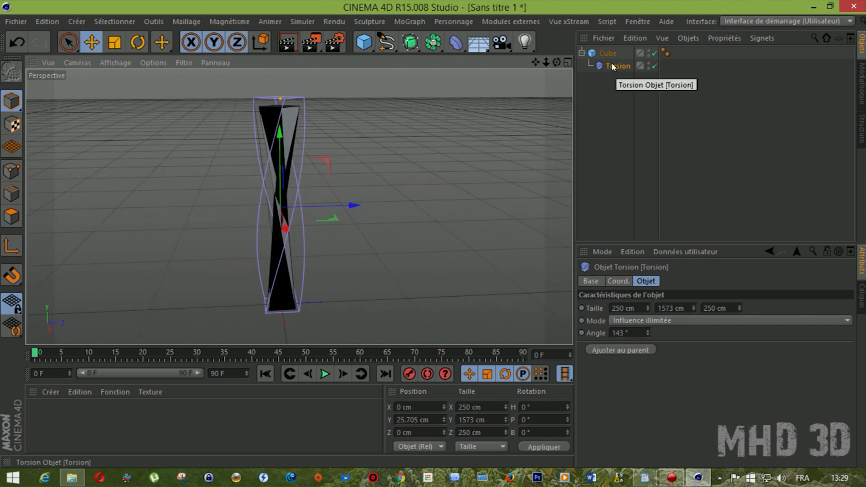
Reset the Torsion deformer's angle to 0°
drag(633, 333, 581, 331)
text(0)
key(Return)
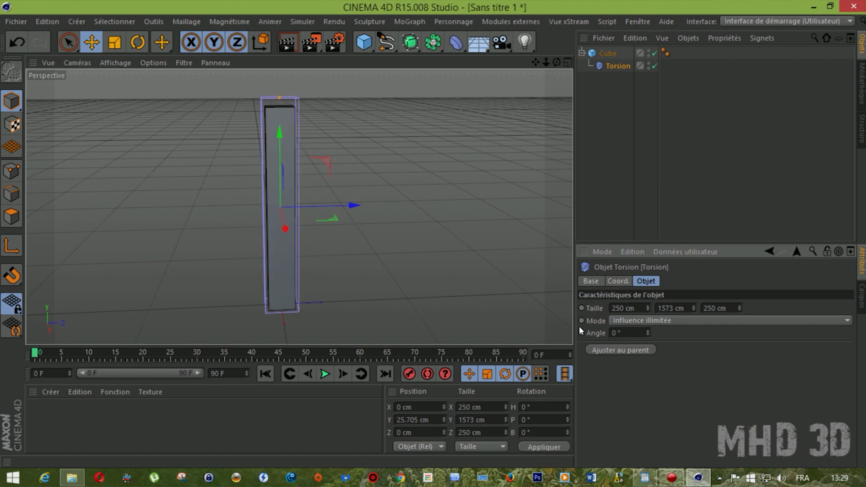
Subdivide the stretched cube into 10 segments along each of the X, Y and Z axes
click(613, 67)
click(608, 53)
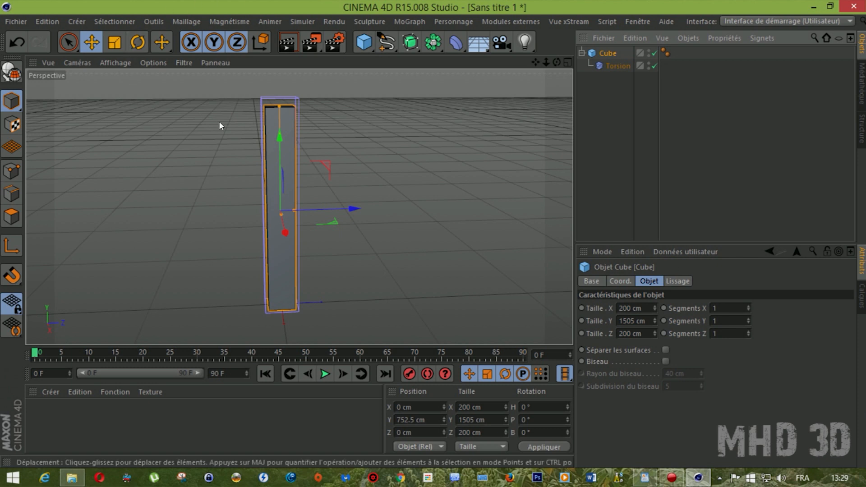
double_click(722, 309)
text(10)
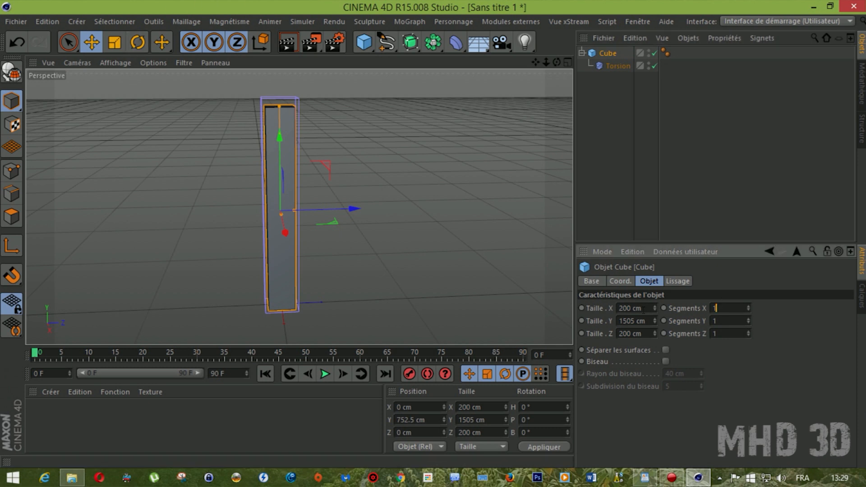
key(Tab)
text(10)
key(Return)
key(Tab)
text(10)
key(Return)
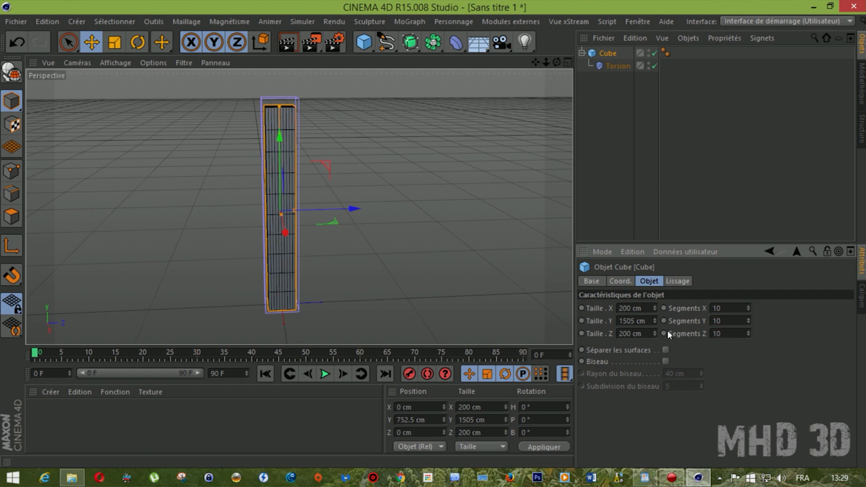
Set the Torsion deformer's angle to 448° to twist the subdivided column
click(616, 66)
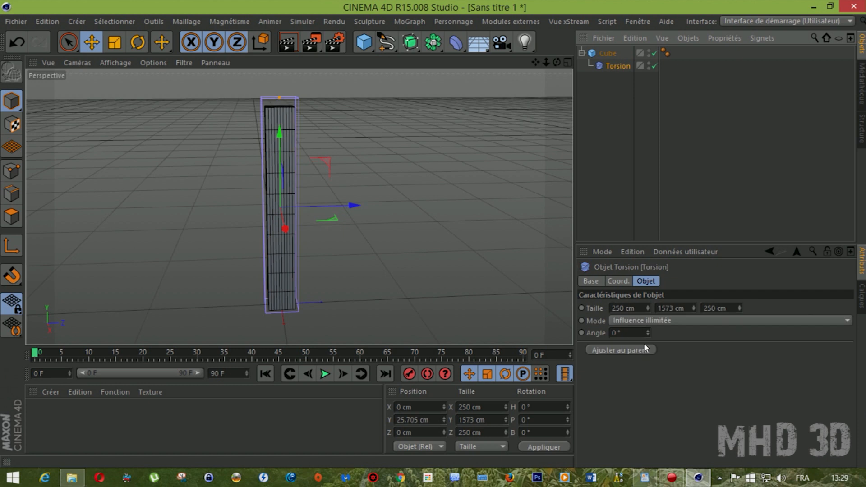
drag(648, 333, 647, 174)
drag(556, 63, 418, 68)
Switch the viewport display to Ombrage de Gouraud and inspect the twisted column, keeping the Torsion deformer selected
click(114, 62)
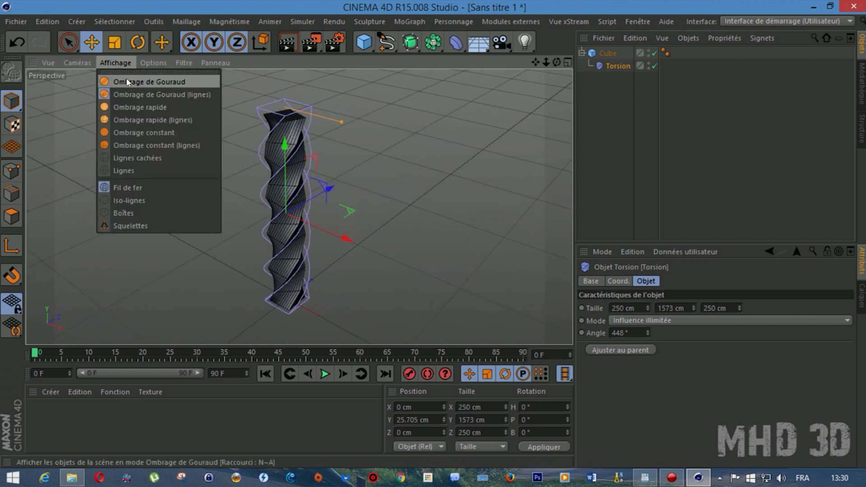
click(127, 78)
drag(557, 63, 539, 29)
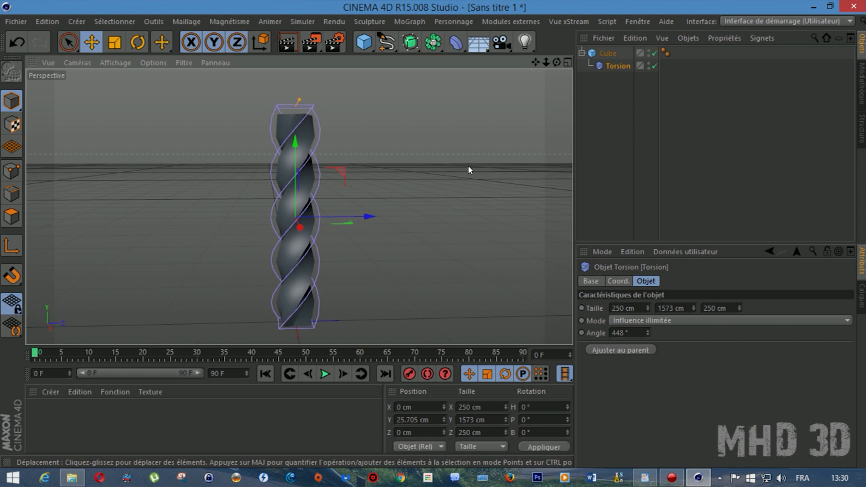
click(619, 66)
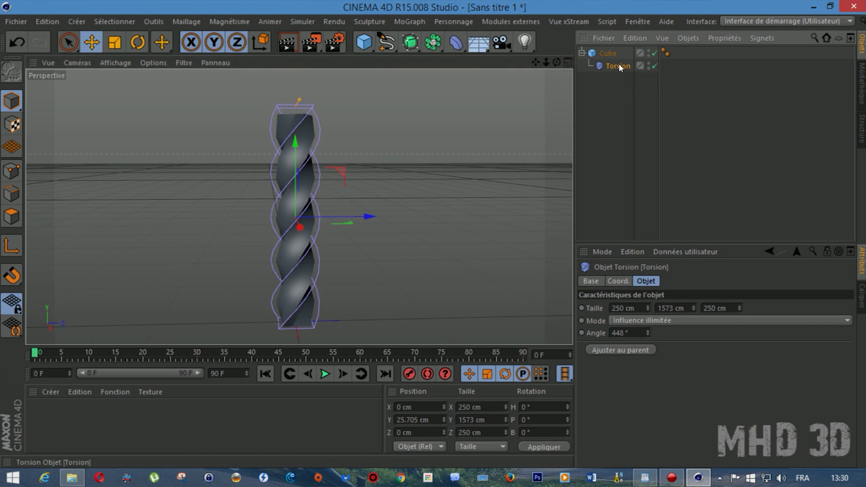
Add a Surface de subdivision generator to the scene alongside the twisted cube
drag(556, 63, 436, 74)
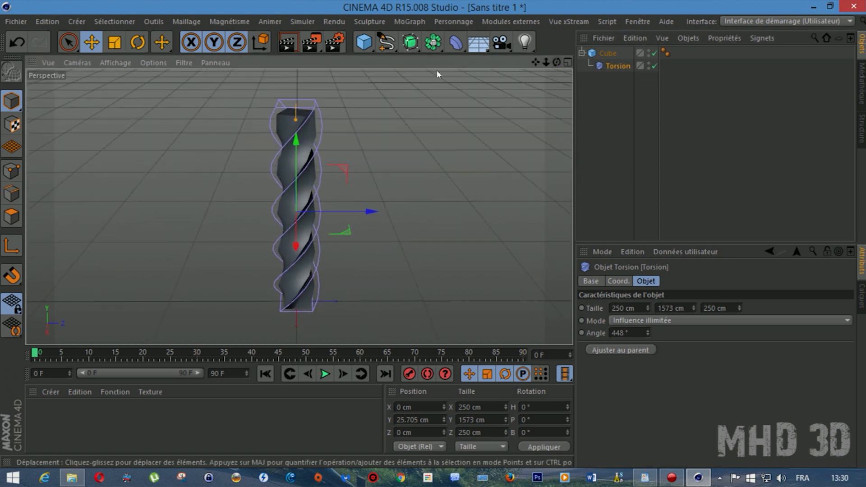
click(407, 43)
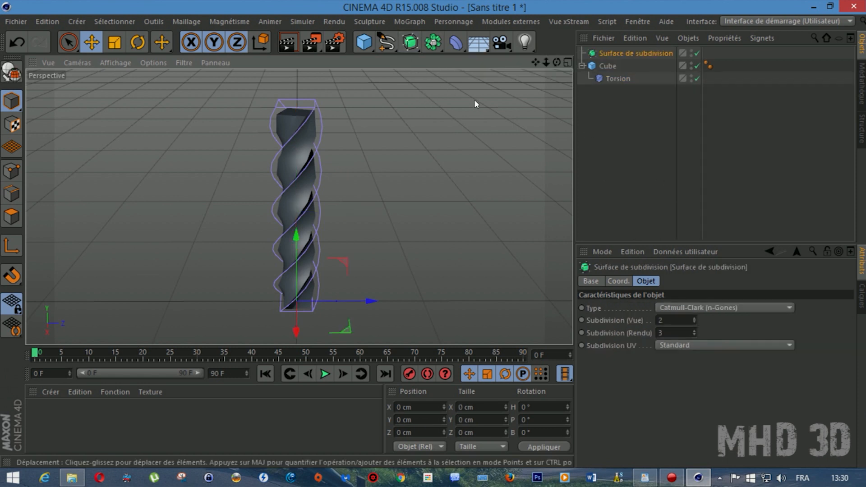
click(608, 66)
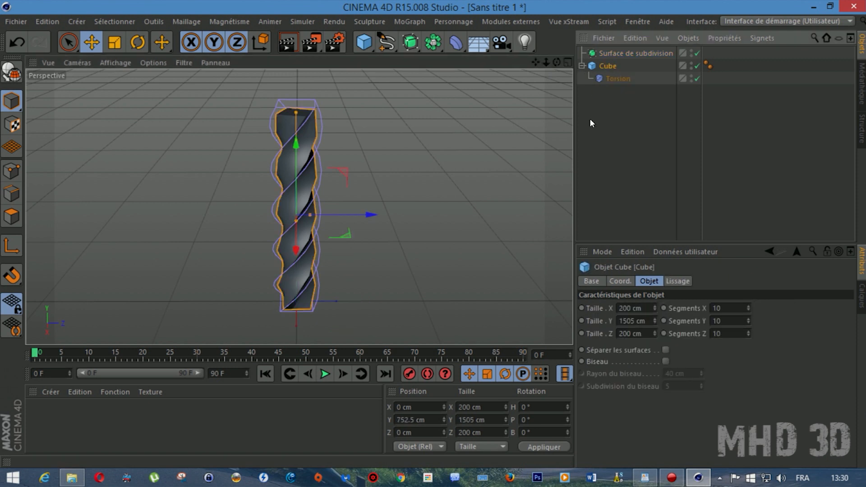
Enable Eclairage par défaut in the render options and render the twisted column in the viewport
click(334, 43)
click(110, 98)
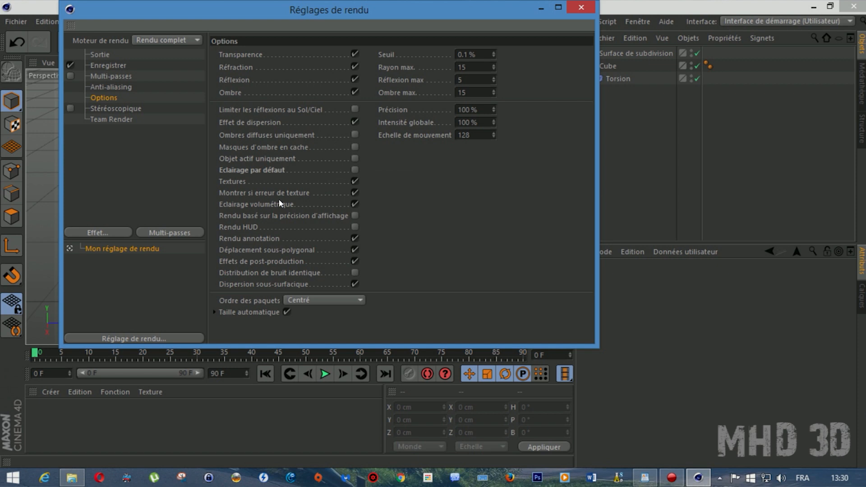
click(581, 7)
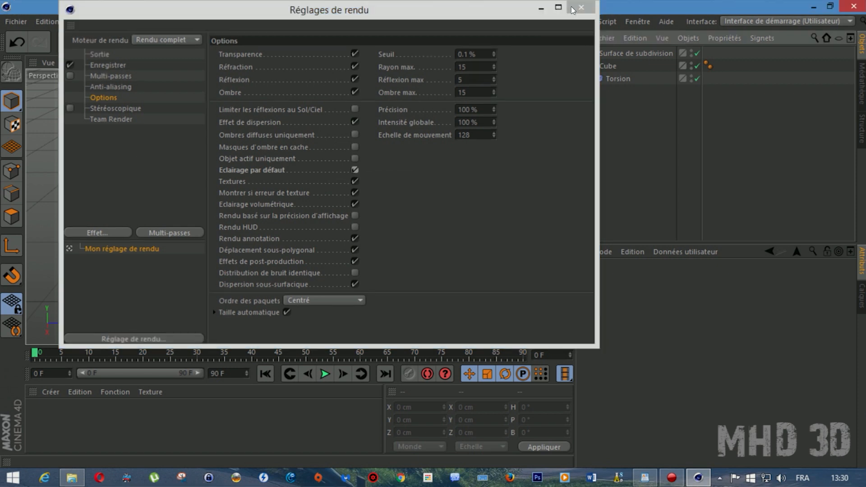
click(287, 43)
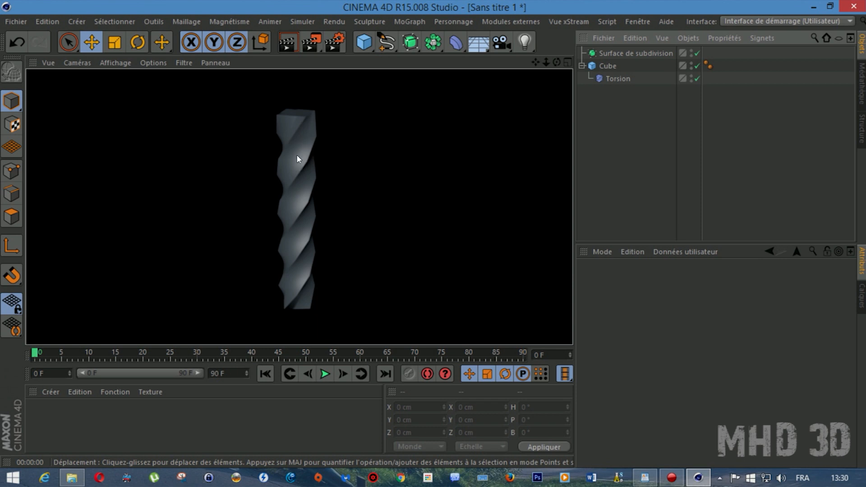
click(591, 120)
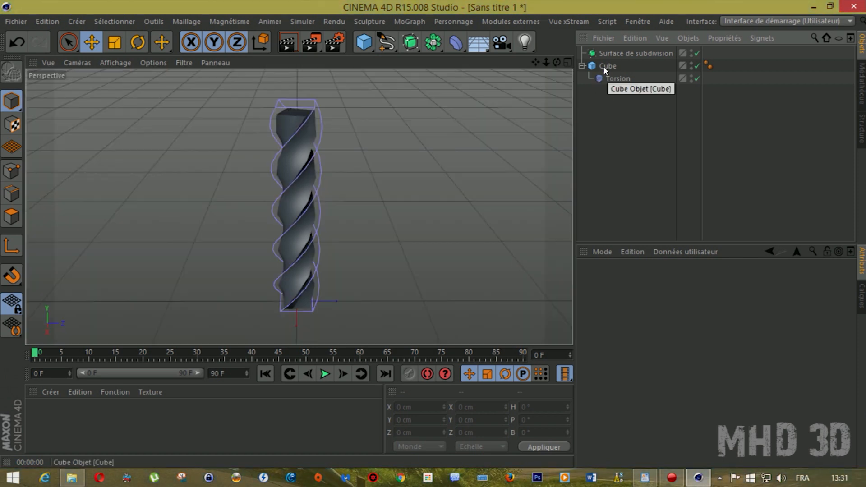
Make the twisted Cube a child of Surface de subdivision and render the smoothed column in the viewport
drag(605, 69, 607, 56)
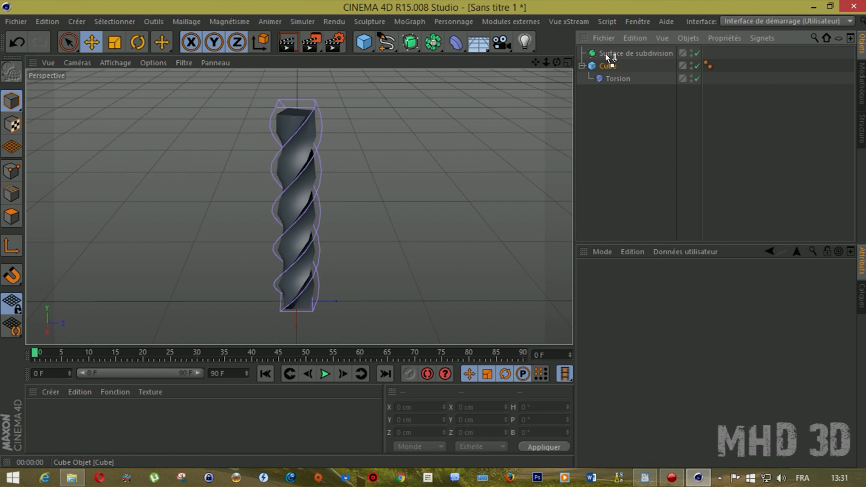
drag(607, 56, 607, 54)
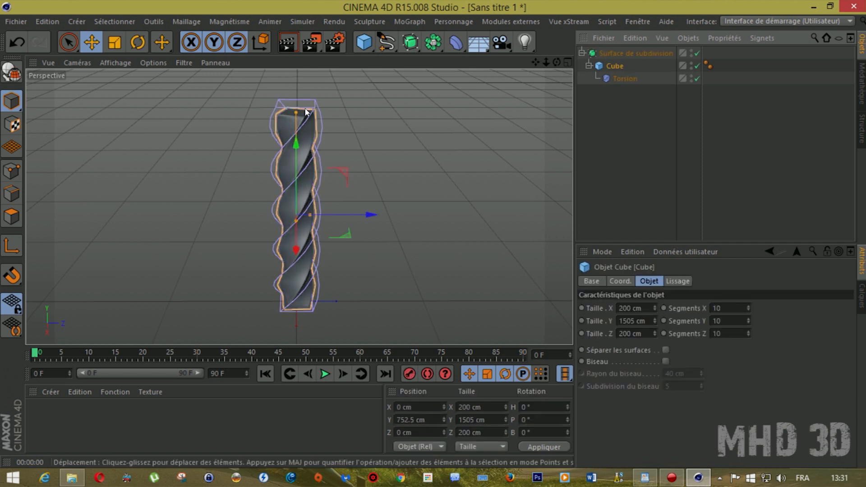
key(ctrl+r)
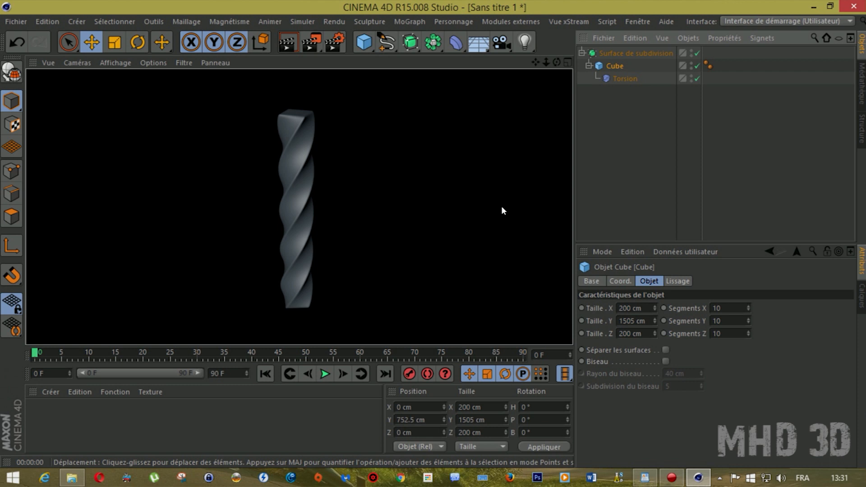
click(626, 125)
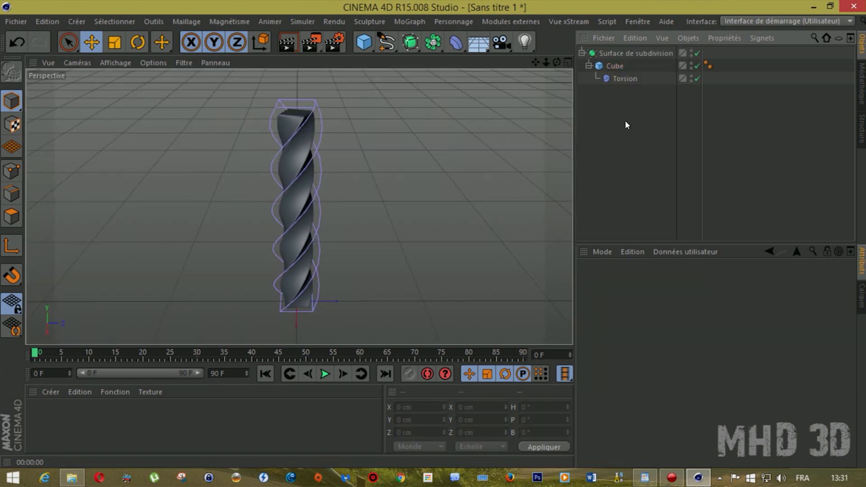
Take the Cube out of Surface de subdivision and delete both the generator and the twisted cube
drag(615, 67, 615, 76)
click(624, 54)
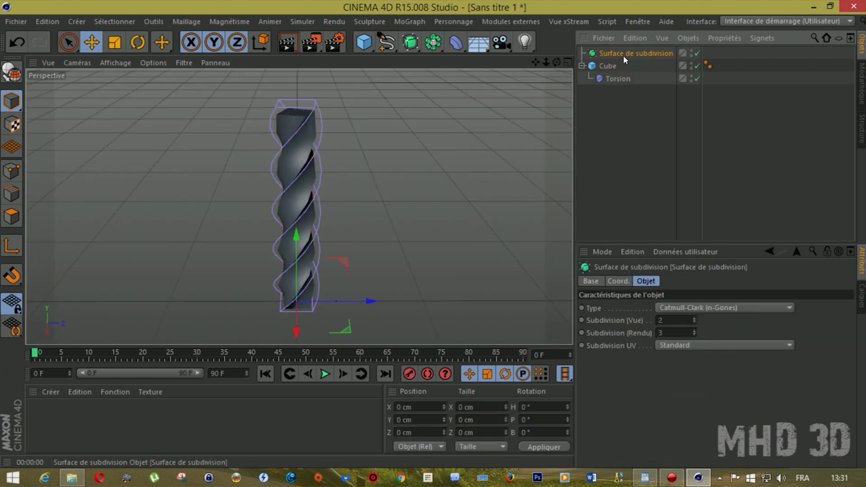
key(Delete)
click(611, 53)
key(Delete)
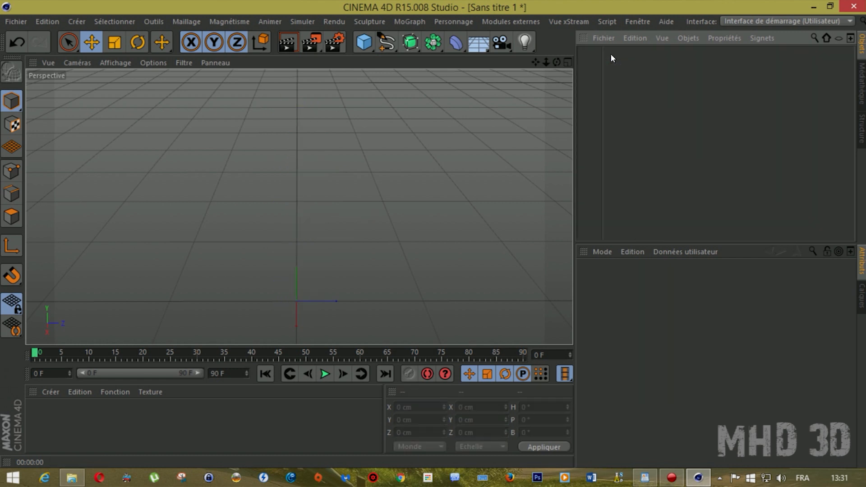
Add a Plan primitive to the empty scene and frame it in the perspective view
click(459, 48)
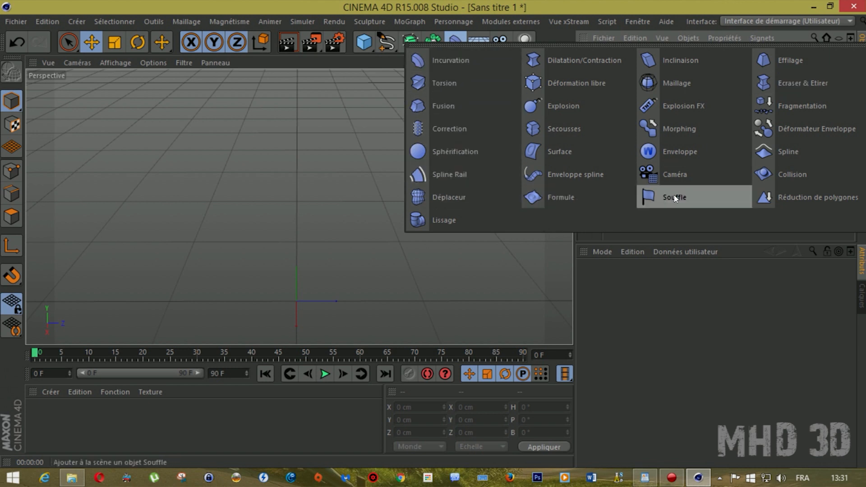
click(368, 45)
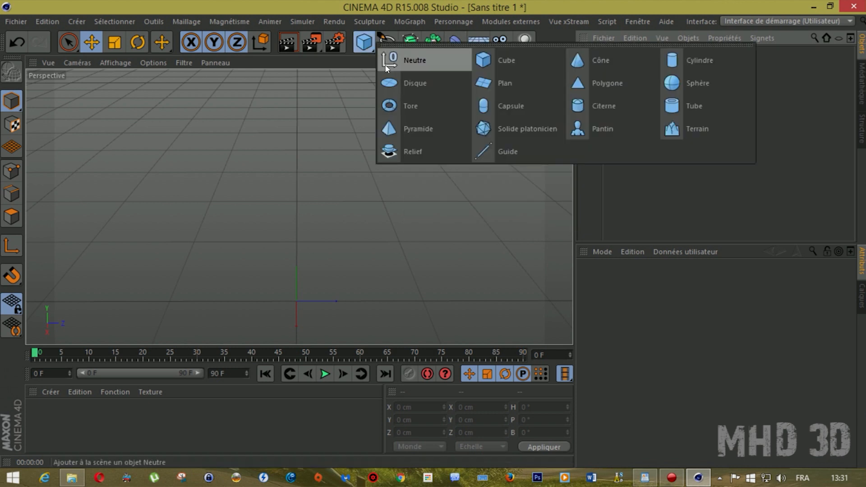
click(507, 88)
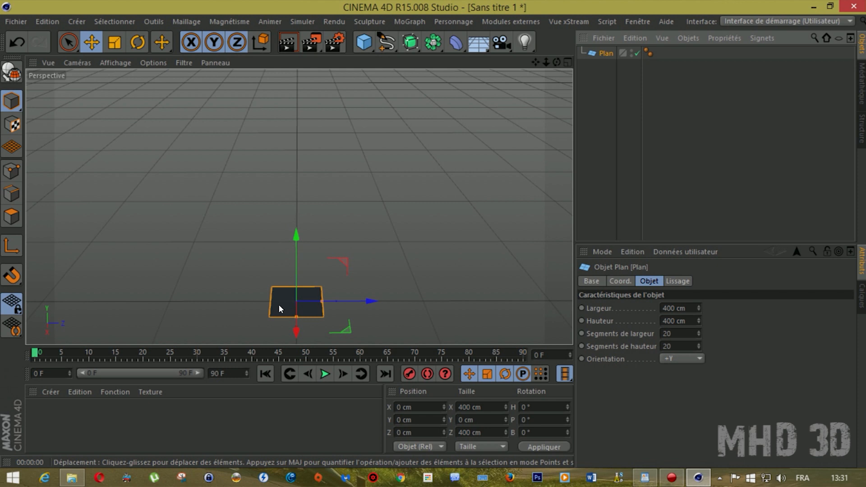
key(h)
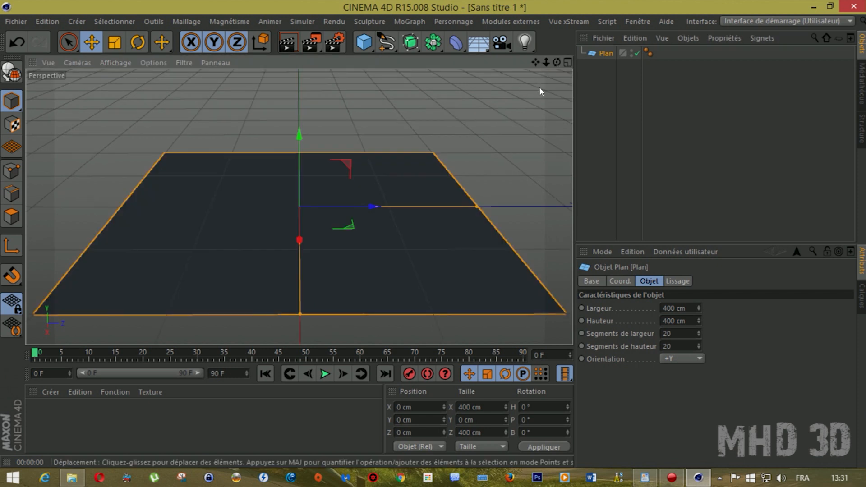
scroll(547, 70, down, 5)
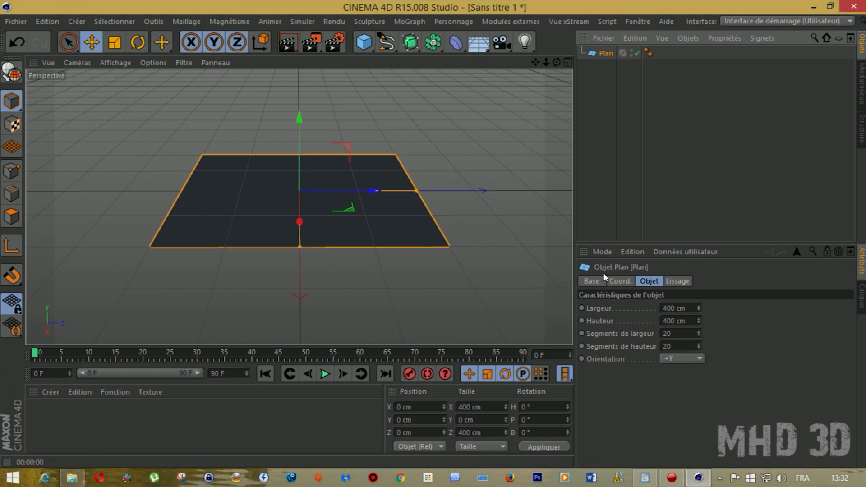
Try rotating the plane to 109° on H, and undo the rotation
click(620, 281)
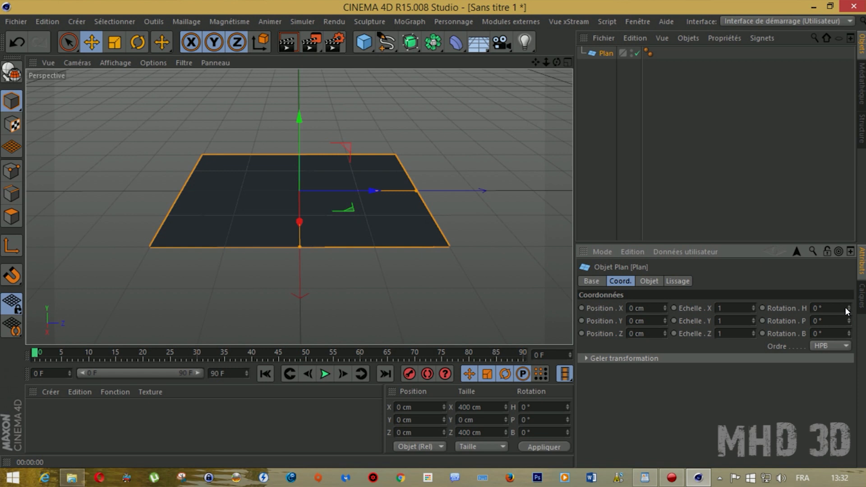
mouse_move(844, 304)
mouse_down()
mouse_move(844, 290)
mouse_move(843, 304)
mouse_up()
click(826, 306)
click(564, 407)
text(76)
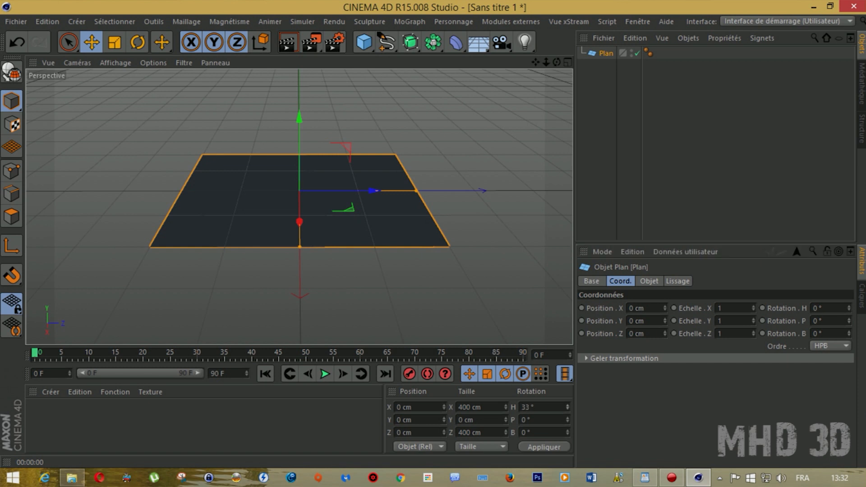
drag(567, 407, 568, 373)
click(540, 447)
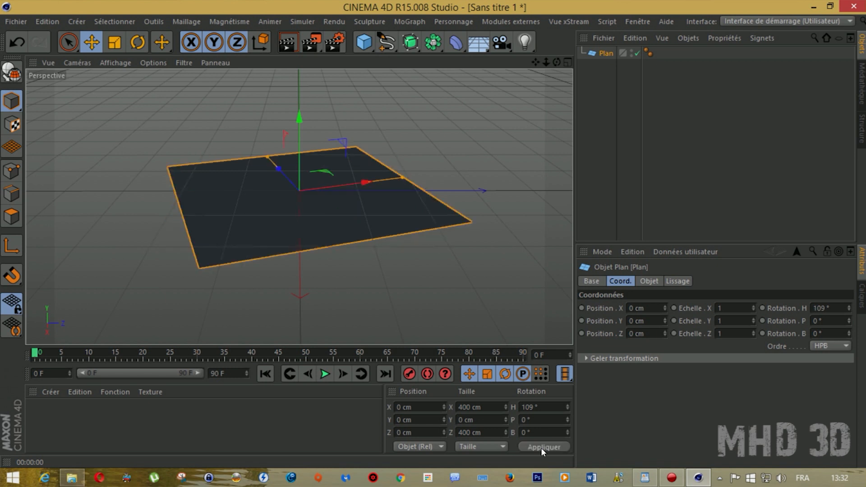
click(17, 41)
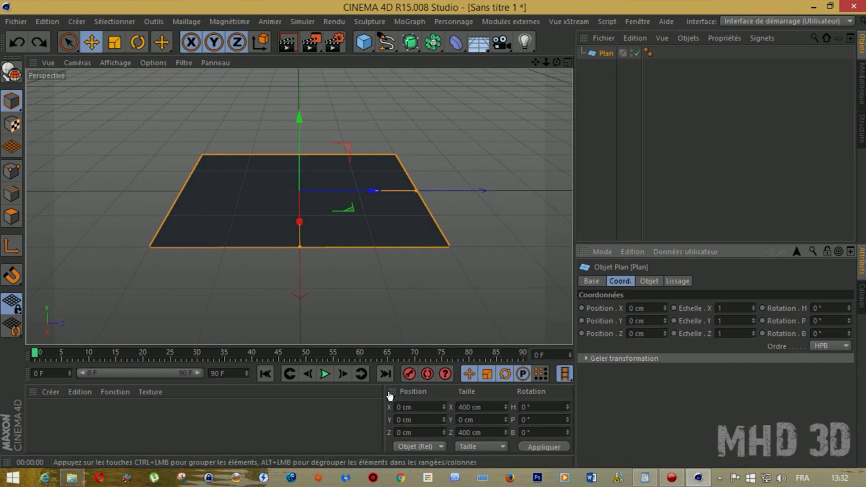
Record a keyframe for the plane's Rotation H at frame 0
click(603, 54)
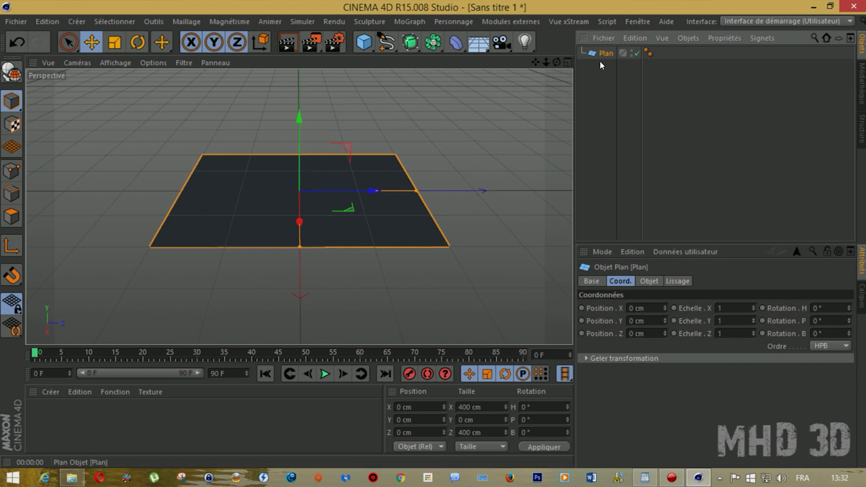
click(620, 282)
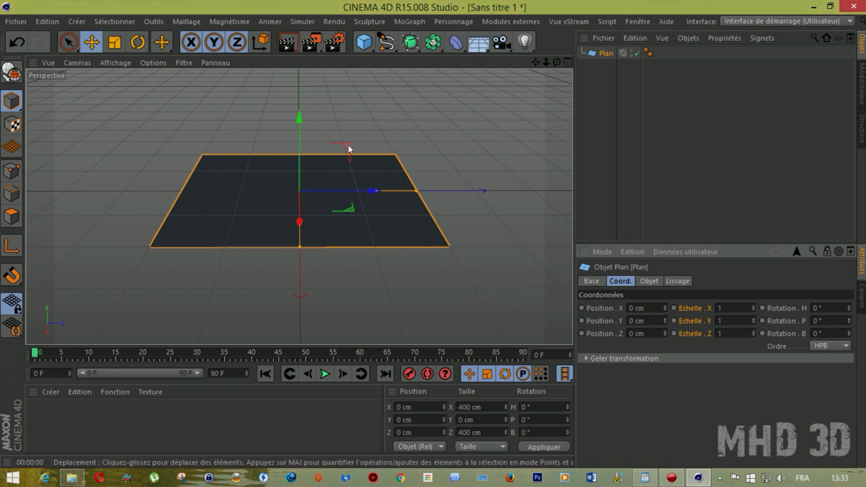
ctrl+click(761, 308)
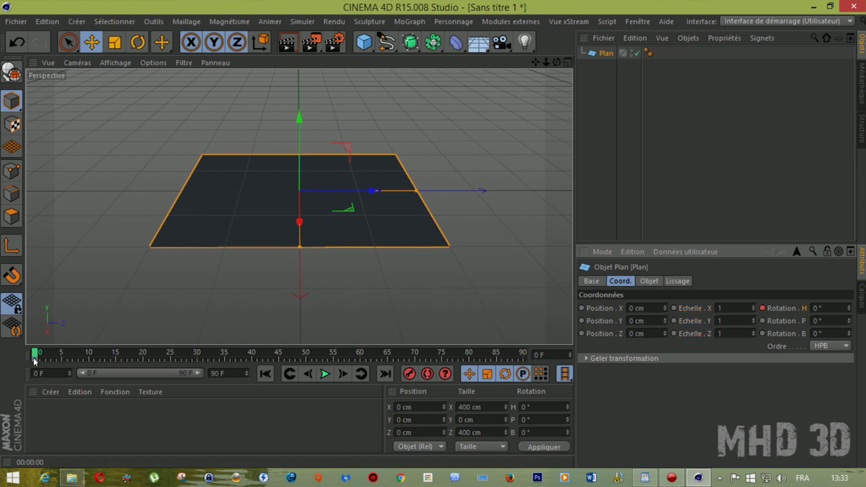
At frame 25, set the plane's Rotation H to 90° and record a keyframe for it
drag(35, 355, 169, 359)
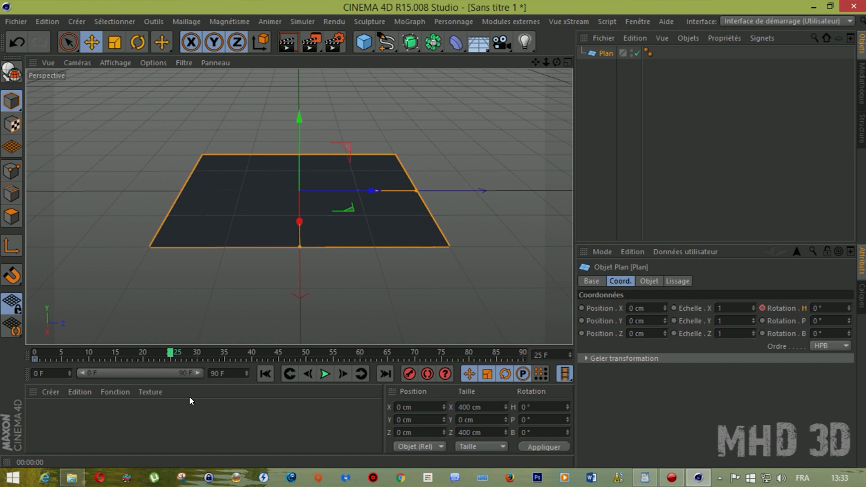
click(818, 308)
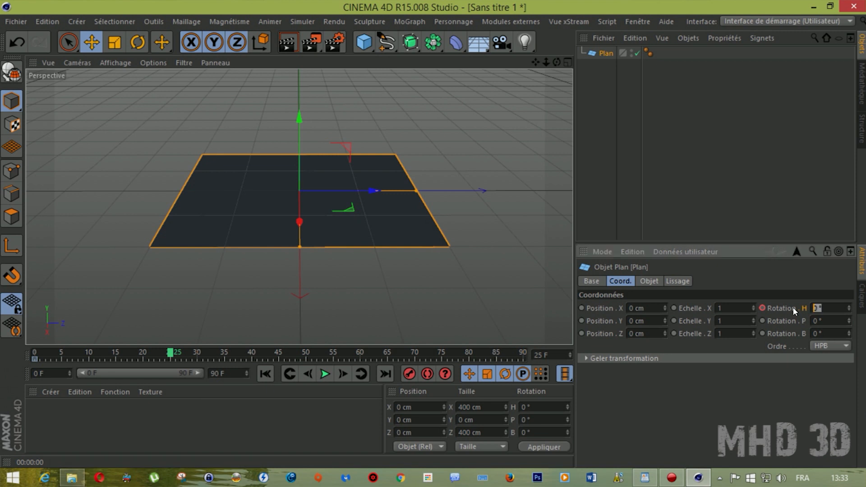
text(90)
key(Return)
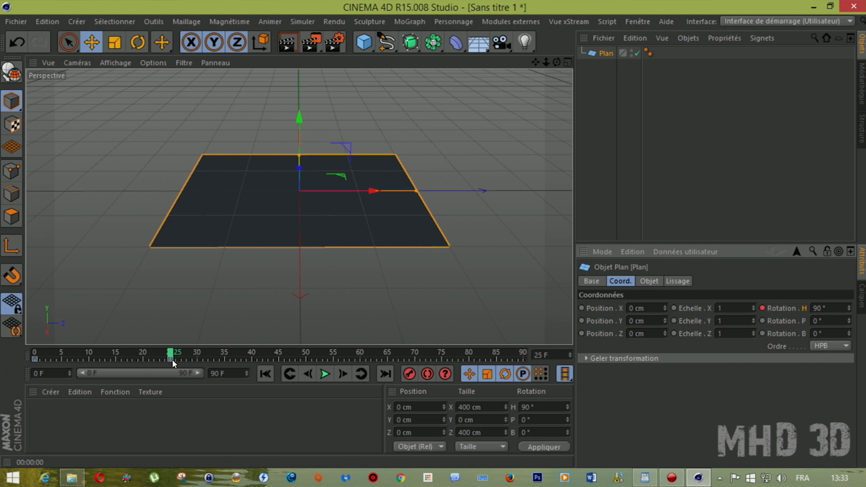
Play the plane's rotation animation from the first frame, stop it and return to frame 0
click(262, 375)
click(324, 374)
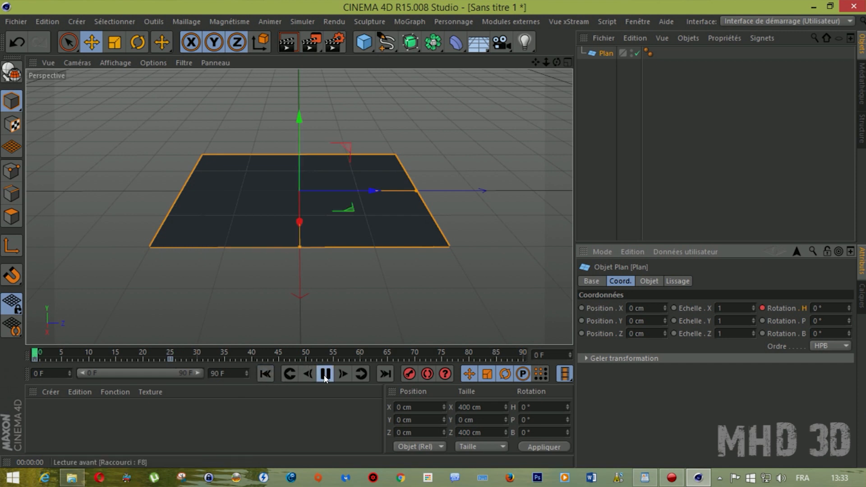
click(325, 377)
click(266, 374)
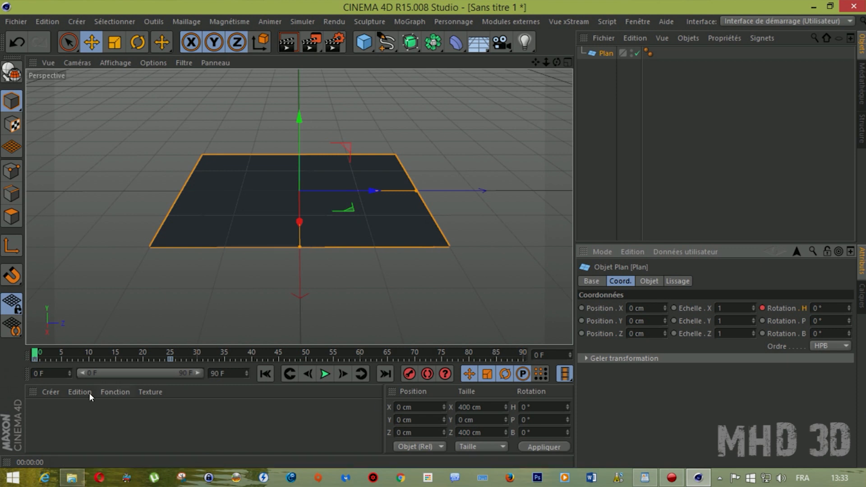
Delete the plane's rotation keyframe at frame 0 and reset its Rotation H to 0°
click(34, 359)
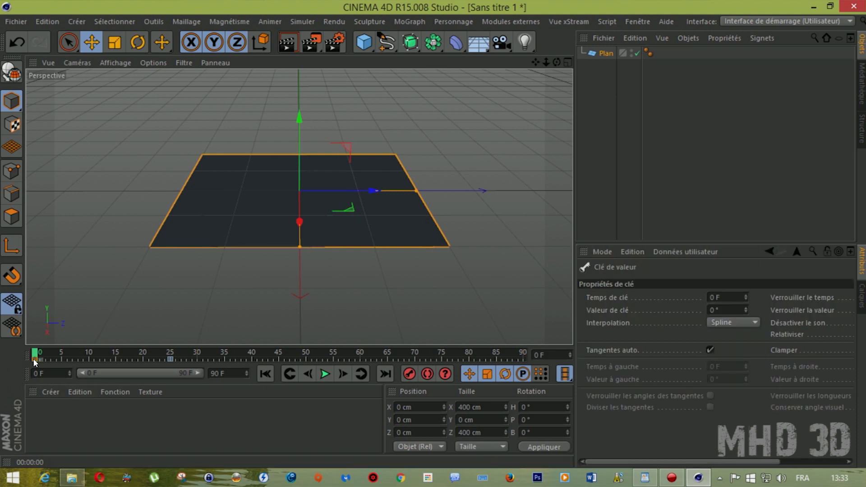
key(Delete)
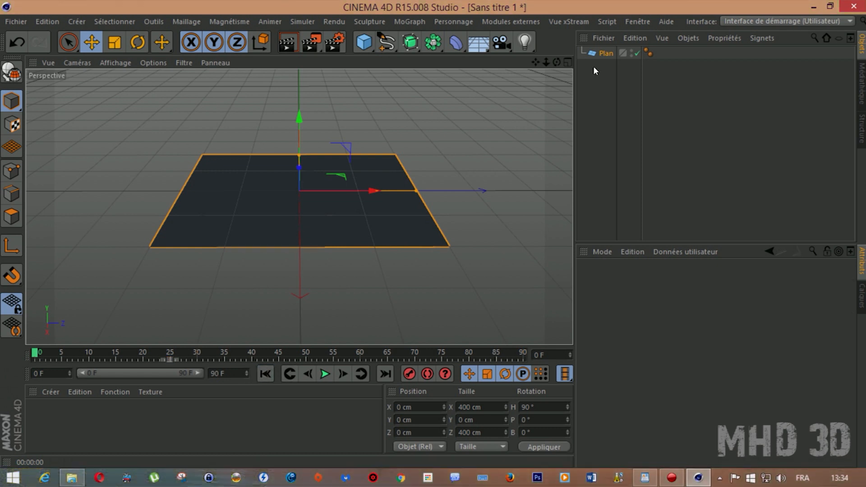
click(606, 54)
double_click(822, 308)
text(0)
key(Return)
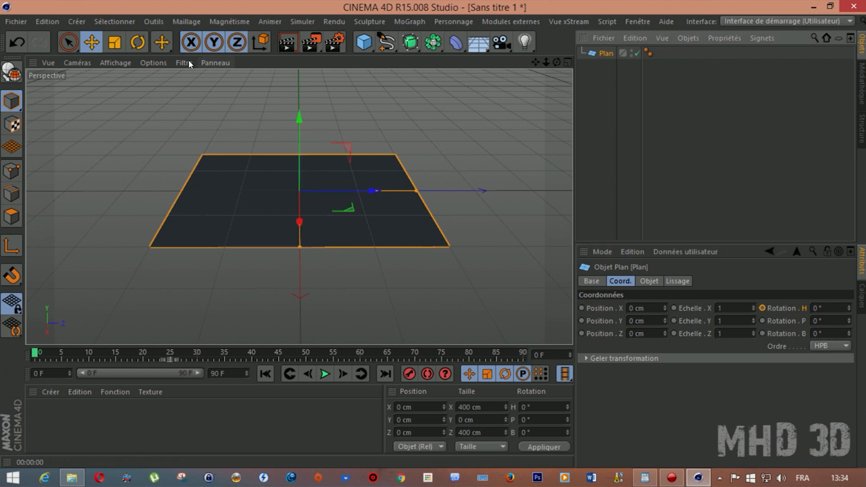
Rotate the plane upright and set its B rotation to exactly 90°
key(r)
drag(296, 148, 295, 274)
drag(549, 432, 442, 424)
text(9)
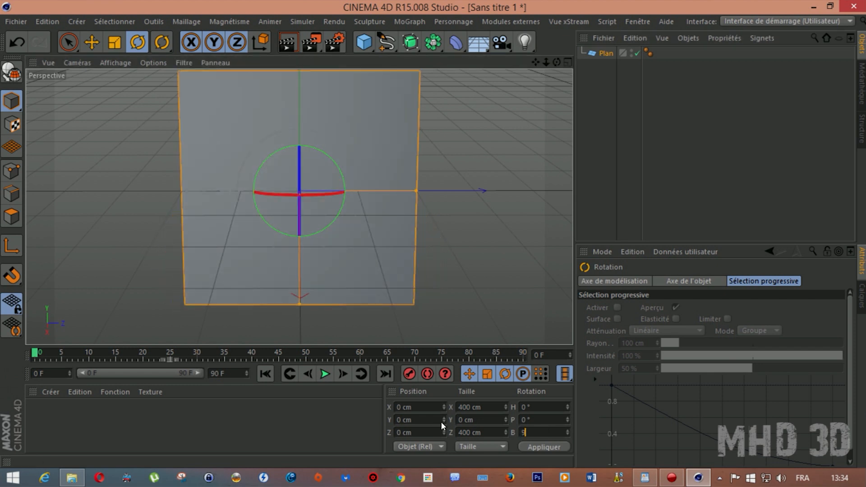
text(0)
key(Return)
drag(547, 63, 300, 207)
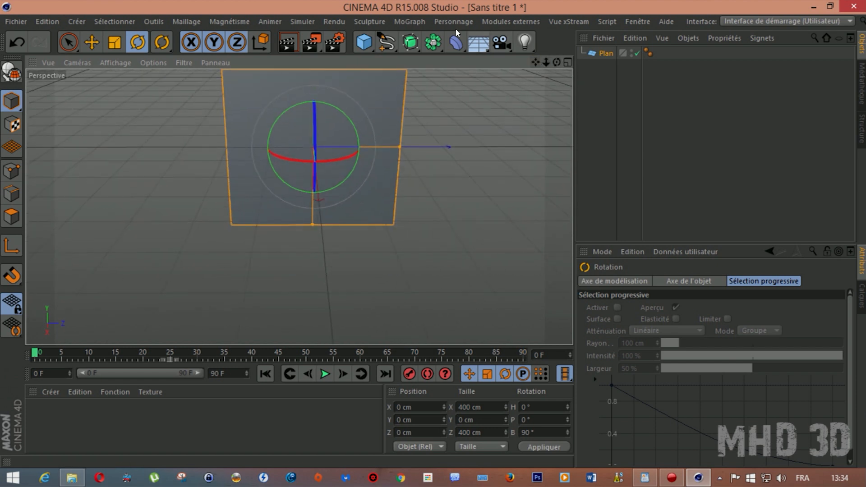
Drop the upright plane onto the floor so it stands on the ground grid
click(413, 21)
mouse_move(511, 22)
click(520, 95)
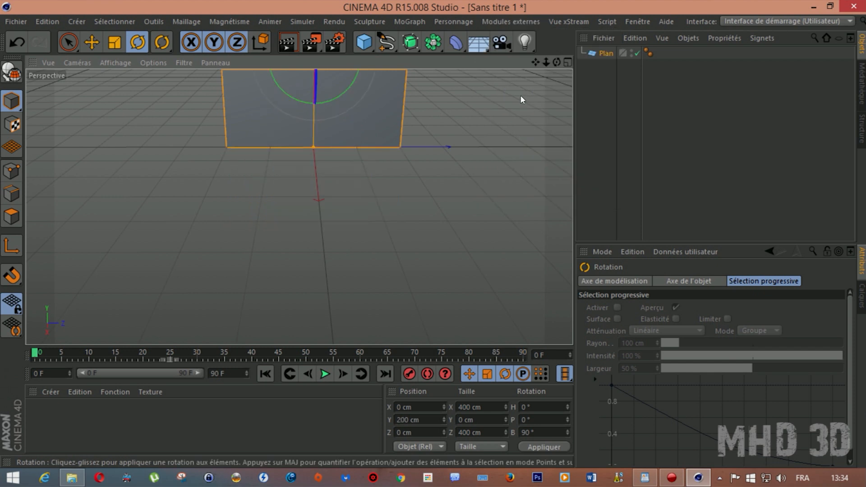
Resize the upright plane with its size handles to a width of about 192 cm and a height of about 373 cm
drag(546, 63, 299, 206)
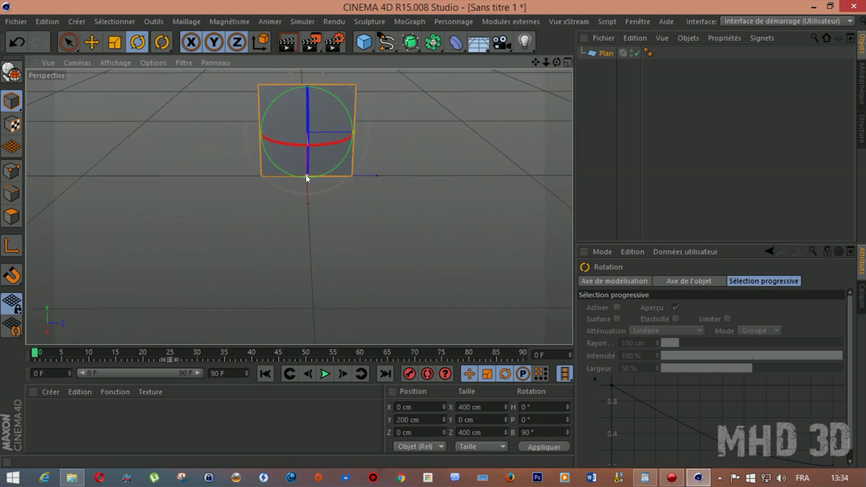
drag(306, 176, 311, 153)
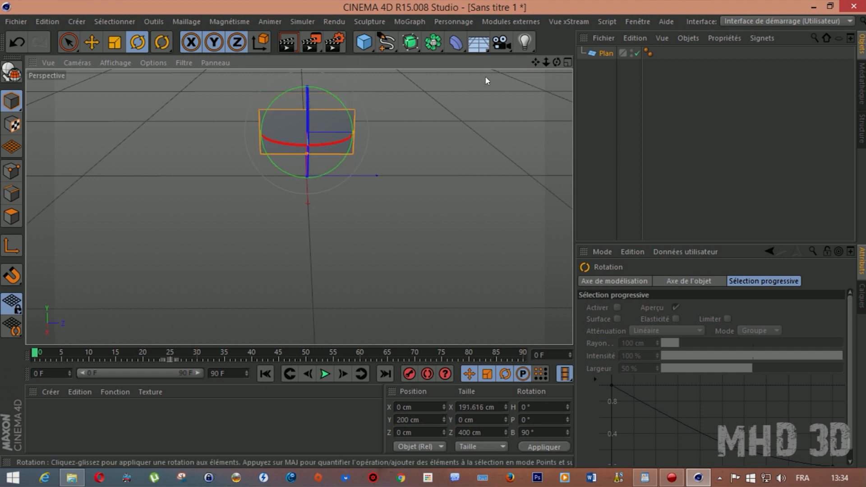
drag(546, 62, 300, 207)
click(607, 54)
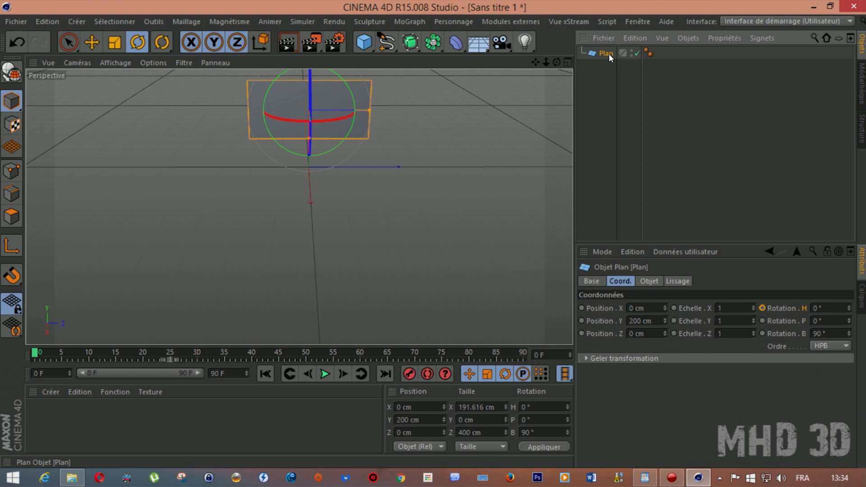
click(650, 282)
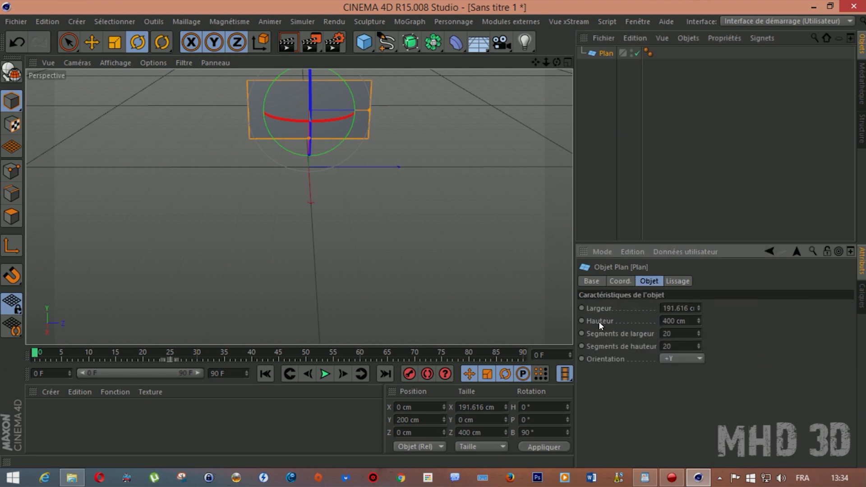
scroll(325, 149, up, 3)
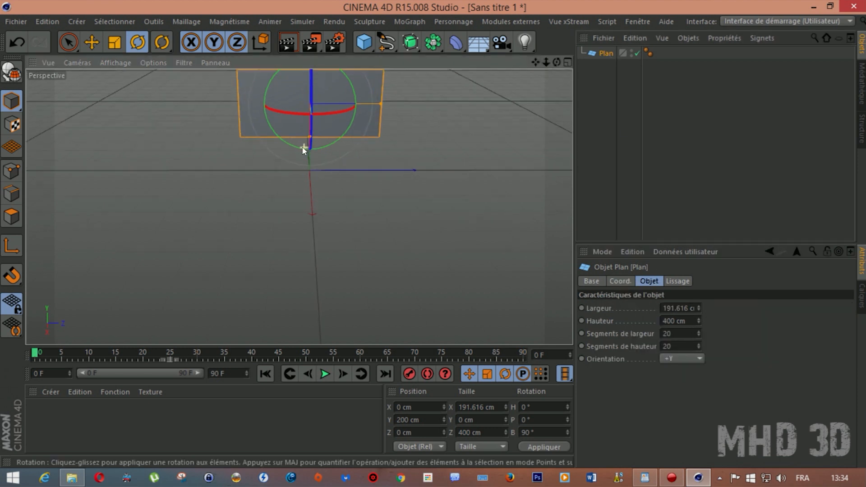
drag(535, 62, 503, 165)
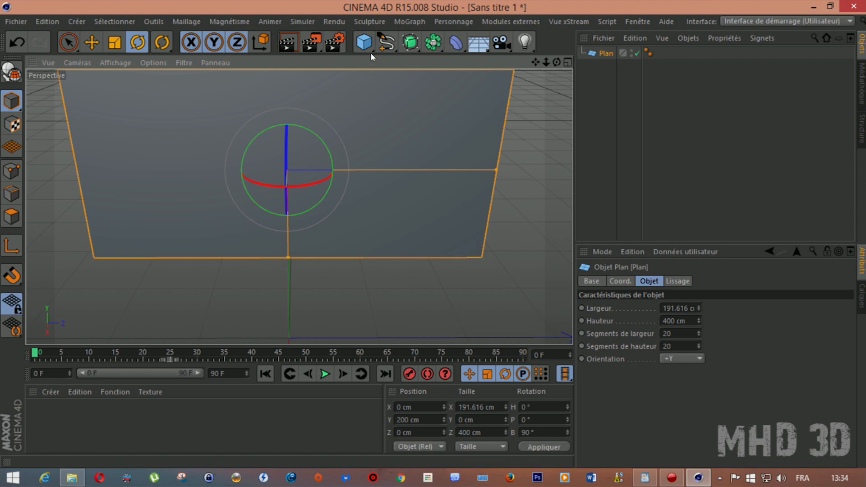
mouse_move(496, 171)
mouse_down()
mouse_move(429, 170)
mouse_move(502, 170)
mouse_move(487, 171)
mouse_up()
drag(551, 59, 552, 59)
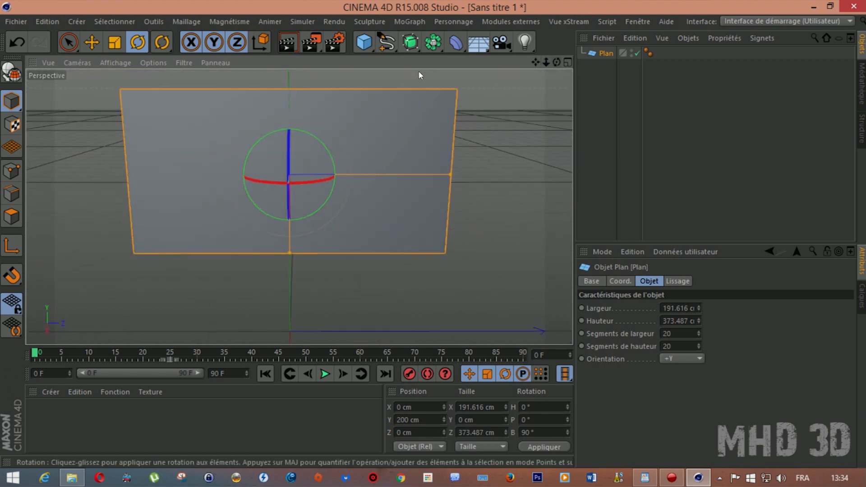
Add a Souffle wind deformer and make it a child of the plane
drag(451, 47, 659, 201)
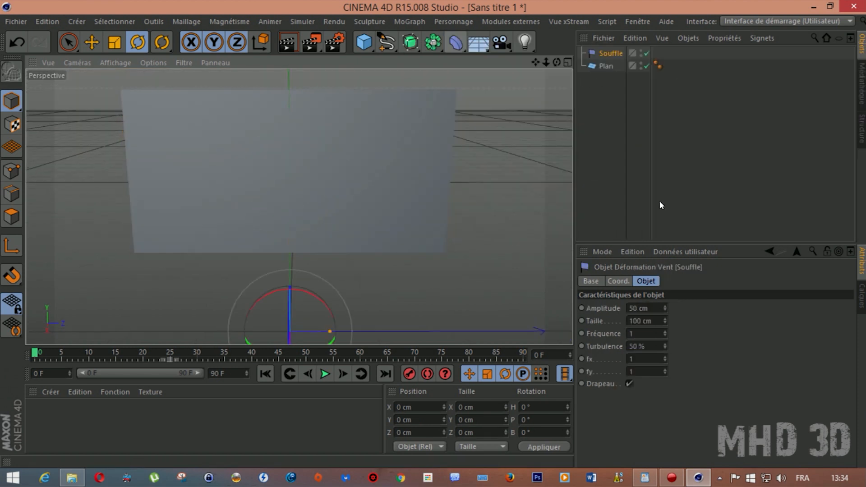
click(607, 51)
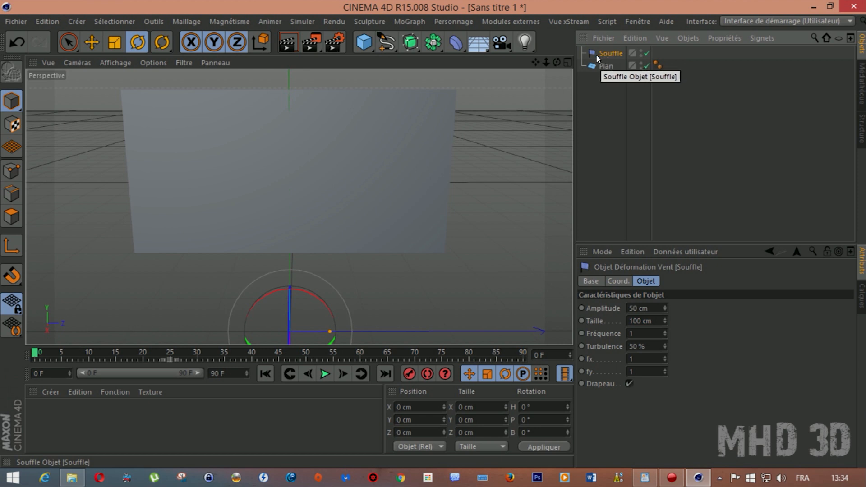
drag(603, 52, 605, 68)
mouse_move(545, 62)
mouse_down()
mouse_move(528, 68)
mouse_move(545, 58)
mouse_up()
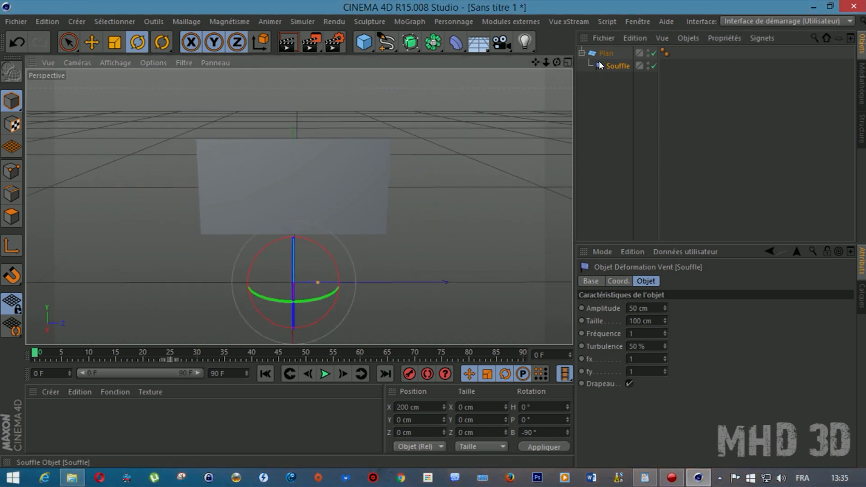
Move the Souffle deformer upward to the middle of the plane, to about -25 cm on X
click(611, 67)
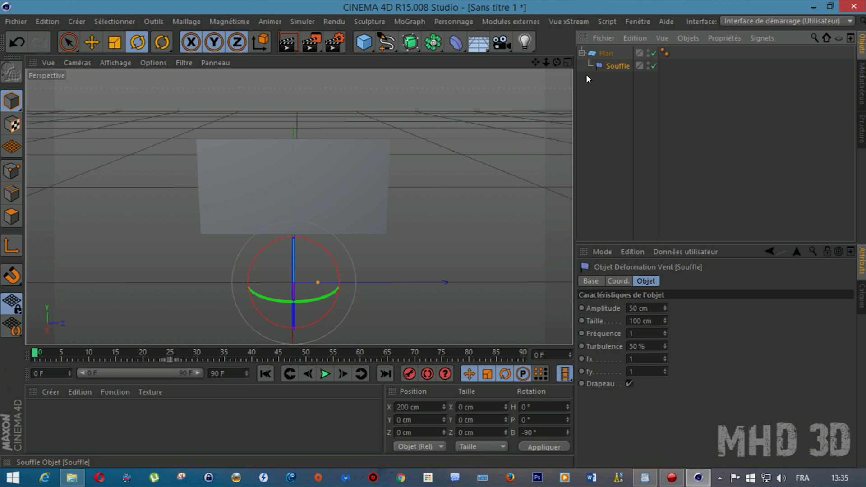
key(e)
drag(293, 212, 296, 103)
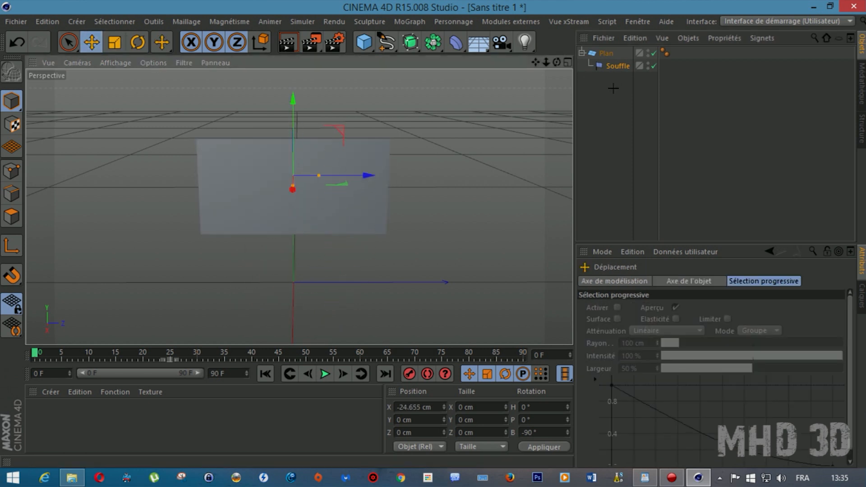
Delete the plane together with its Souffle deformer and add a fresh default plane
drag(613, 88, 583, 42)
key(Delete)
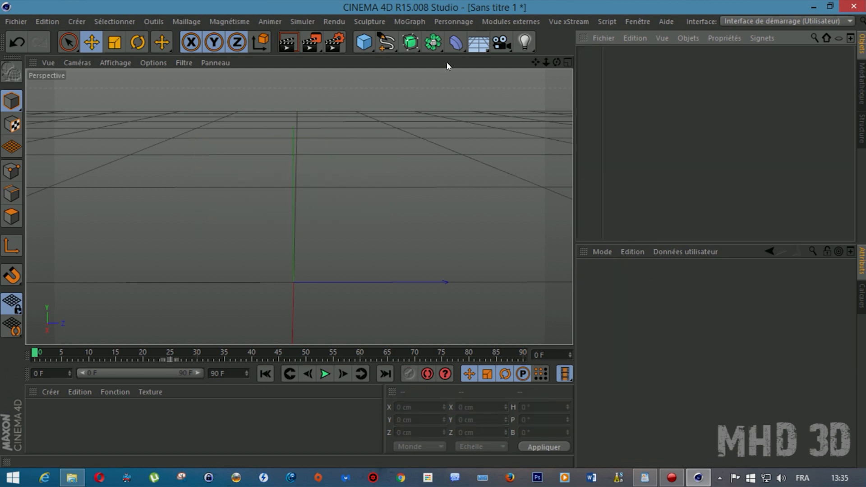
click(370, 48)
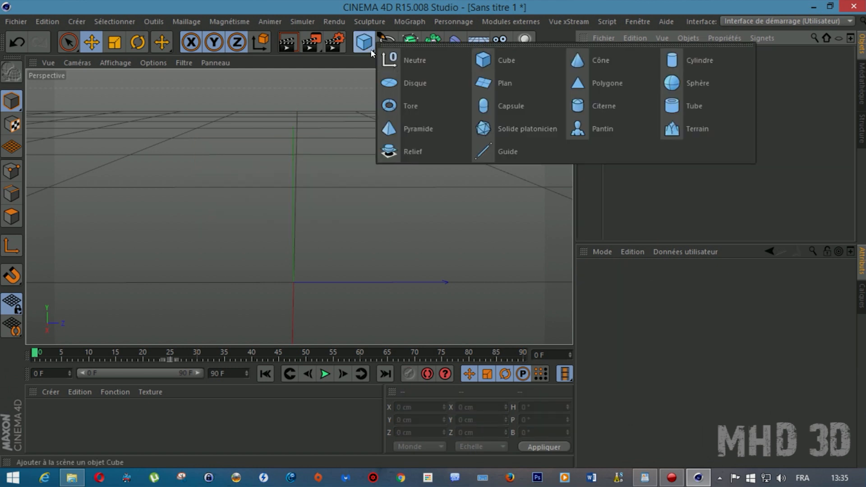
click(511, 91)
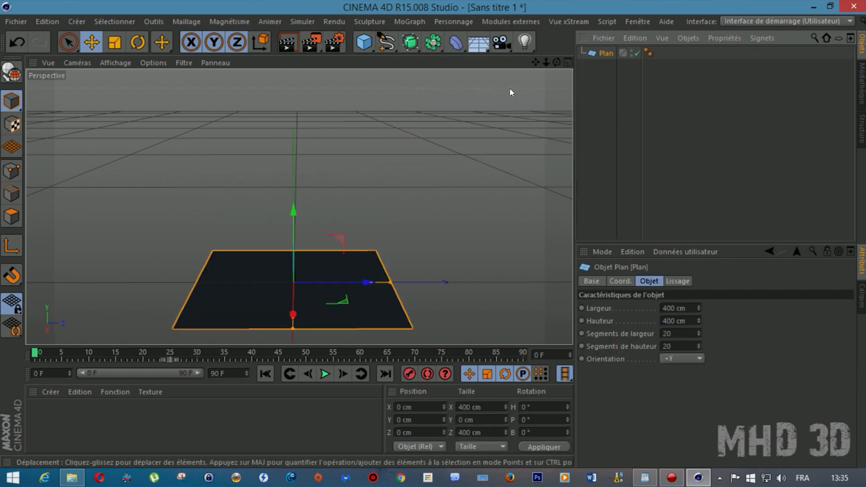
Try to set the new plane's P rotation to 90° and undo the change
double_click(539, 420)
text(90)
key(Return)
drag(557, 61, 420, 64)
click(17, 39)
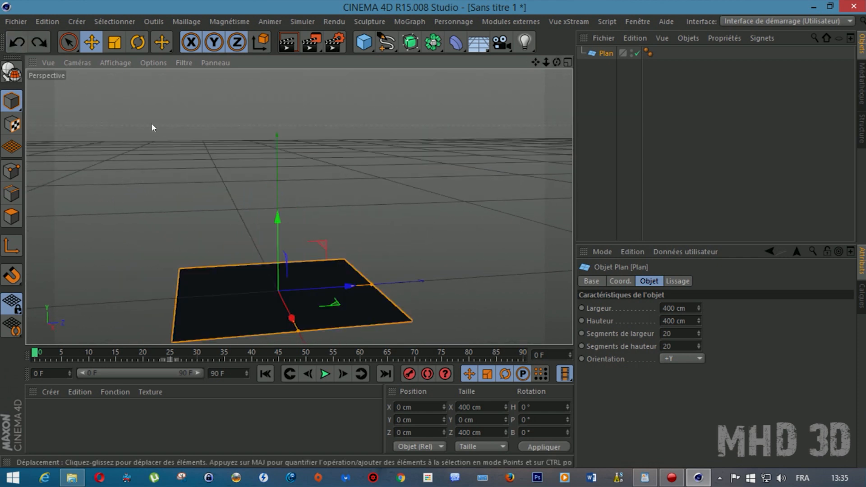
Close the current project without saving and add a default plane to the new empty scene
click(16, 26)
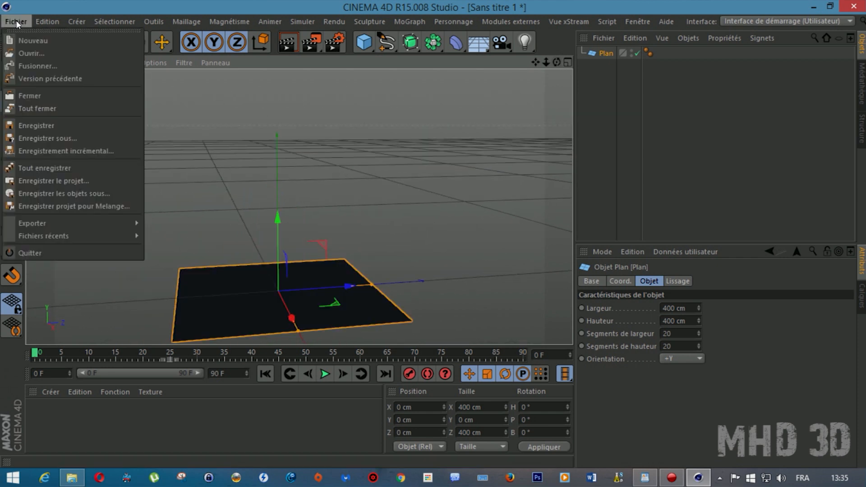
click(27, 91)
click(491, 288)
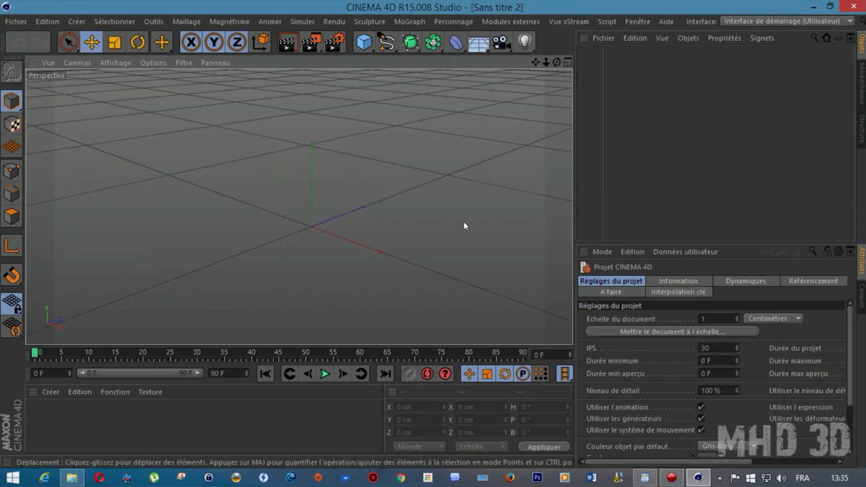
click(367, 49)
click(484, 86)
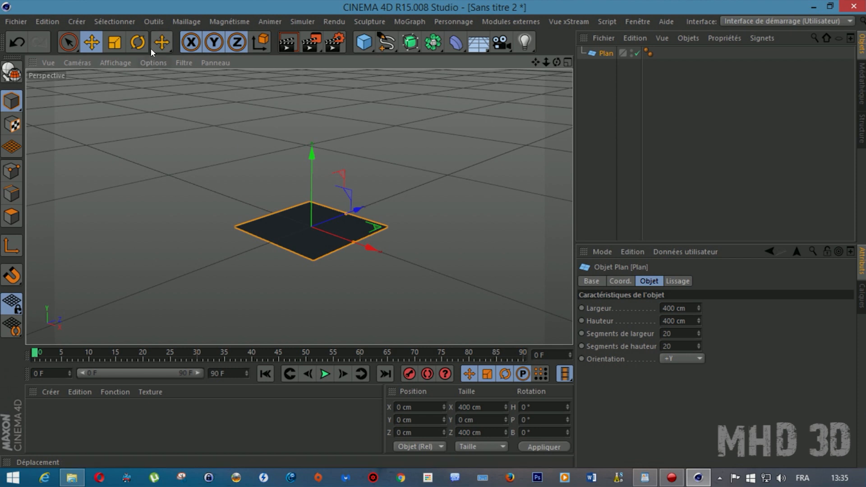
Rotate the plane upright and set its P rotation to exactly 90°
click(138, 42)
drag(301, 182, 285, 253)
click(554, 419)
text(90)
key(Return)
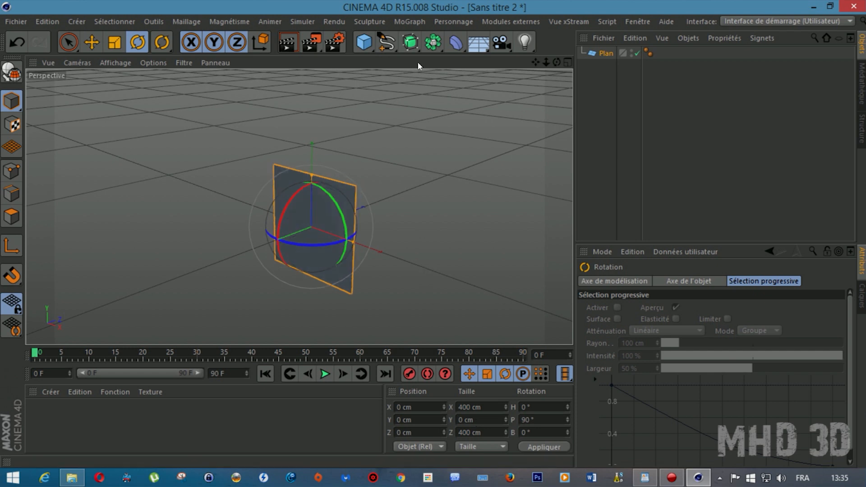
Add a Souffle wind deformer and nest it under the upright plane
click(456, 42)
click(652, 196)
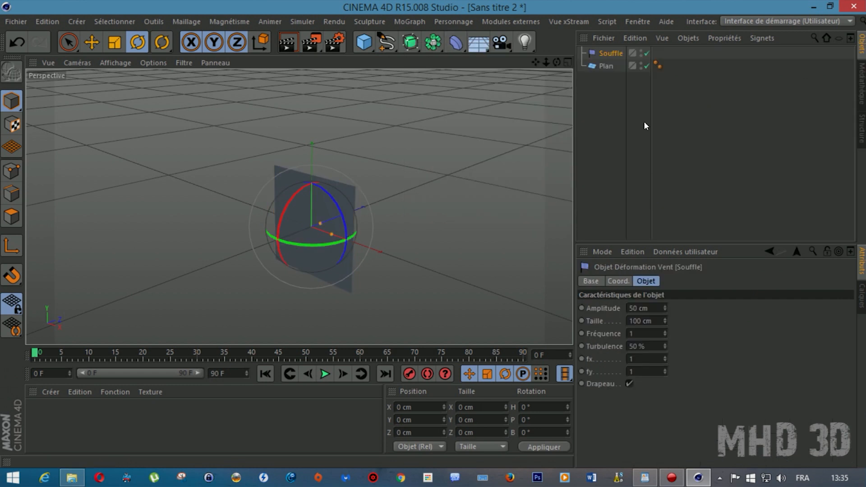
drag(607, 66, 504, 96)
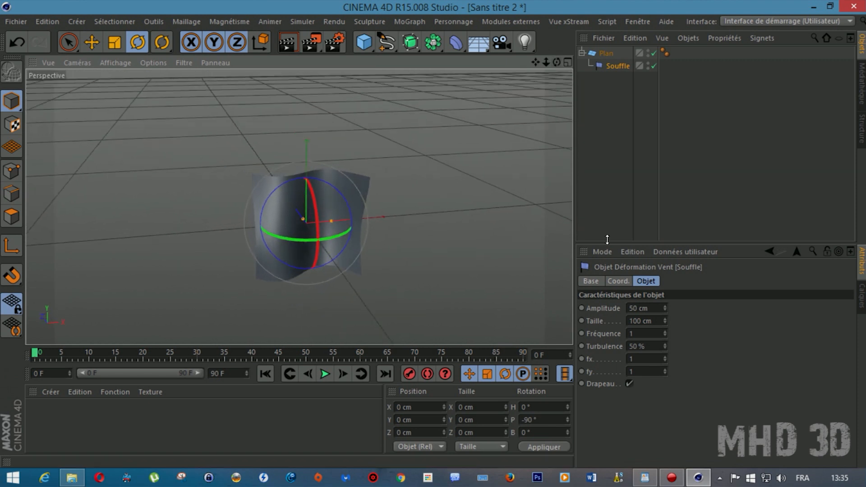
Move the plane to about -91 cm on X and its Souffle deformer to about 29 cm on X
click(606, 53)
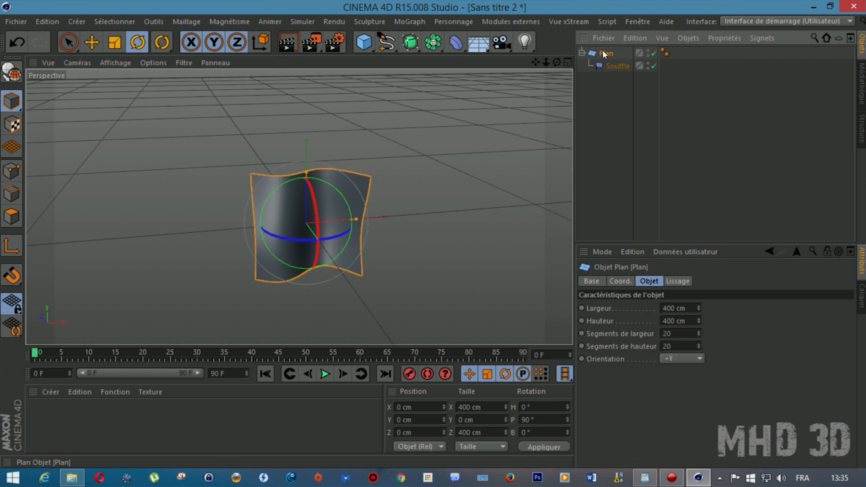
click(92, 42)
drag(385, 216, 349, 189)
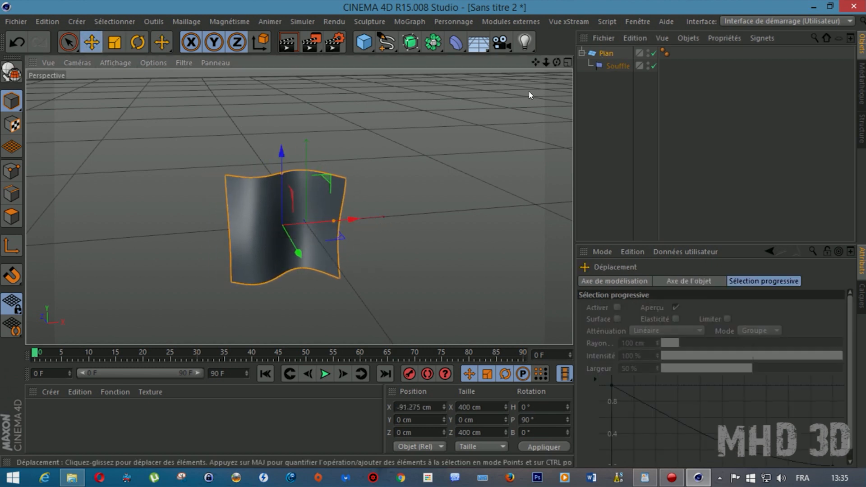
click(610, 64)
drag(302, 220, 358, 226)
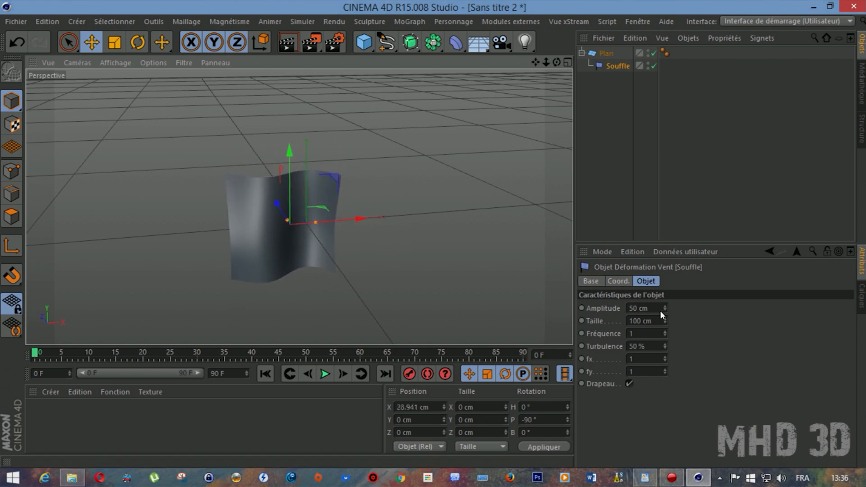
Set the Souffle deformer's Amplitude to 47 cm, Taille to 91 cm, Fréquence to 1.11 and Turbulence to 42%
mouse_move(659, 304)
mouse_down()
mouse_move(652, 304)
mouse_move(668, 304)
mouse_move(654, 304)
mouse_up()
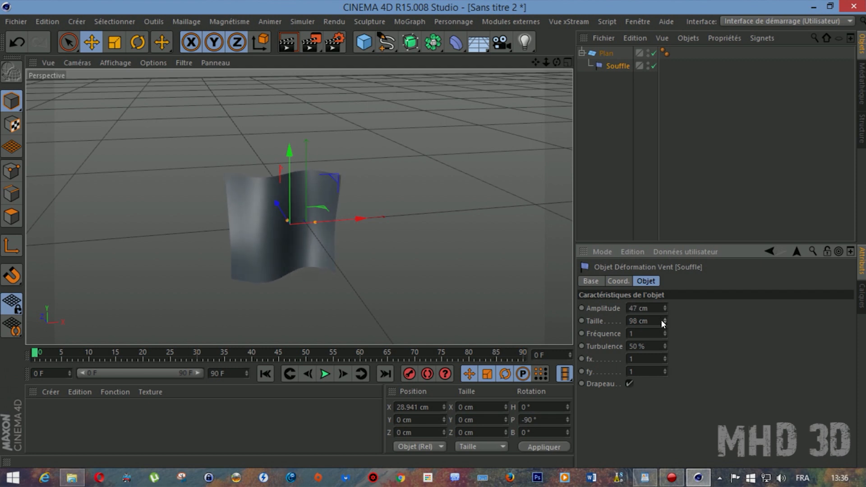
drag(662, 322, 663, 333)
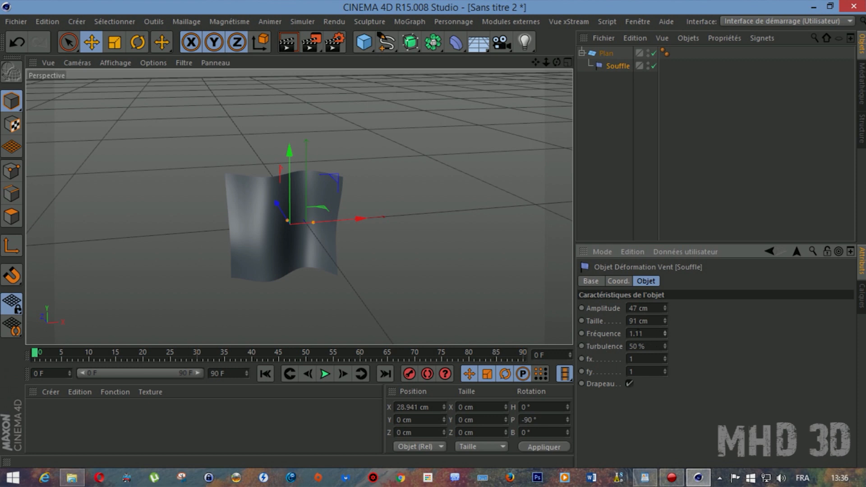
drag(661, 346, 658, 346)
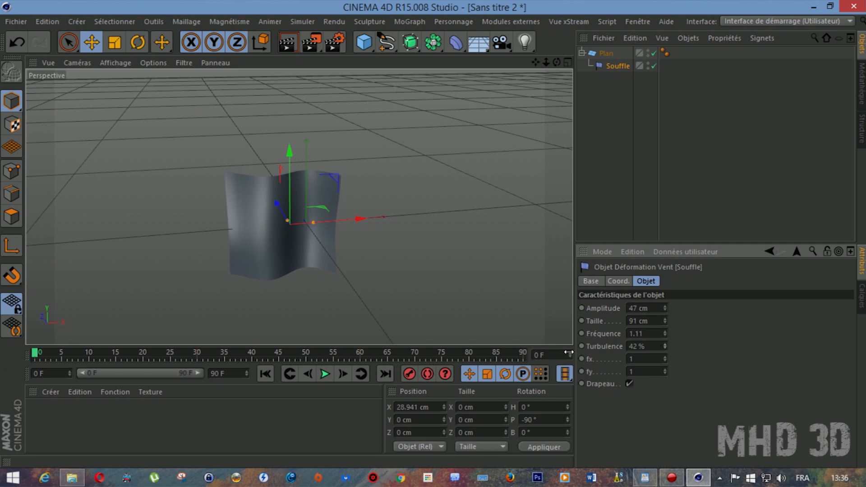
Set the Souffle deformer's Turbulence to 10% and record a keyframe for it at frame 0
double_click(645, 346)
text(10)
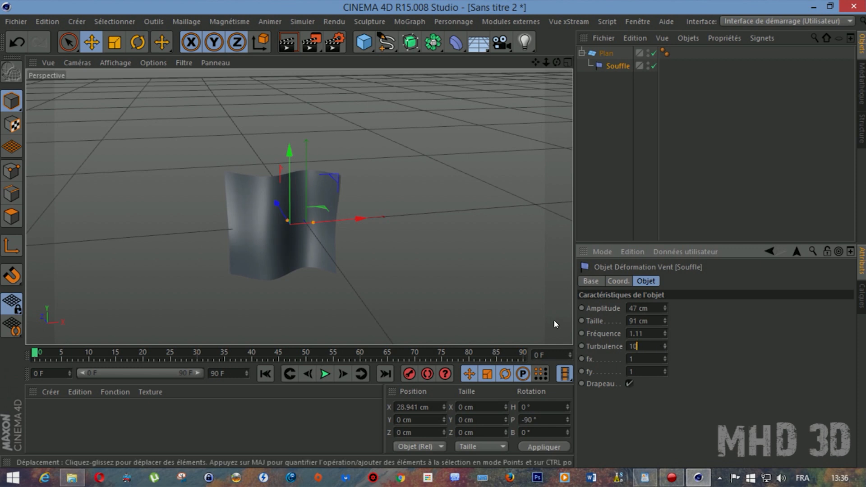
ctrl+click(581, 346)
At frame 43, set the Souffle deformer's Turbulence to 100% and record a keyframe for it
drag(35, 358, 268, 360)
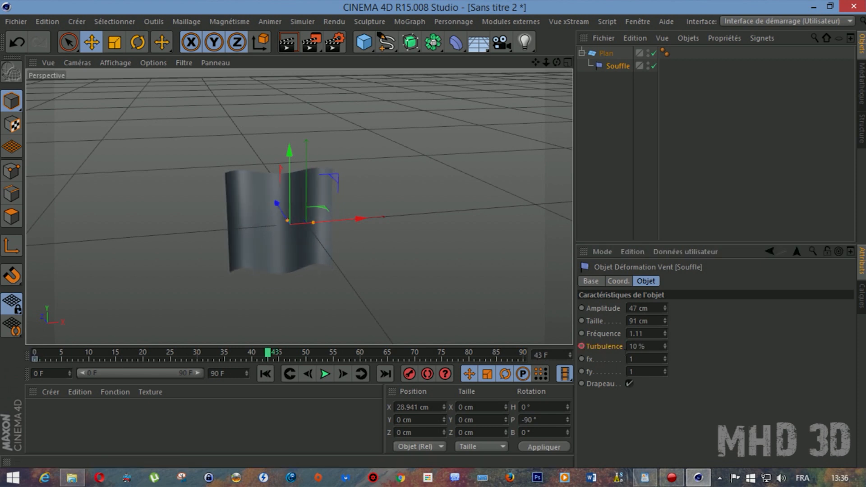
text(100)
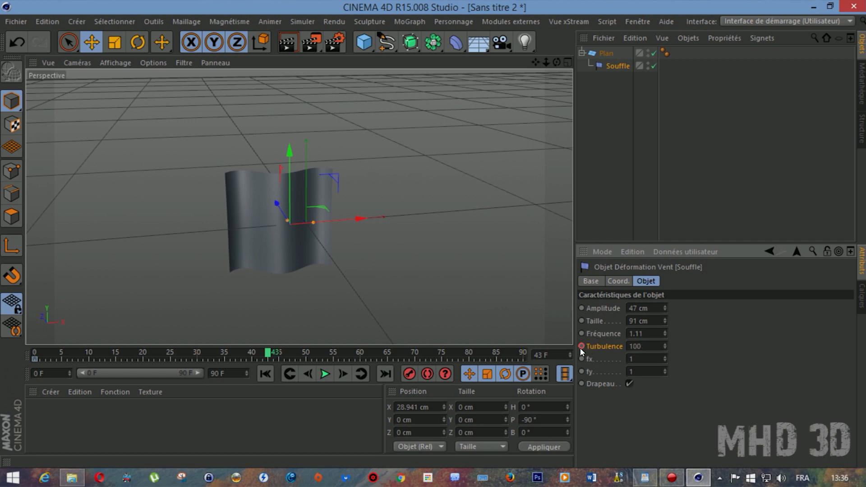
key(Return)
Play the turbulence animation from the first frame, stop it and return to frame 0
click(265, 374)
click(322, 375)
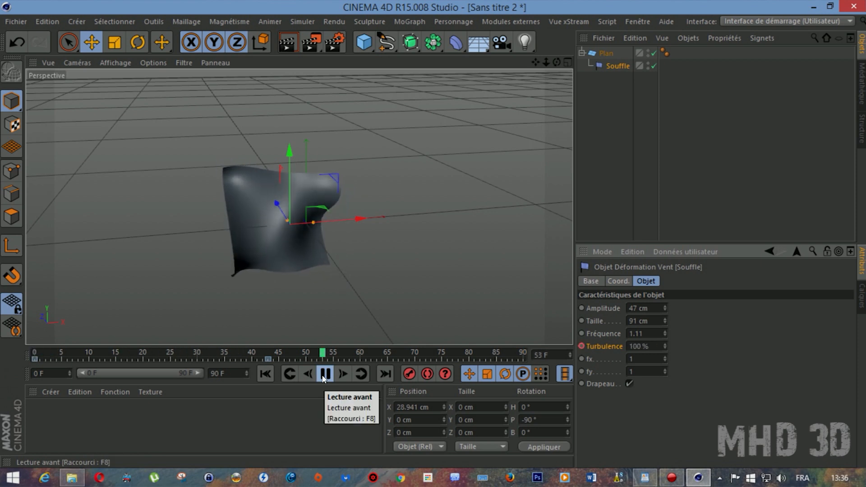
click(324, 375)
click(265, 374)
Delete the animated plane and its Souffle deformer to empty the scene
click(267, 359)
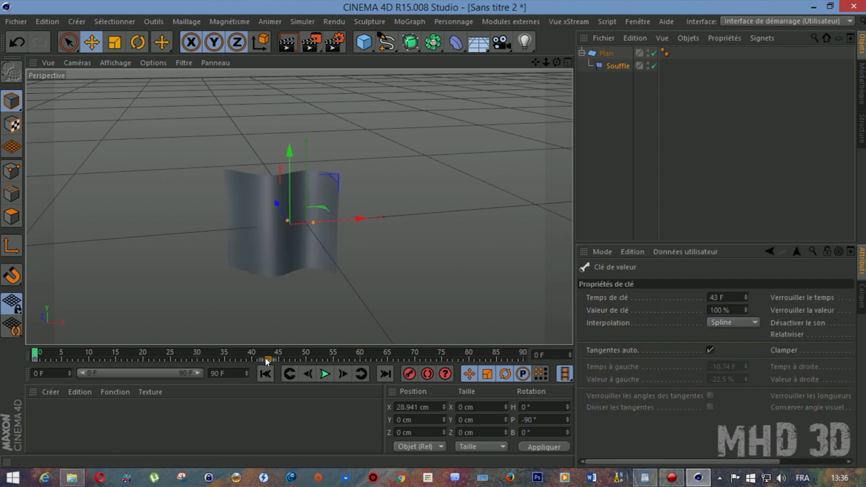
click(31, 356)
drag(614, 110, 588, 46)
key(Delete)
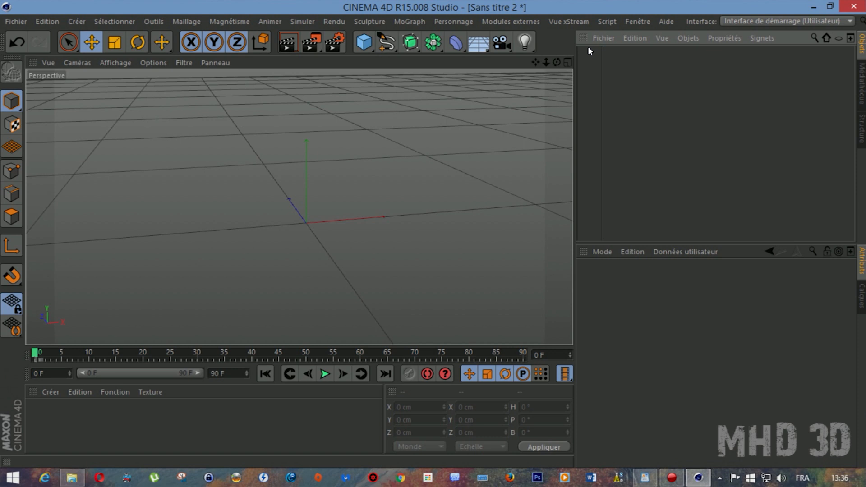
Add a plane to the empty scene and enlarge it to about 892 cm wide and 939 cm high
click(485, 53)
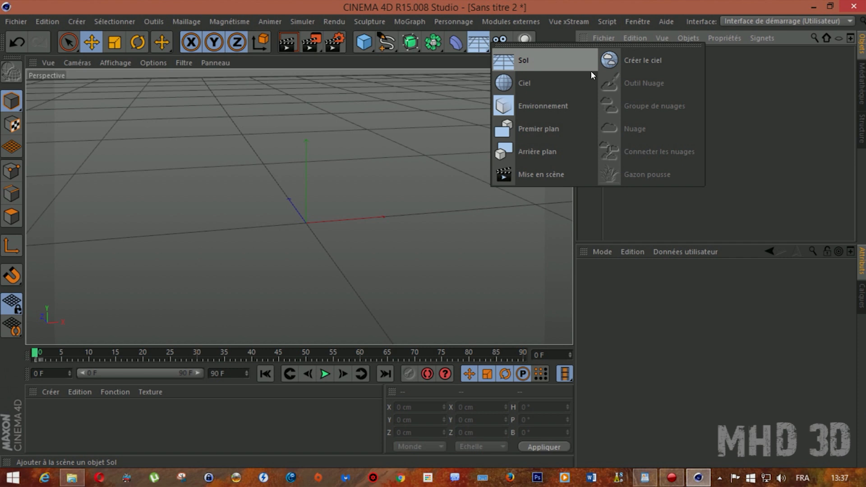
click(372, 48)
click(485, 81)
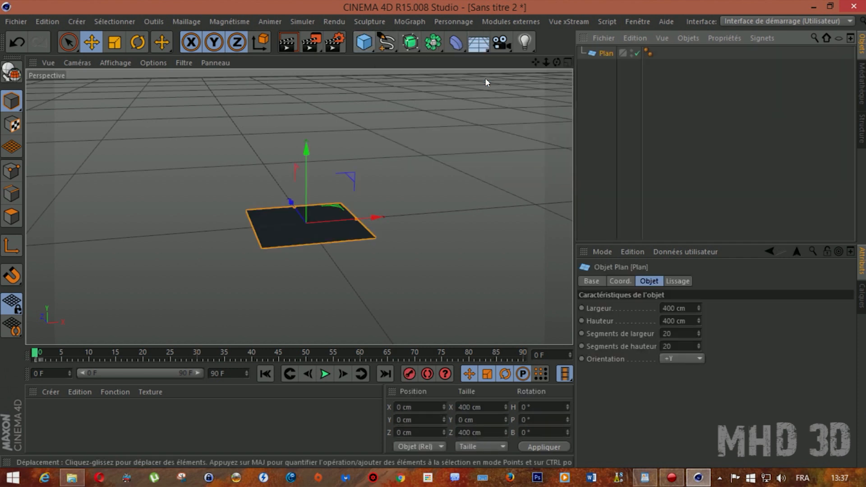
drag(356, 219, 415, 215)
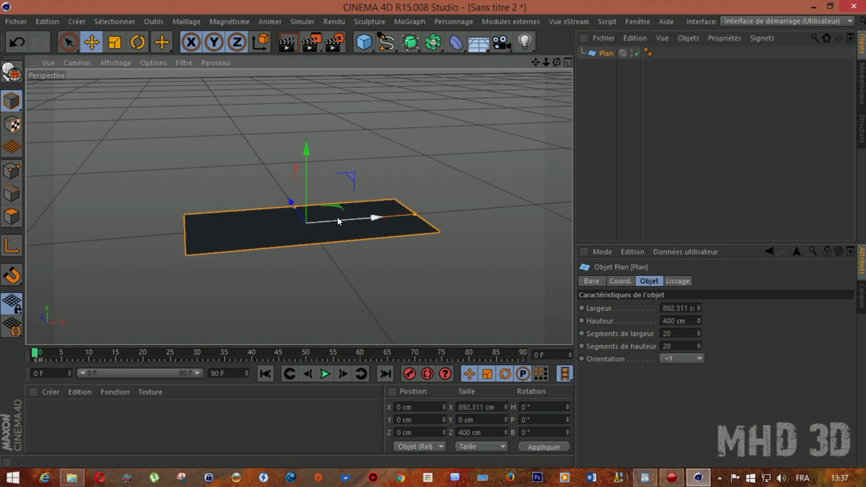
drag(291, 208, 286, 187)
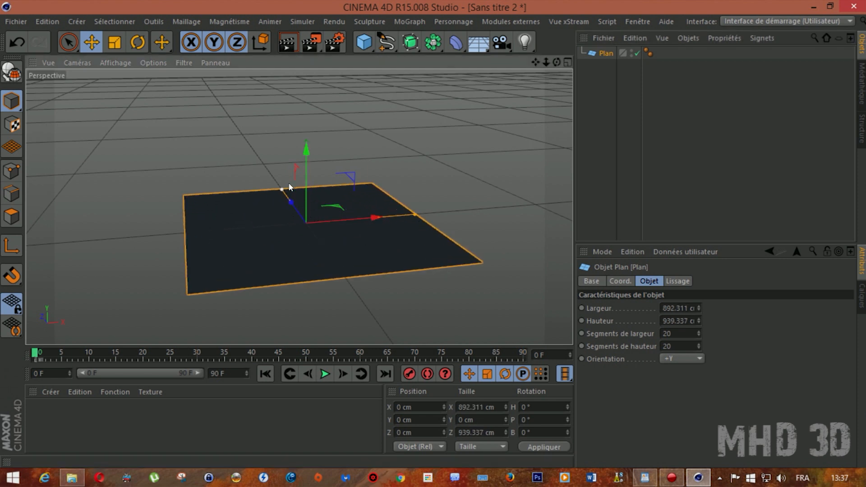
Add a cube and raise it to about 103 cm on Y so that it rests on the plane
mouse_move(556, 62)
mouse_down()
mouse_move(568, 68)
mouse_move(546, 65)
mouse_up()
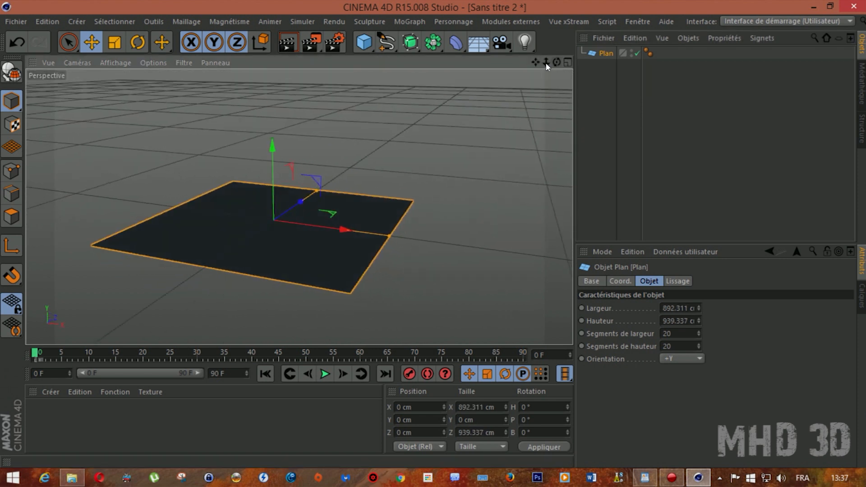
click(364, 42)
drag(272, 147, 280, 118)
mouse_move(556, 63)
mouse_down()
mouse_move(556, 55)
mouse_move(529, 60)
mouse_move(555, 73)
mouse_up()
Create two new materials and set the colour of Mat.1 to pure red (255, 0, 0)
double_click(57, 421)
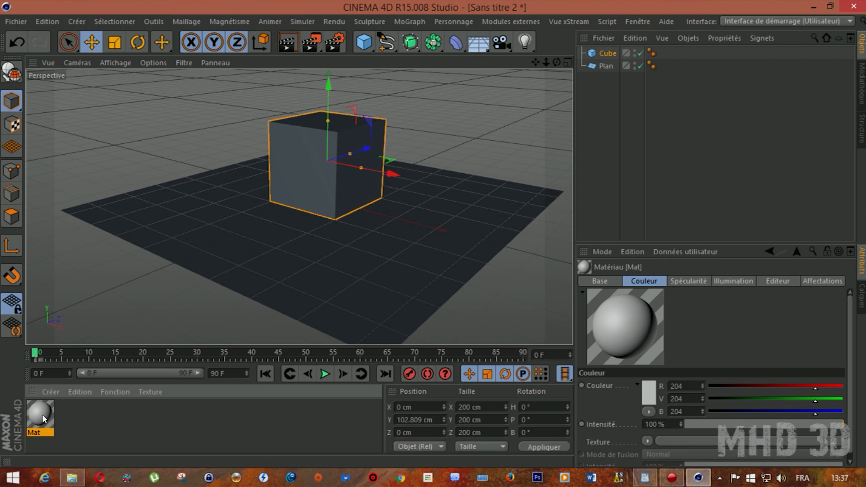
double_click(88, 413)
double_click(41, 414)
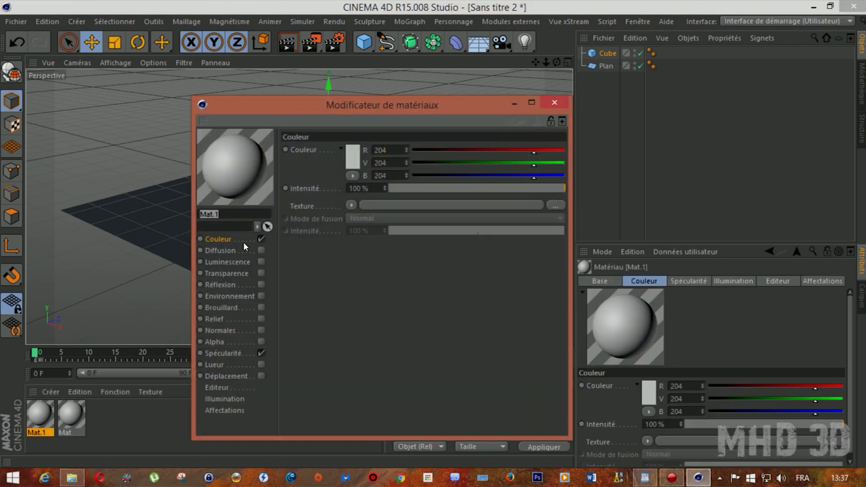
click(350, 158)
click(363, 124)
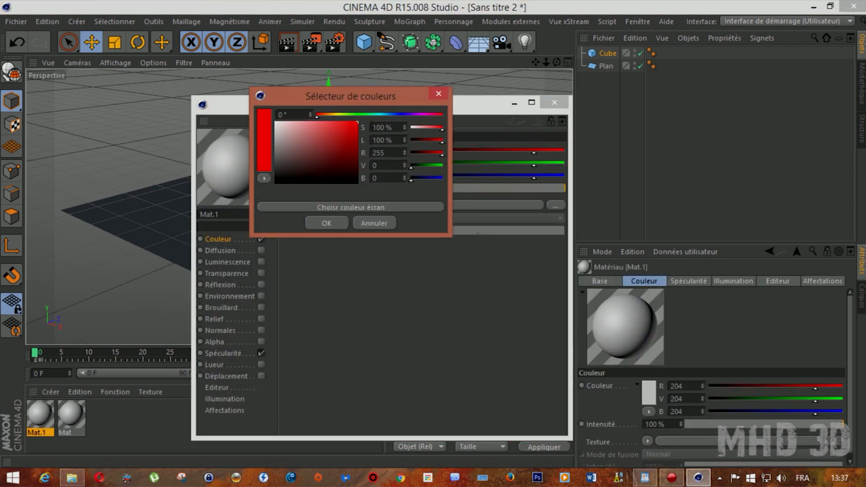
click(315, 220)
click(542, 104)
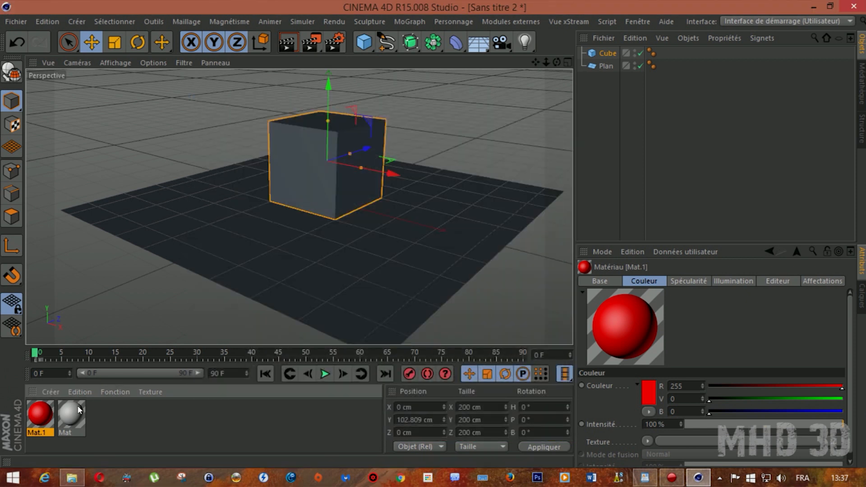
Set the colour of the other material, Mat, to a bright green
double_click(71, 414)
click(350, 145)
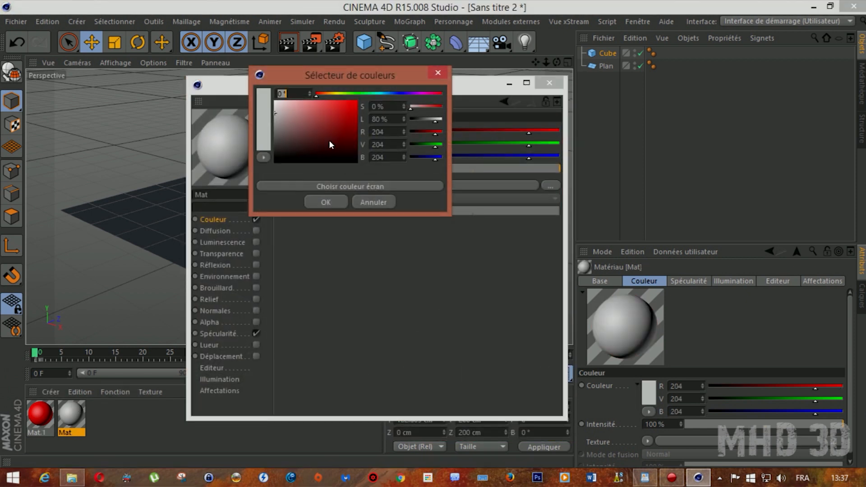
click(357, 93)
click(355, 103)
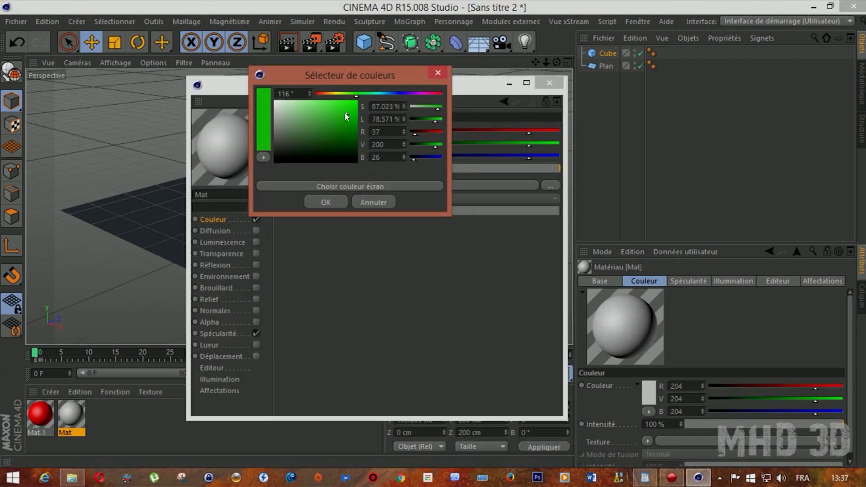
click(326, 202)
click(550, 83)
Assign the red material to the plane and the green one to the cube, with a brief test render
drag(68, 413, 594, 66)
drag(71, 414, 608, 55)
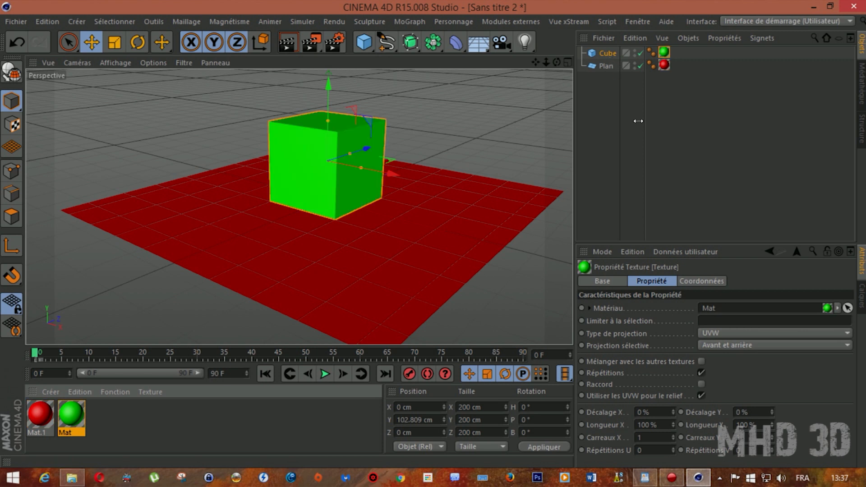
click(288, 42)
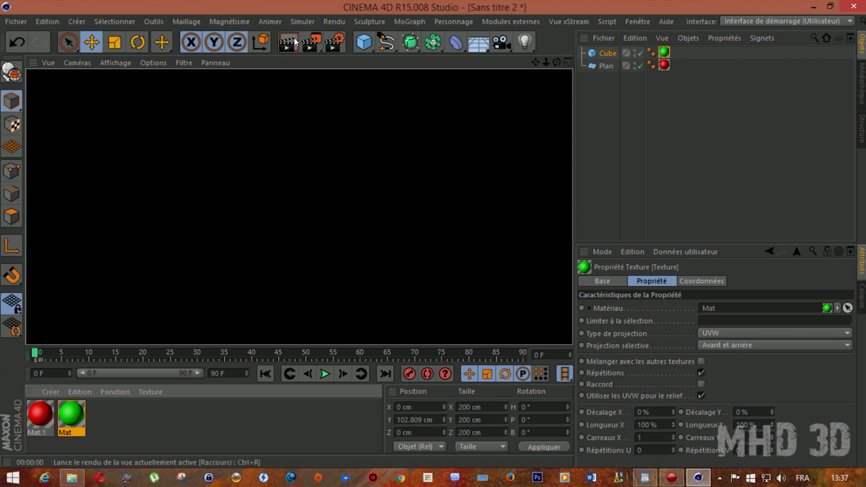
click(371, 78)
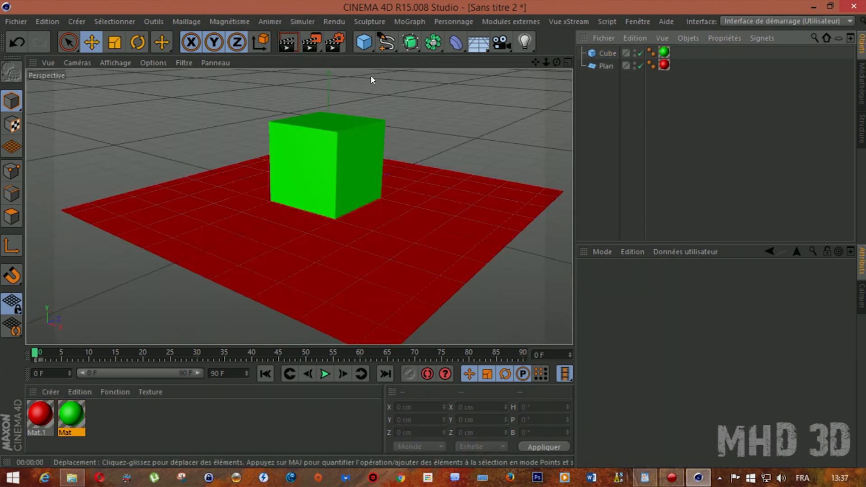
Turn on default lighting (Eclairage par défaut) in the render options and render the active view
click(335, 41)
click(121, 97)
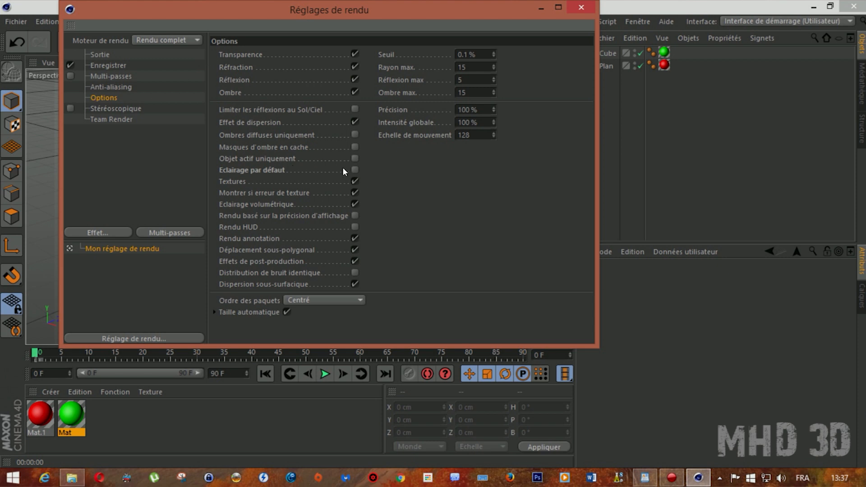
click(581, 8)
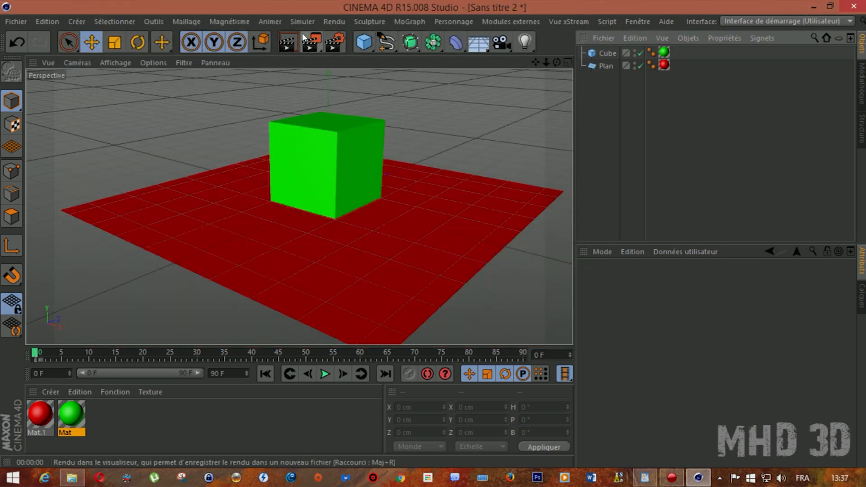
click(280, 38)
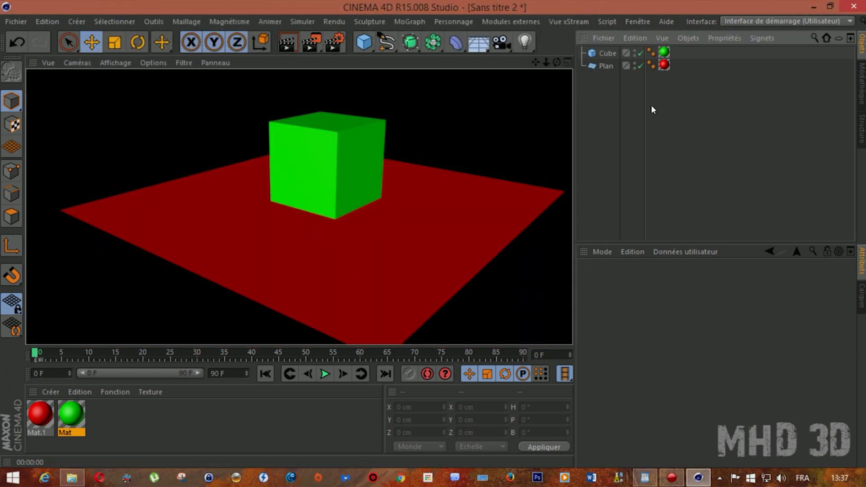
Render the cube and plane from a lower viewing angle to examine the plane's edges
click(604, 66)
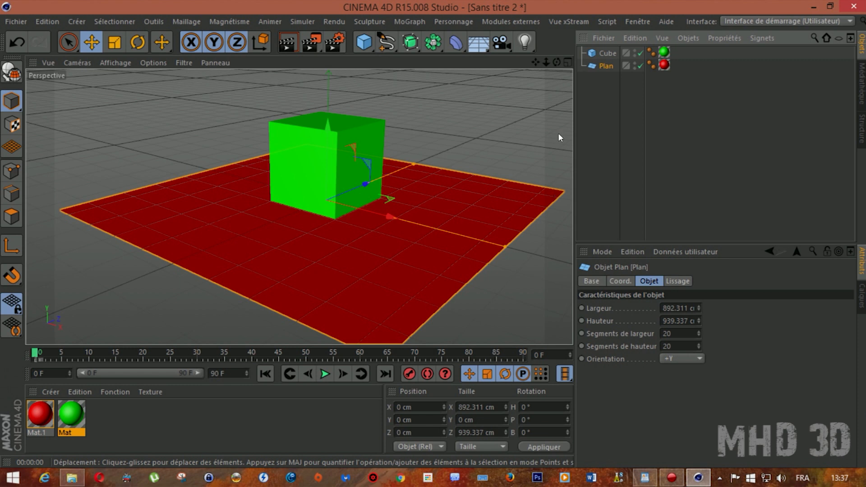
drag(557, 62, 532, 58)
click(294, 41)
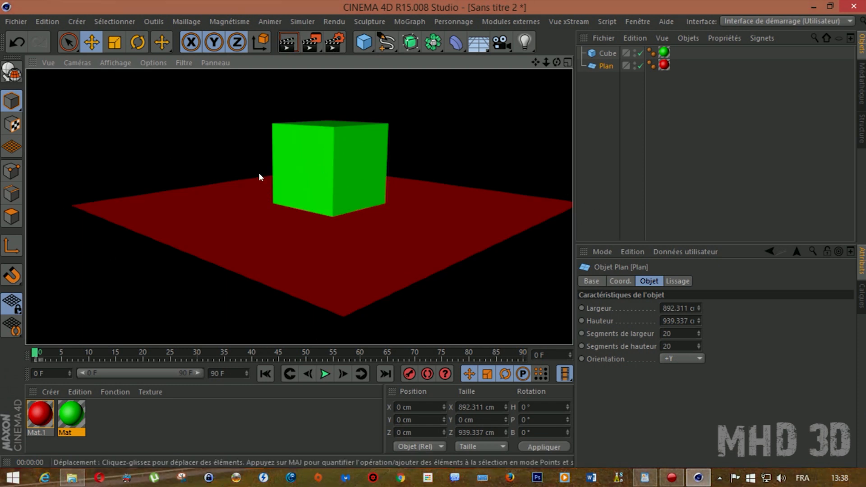
click(600, 66)
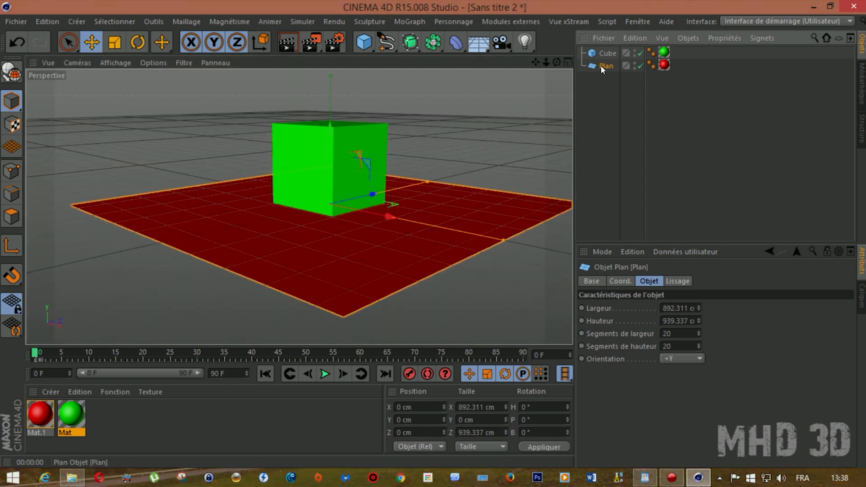
Widen the plane to about 927 cm, and delete it from the scene
mouse_move(556, 63)
mouse_down()
mouse_move(557, 100)
mouse_move(557, 27)
mouse_move(541, 58)
mouse_move(548, 54)
mouse_up()
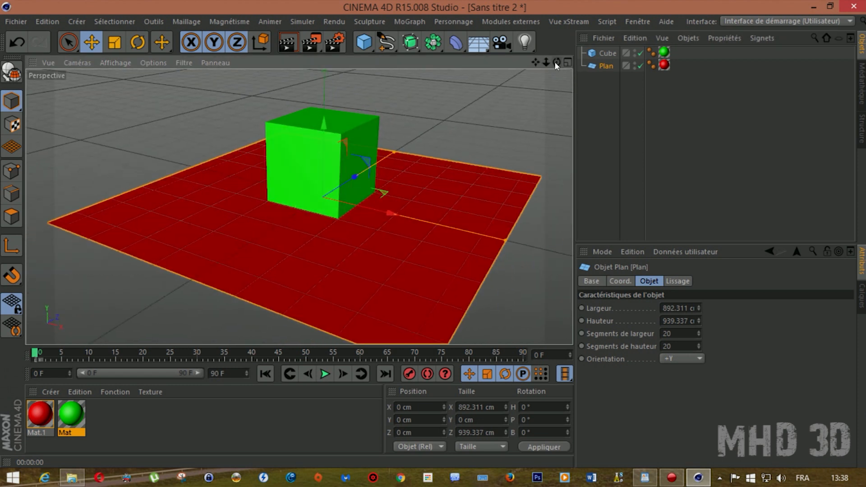
mouse_move(505, 242)
mouse_down()
mouse_move(573, 257)
mouse_move(509, 257)
mouse_up()
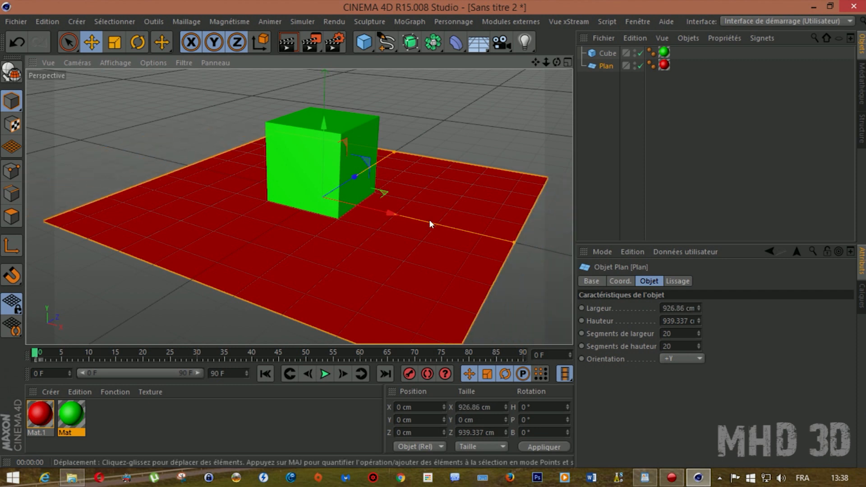
click(605, 52)
click(604, 66)
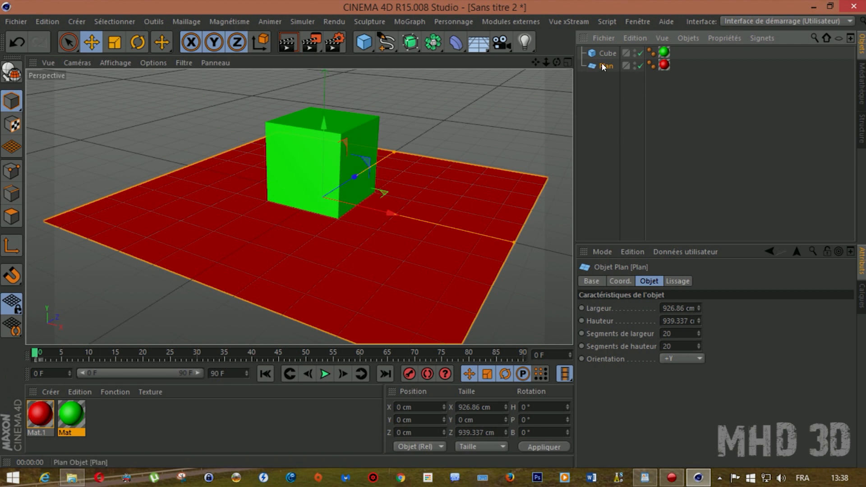
key(Delete)
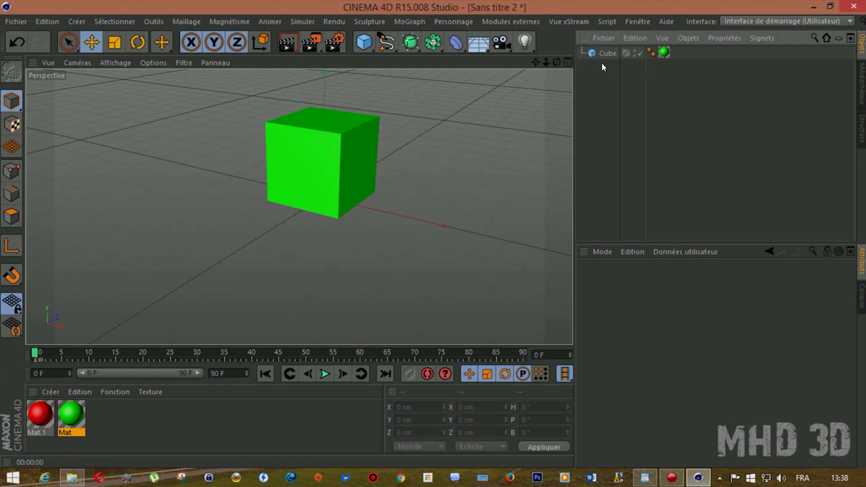
Add a floor object (Sol) beneath the cube and apply the red Mat.1 material to it
click(478, 47)
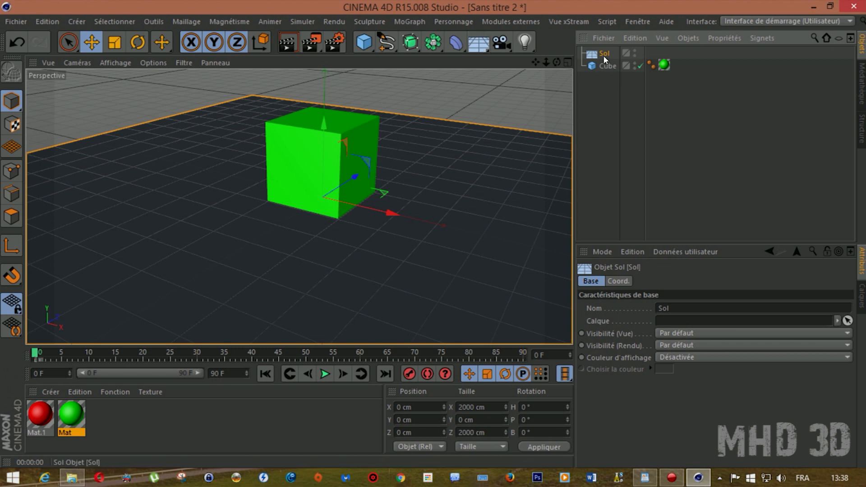
drag(494, 197, 495, 195)
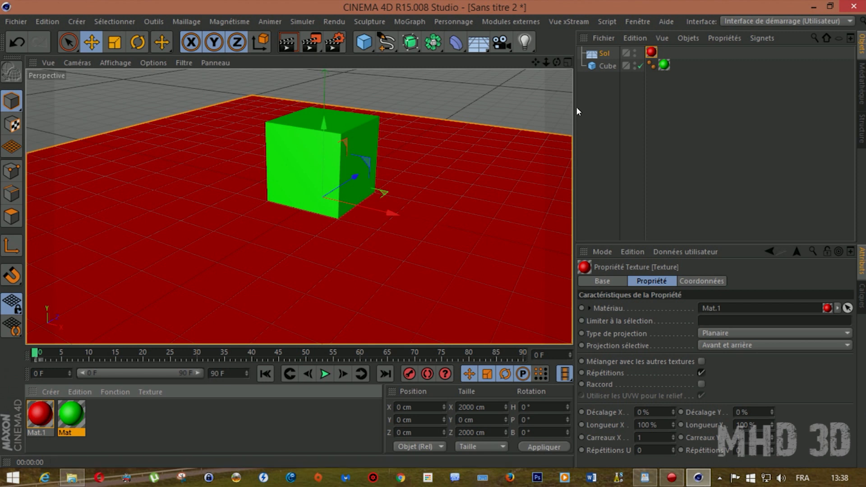
Render the cube on the red floor from a lower angle to examine how far the floor extends
drag(557, 62, 526, 72)
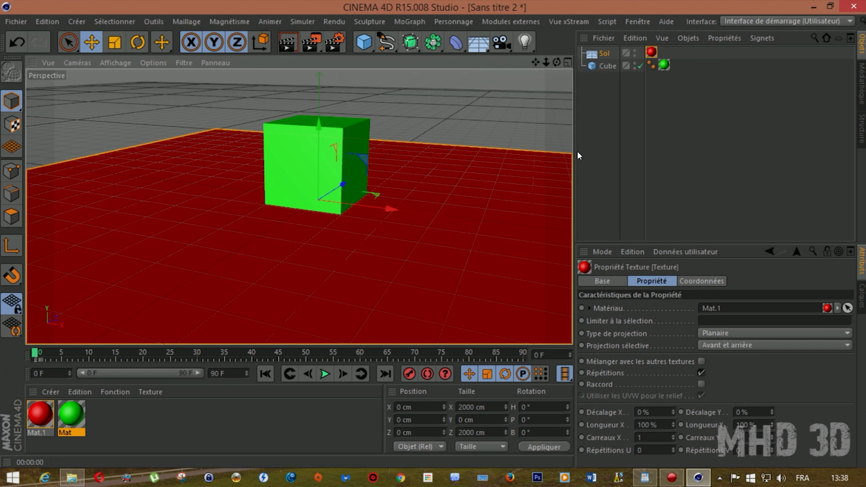
click(603, 54)
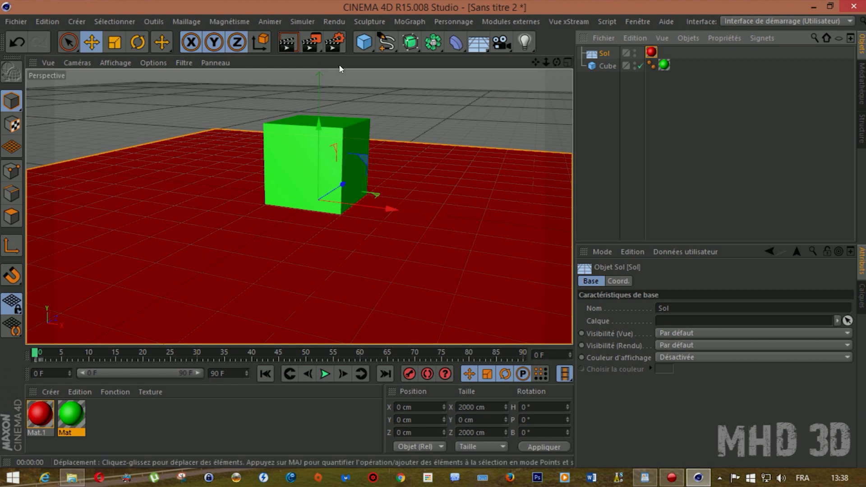
click(285, 40)
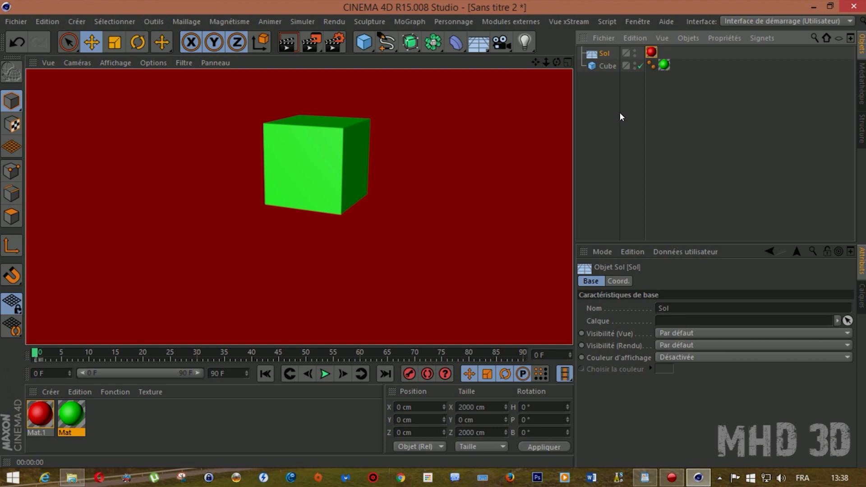
Delete the floor and the cube to empty the scene
click(600, 52)
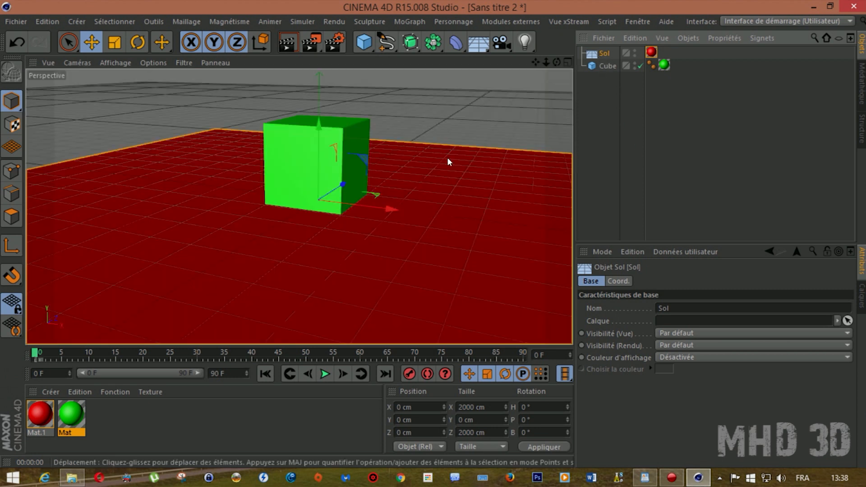
key(Delete)
click(604, 51)
key(Delete)
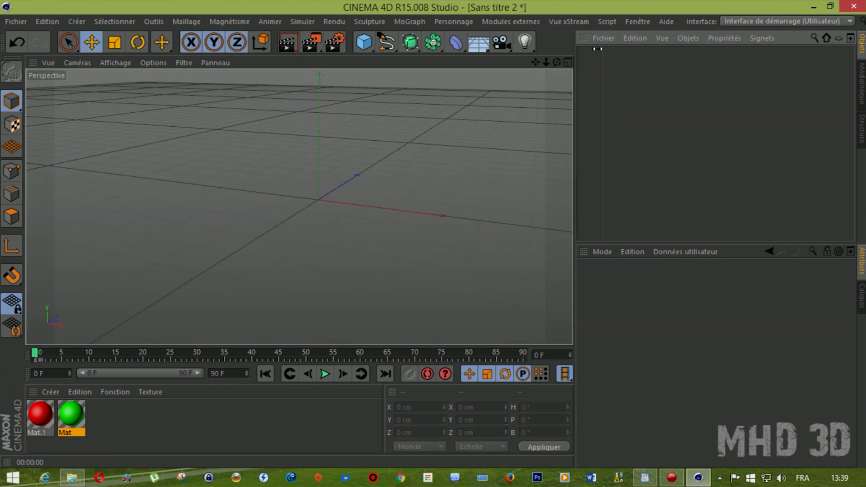
Add a physical sky with Créer le ciel and start a render of the view facing the horizon
click(486, 53)
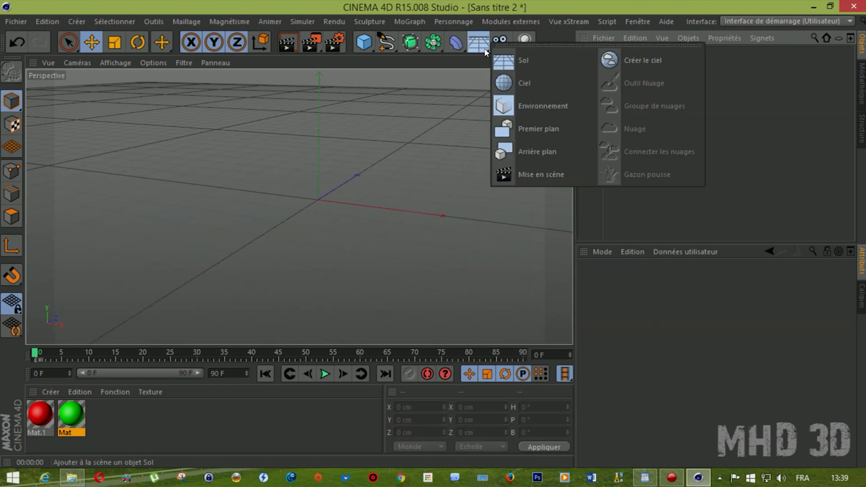
click(641, 59)
drag(556, 62, 567, 55)
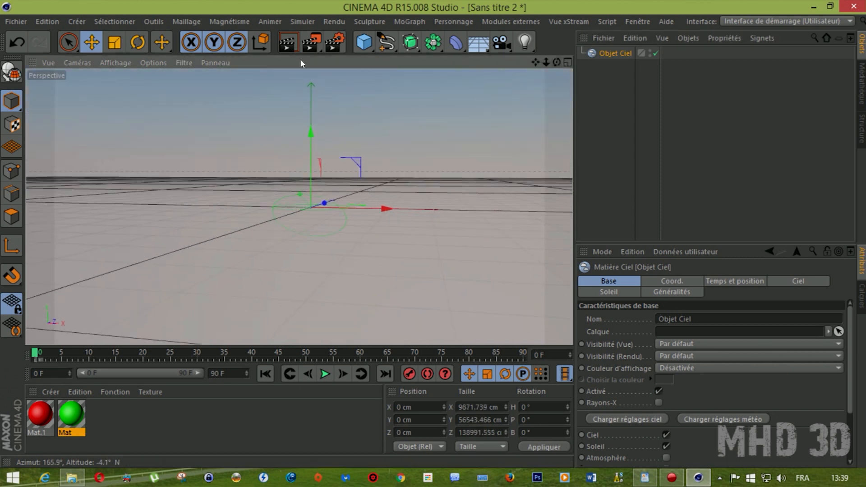
click(288, 42)
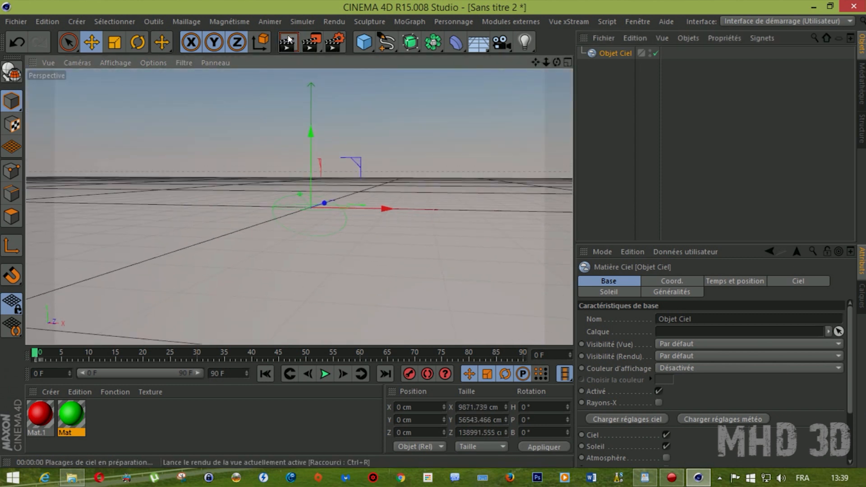
click(612, 53)
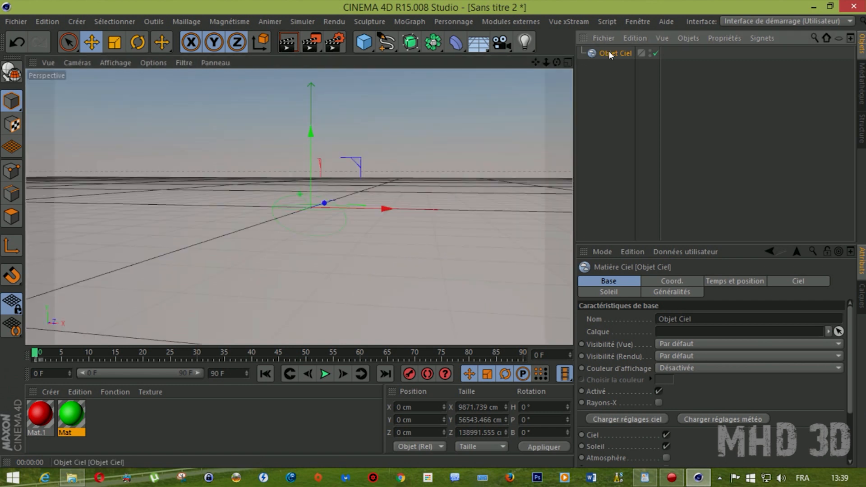
Set the physical sky's time of day to the current system time
click(745, 280)
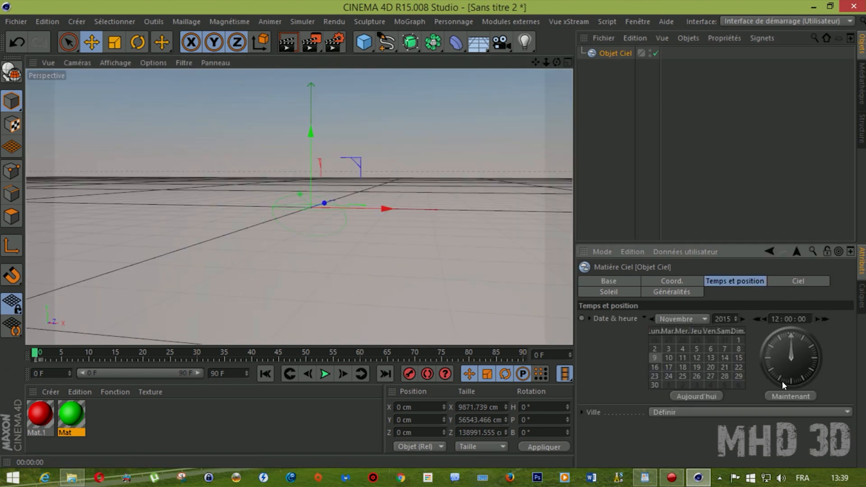
click(785, 395)
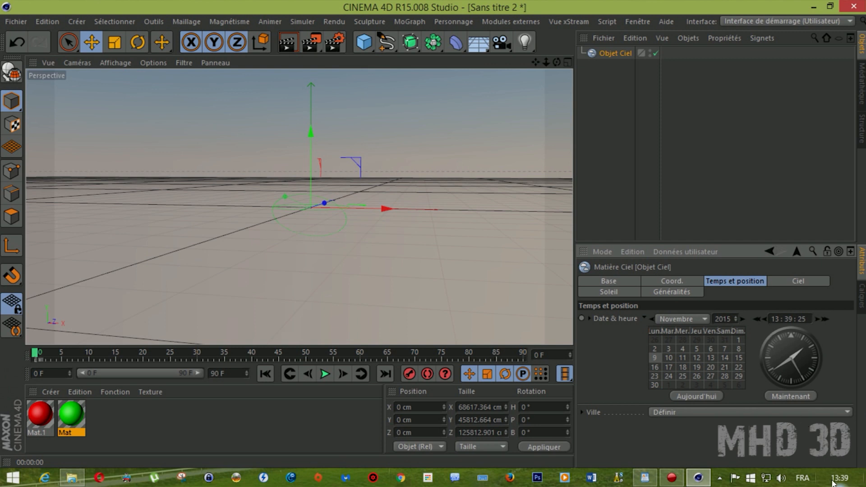
mouse_move(832, 482)
Browse the European countries and cities offered as the physical sky's location
click(821, 411)
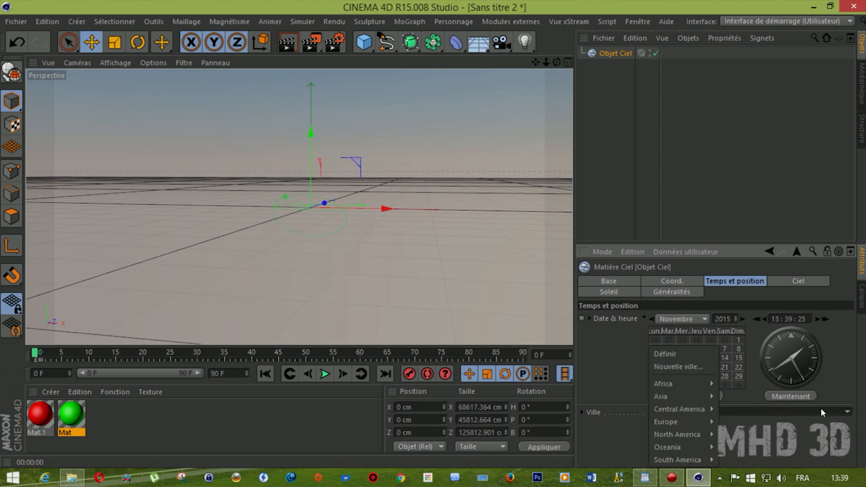
mouse_move(681, 421)
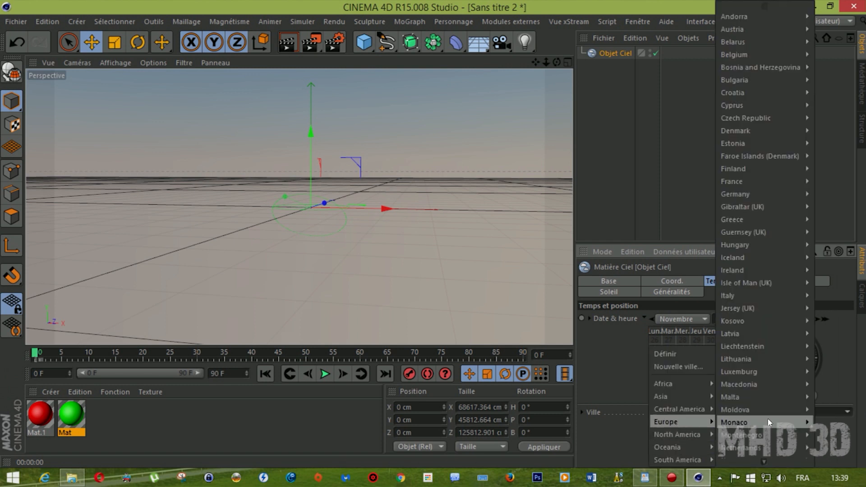
mouse_move(767, 98)
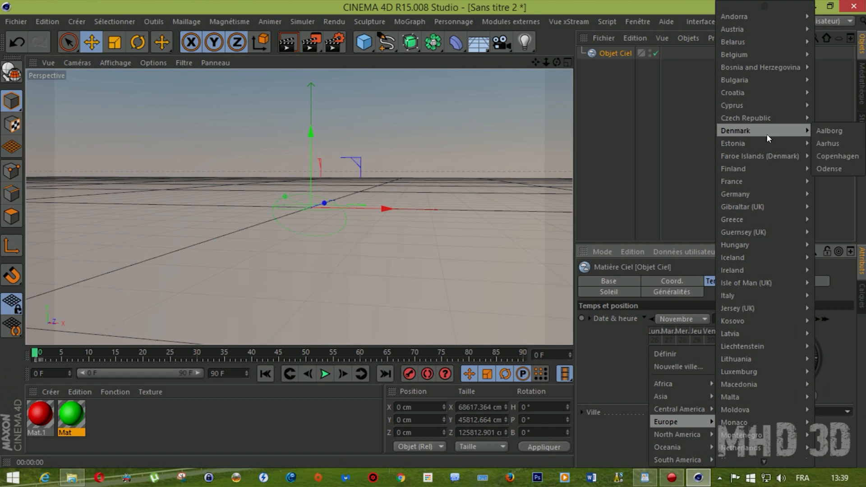
click(832, 442)
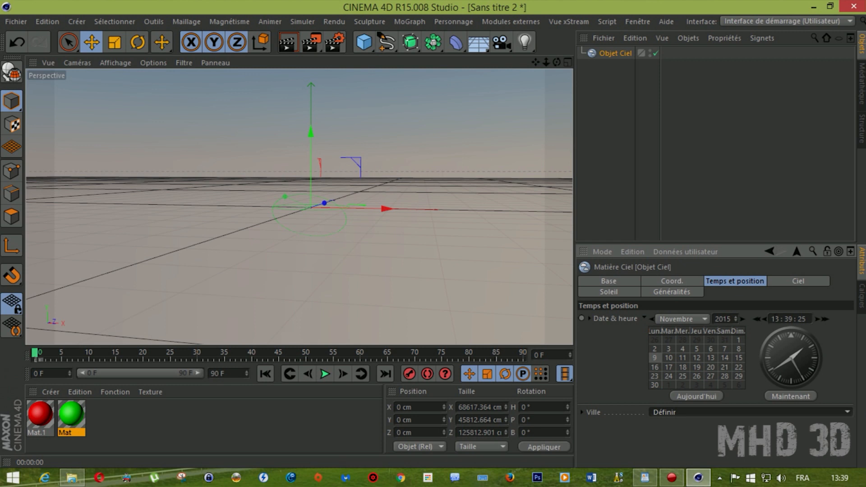
Set the hour of the physical sky's time to 06 and render the view from different angles
click(774, 319)
text(06)
key(Return)
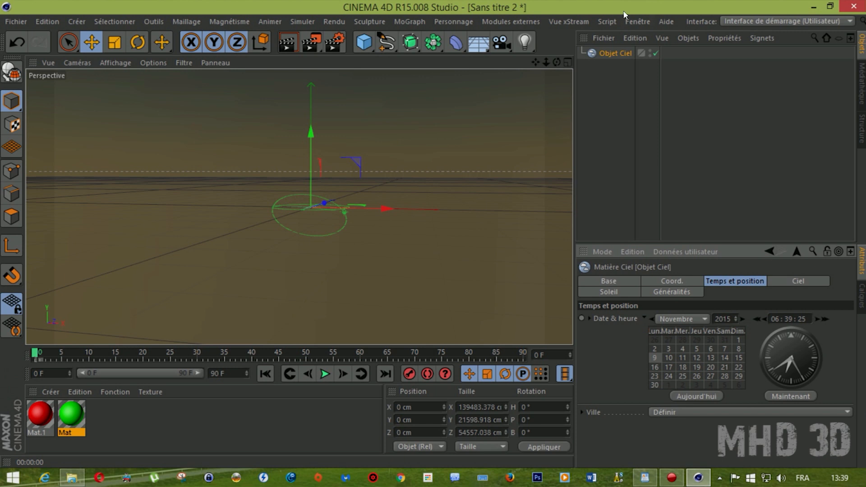
click(289, 42)
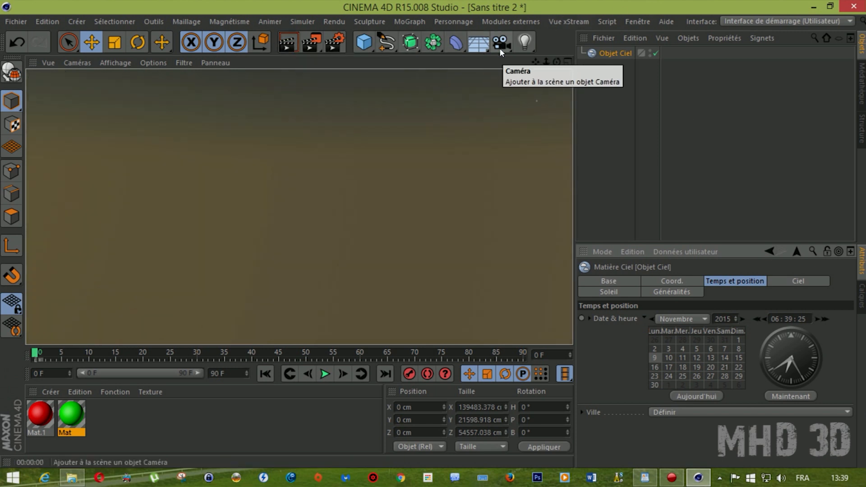
mouse_move(557, 63)
mouse_down()
mouse_move(557, 43)
mouse_move(561, 50)
mouse_move(567, 41)
mouse_move(544, 63)
mouse_up()
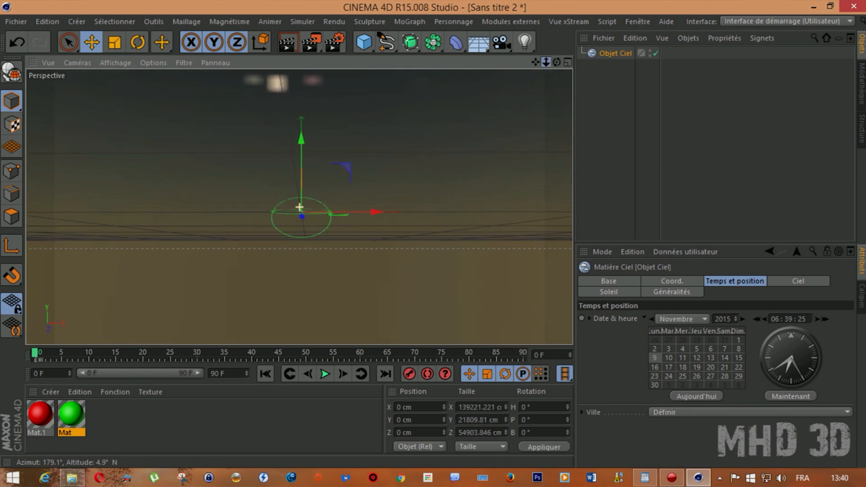
click(289, 41)
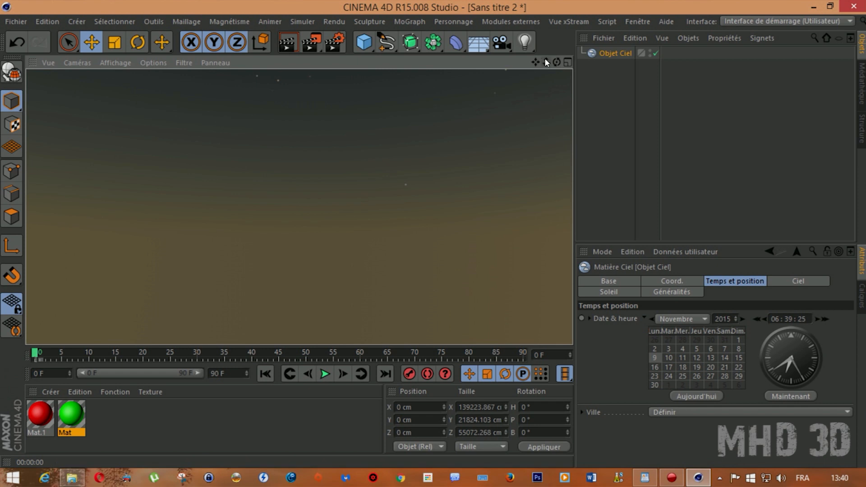
drag(546, 63, 547, 64)
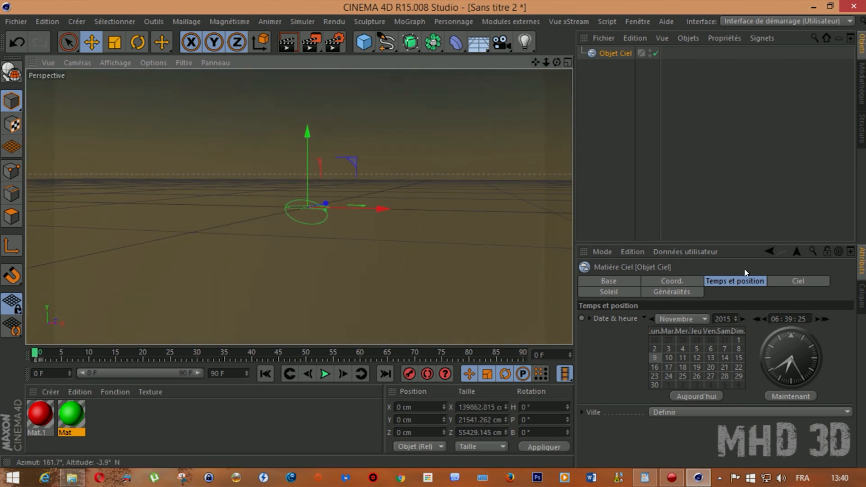
Set the minutes of the physical sky's time to 00 and render the view toward the horizon
click(786, 319)
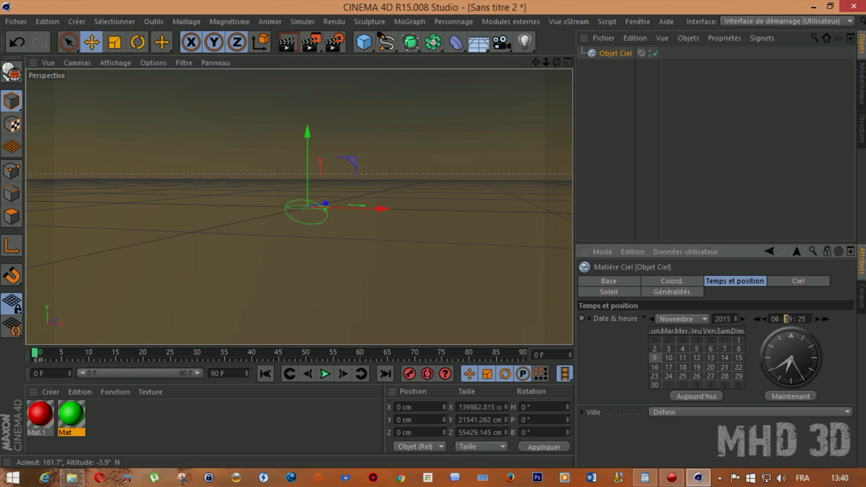
double_click(787, 319)
text(00)
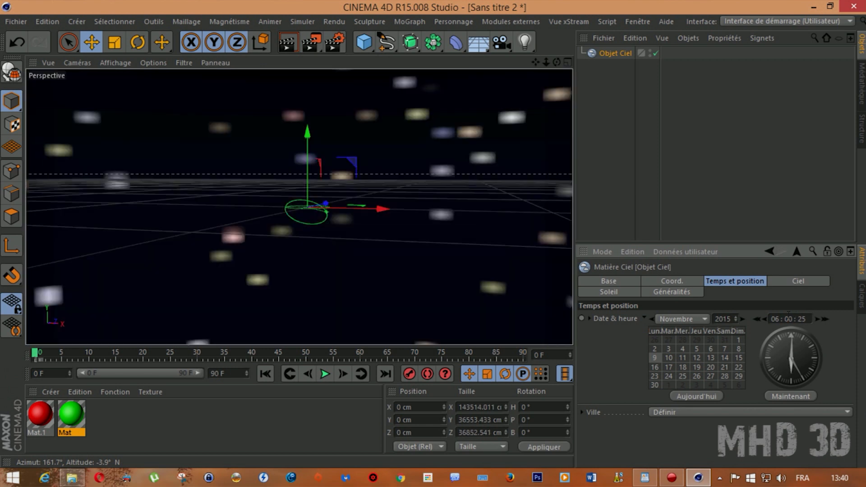
drag(557, 62, 491, 57)
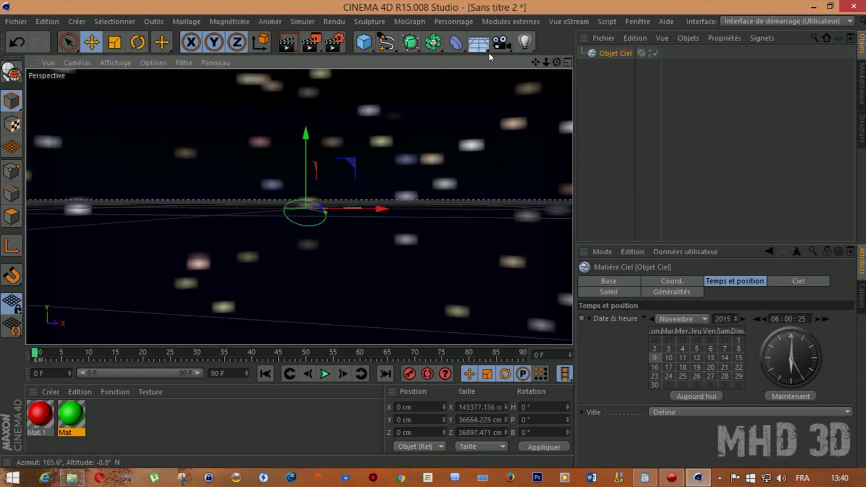
click(287, 42)
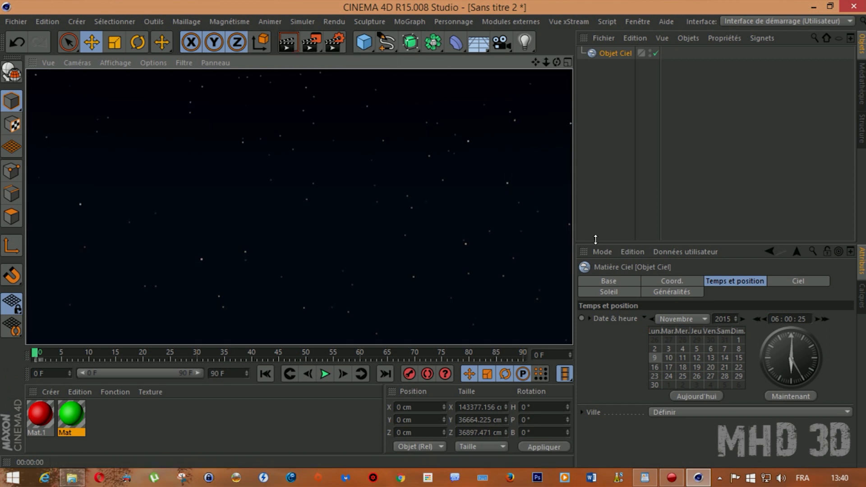
Examine the physical sky's month and year choices and its Ciel and Soleil settings
click(688, 319)
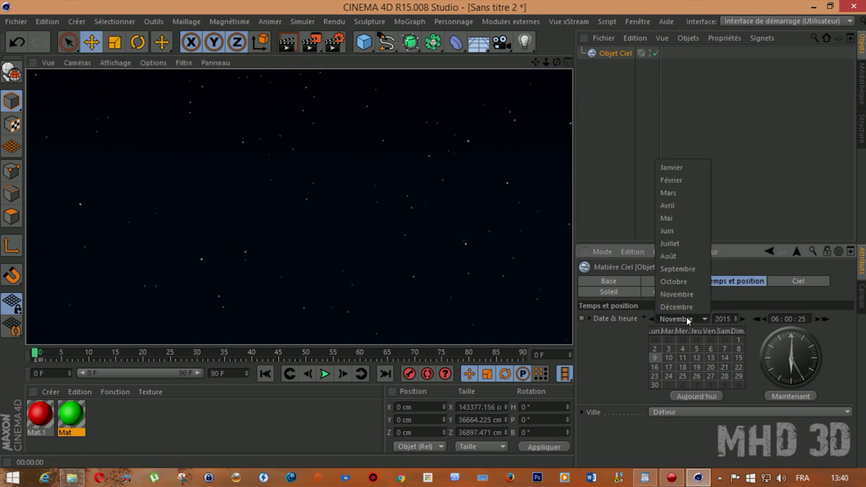
click(734, 320)
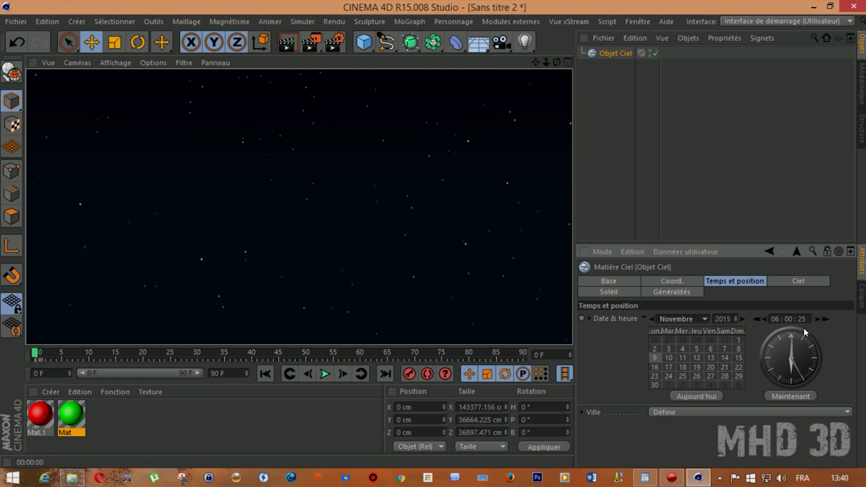
click(797, 284)
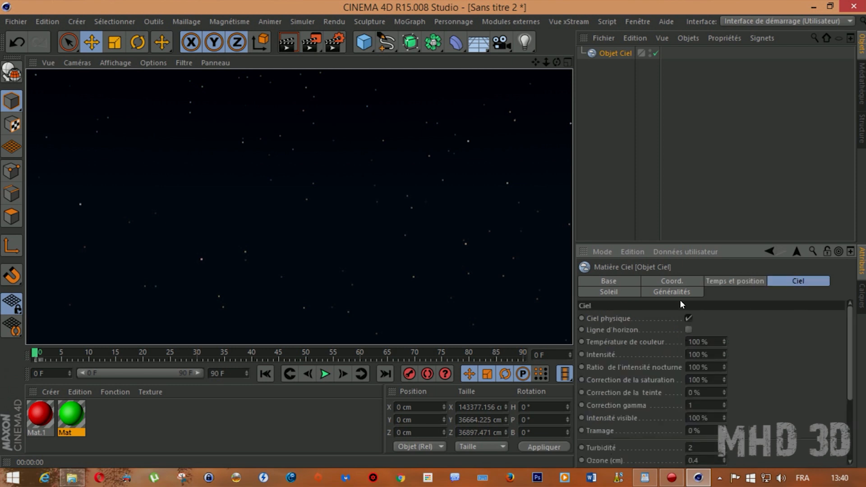
click(621, 292)
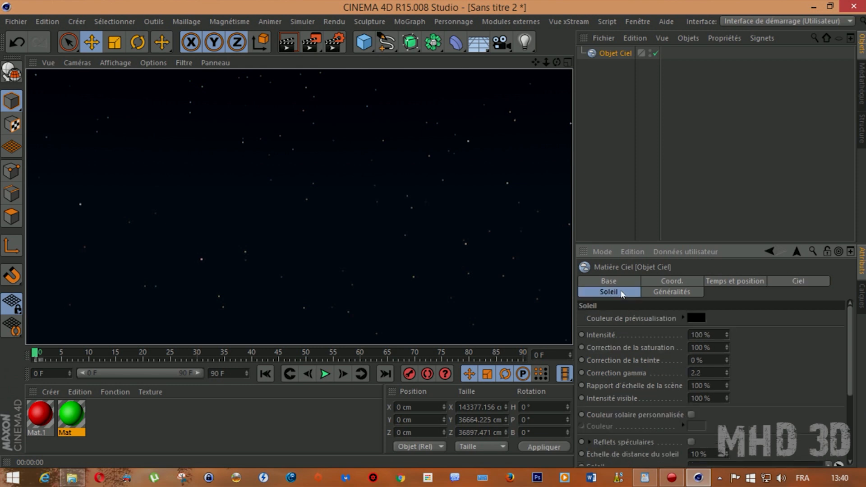
Replace the physical sky with a plain Ciel object and render the view
key(Delete)
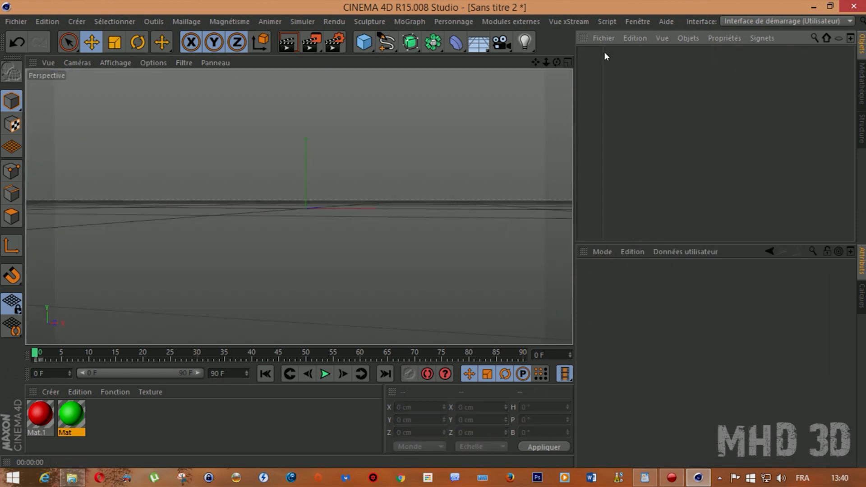
click(482, 51)
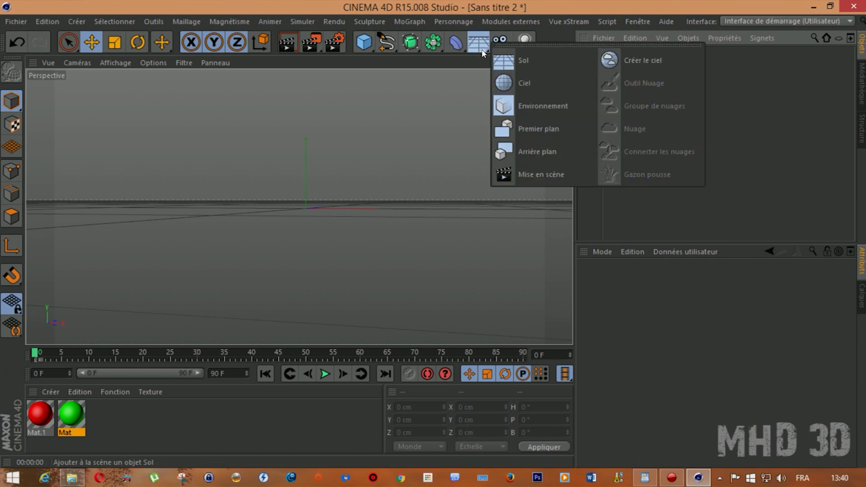
click(523, 83)
drag(546, 62, 546, 91)
drag(535, 62, 553, 87)
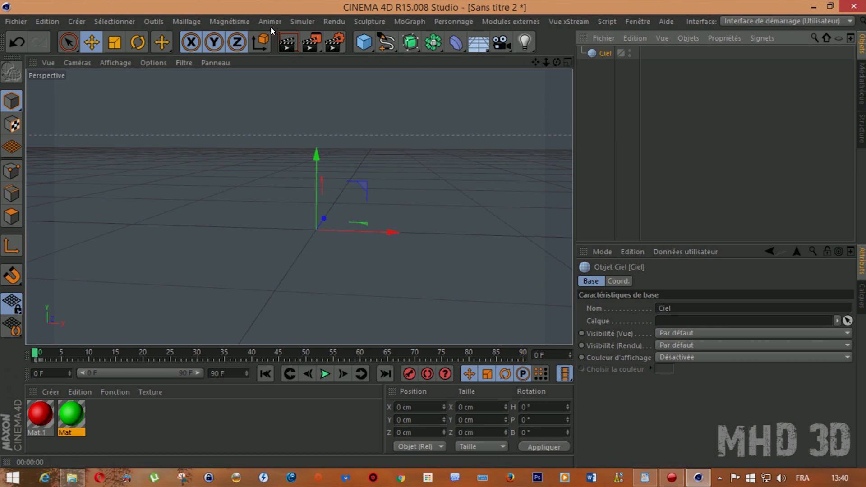
click(283, 42)
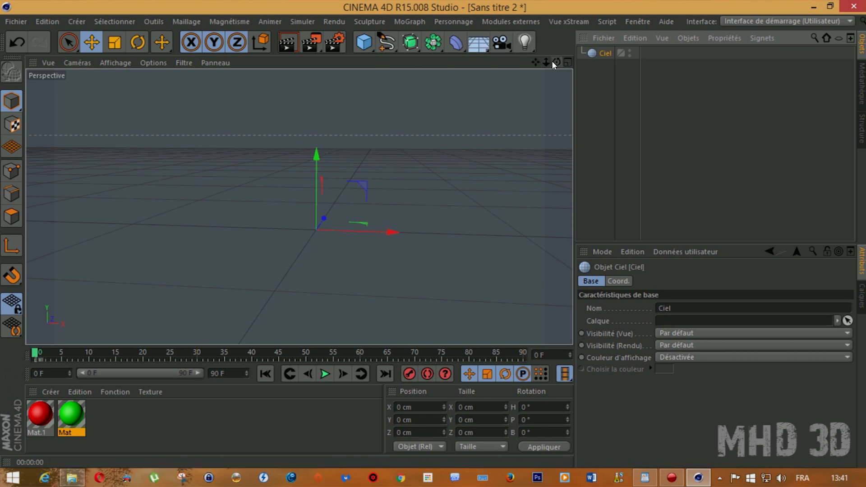
drag(554, 65, 300, 205)
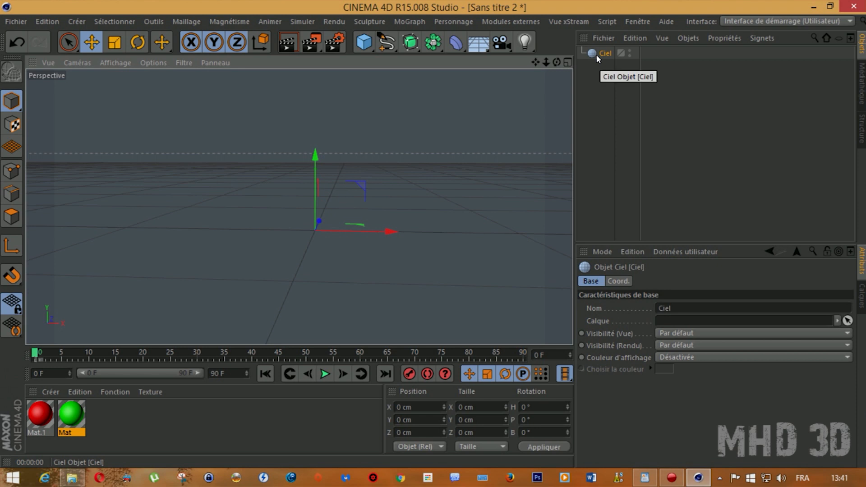
Create a new material and load the Alexs_Apt_preview image as its colour texture
double_click(112, 415)
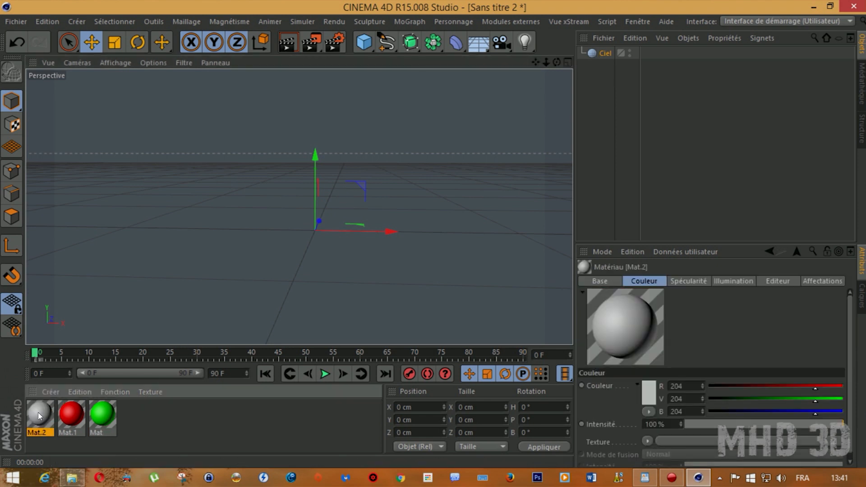
double_click(39, 416)
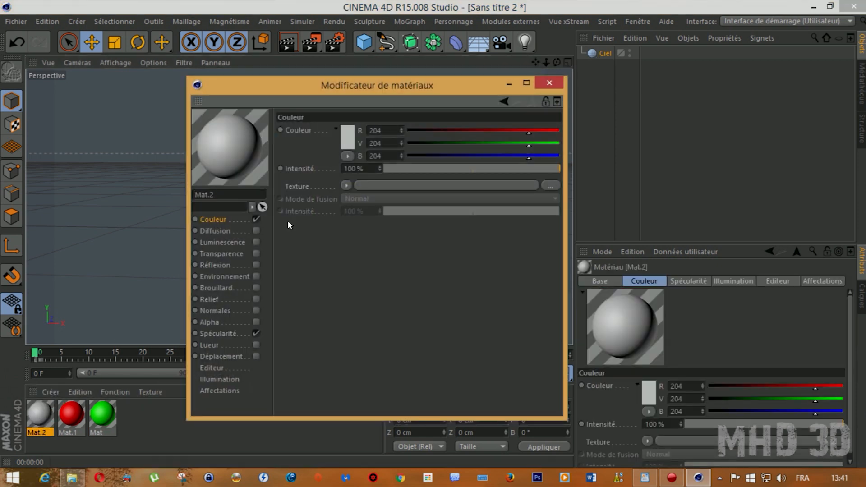
click(551, 184)
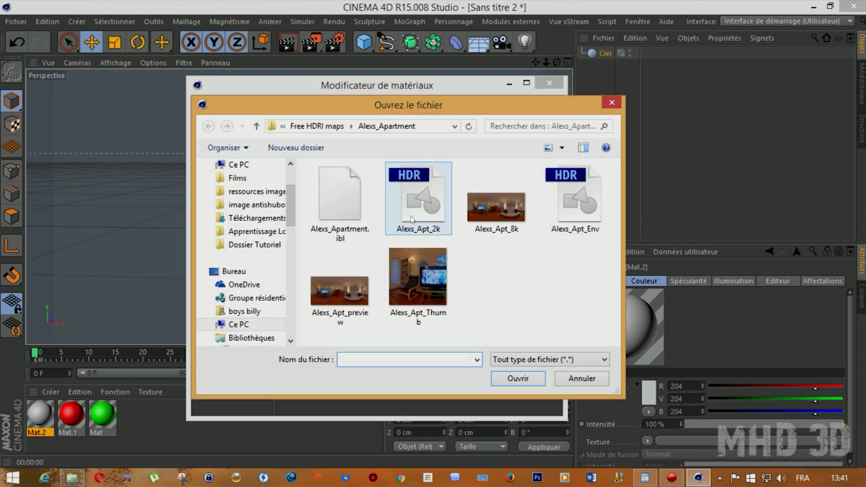
click(357, 295)
click(518, 378)
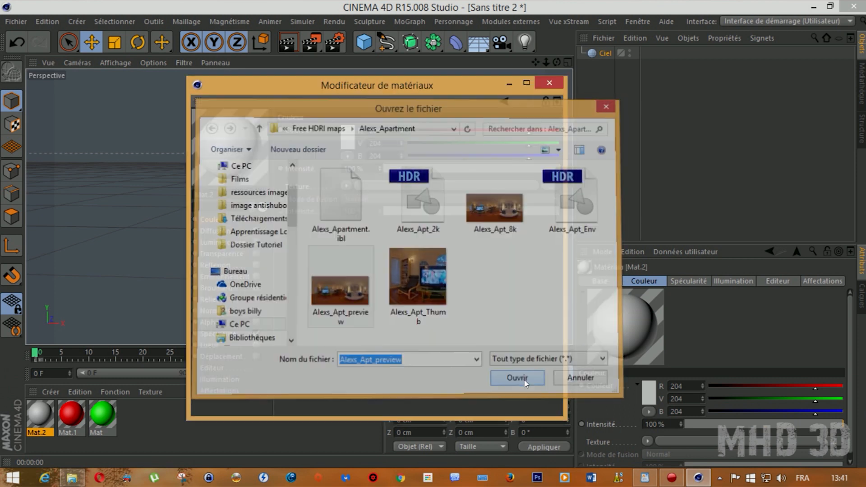
click(527, 287)
click(550, 83)
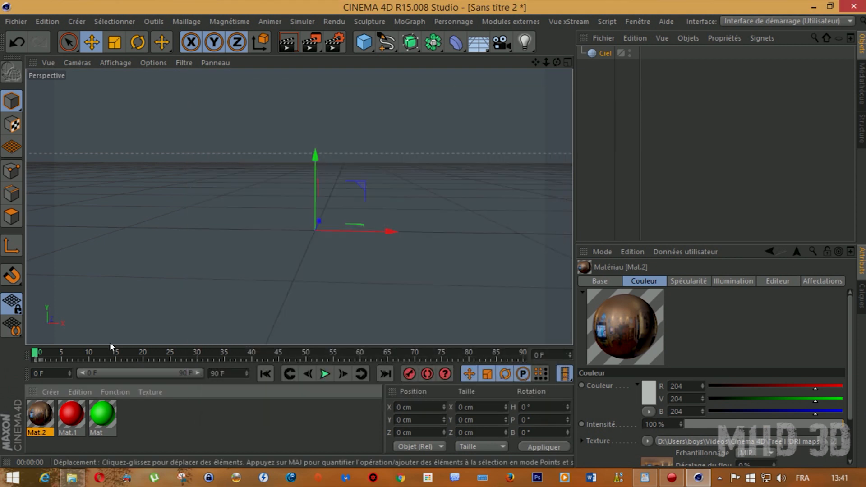
Render the view with the apartment-image material applied to the Ciel object, and remove the material from the object
drag(40, 411, 600, 54)
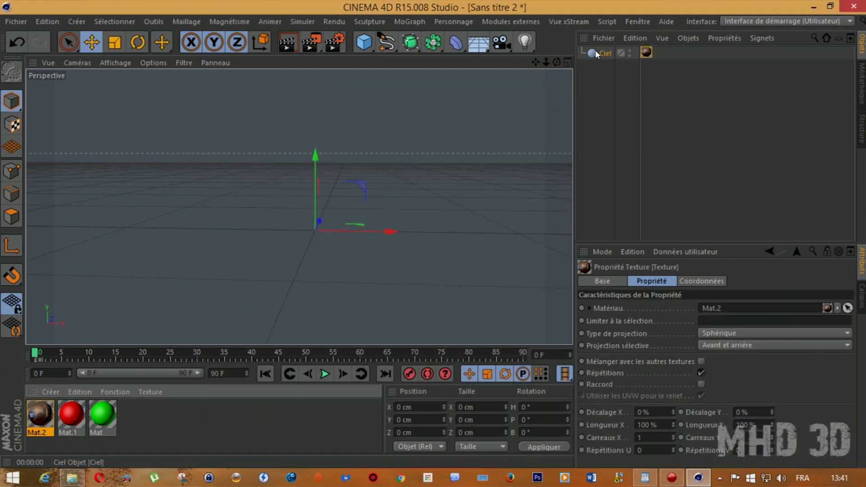
key(ctrl+r)
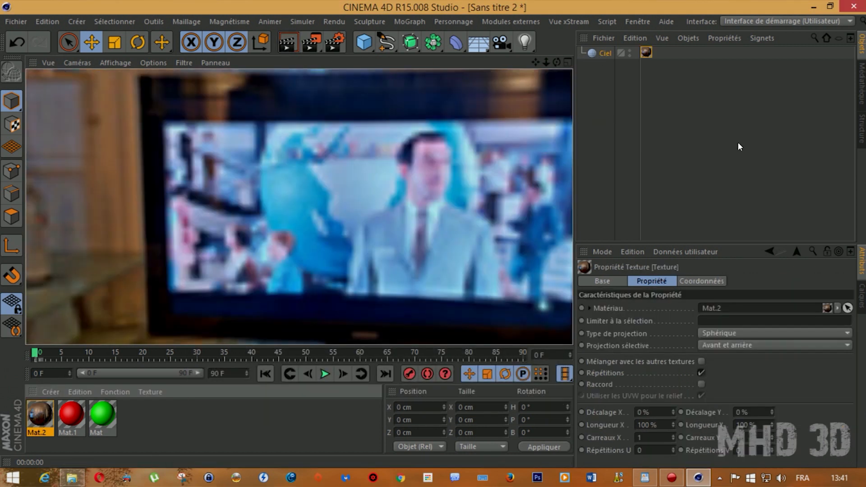
click(643, 54)
key(Delete)
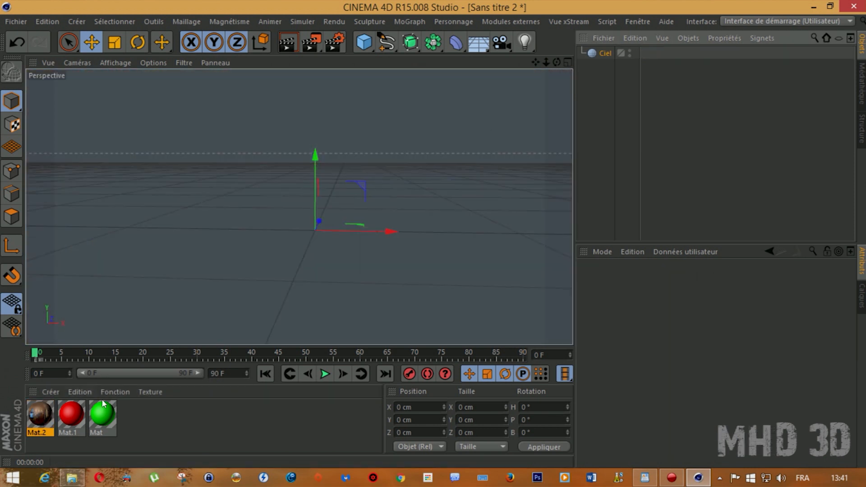
Create another new material and close its editor without loading a colour texture
double_click(145, 412)
double_click(52, 415)
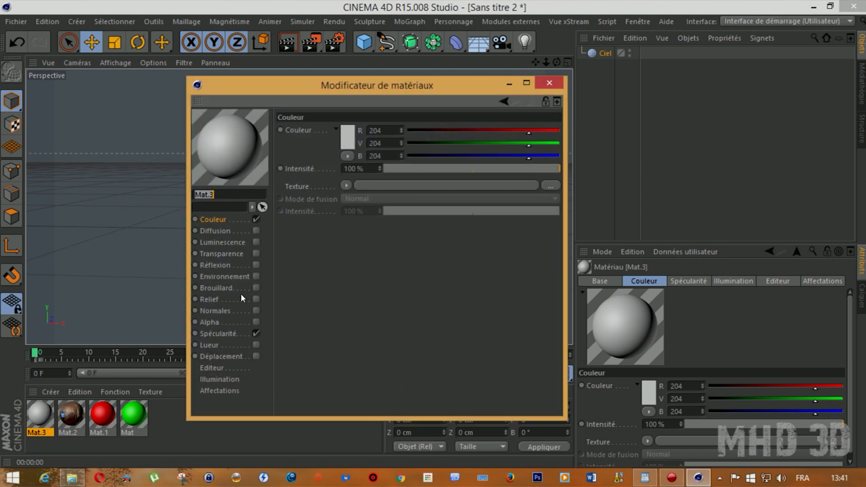
click(550, 186)
click(549, 83)
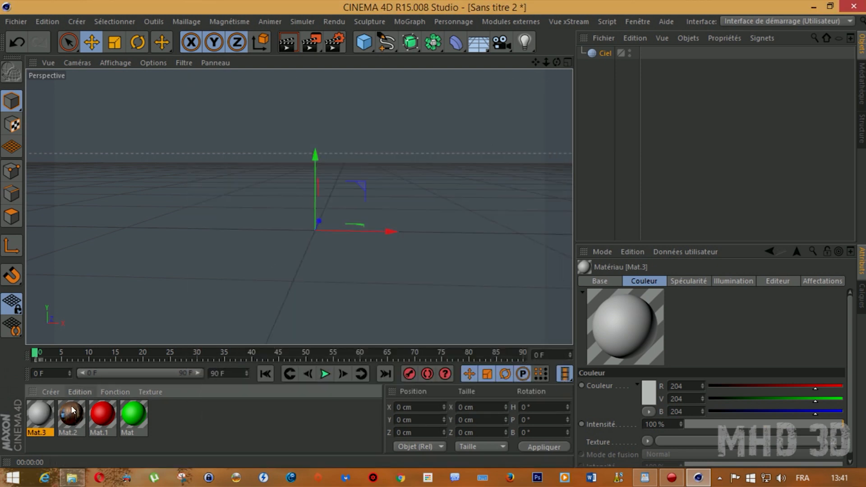
In Mat.2, disable Couleur, enable Luminescence and load the Alexs_Apt_preview image as the luminescence texture
double_click(71, 412)
click(255, 219)
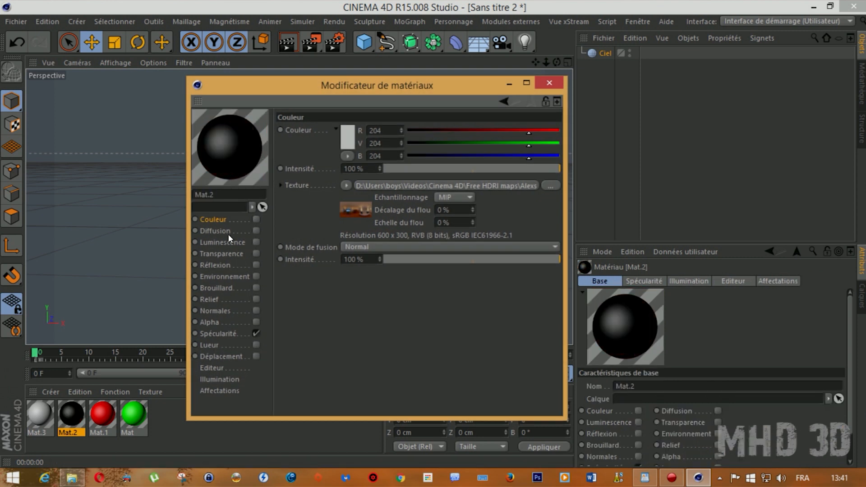
click(256, 242)
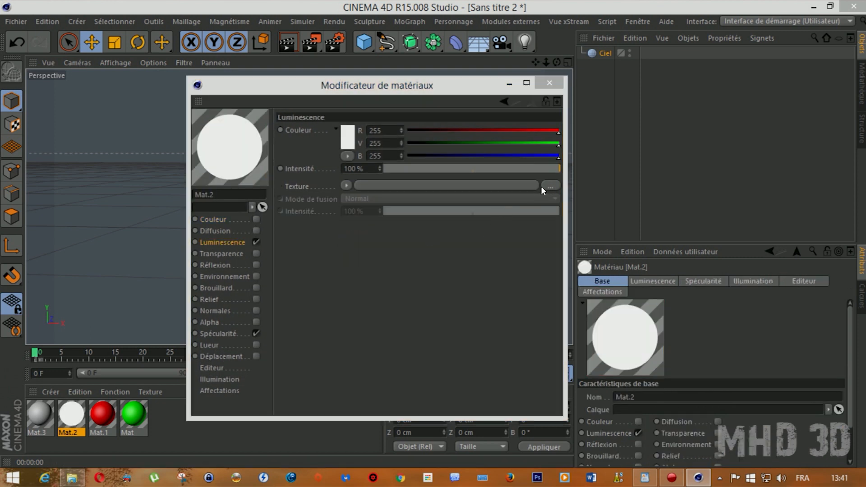
click(548, 186)
click(340, 289)
click(497, 379)
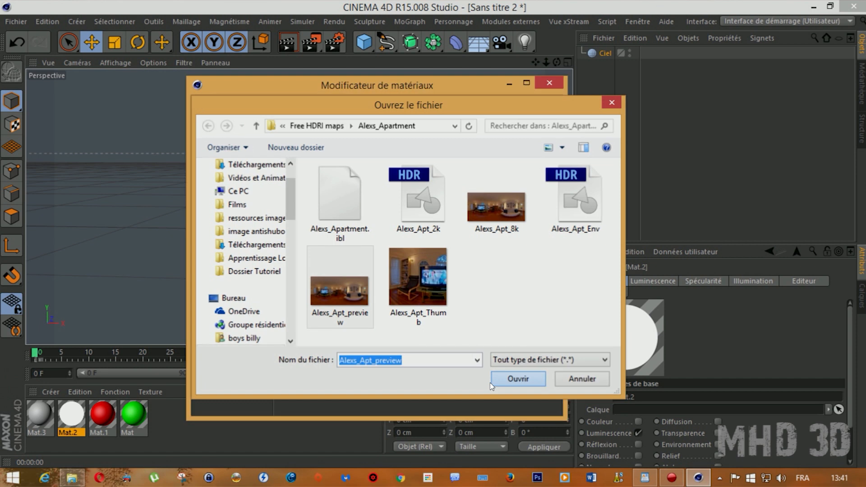
click(526, 287)
click(548, 83)
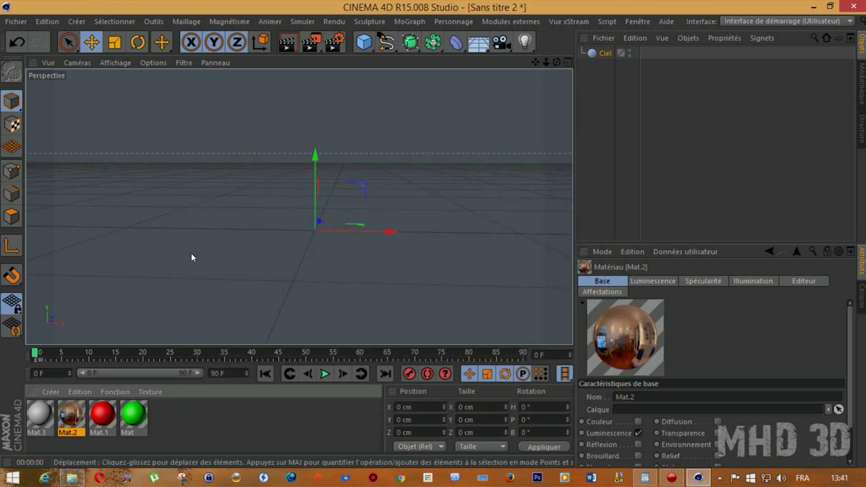
Try Mat.2 and the red Mat.1 in turn on the Ciel object, removing each material again
drag(602, 55, 562, 59)
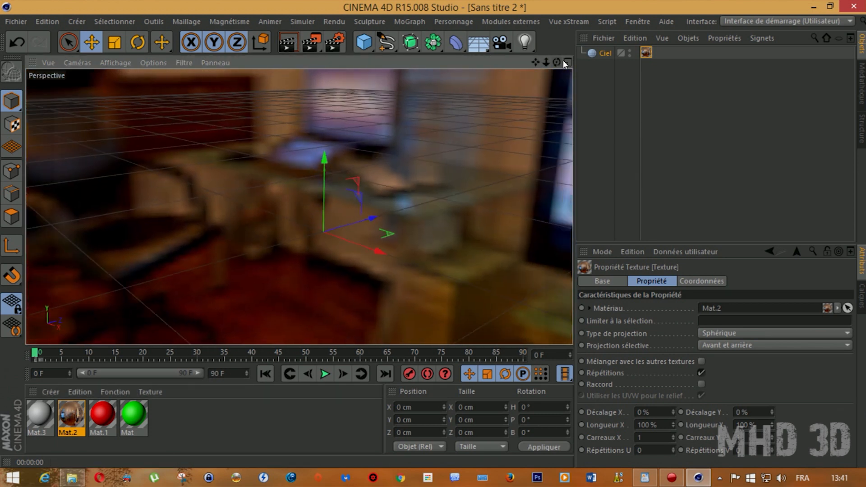
key(Delete)
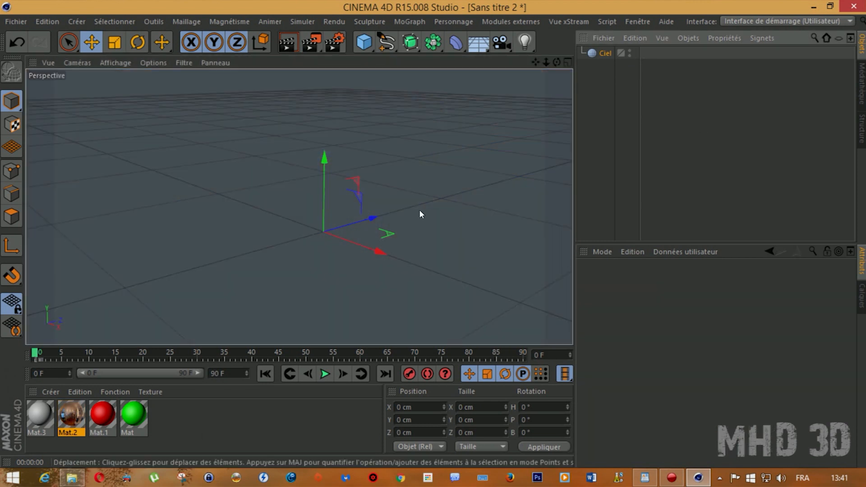
drag(572, 121, 604, 53)
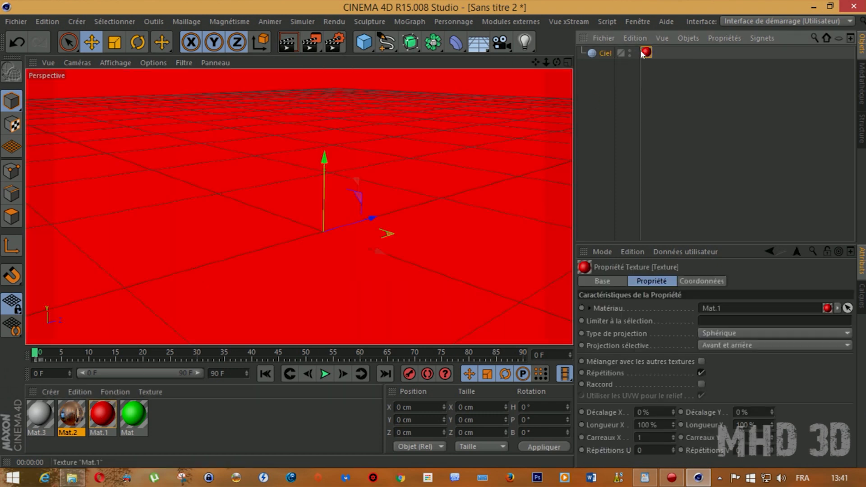
key(Delete)
Delete the Ciel object, and add a camera to the scene and look through it
click(604, 53)
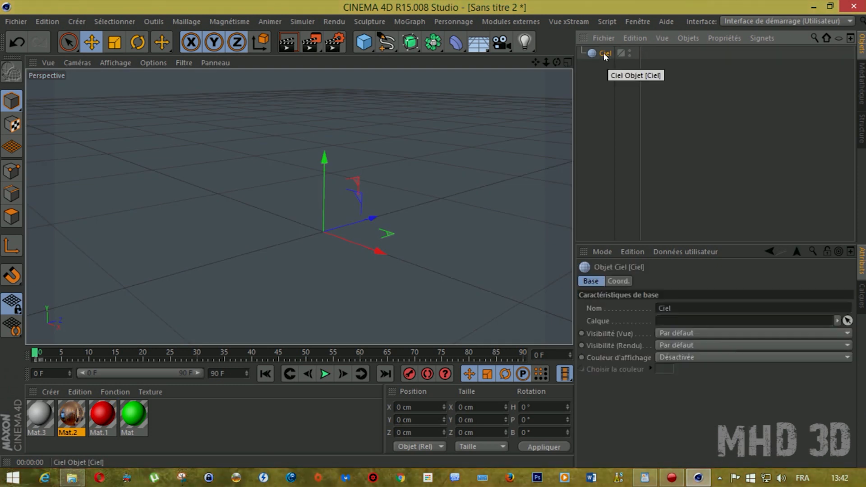
key(Delete)
click(482, 50)
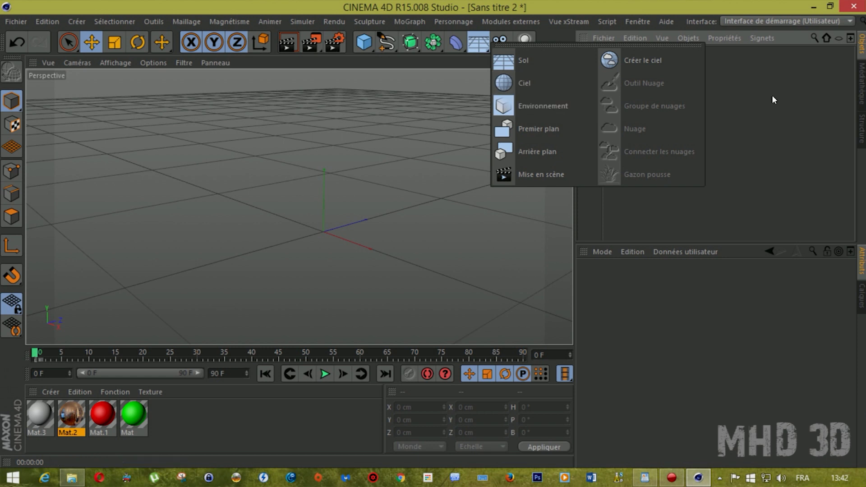
click(500, 43)
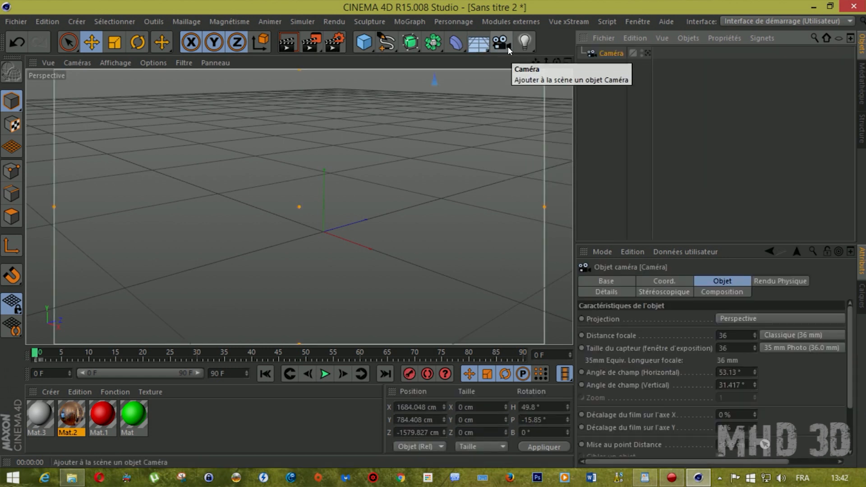
click(506, 50)
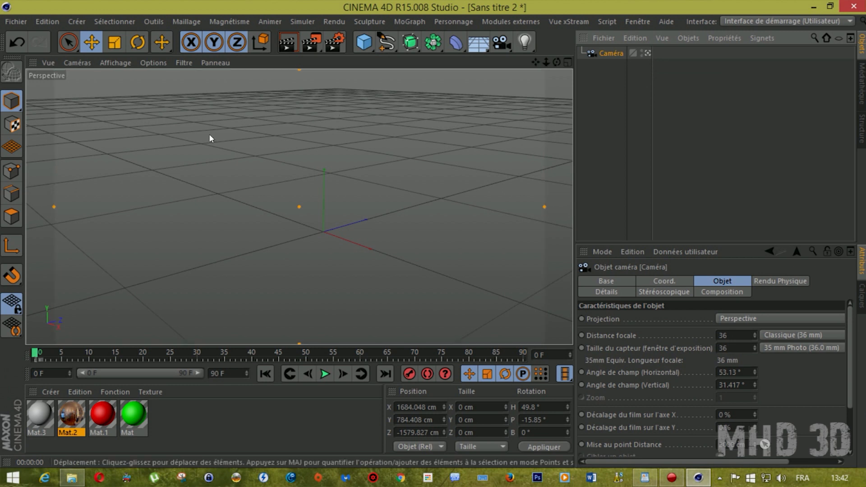
Add a plane and a cone, and raise the cone to about 97.5 cm in Y so that it stands on the plane
drag(363, 50, 480, 85)
drag(364, 43, 565, 63)
drag(329, 190, 327, 136)
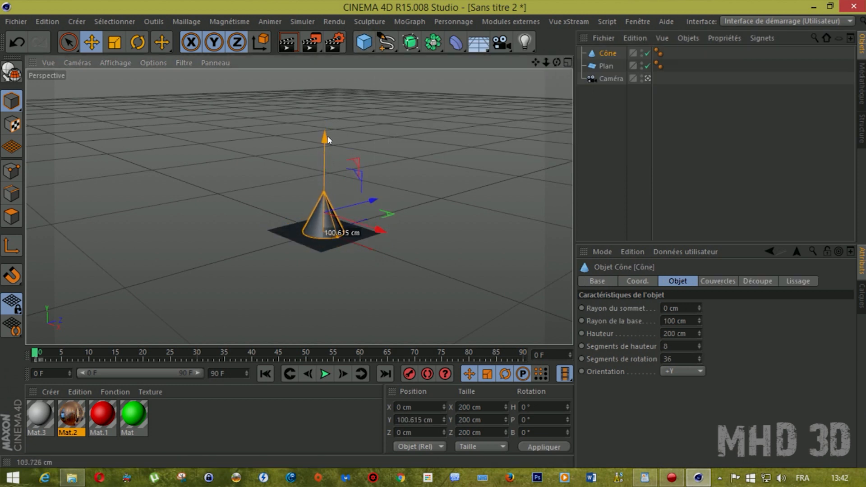
drag(540, 64, 558, 66)
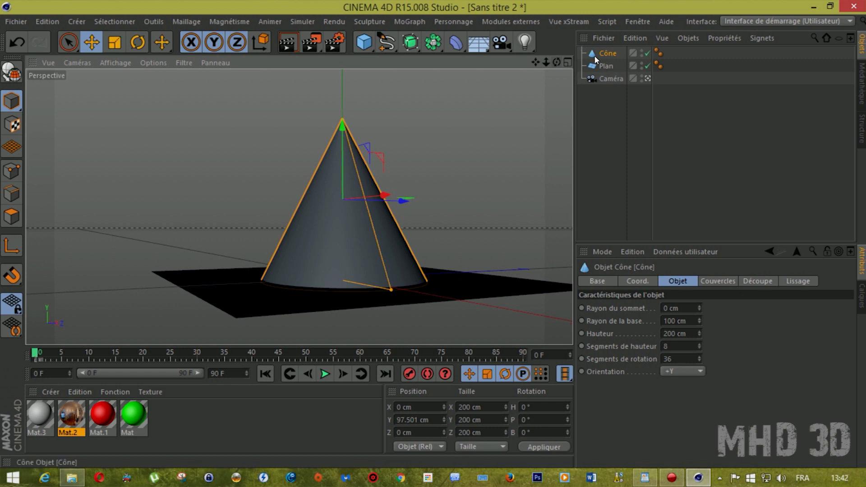
Replace the camera with a new one created from a closer view of the cone, and look through it
click(603, 76)
key(Delete)
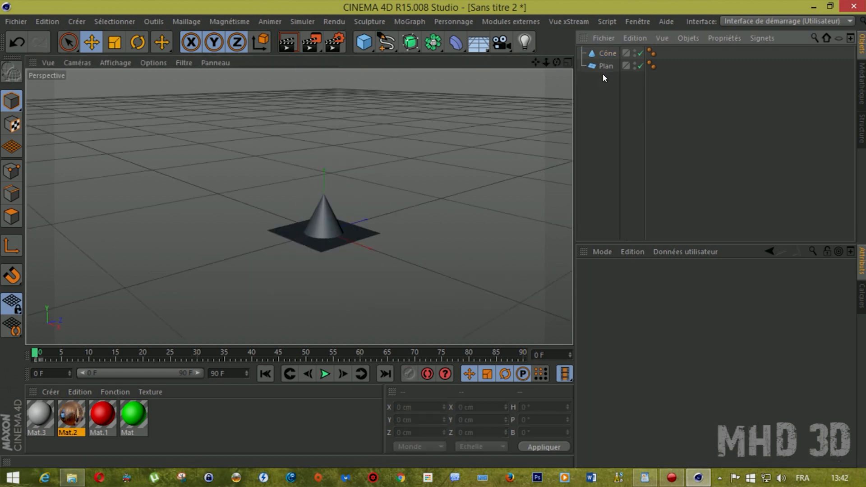
drag(557, 62, 496, 28)
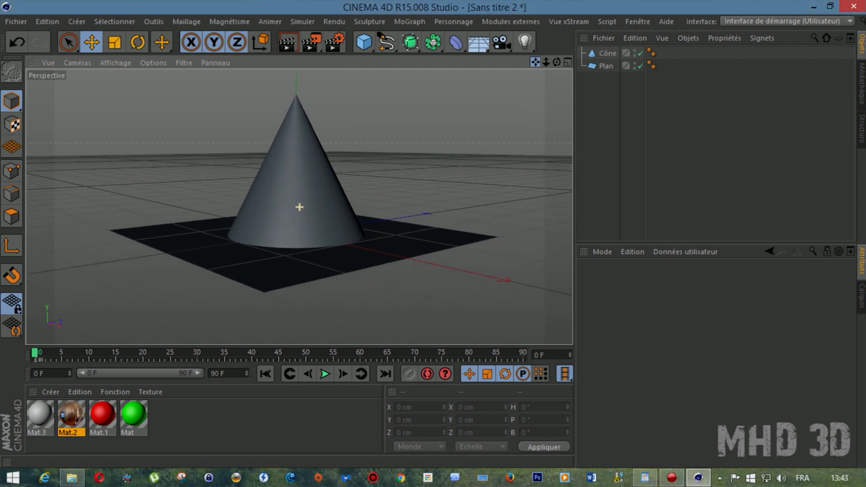
mouse_move(553, 65)
mouse_down()
mouse_move(562, 70)
mouse_move(553, 66)
mouse_up()
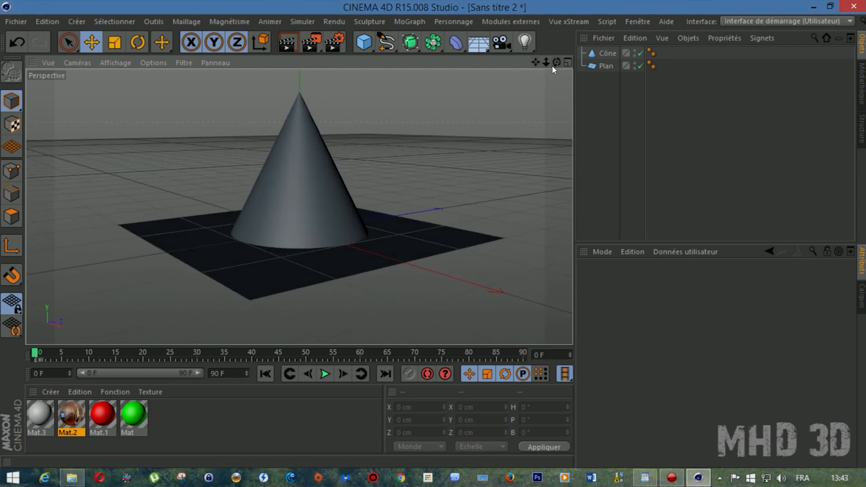
drag(500, 45, 587, 55)
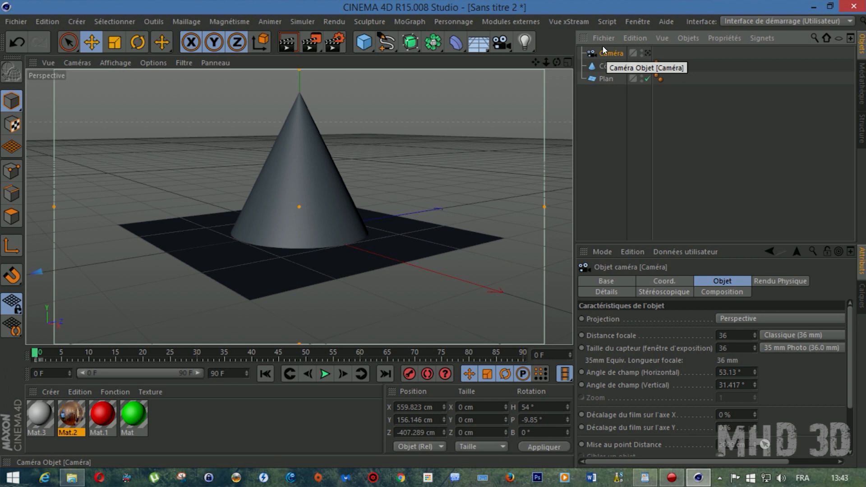
click(647, 54)
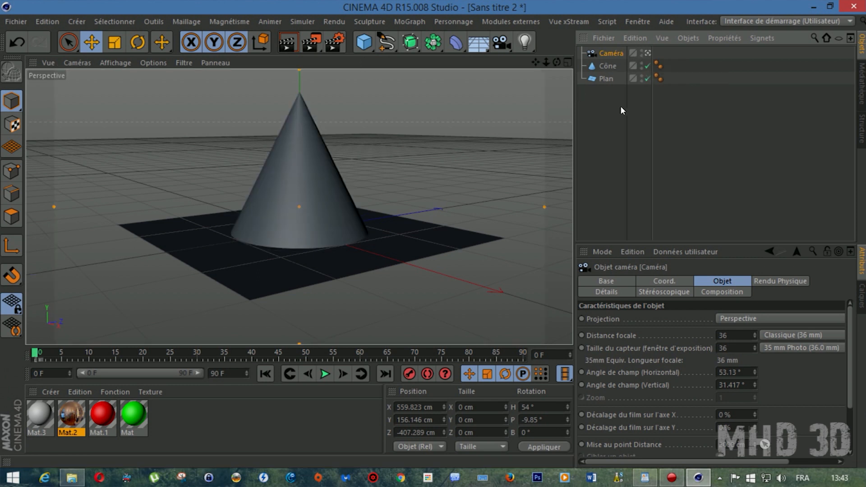
Leave the camera view to look at the cone and camera from outside, and return to the camera view
click(647, 53)
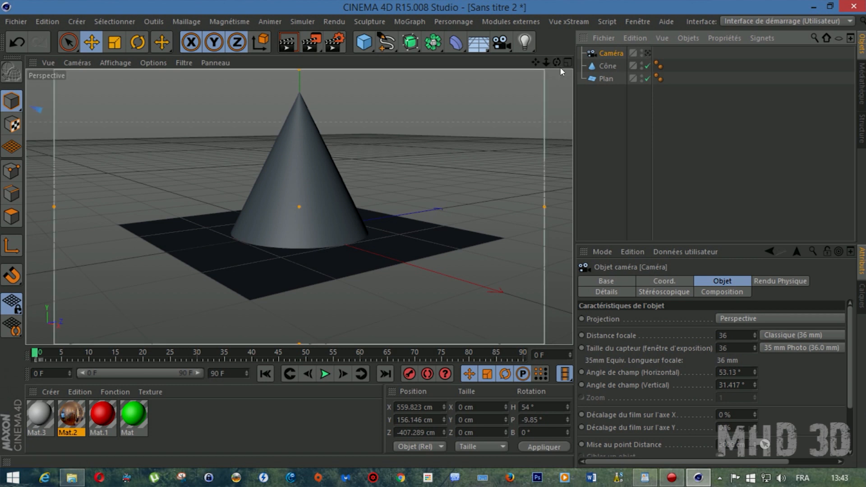
mouse_move(546, 62)
mouse_down()
mouse_move(558, 63)
mouse_move(536, 62)
mouse_move(546, 62)
mouse_up()
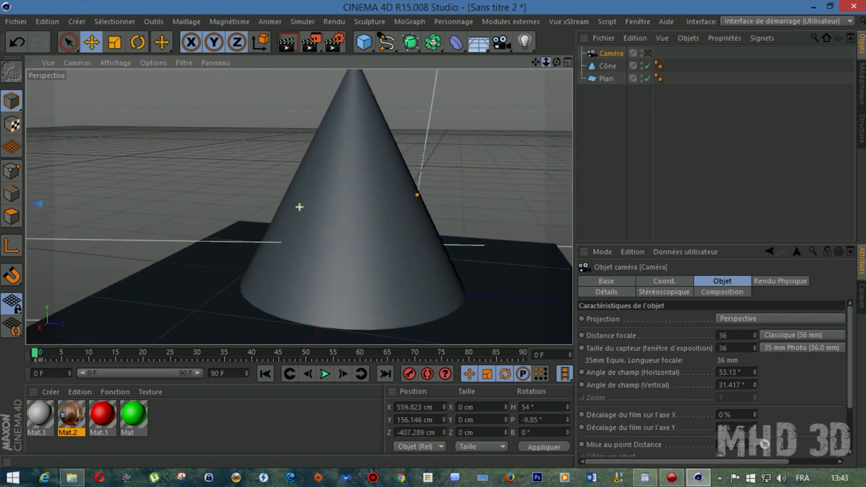
click(350, 129)
drag(548, 61, 360, 174)
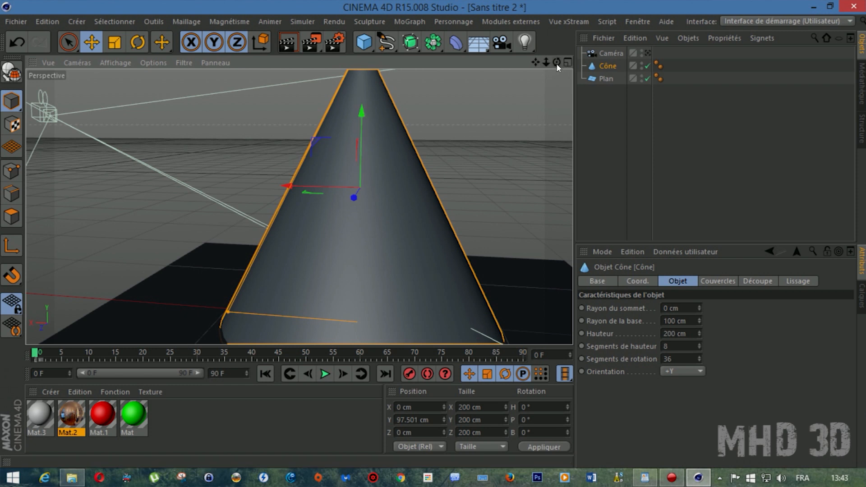
click(646, 53)
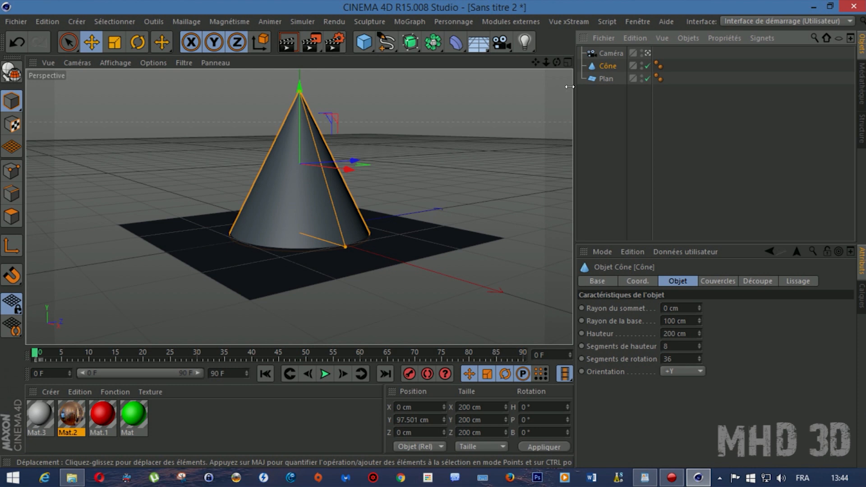
Add a Protection tag to the camera and test whether the locked camera view can still be moved
click(607, 54)
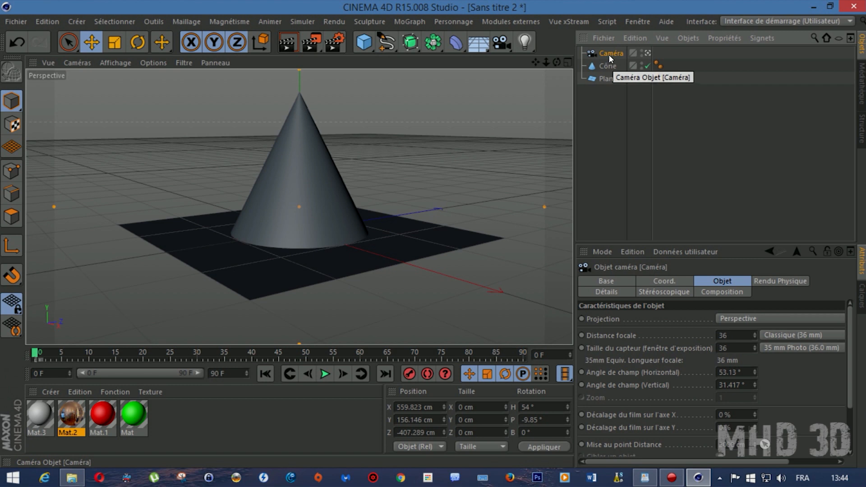
right_click(608, 55)
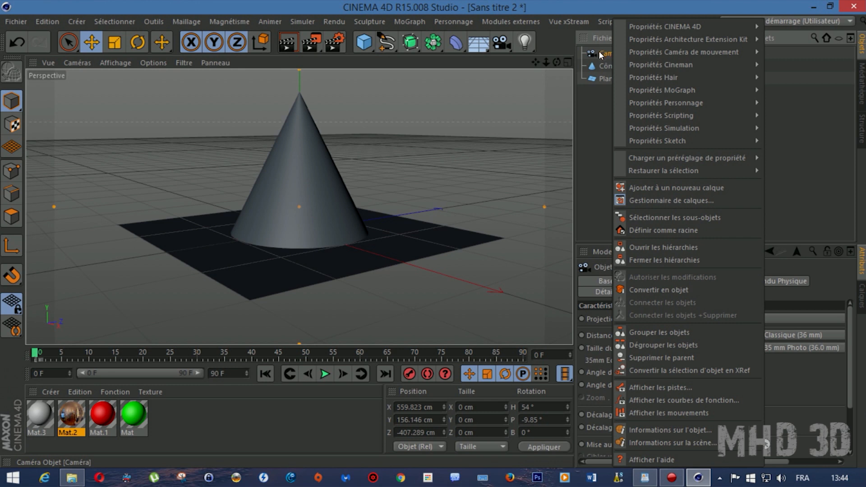
mouse_move(638, 34)
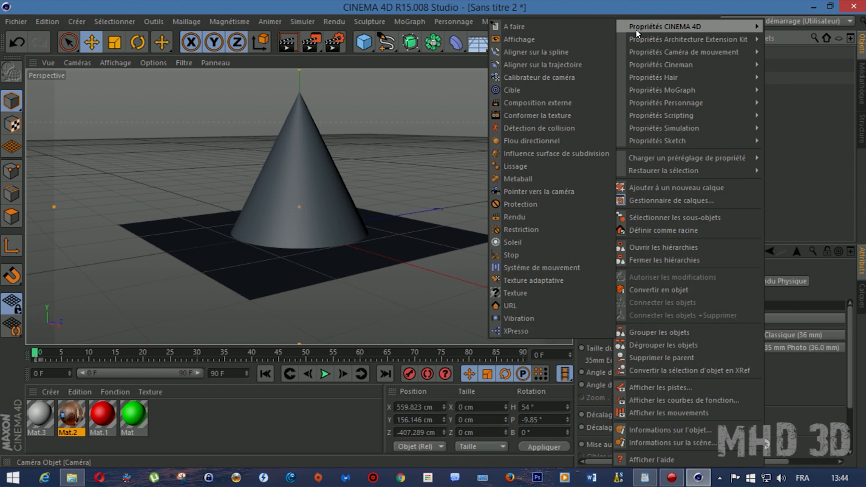
click(521, 205)
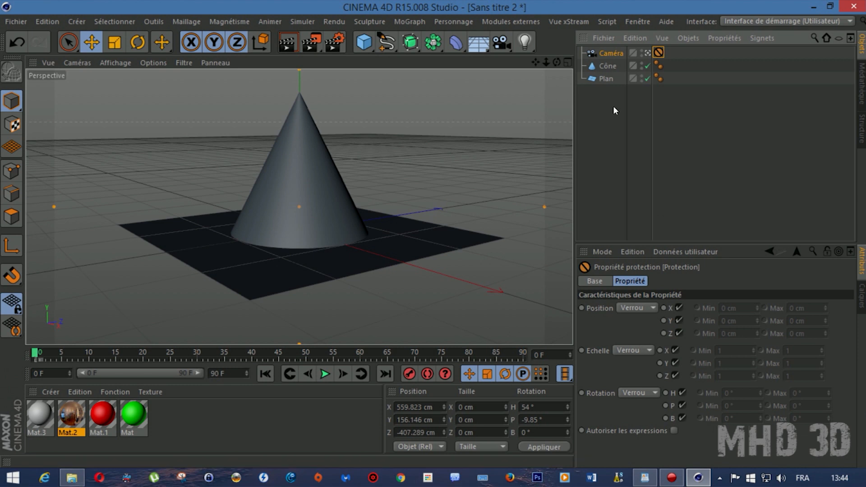
click(544, 62)
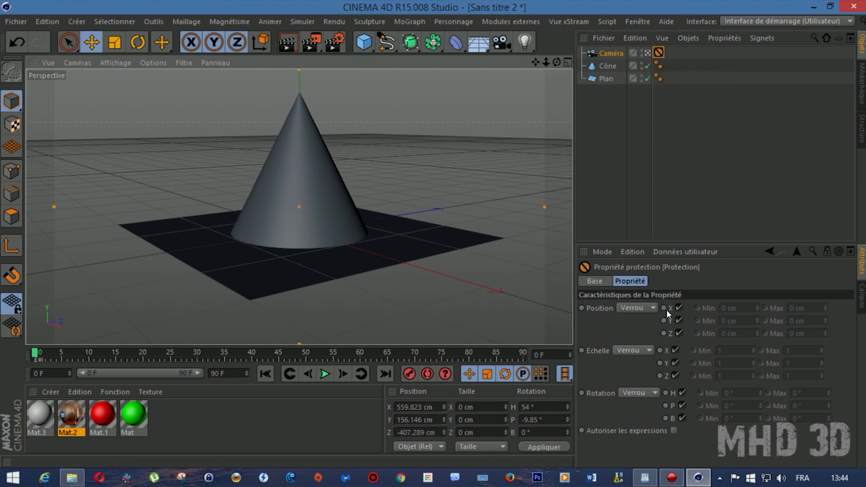
Set the tag's Position protection to Sans, move the camera slightly closer to the cone, and set Position back to Verrou
click(645, 308)
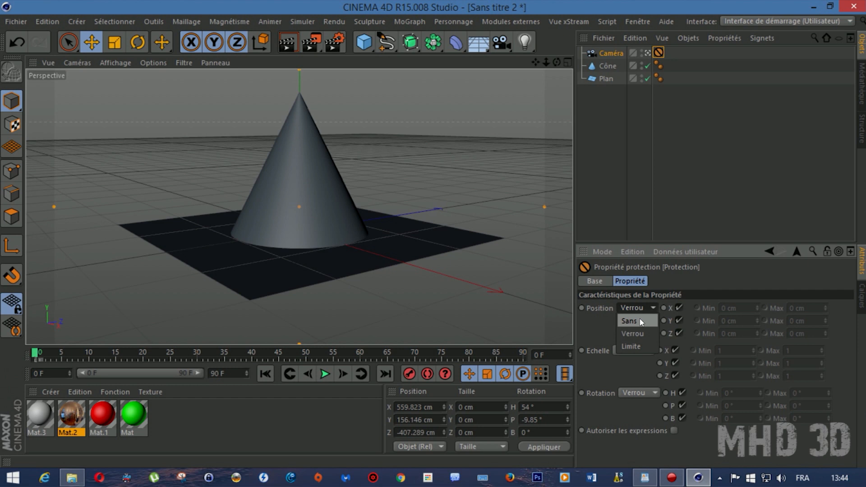
click(642, 322)
drag(536, 62, 554, 61)
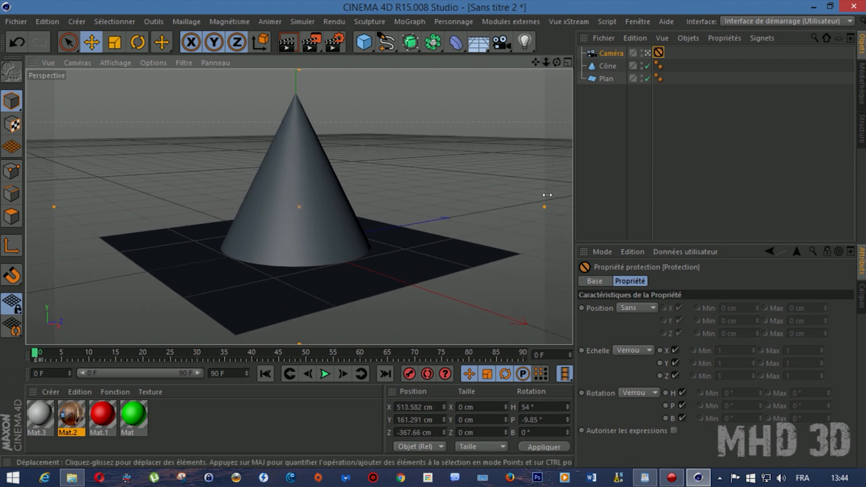
click(646, 308)
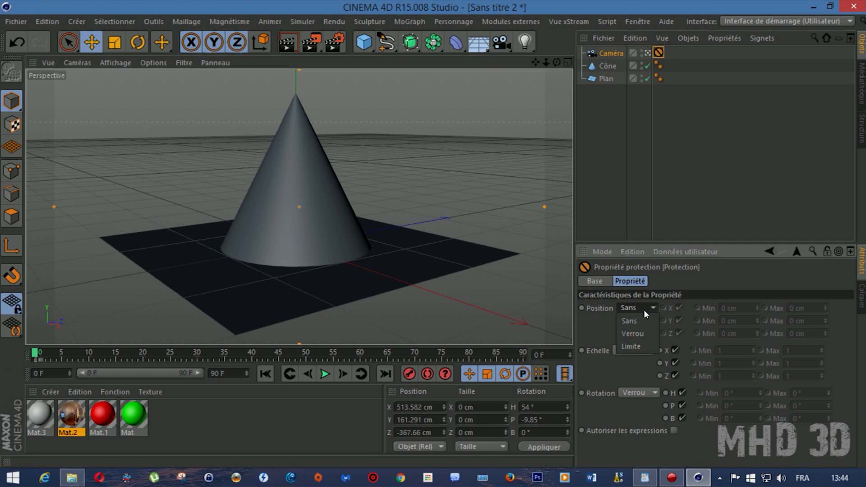
click(630, 335)
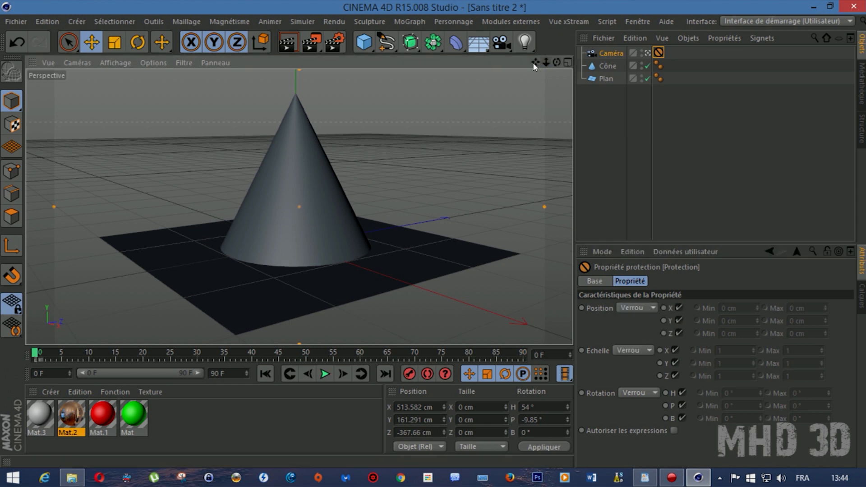
Remove the Protection tag from the camera and record a keyframe for the camera at frame 0
click(611, 54)
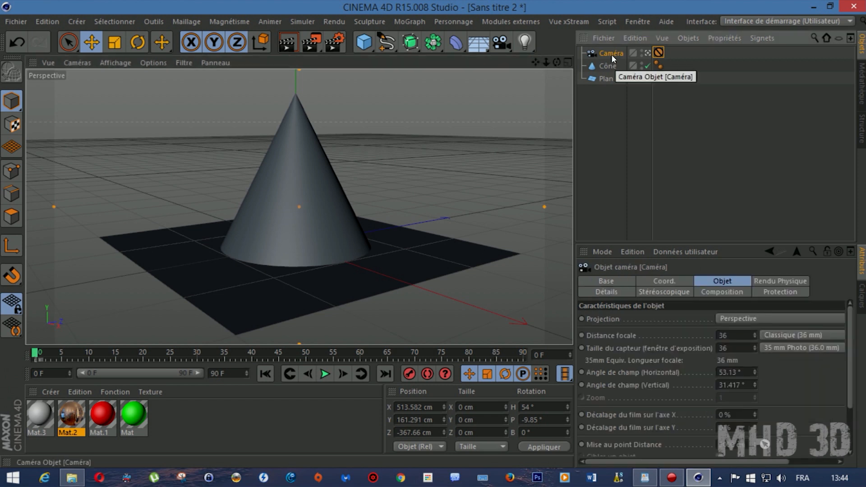
click(652, 53)
key(Delete)
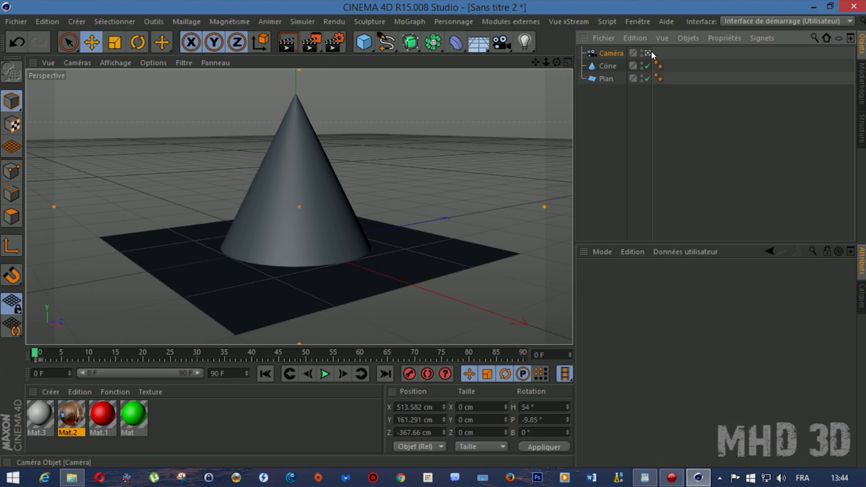
click(610, 54)
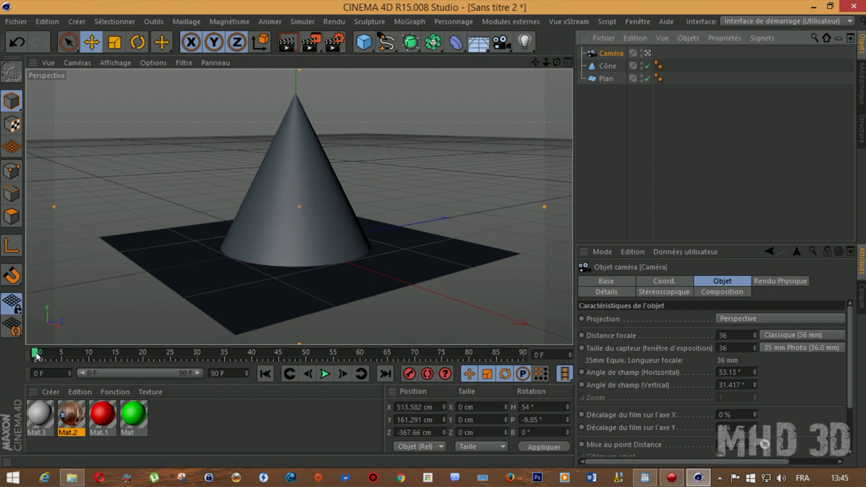
click(403, 377)
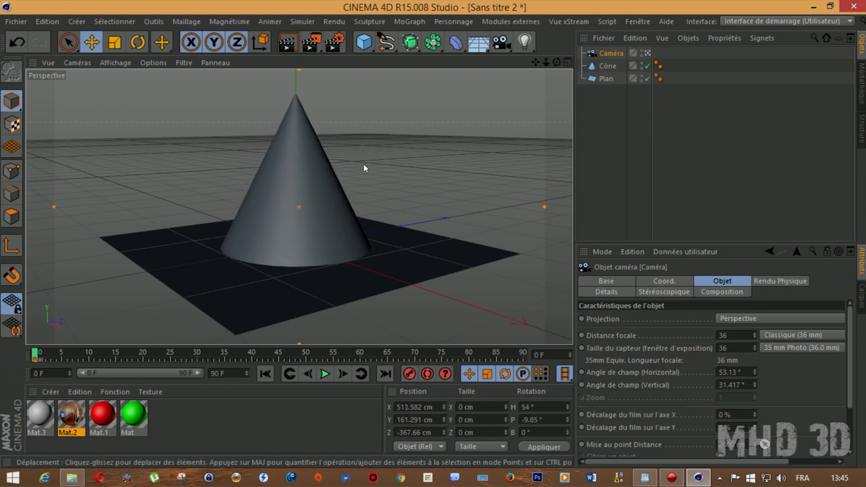
Record camera keyframes at frame 25 from another side of the cone and at frame 50 looking down from above
drag(38, 356, 170, 359)
drag(556, 62, 429, 65)
drag(298, 206, 299, 206)
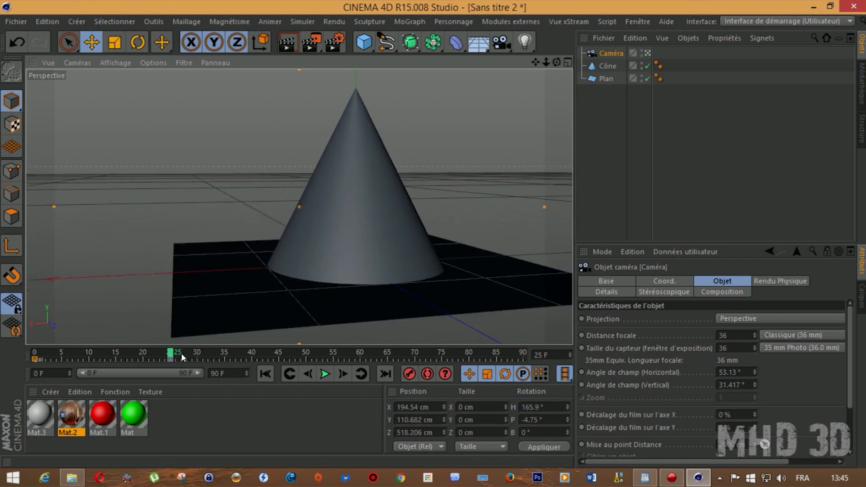
drag(170, 355, 306, 359)
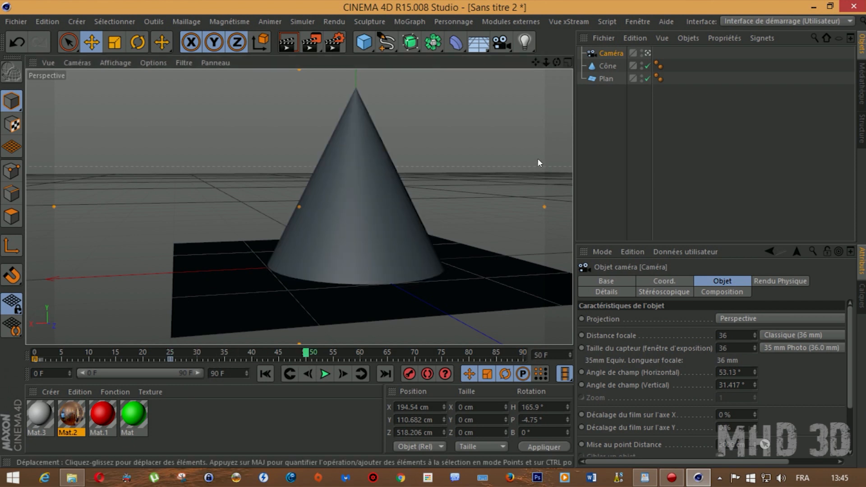
drag(556, 62, 547, 172)
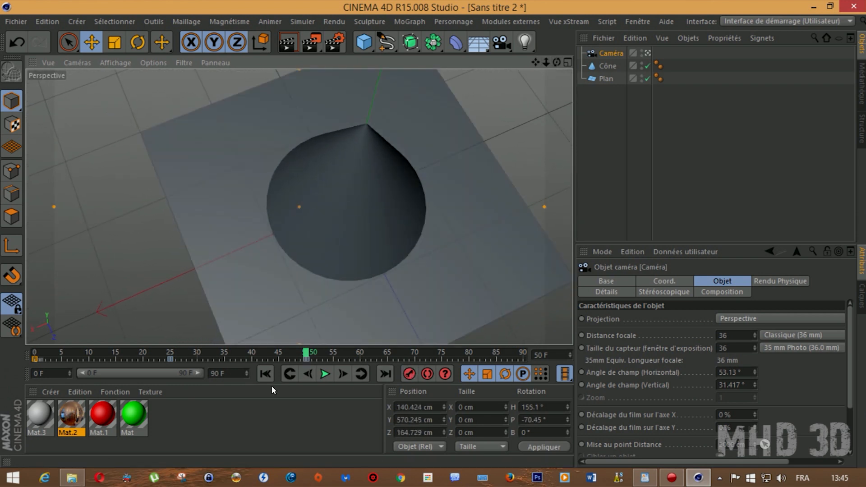
Play the camera animation from the start through the camera view, then stop and rewind to frame 0
click(265, 374)
click(325, 374)
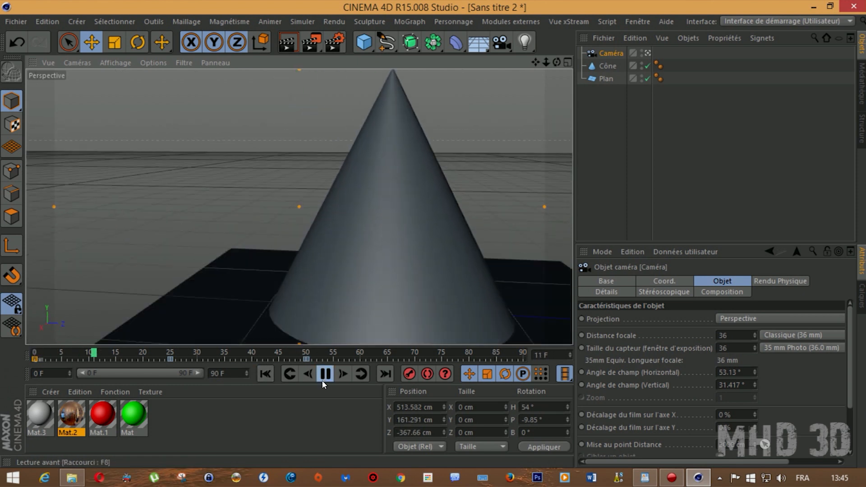
click(325, 374)
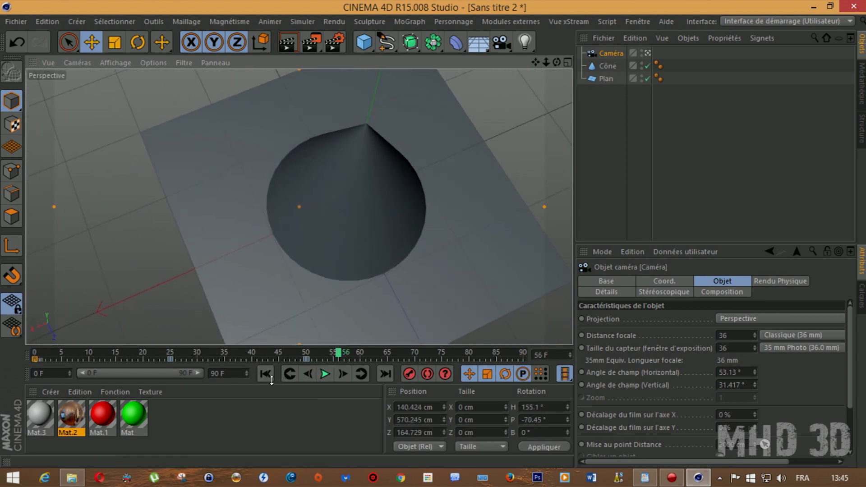
click(265, 374)
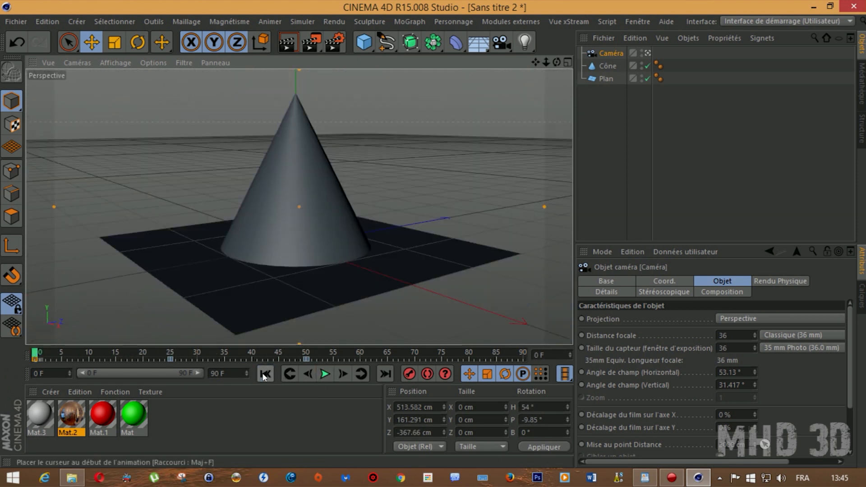
Leave the camera view to show the camera from outside, and shorten its view cone by reducing the focus distance
click(646, 53)
drag(546, 62, 474, 63)
drag(557, 62, 534, 61)
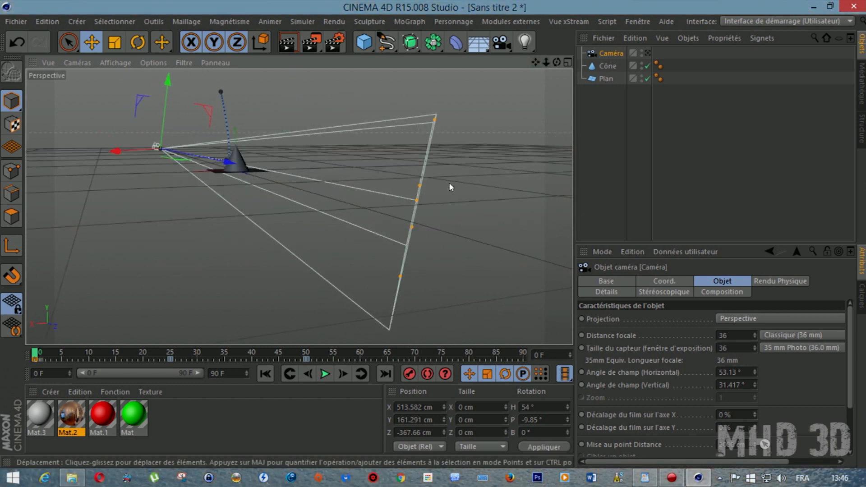
drag(415, 200, 292, 177)
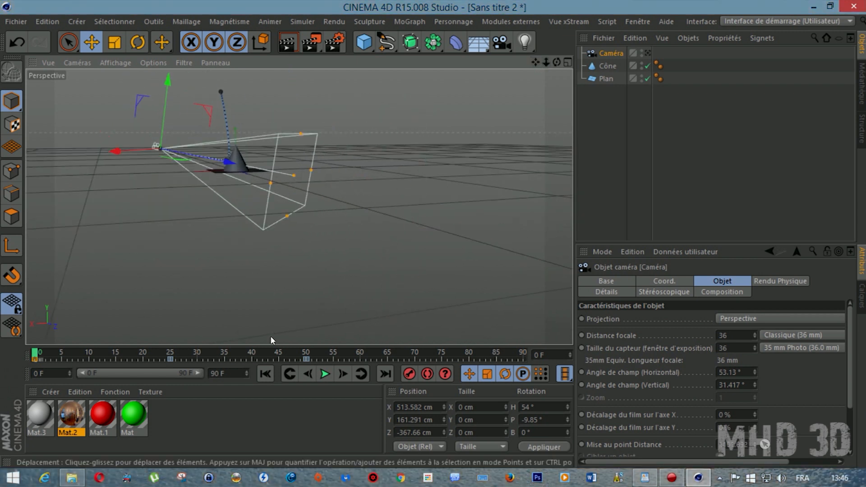
Play the animation twice to watch the camera travel along its path from outside, and rewind to frame 0
click(323, 373)
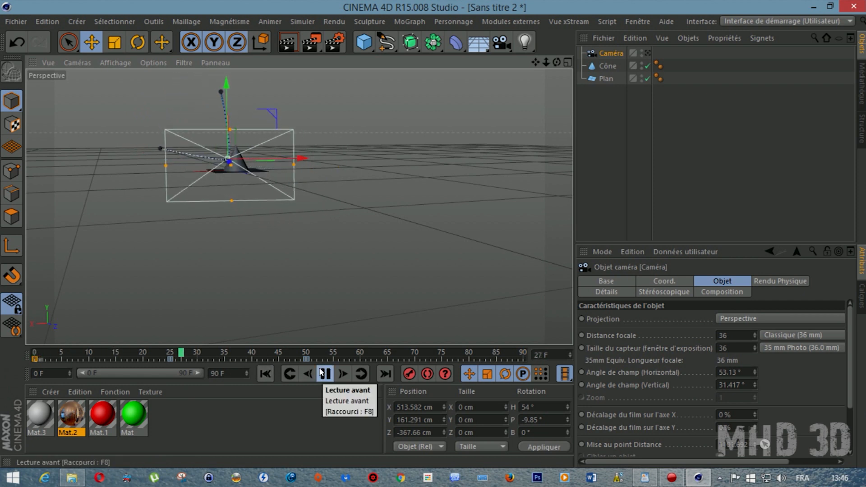
click(323, 373)
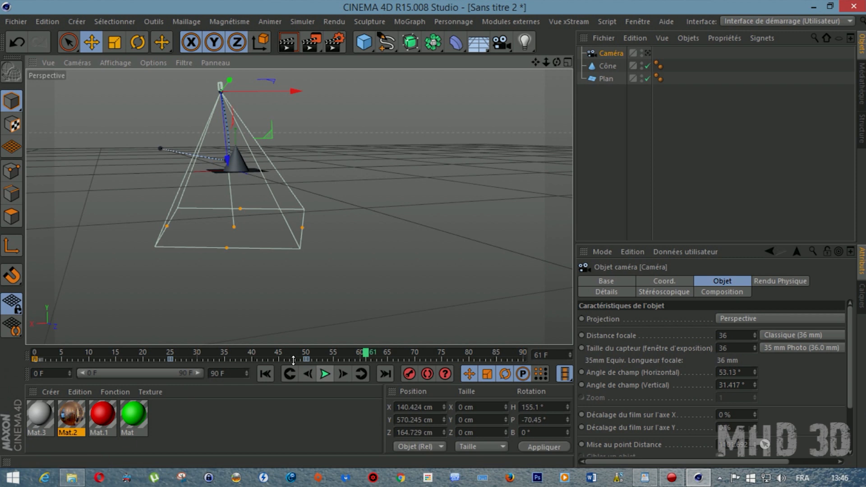
click(267, 371)
click(324, 373)
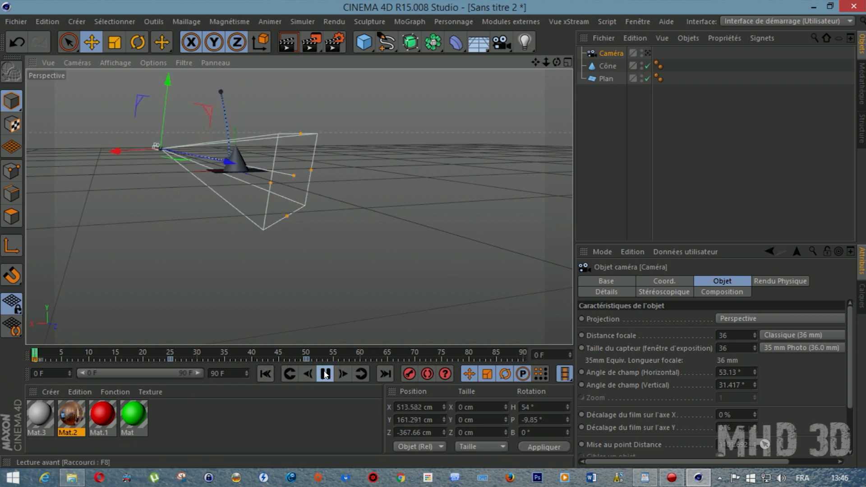
click(324, 373)
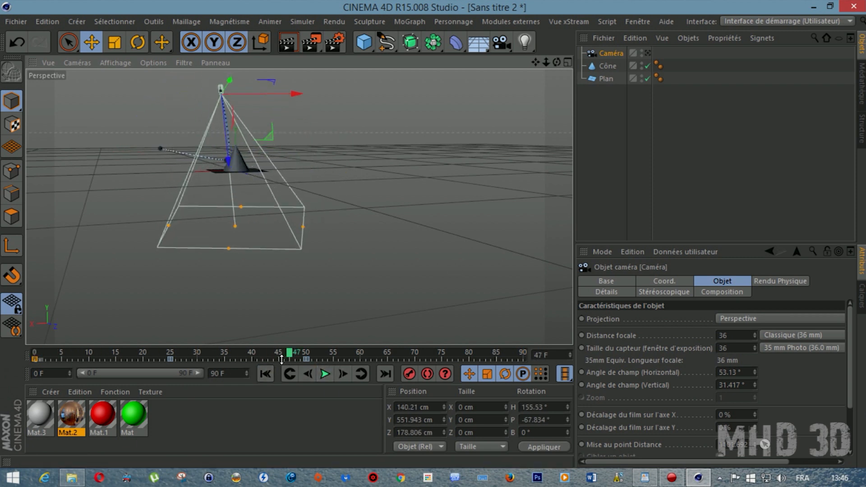
click(265, 373)
Return to the camera view, play the animation once more, and rewind to frame 0
click(647, 52)
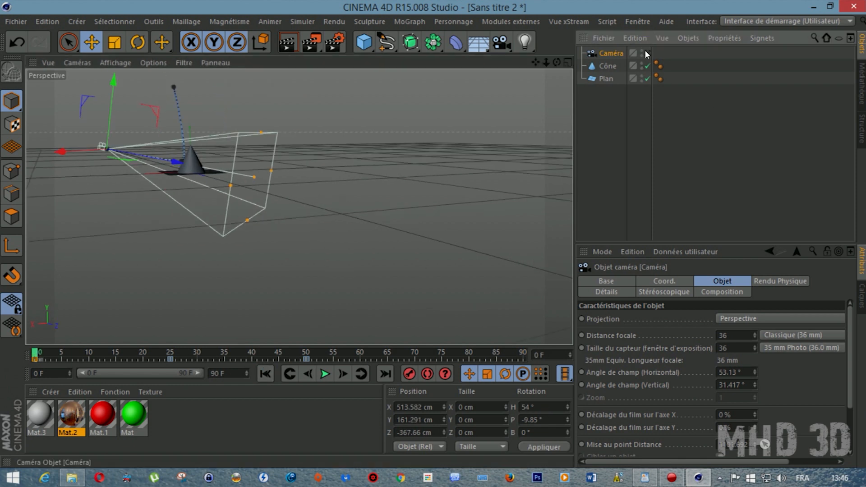
click(324, 374)
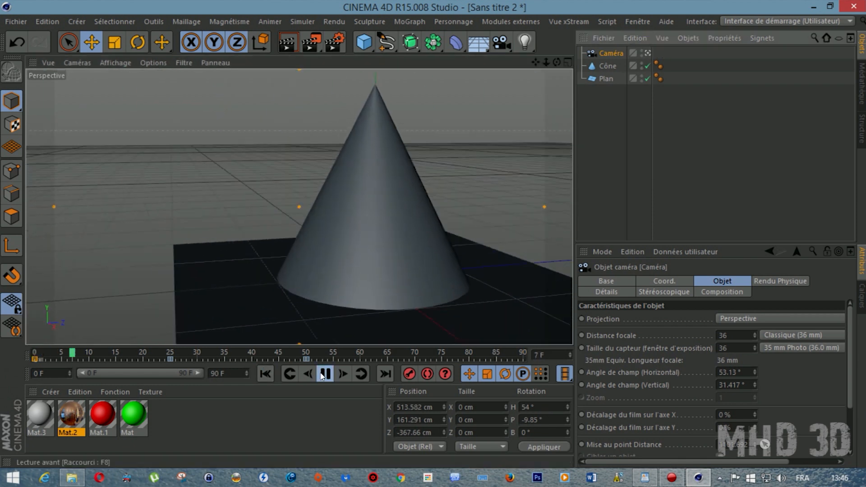
click(324, 373)
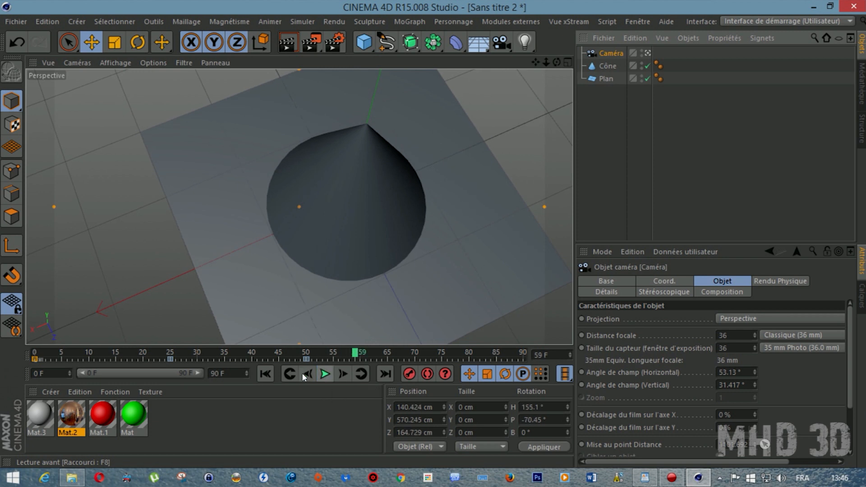
click(272, 369)
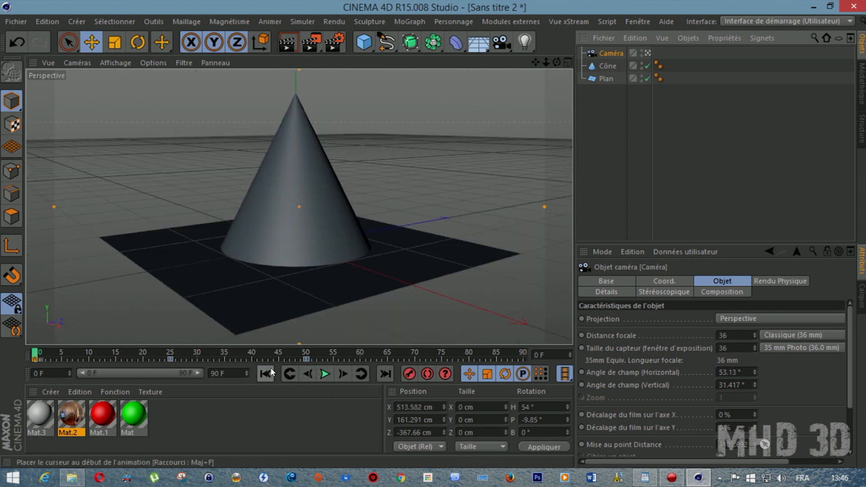
Delete the camera's keyframes at frames 50, 25 and 0
click(307, 360)
key(Delete)
click(169, 360)
key(Delete)
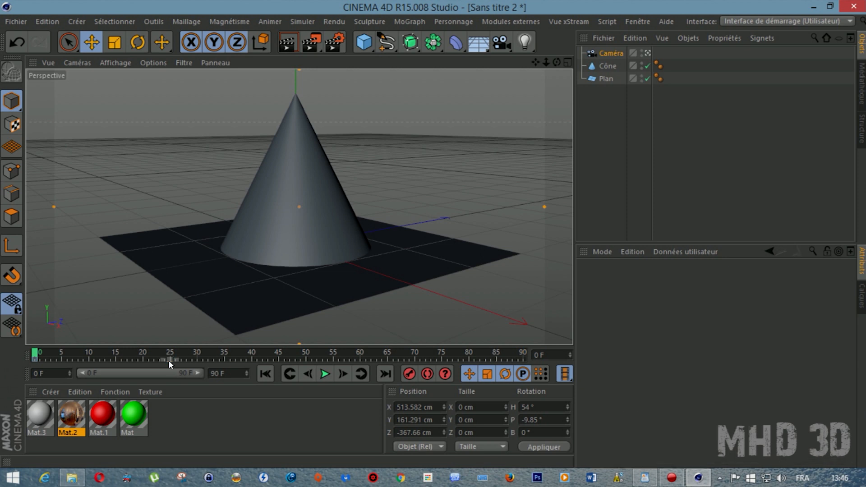
click(33, 359)
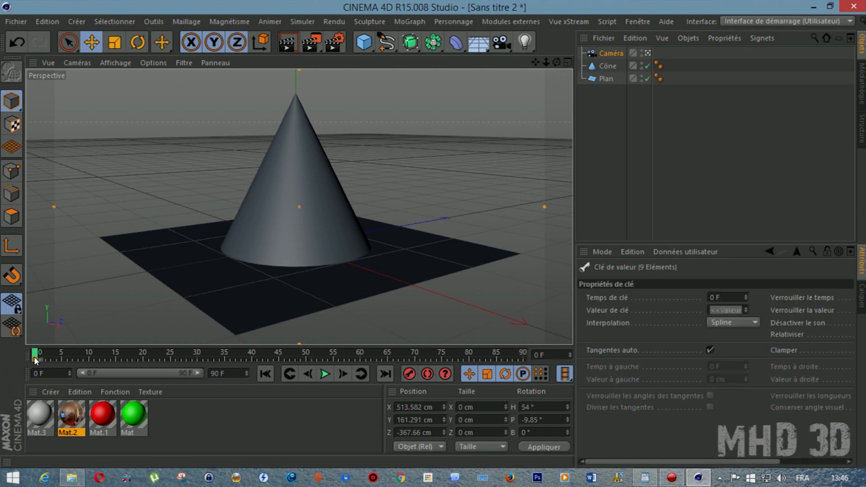
key(Delete)
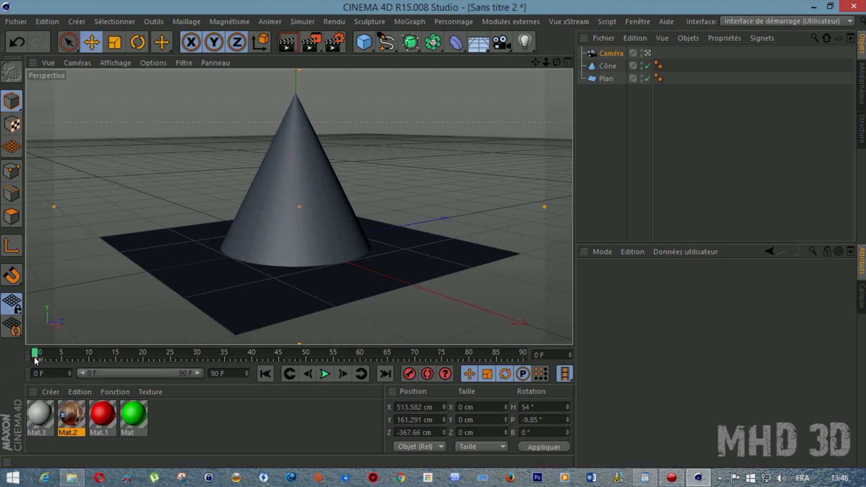
Delete the camera and all remaining objects, emptying the scene
click(613, 53)
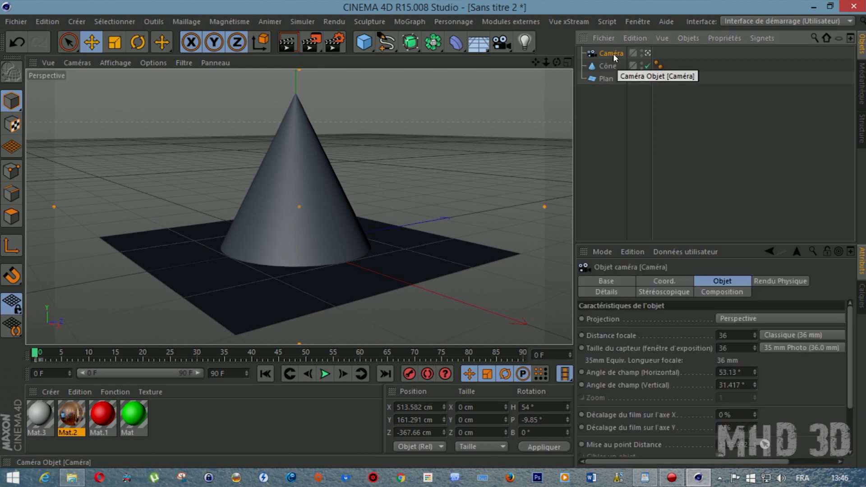
key(Delete)
key(ctrl+a)
key(Delete)
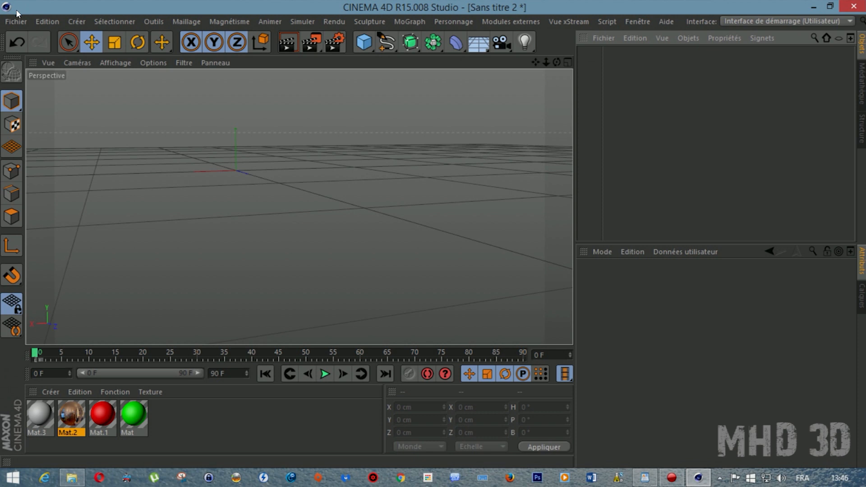
Close the current untitled project
click(16, 21)
click(32, 98)
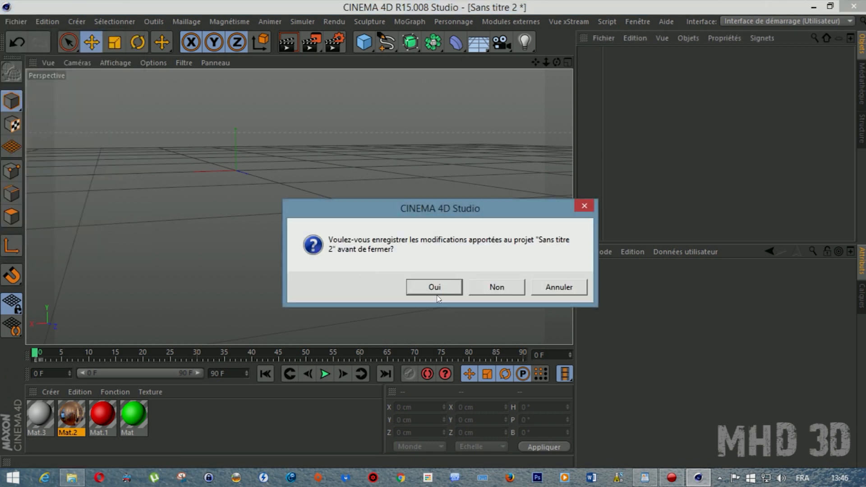
Discard the unsaved project's changes, add a cube to the new scene and raise it to about Y 143 cm
click(492, 288)
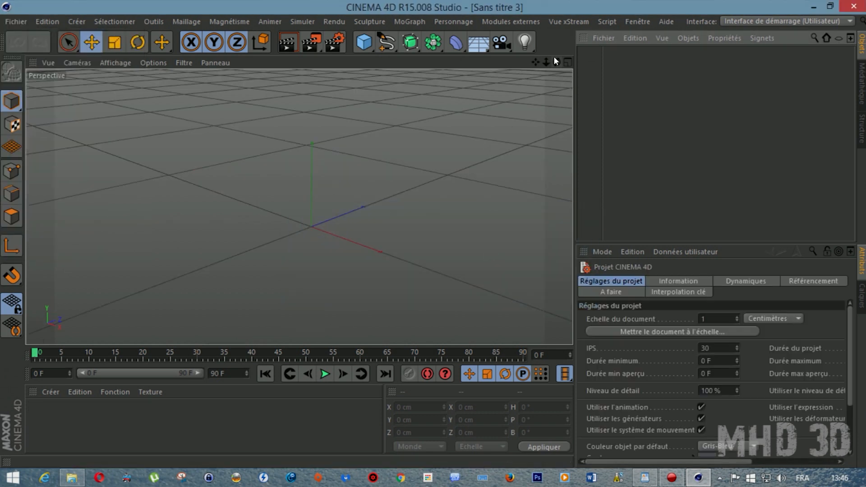
click(364, 42)
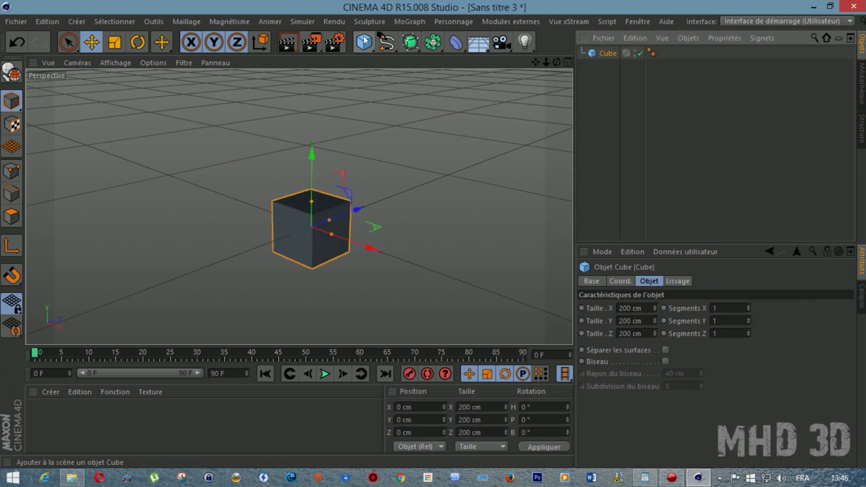
drag(312, 158, 319, 118)
Add a plane beneath the cube and raise it to about Y 48 cm
click(369, 48)
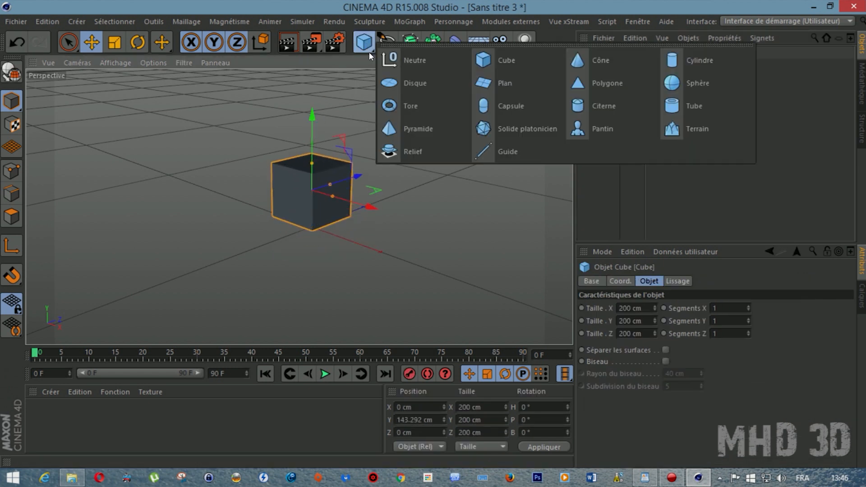
click(519, 84)
drag(312, 153, 326, 138)
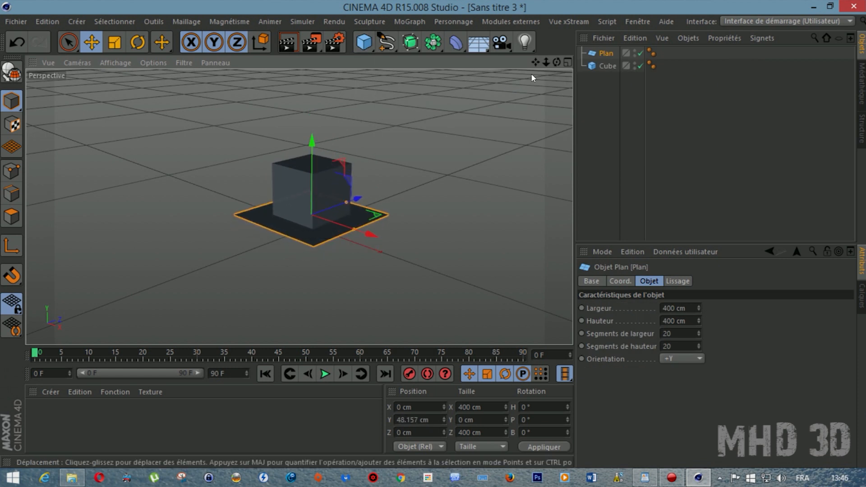
Enable Eclairage par défaut in the render settings options and render the view
click(288, 37)
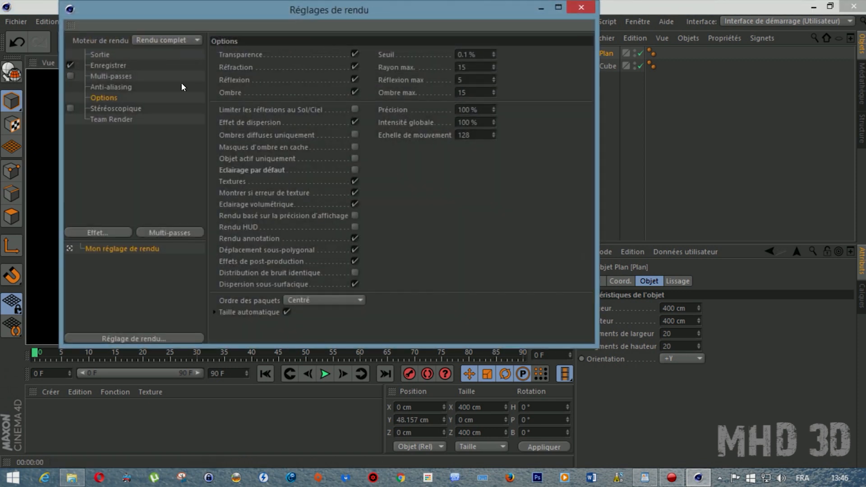
click(355, 169)
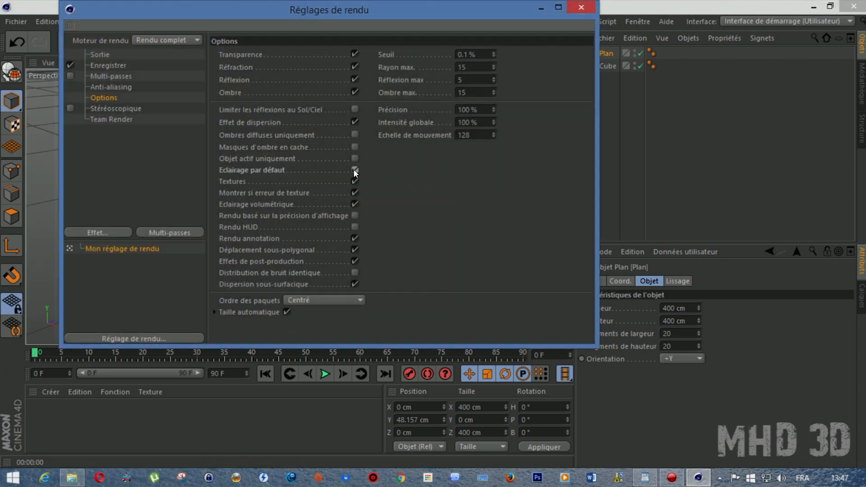
click(579, 8)
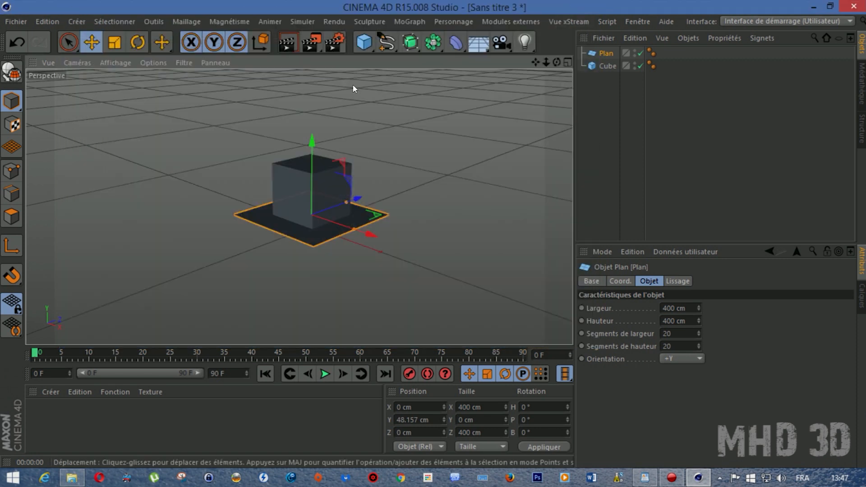
click(287, 42)
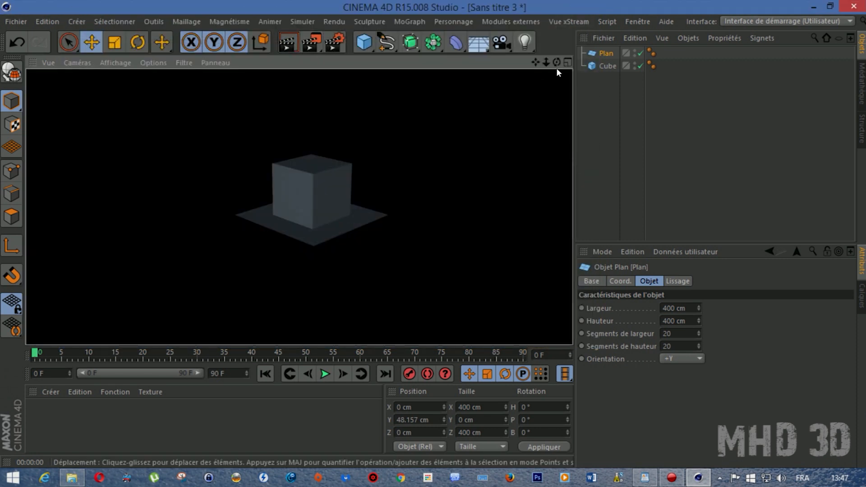
Enlarge the plane to about 1037 cm wide by 900 cm high and render the view
click(603, 52)
drag(358, 228, 437, 256)
drag(346, 206, 383, 191)
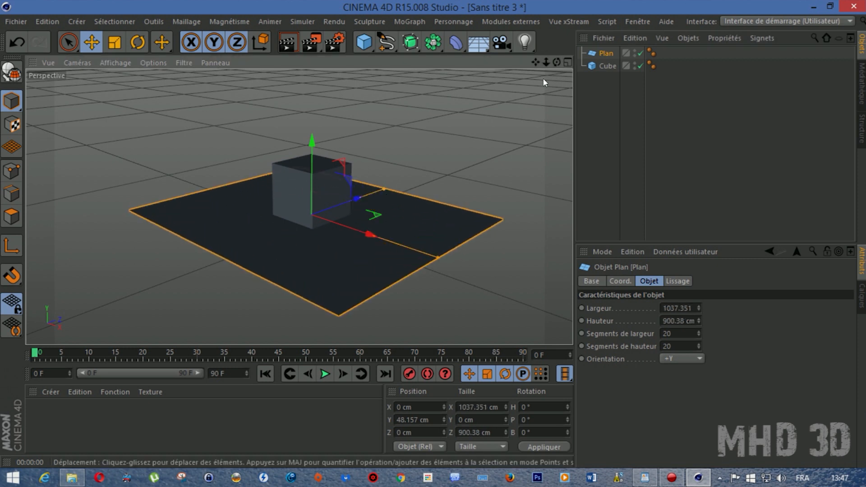
drag(557, 63, 555, 68)
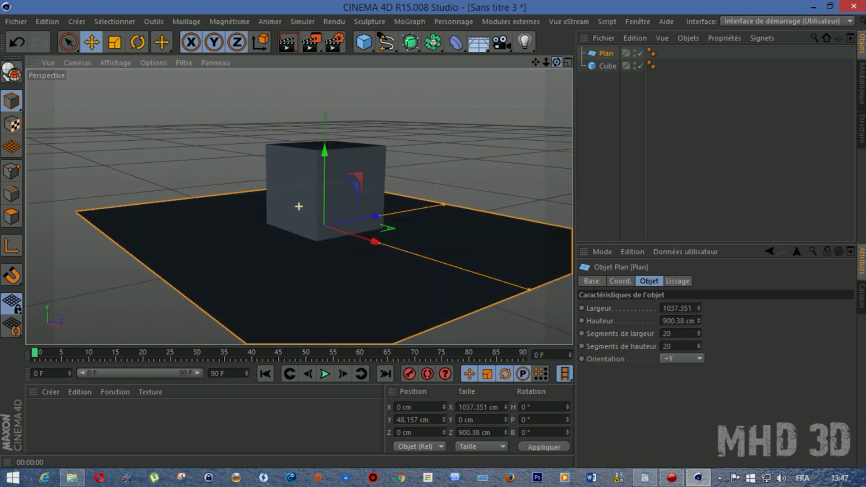
click(287, 42)
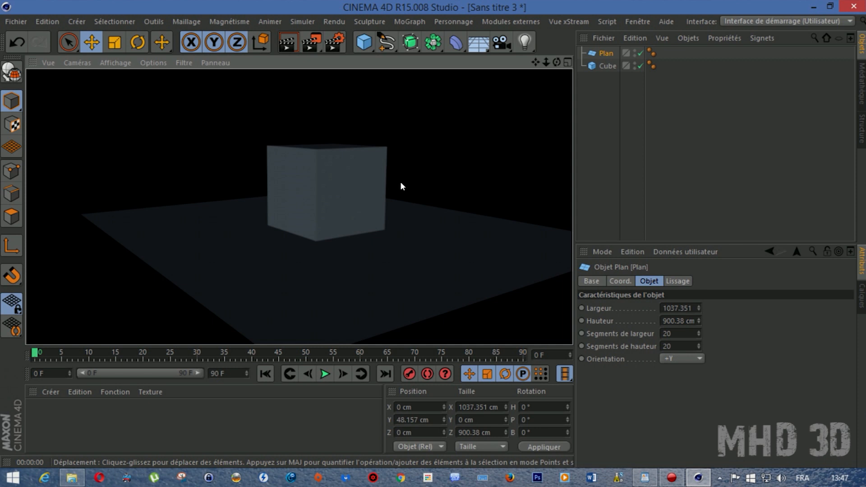
Add a standard omni light to the scene and view the other available light types
click(599, 110)
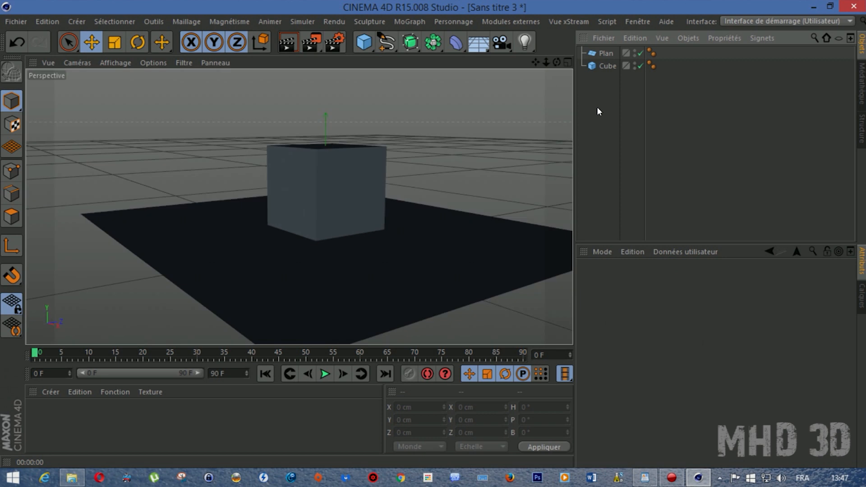
click(525, 41)
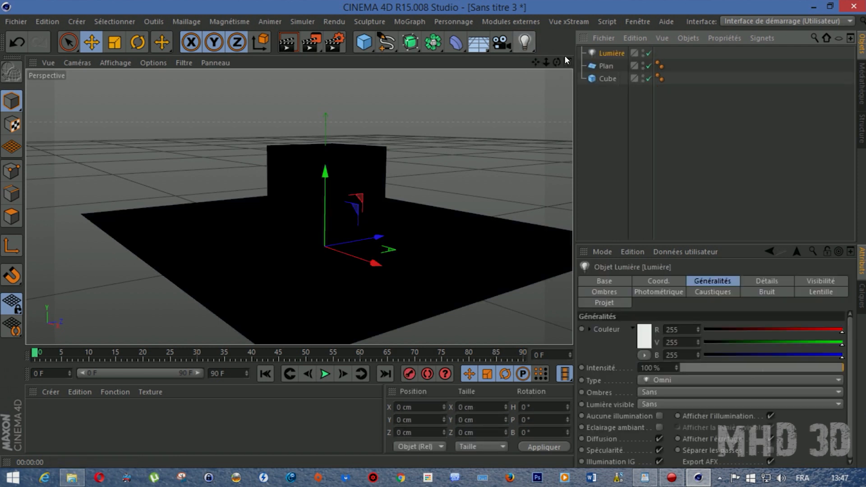
click(532, 50)
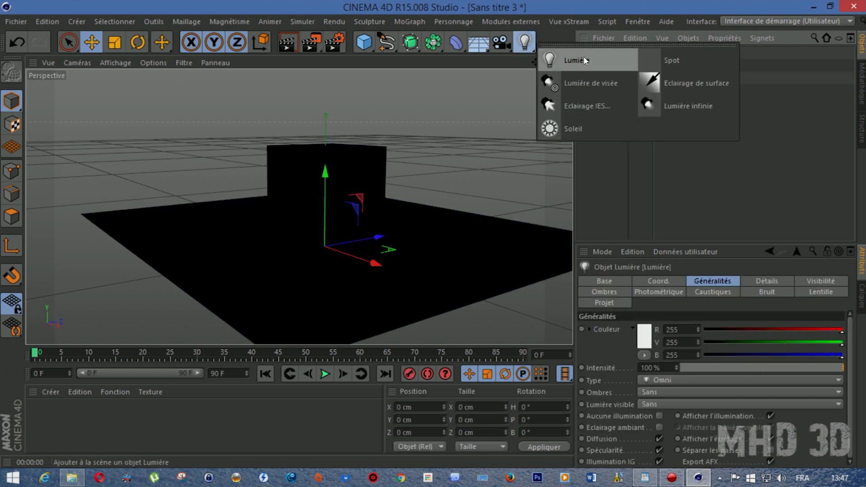
click(759, 127)
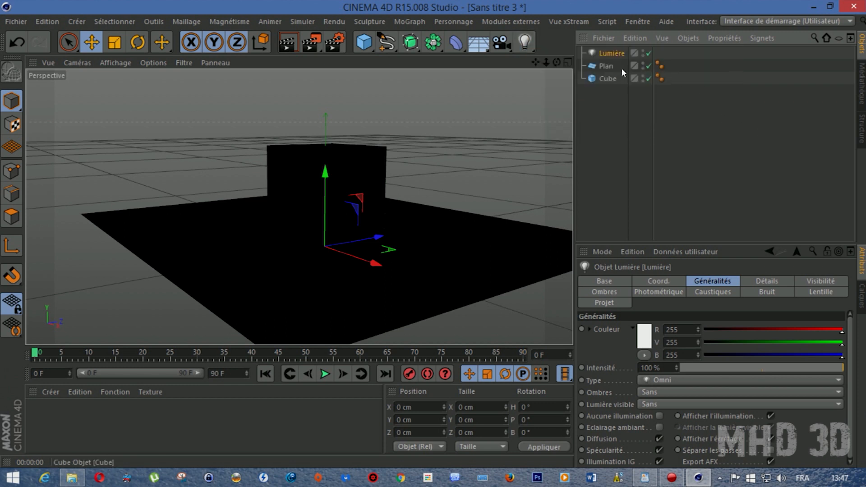
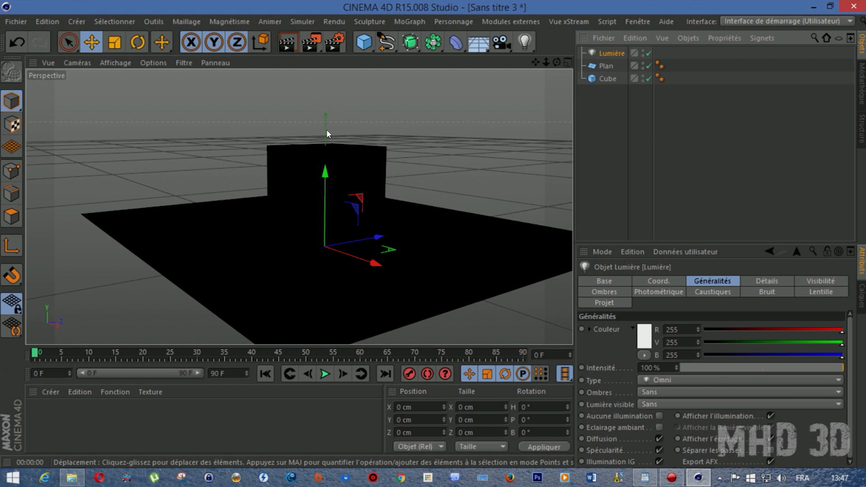
Move the light above the cube to about Y 642 cm and Z -20 cm, and render the view
drag(378, 236, 132, 17)
drag(546, 63, 537, 79)
drag(291, 148, 365, 142)
drag(313, 80, 313, 59)
drag(308, 126, 309, 89)
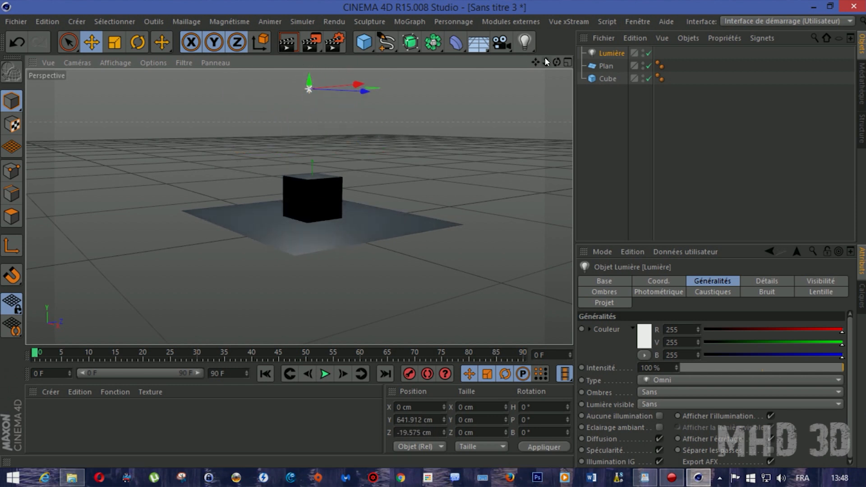
drag(545, 58, 573, 59)
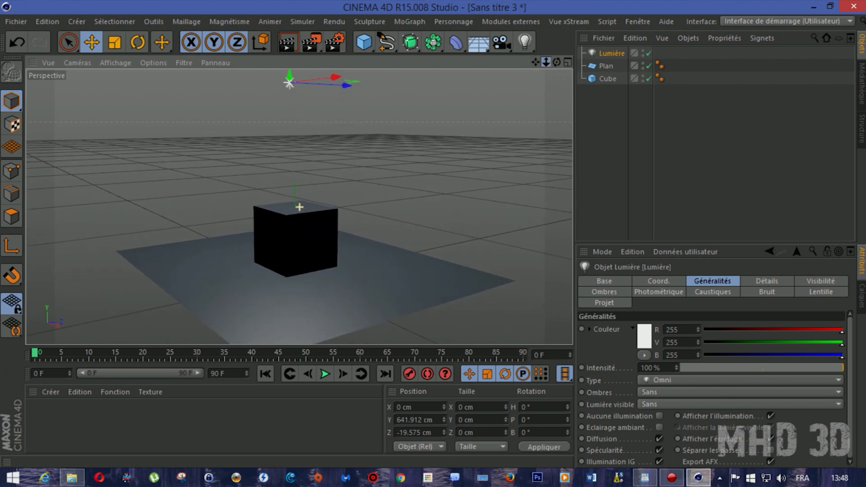
click(287, 42)
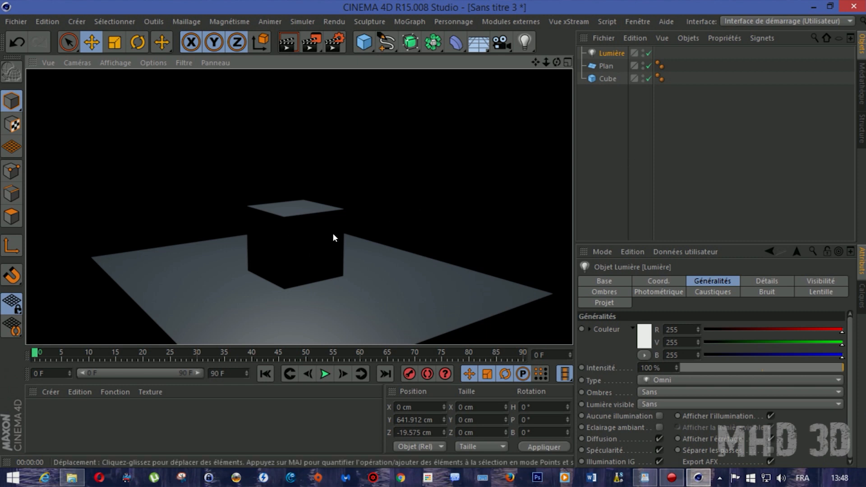
Set the light's shadows to Masques d'ombres (ombres diffuses) and render the view
drag(556, 62, 551, 86)
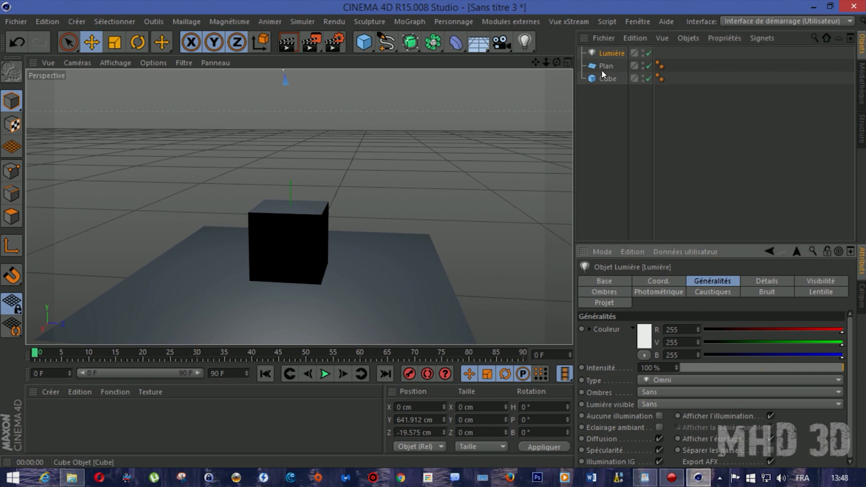
click(647, 395)
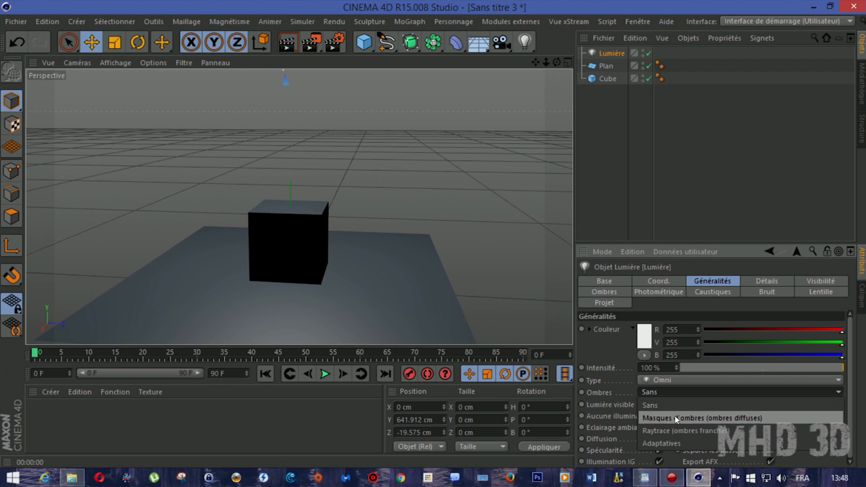
click(676, 418)
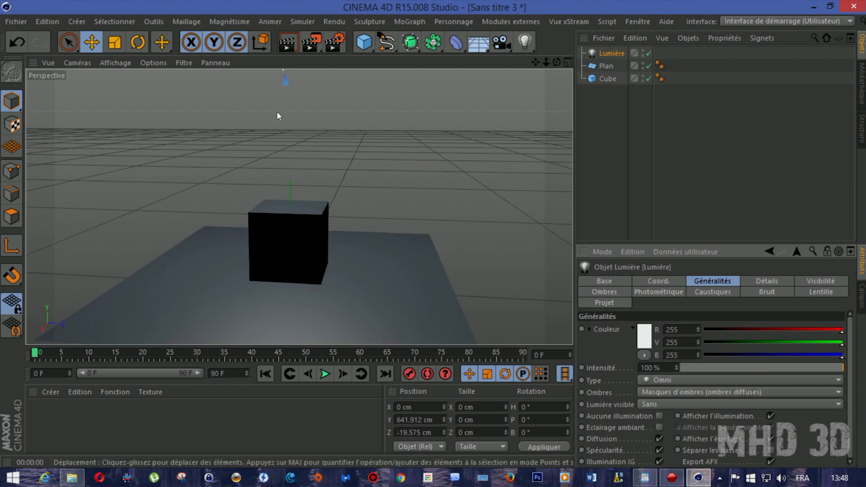
click(285, 42)
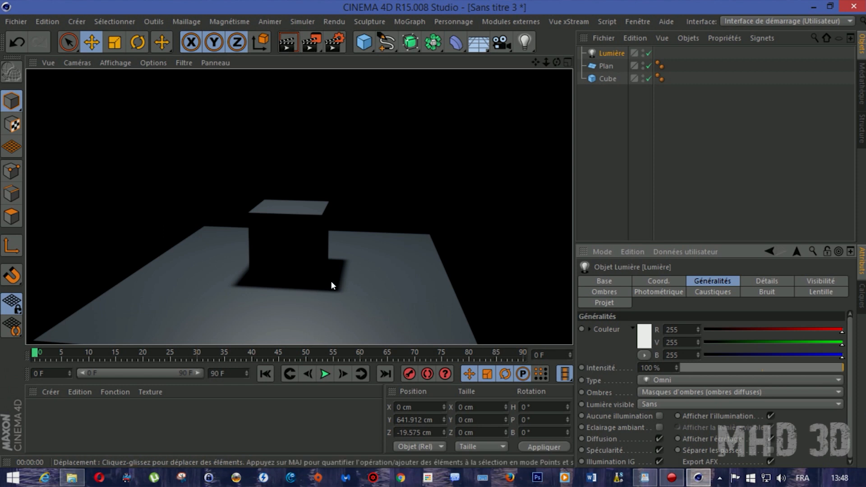
Move the light along Z to about -454 cm and render the view to check the shadow
click(598, 55)
drag(542, 63, 532, 68)
drag(357, 99, 249, 127)
click(287, 42)
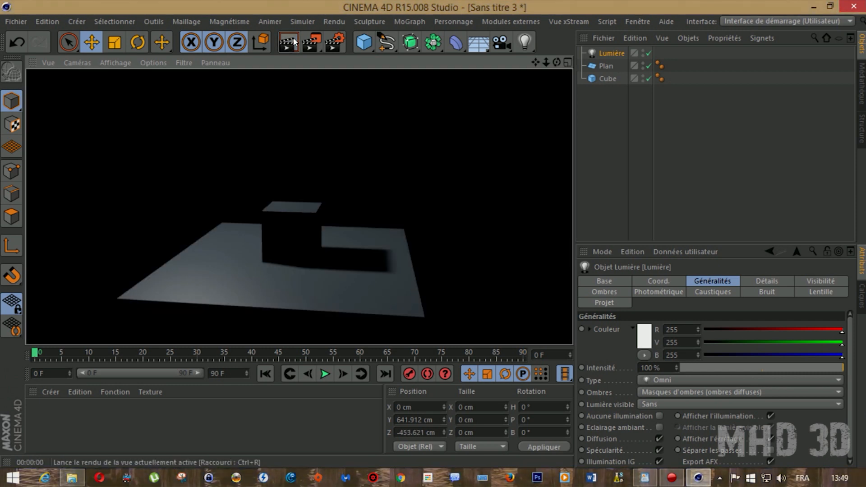
Move the light to the opposite side of the cube at about Z 438 cm and render the view
click(602, 52)
drag(253, 96, 490, 103)
key(ctrl+r)
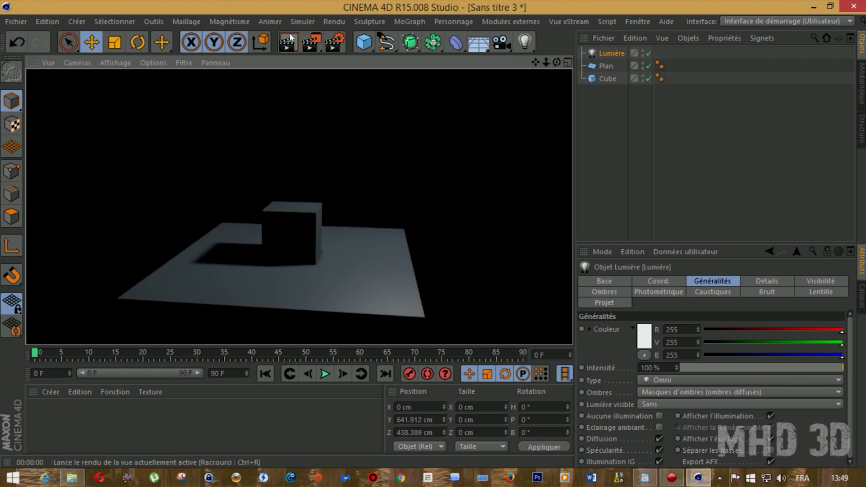
Move the light back above the cube to about Z -62 cm
click(611, 52)
drag(494, 100, 351, 115)
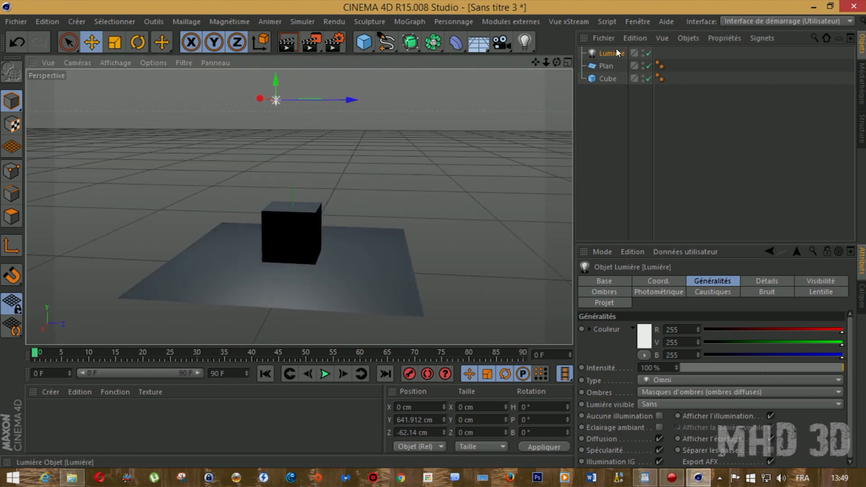
Disable Eclairage par défaut in the render settings options and render the view
click(334, 42)
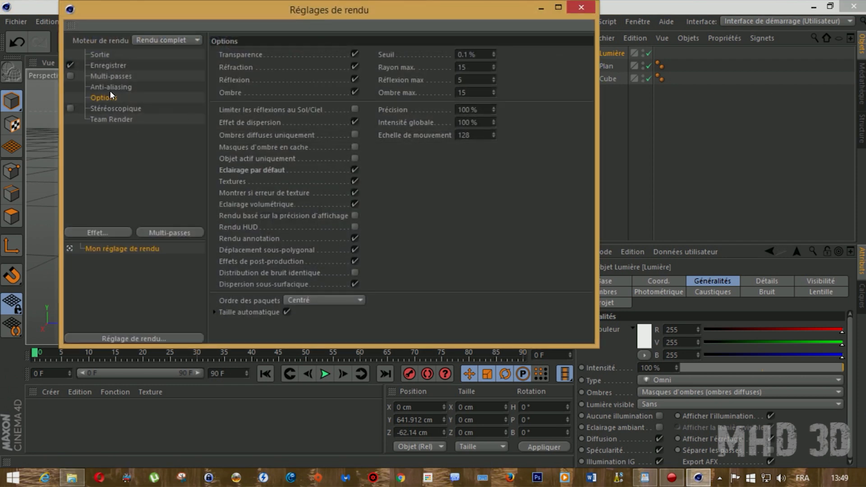
click(355, 171)
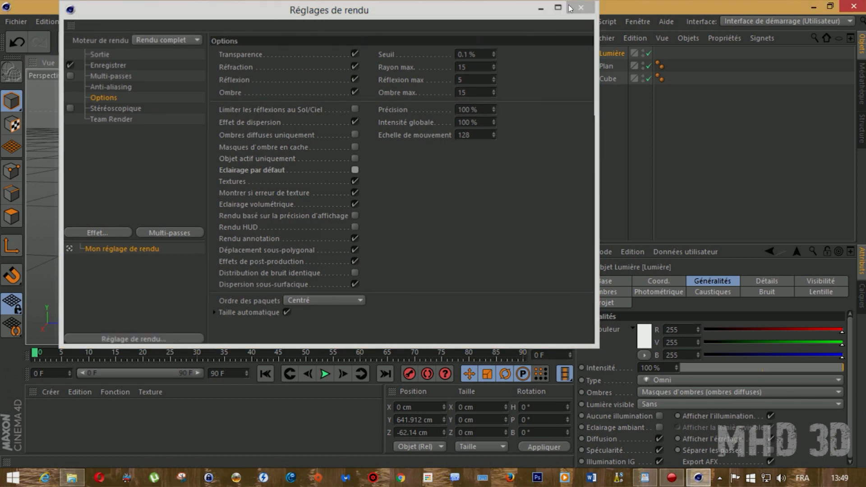
click(581, 8)
click(287, 39)
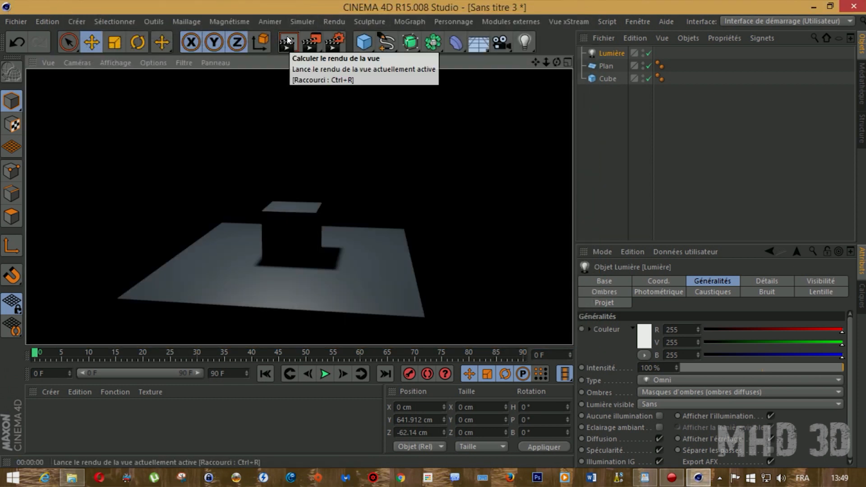
click(608, 54)
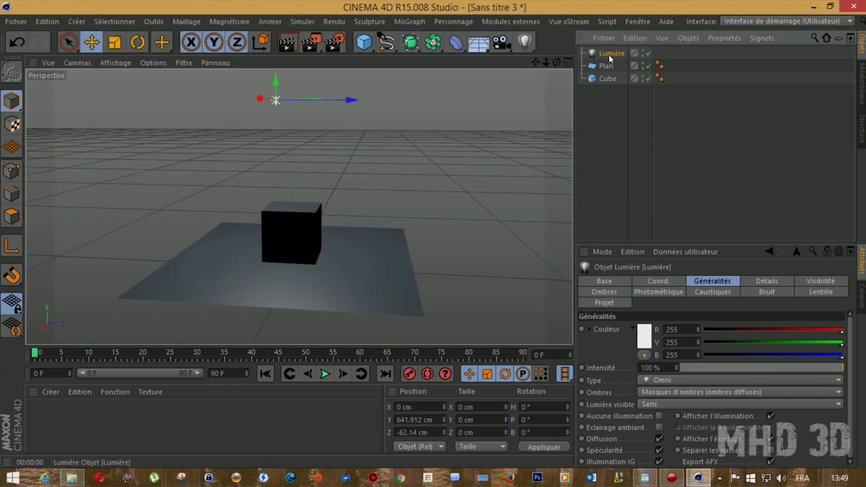
click(334, 42)
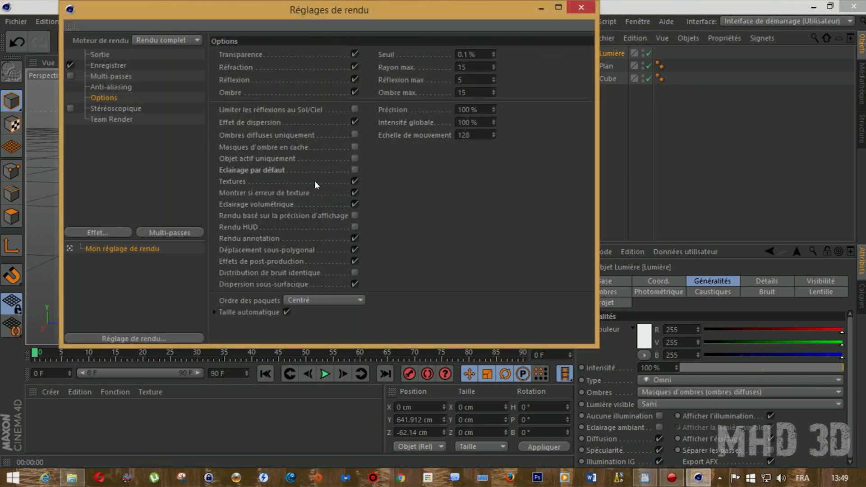
click(581, 7)
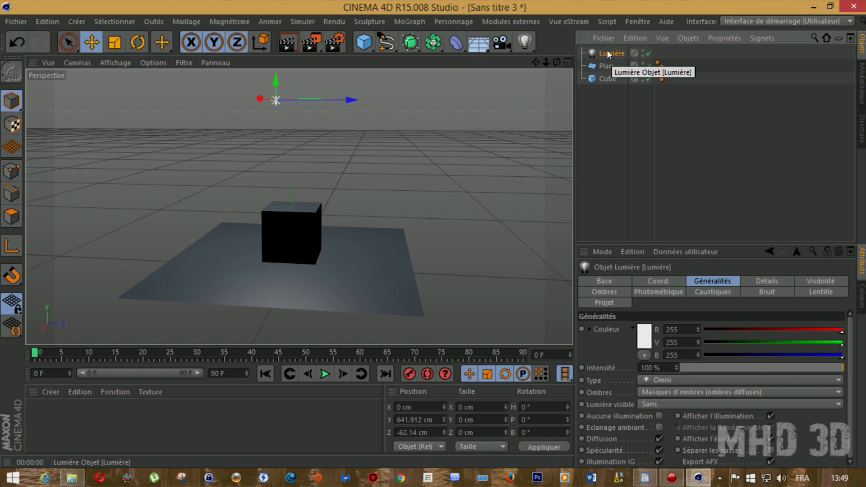
Set the light's colour to pale yellow, RGB 255, 238, 173, and render the view
click(637, 334)
click(591, 293)
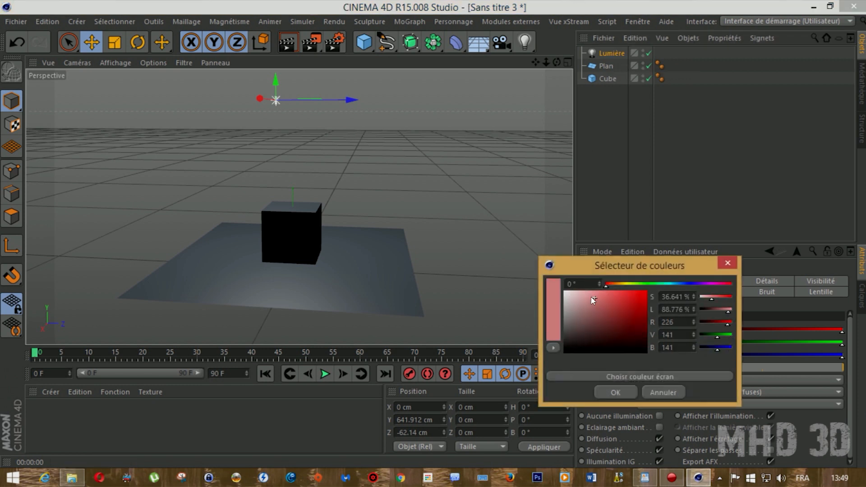
click(620, 285)
click(607, 388)
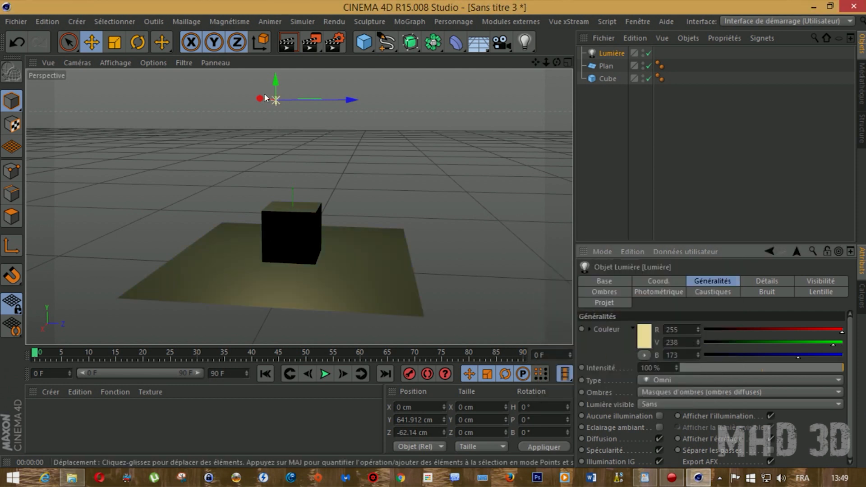
click(282, 42)
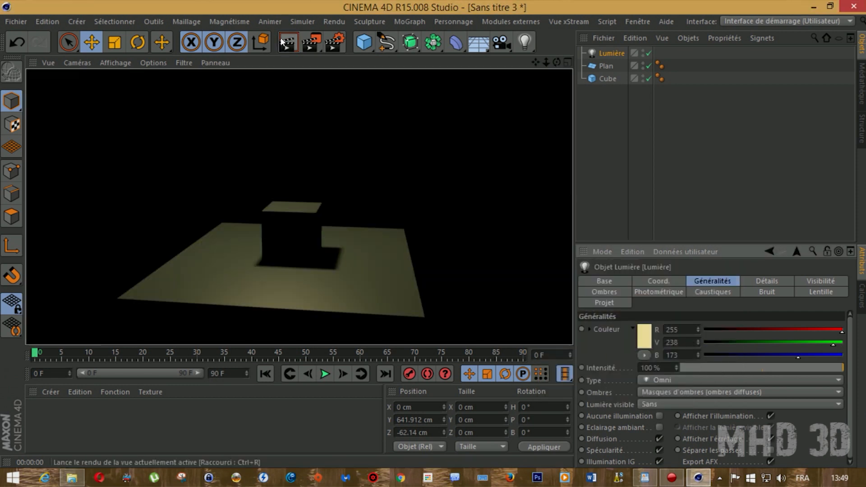
Raise the light's intensity to 471 % and render the view
click(610, 52)
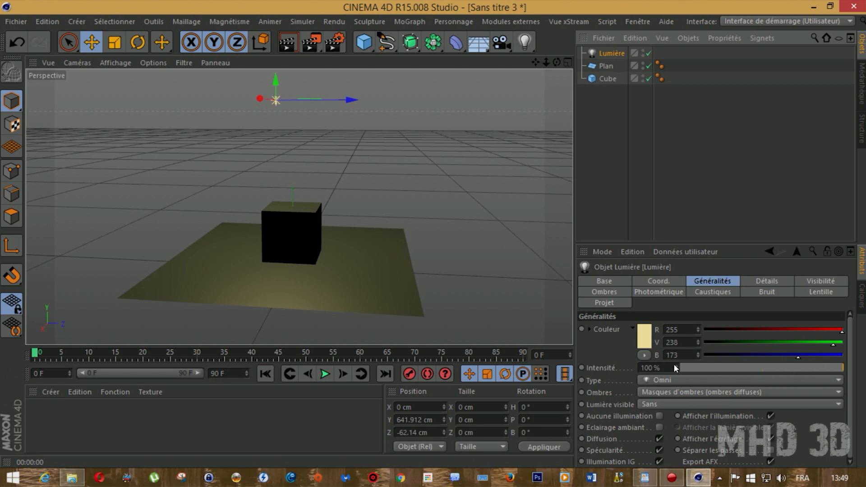
drag(674, 367, 812, 366)
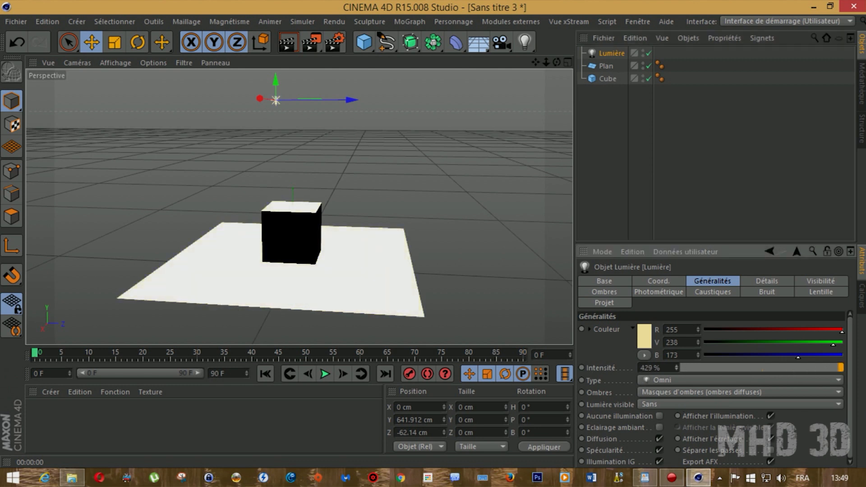
click(287, 42)
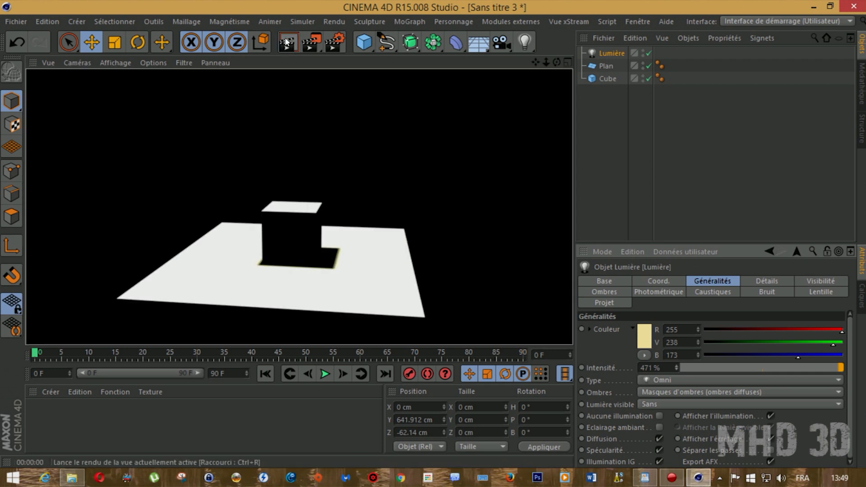
click(607, 53)
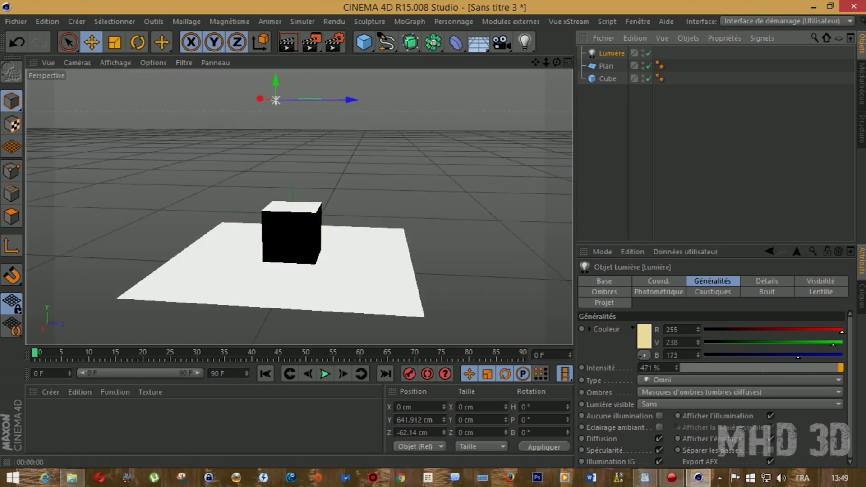
Set the light's intensity to 80 % and render the view
double_click(658, 368)
text(80)
key(Return)
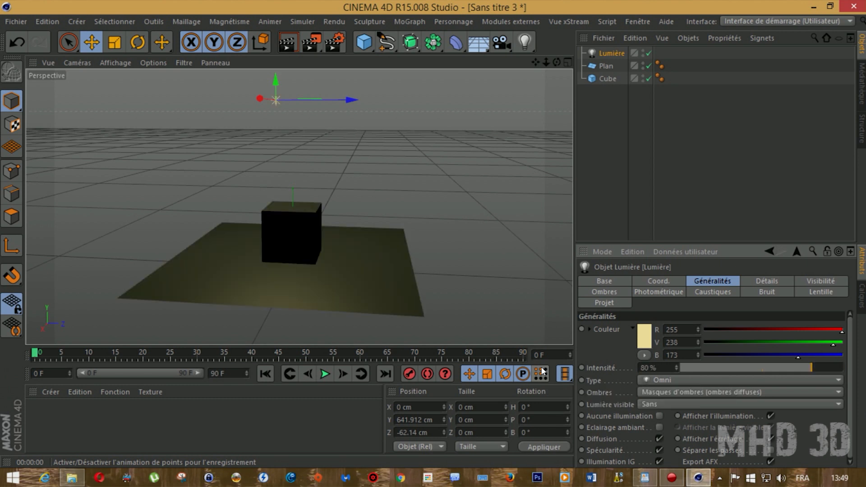
click(286, 44)
click(612, 52)
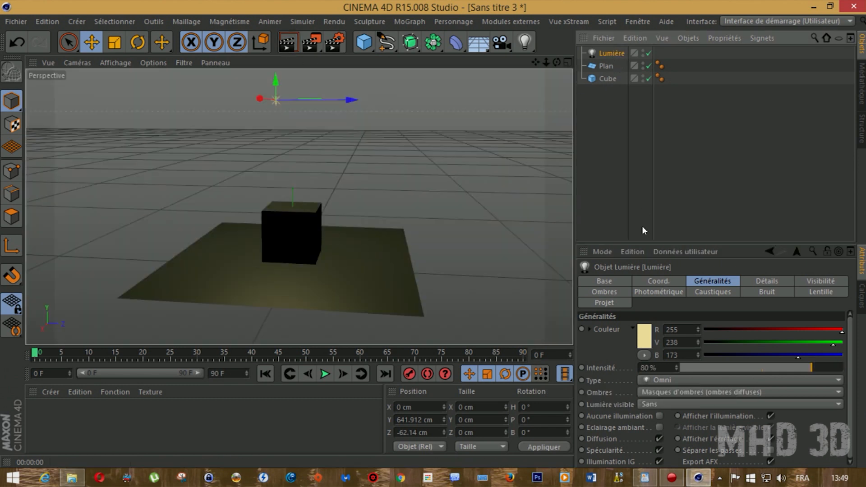
Set the light's Lumière visible option to Visible and render the view
click(688, 380)
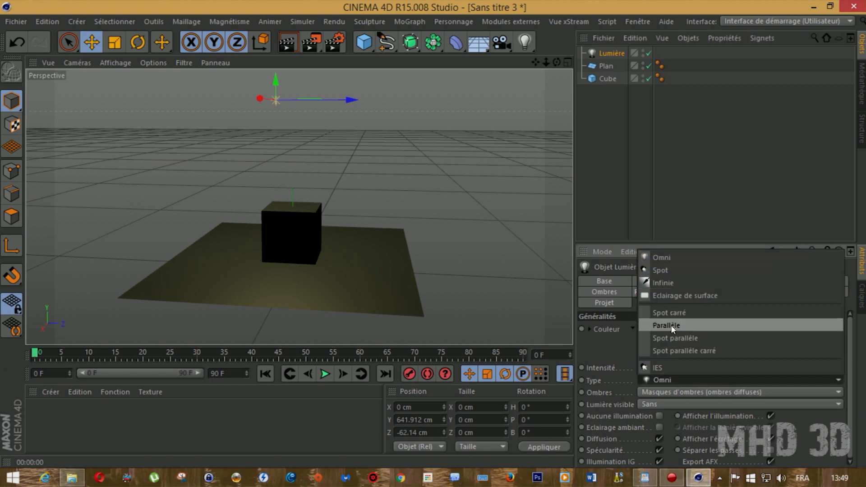
click(627, 222)
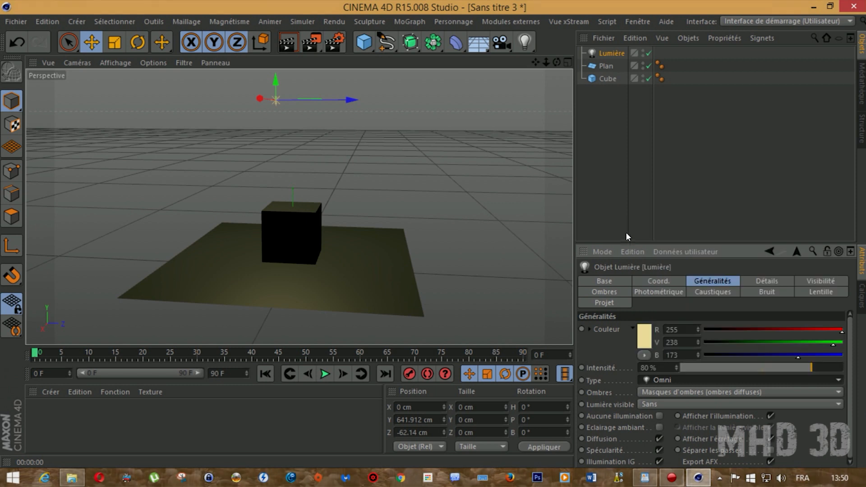
click(669, 406)
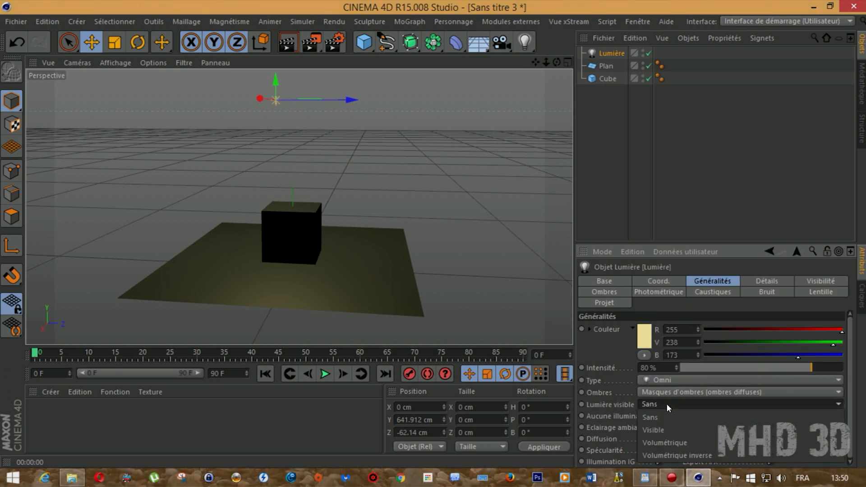
click(653, 430)
click(286, 41)
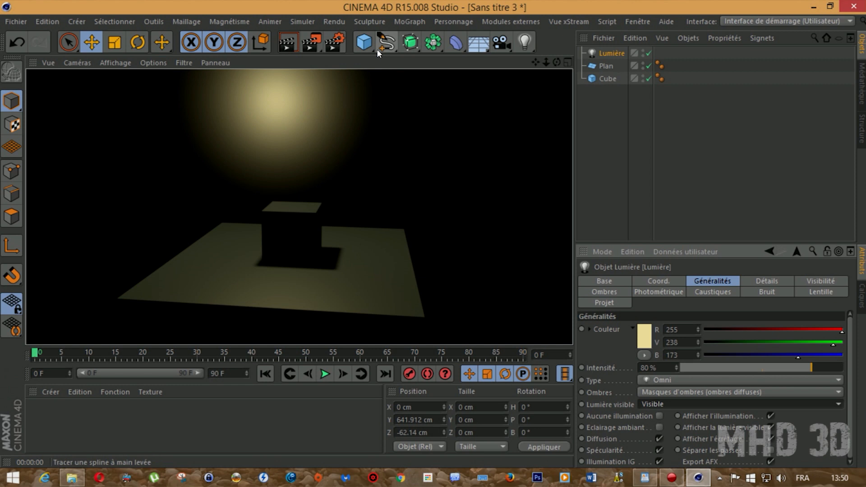
click(605, 54)
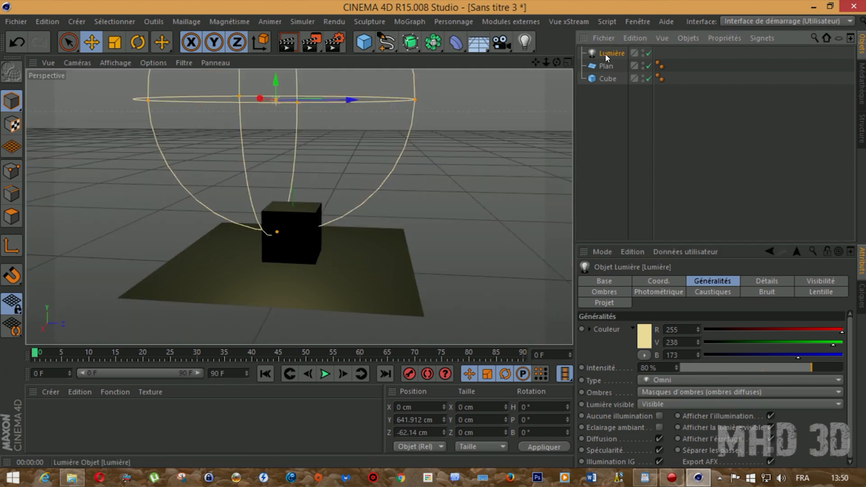
Return the light's Lumière visible option to Sans, open its lens effect settings and render the view
click(650, 403)
click(649, 417)
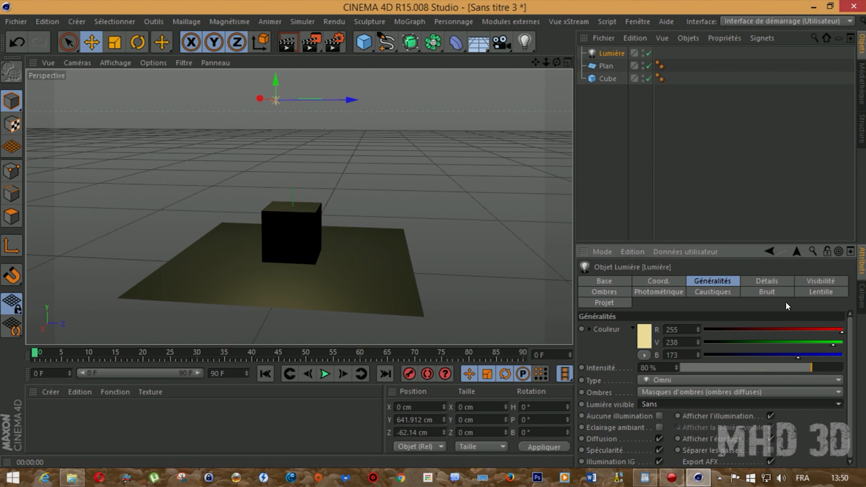
click(814, 293)
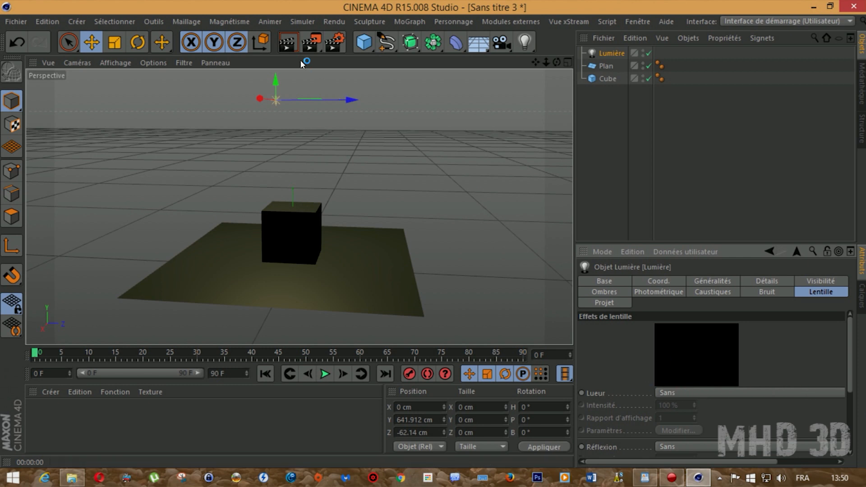
click(287, 42)
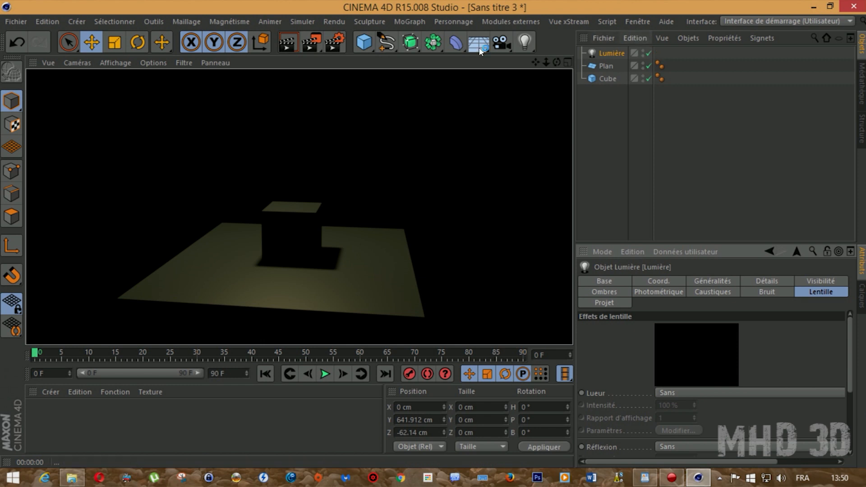
click(597, 54)
Set the light's lens glow (Lueur) to Soleil 1, render the view and look at the glow's detailed parameters
click(661, 394)
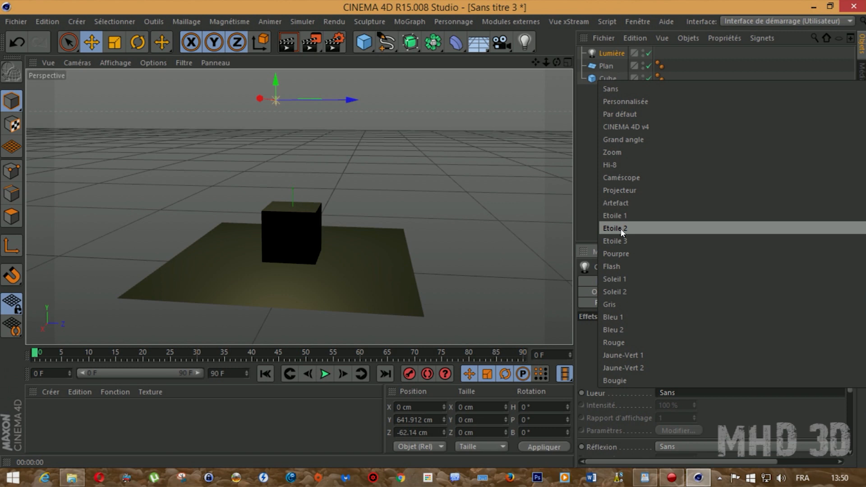
click(621, 279)
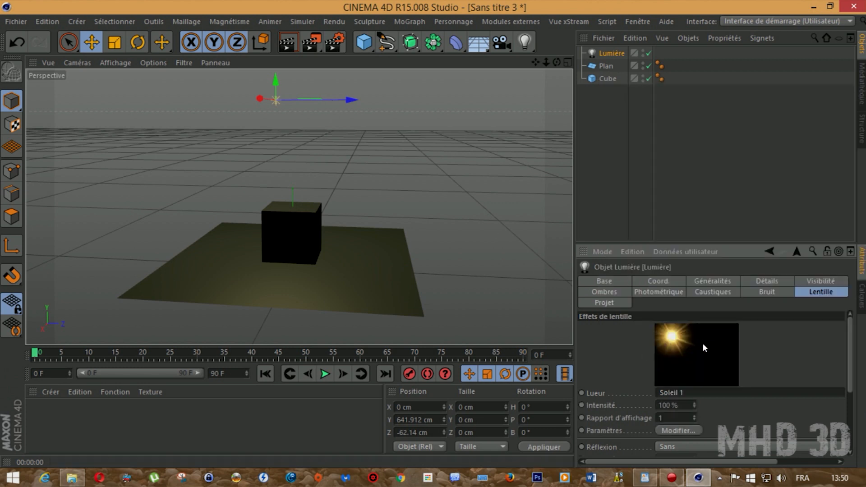
click(279, 40)
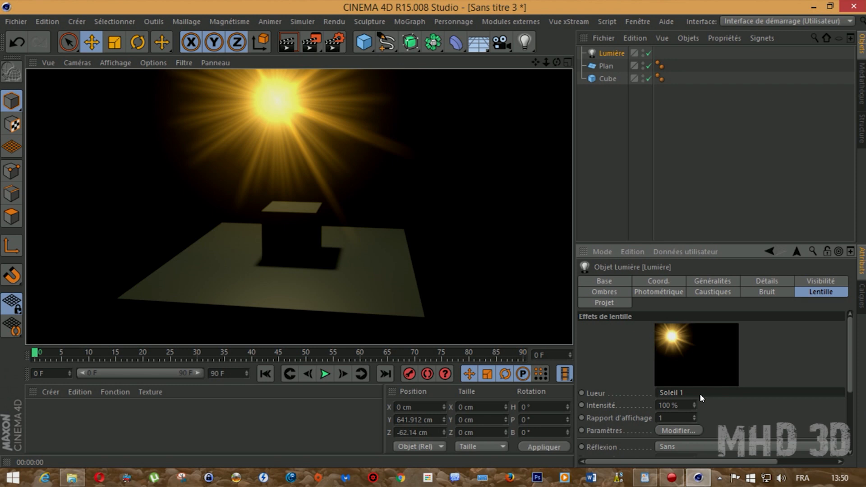
click(681, 431)
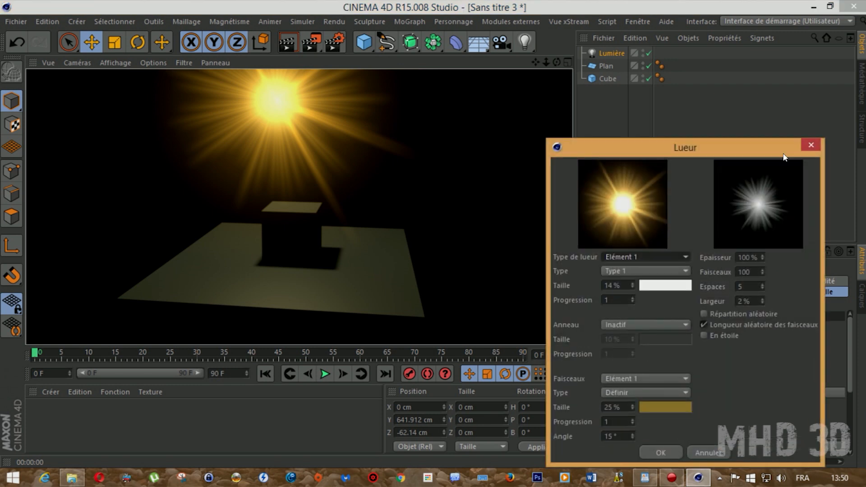
click(806, 145)
Try the lens glow presets Gris and Etoile 1 on the light, rendering the view with each
click(699, 393)
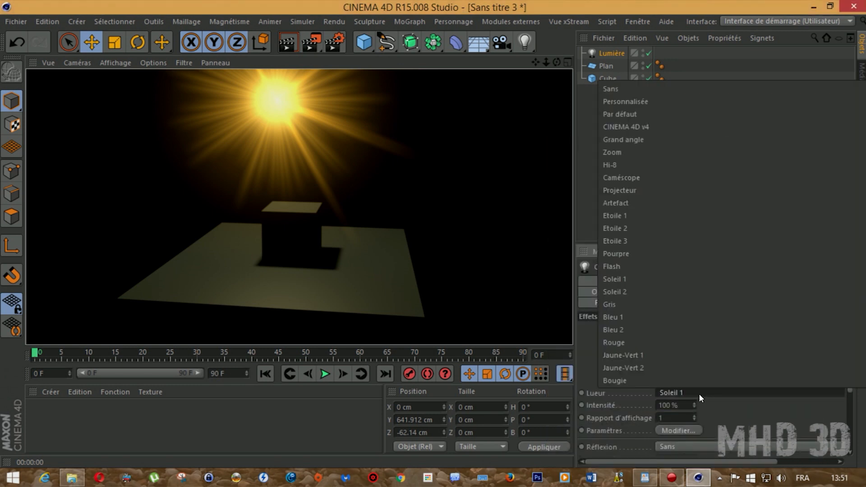
click(621, 302)
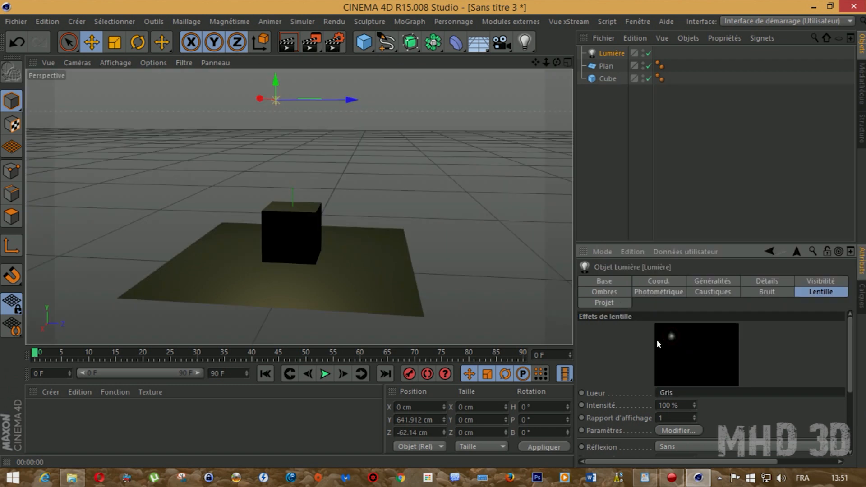
click(287, 42)
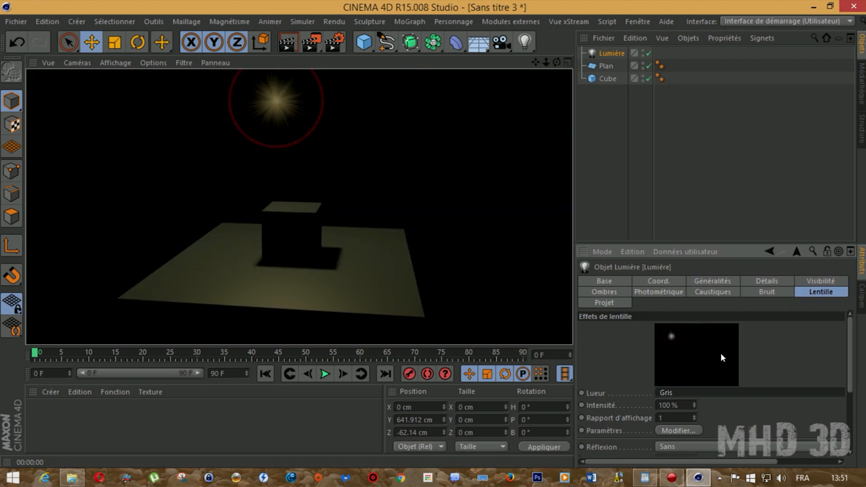
click(724, 393)
click(616, 215)
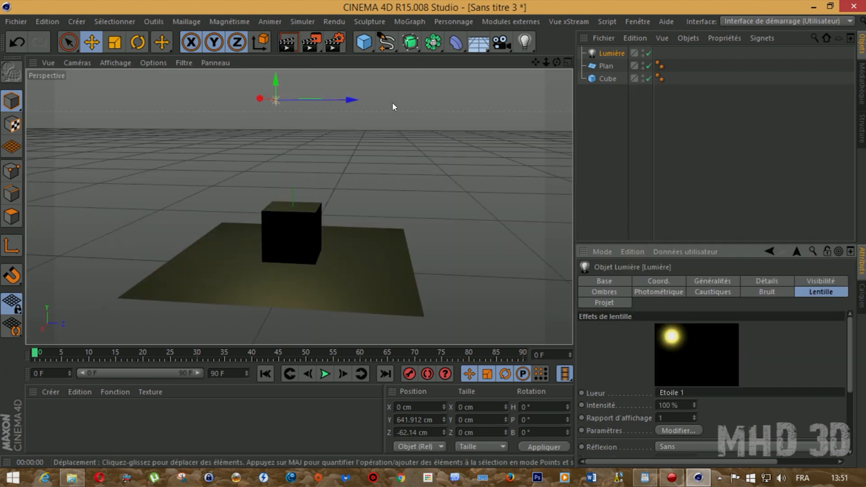
click(287, 42)
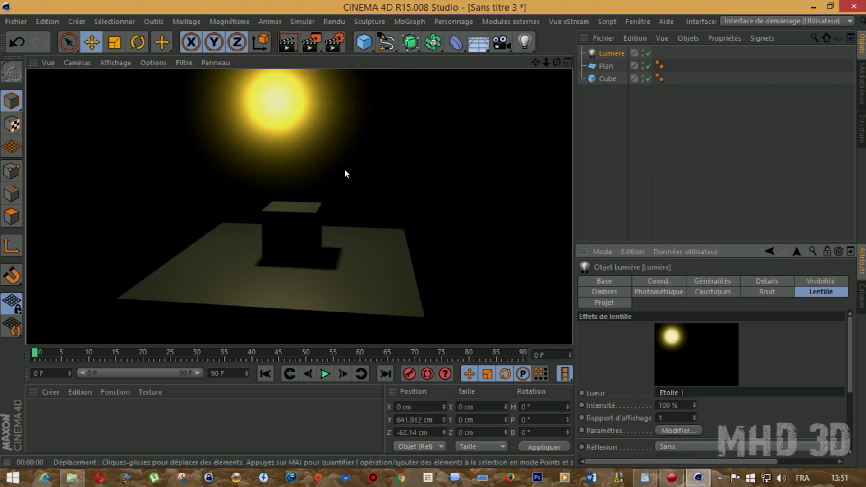
Set the light's lens glow to Caméscope and render the view
click(704, 391)
click(600, 177)
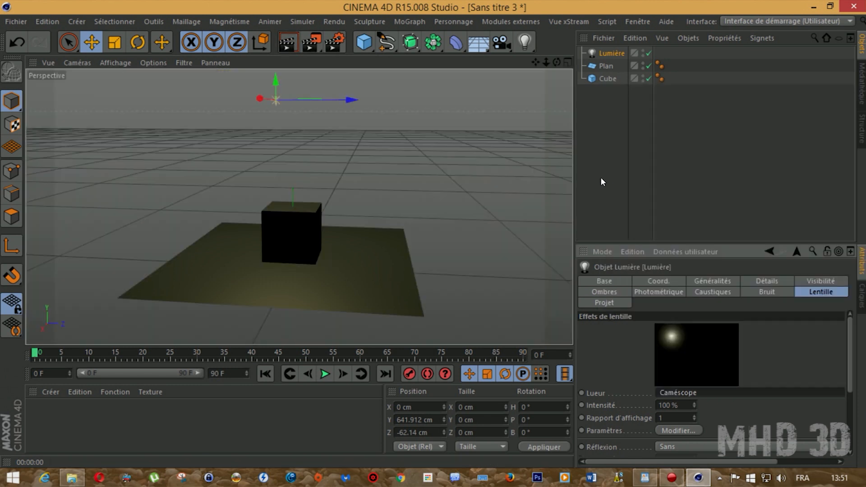
click(292, 44)
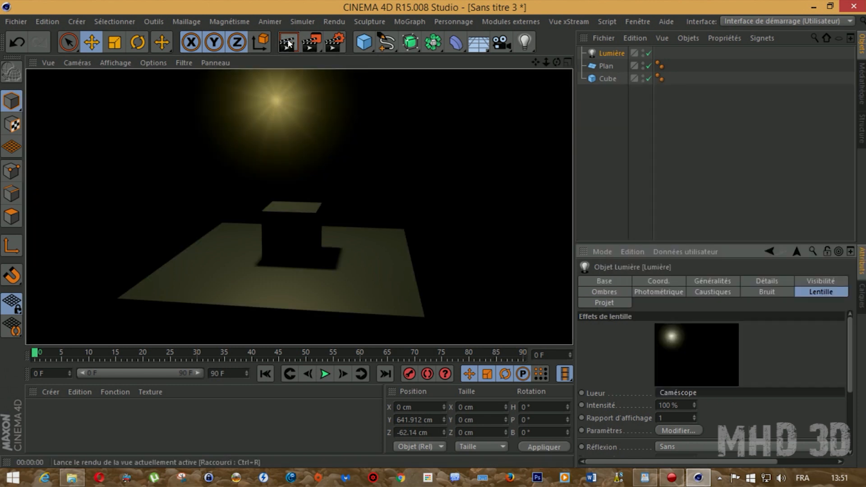
click(688, 388)
click(718, 407)
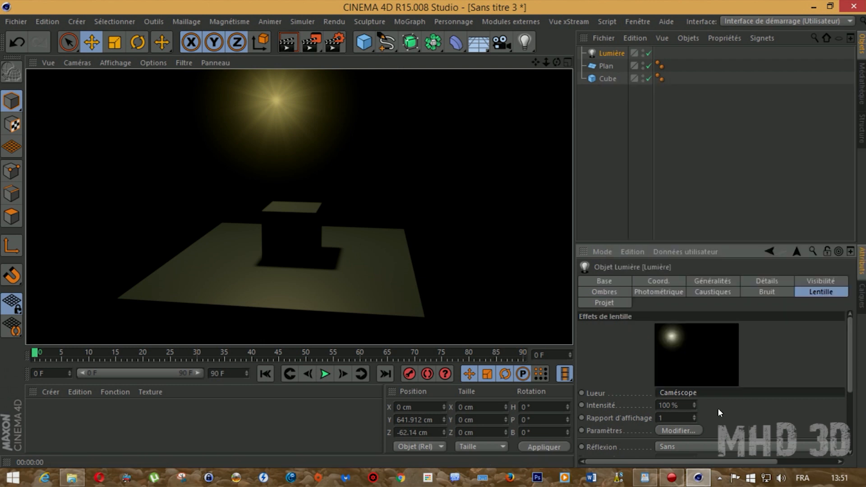
Return the light's lens glow to Sans and look at its Projet settings
click(722, 391)
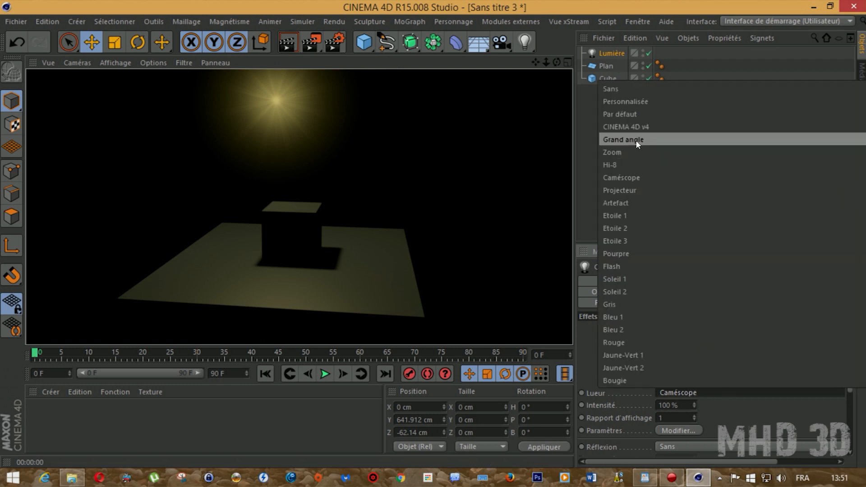
click(621, 90)
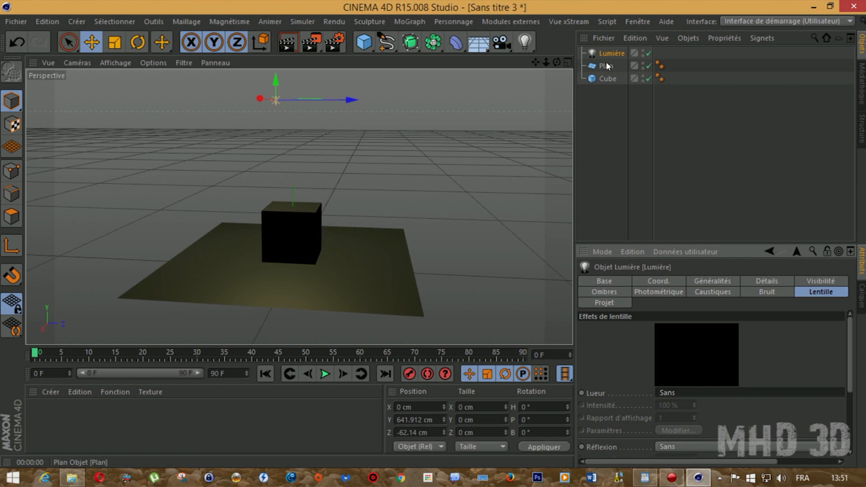
click(616, 303)
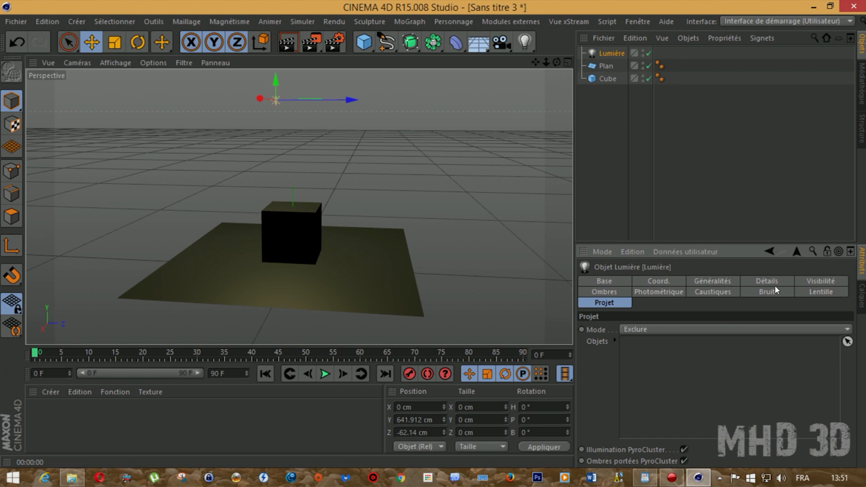
click(809, 292)
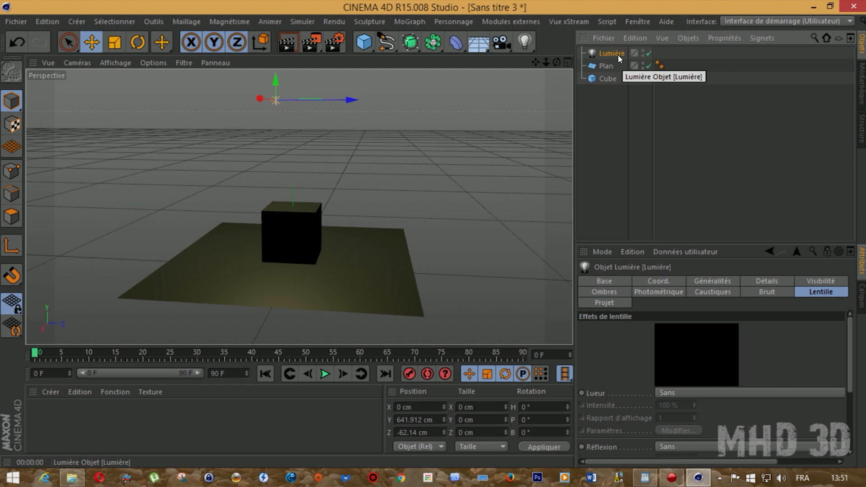
Delete the omni light and add a Spot light to the scene
key(Delete)
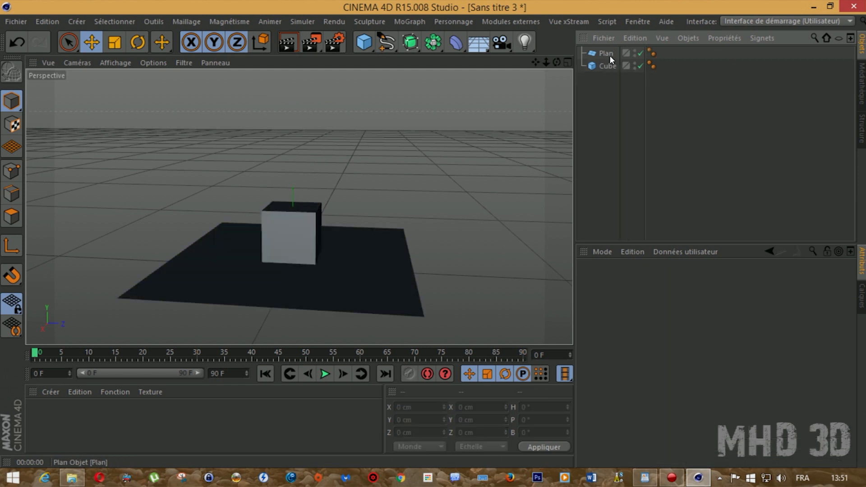
click(530, 54)
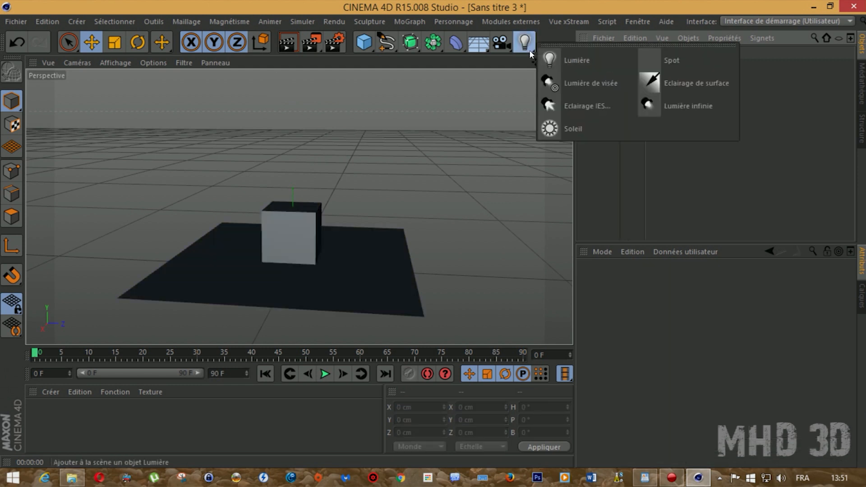
click(666, 53)
Place the spot light in front of the cube at about Y 144 cm and Z -520 cm and adjust its cone
drag(366, 273, 237, 274)
drag(557, 63, 204, 198)
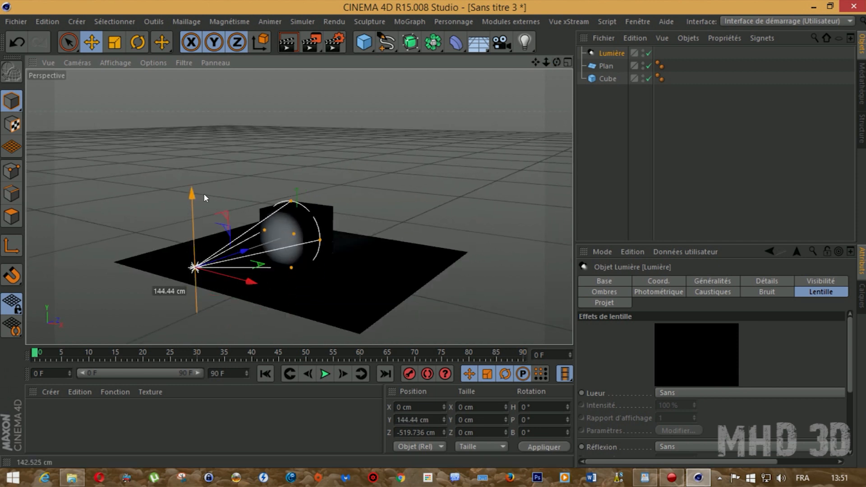
mouse_move(320, 240)
mouse_down()
mouse_move(337, 253)
mouse_move(317, 240)
mouse_up()
Rotate the spot light's heading to about -12.7° and fine-tune the width of its cone
key(r)
drag(200, 281, 228, 205)
mouse_move(335, 250)
mouse_down()
mouse_move(354, 255)
mouse_move(316, 244)
mouse_move(339, 249)
mouse_up()
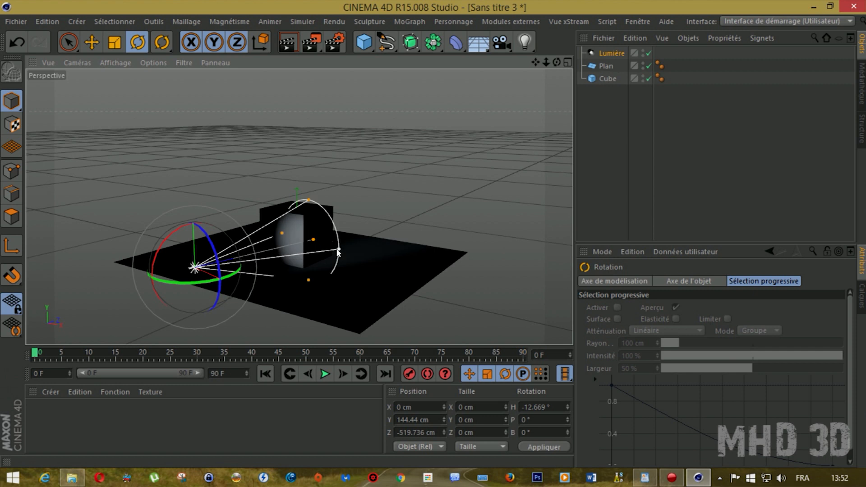
Delete the spot light from the scene
click(607, 53)
key(Delete)
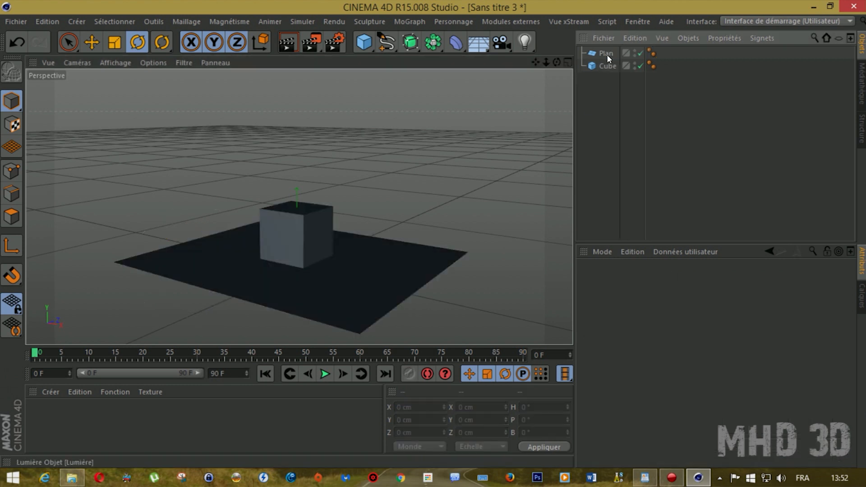
Add an area light and move it in front of and above the cube, to about Y 466 cm and Z -554 cm
click(529, 47)
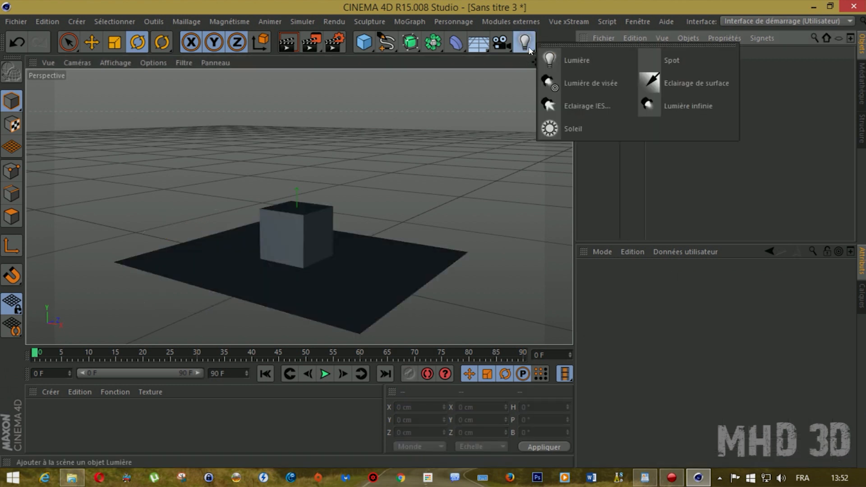
click(659, 83)
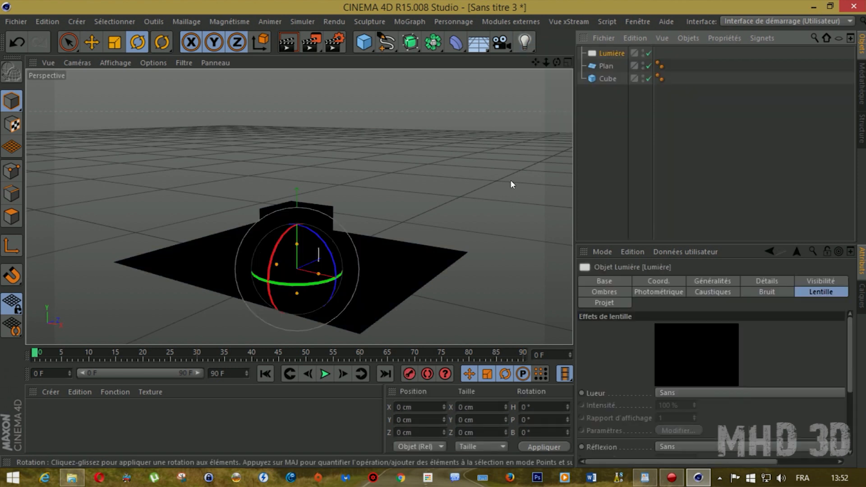
click(97, 42)
drag(339, 251, 229, 270)
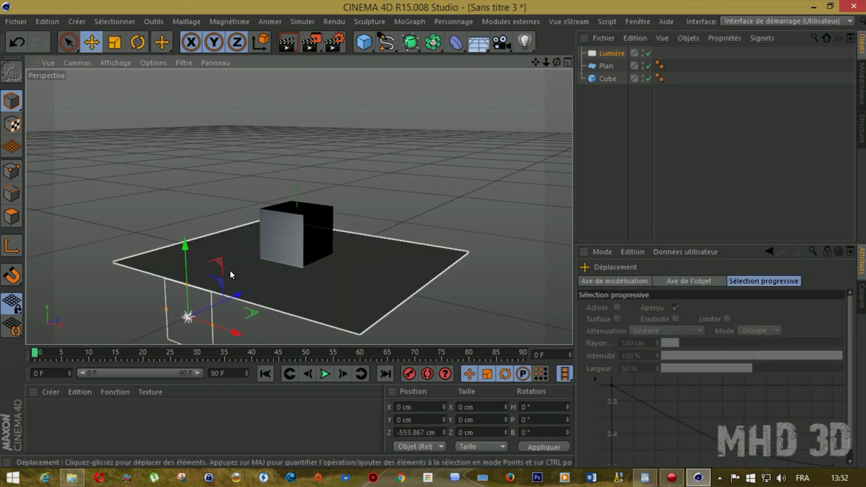
drag(185, 246, 221, 86)
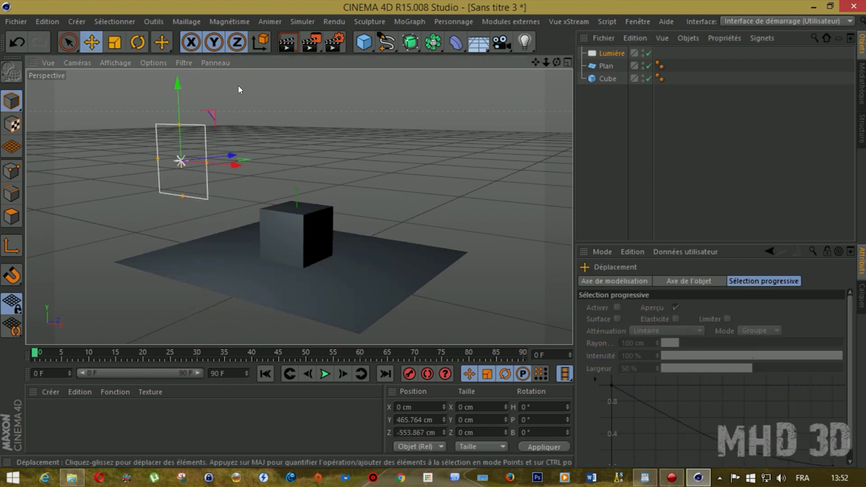
Pitch the area light to about -86°, move it to about X 190, Y 663, Z -294 cm, and render the view
click(137, 42)
drag(156, 127, 244, 158)
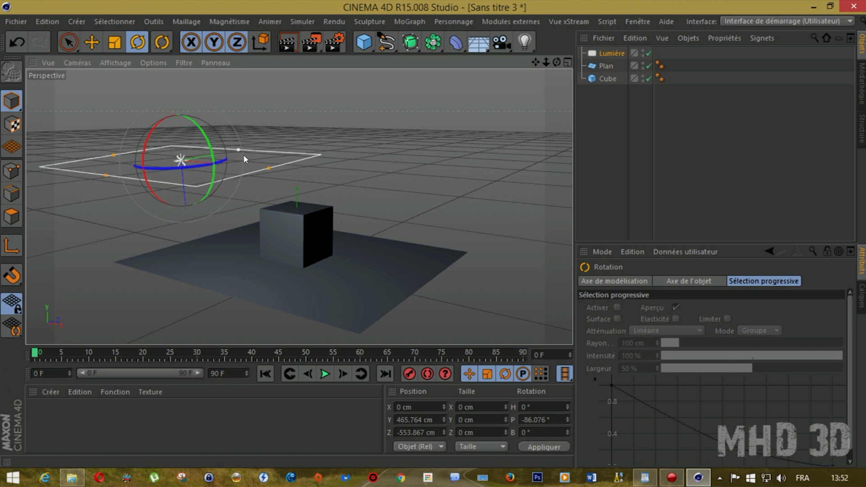
click(92, 42)
drag(233, 149, 350, 166)
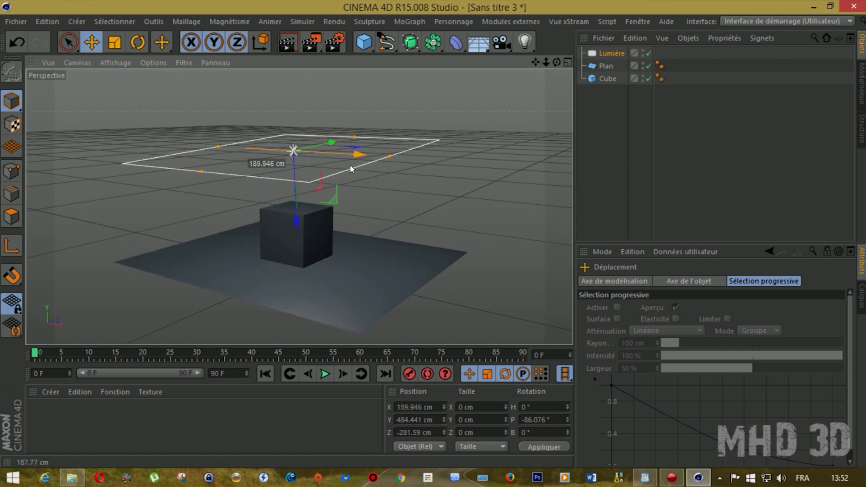
drag(294, 225, 299, 165)
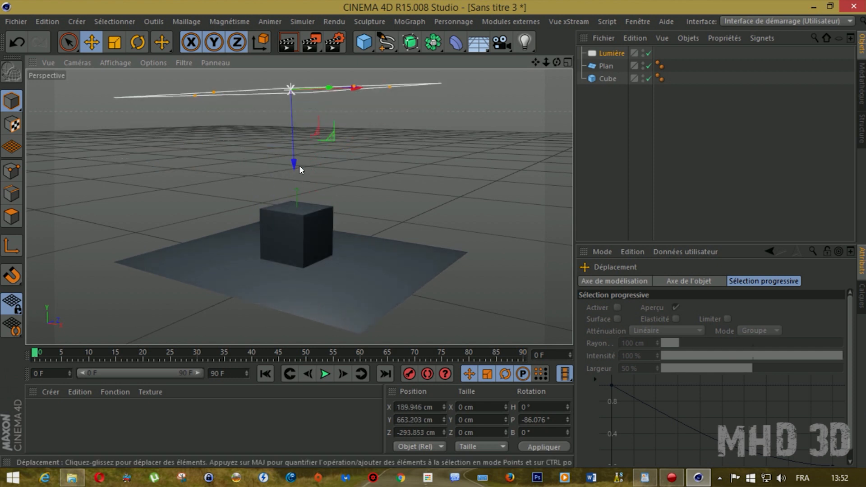
click(291, 42)
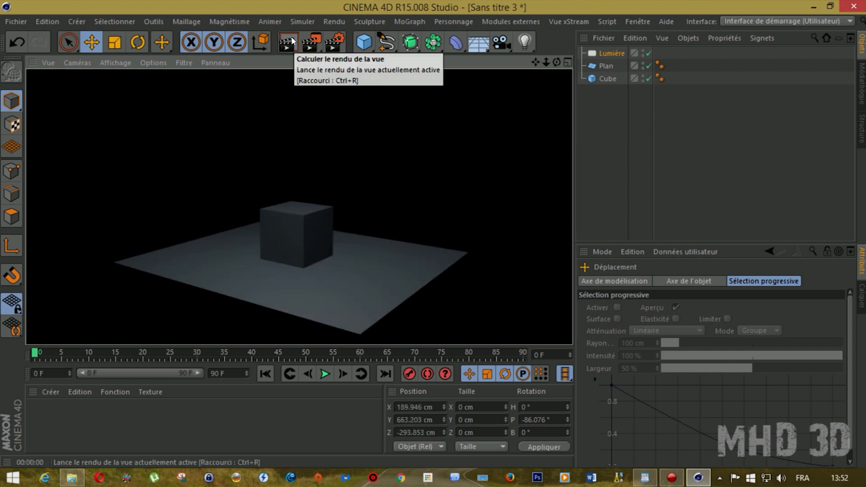
Set the area light's shadows to soft shadow maps and render the view from two different angles
click(605, 53)
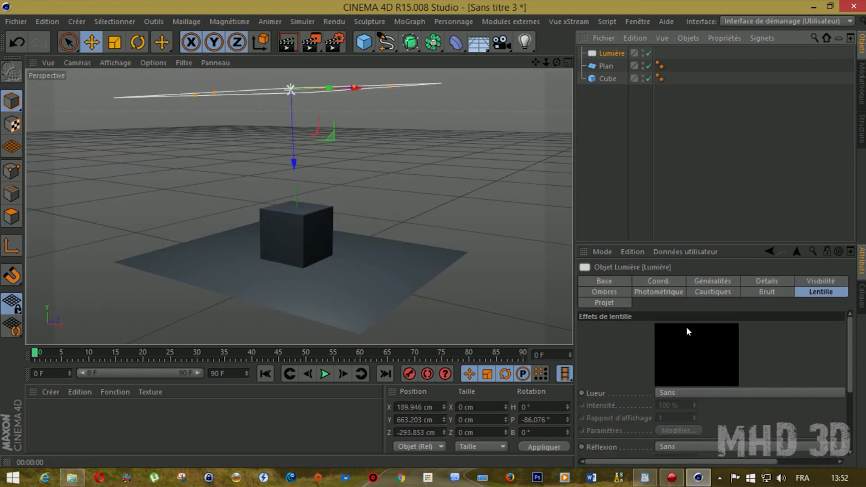
click(713, 281)
click(675, 391)
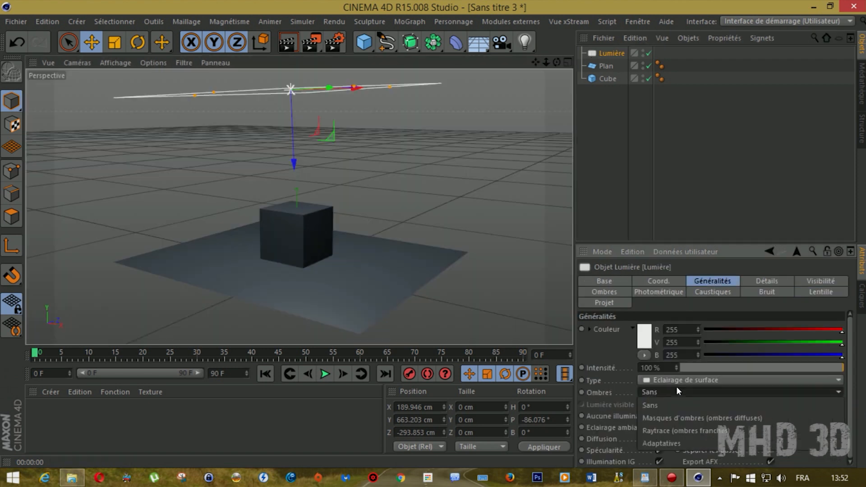
click(657, 417)
click(291, 42)
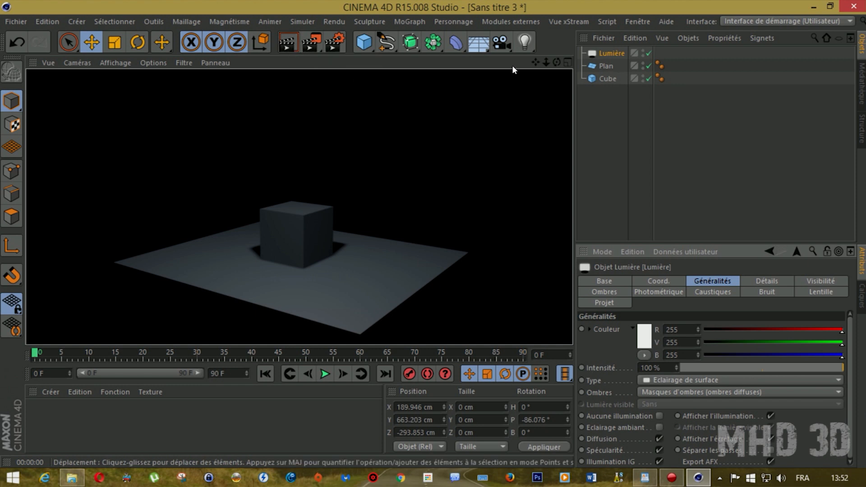
drag(557, 64, 519, 93)
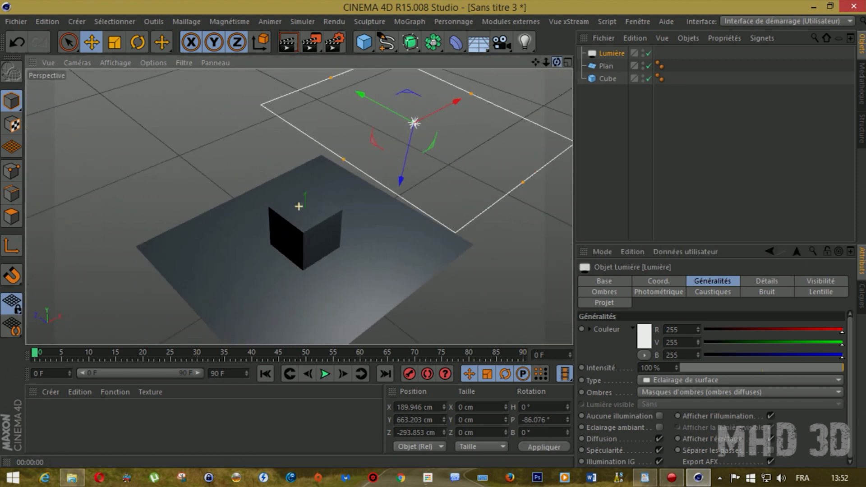
click(287, 42)
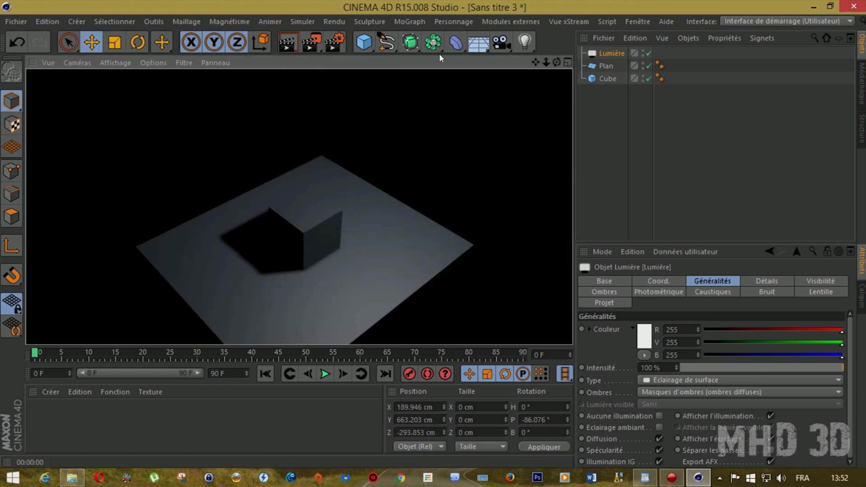
mouse_move(556, 63)
mouse_down()
mouse_move(557, 72)
mouse_move(558, 49)
mouse_up()
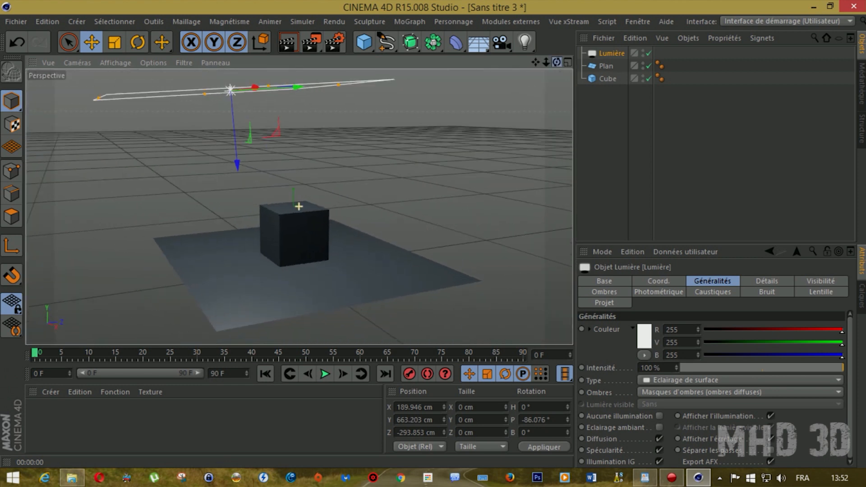
Add a default omni light and delete the area light
click(525, 42)
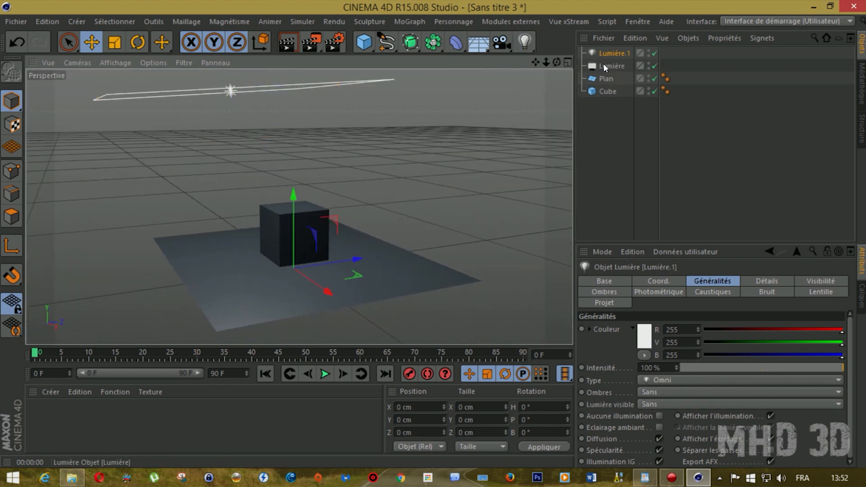
click(605, 66)
key(Delete)
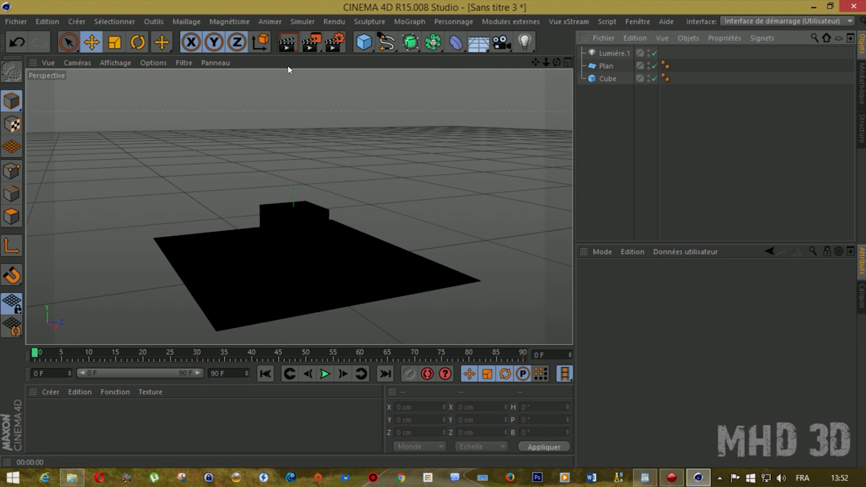
Move the omni light to about Y 597 cm and Z -371 cm and render the view
click(600, 53)
drag(378, 248, 197, 209)
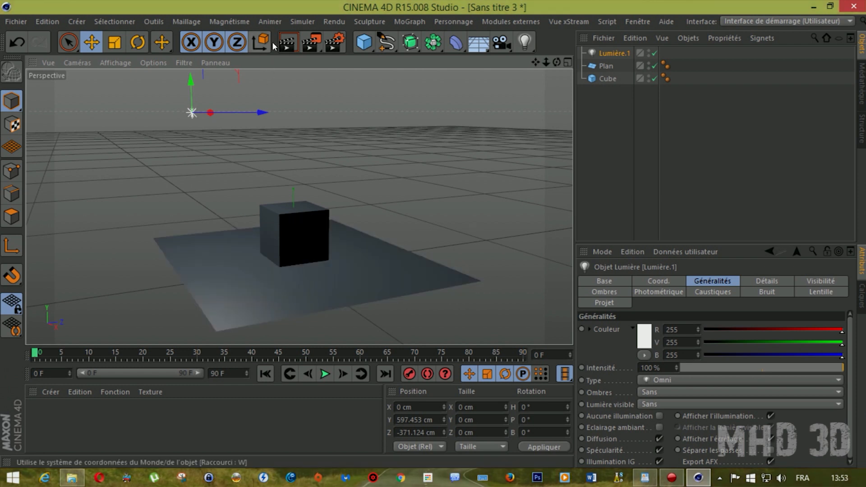
click(287, 42)
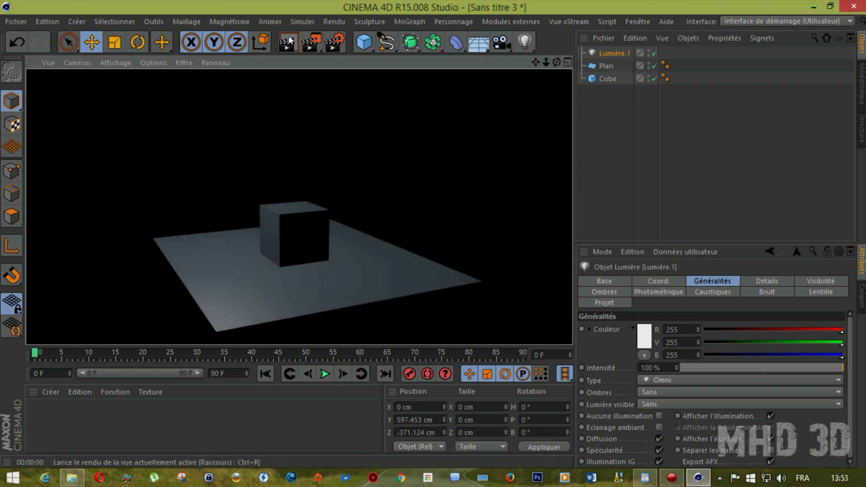
Delete the omni light from the scene and look over the available light types
click(614, 54)
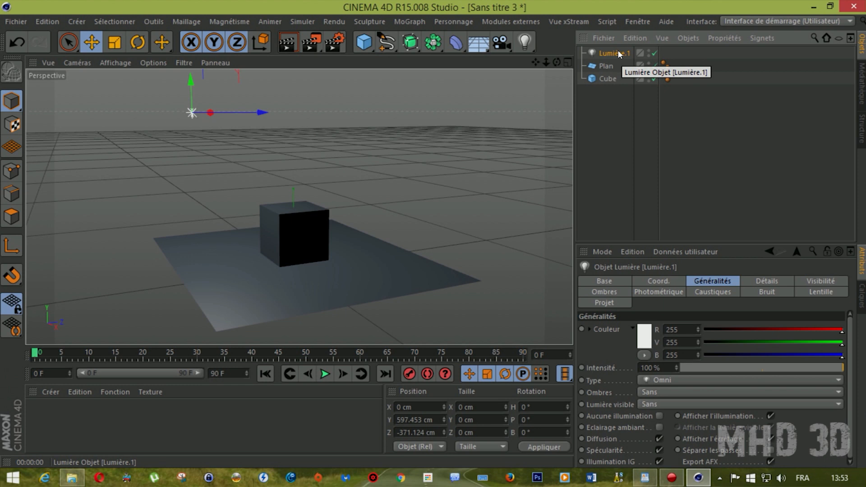
key(Delete)
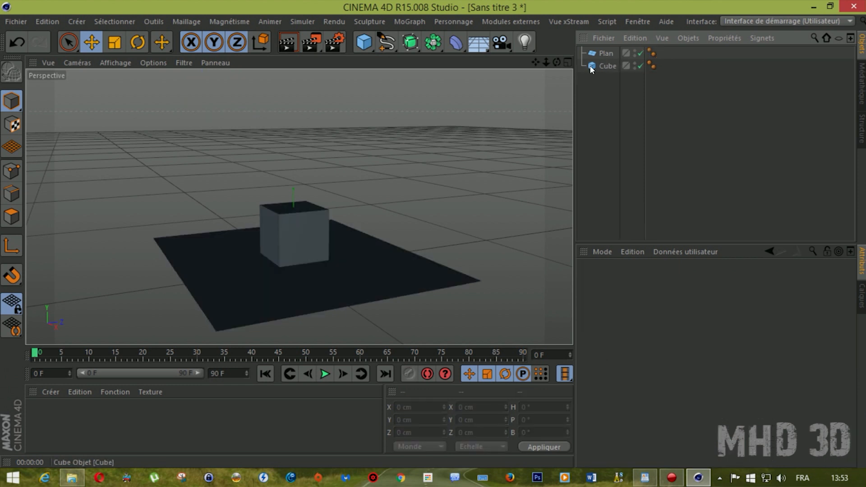
click(529, 47)
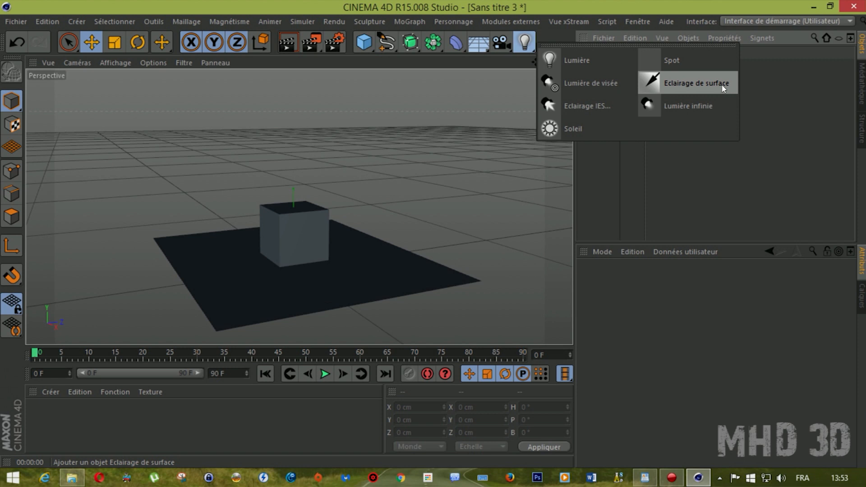
click(776, 89)
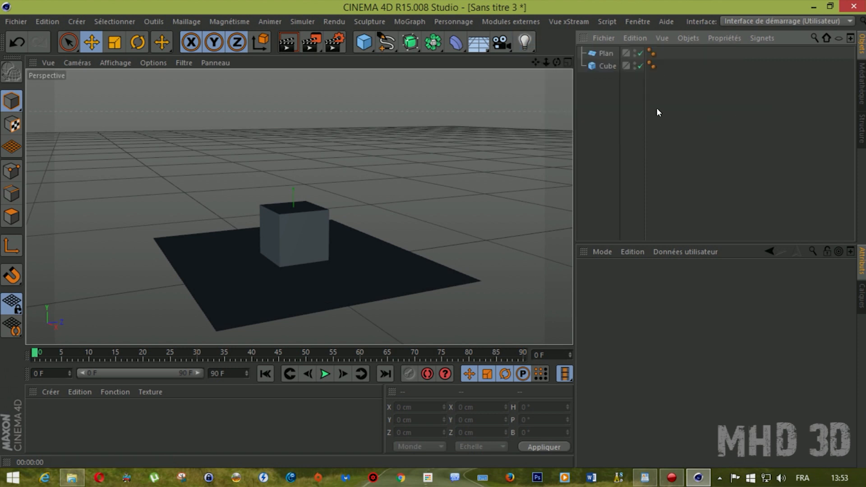
Delete the plane and the cube from the scene
click(604, 54)
click(607, 66)
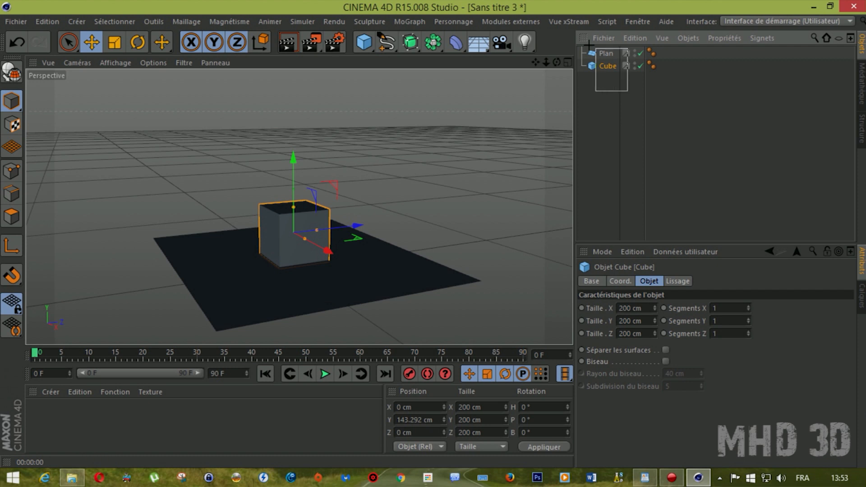
drag(589, 45, 590, 47)
key(Delete)
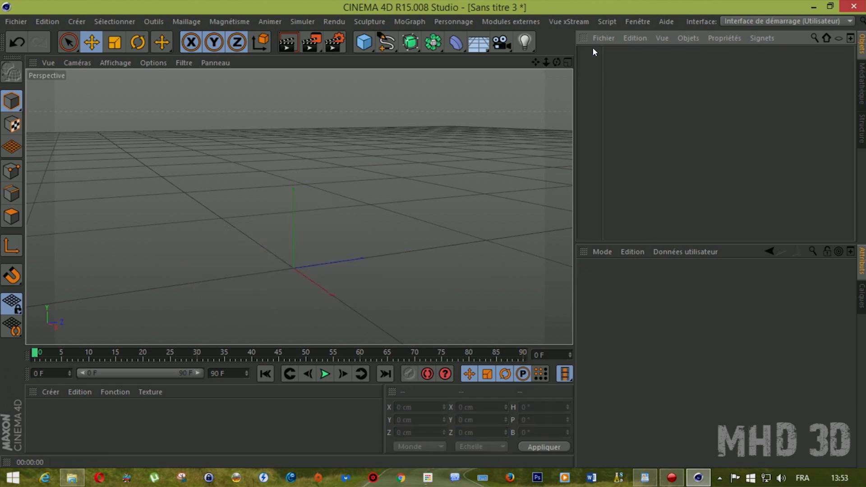
Close the current project without saving its changes to get an empty scene
click(14, 22)
click(59, 109)
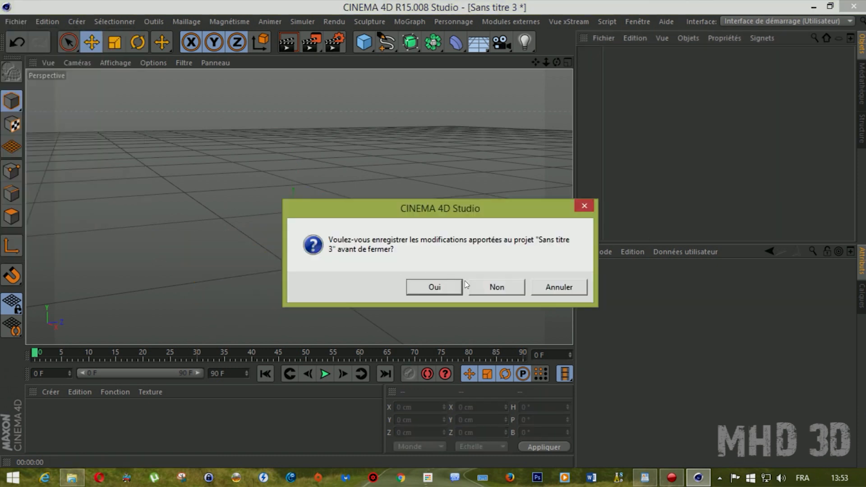
click(493, 284)
mouse_move(551, 60)
mouse_down()
mouse_move(300, 207)
mouse_move(547, 64)
mouse_up()
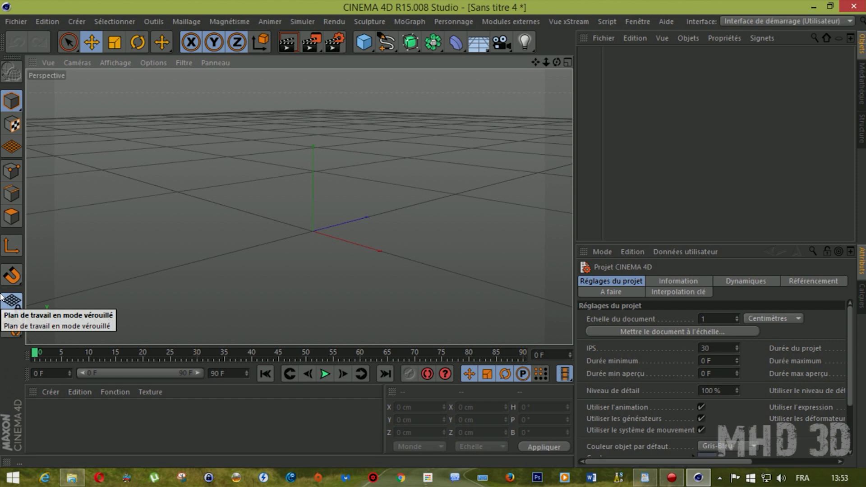
click(671, 477)
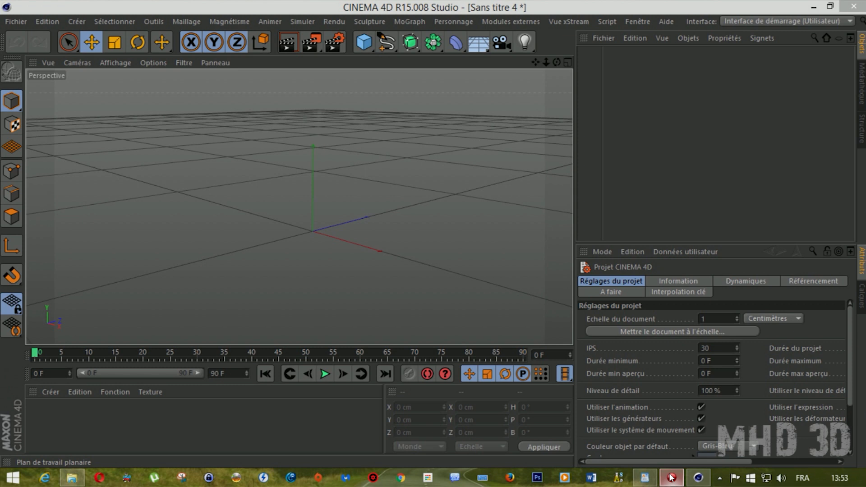
click(671, 478)
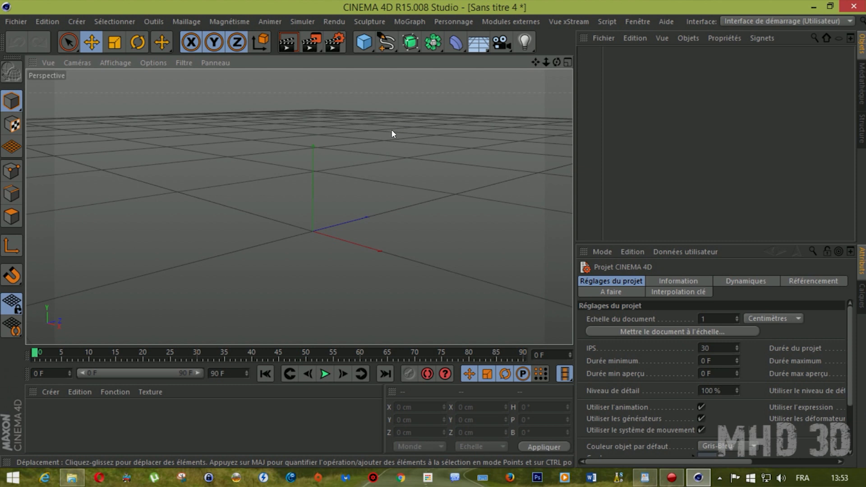
Add a 200 cm cube and raise it to about Y 118 cm
click(364, 42)
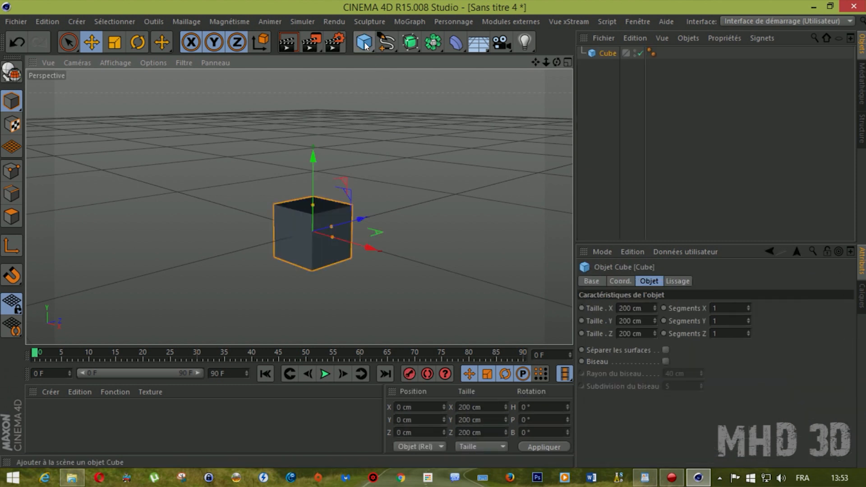
drag(307, 170, 327, 124)
Switch the viewport display to Gouraud shading with lines and view the cube up close from its front side
click(116, 64)
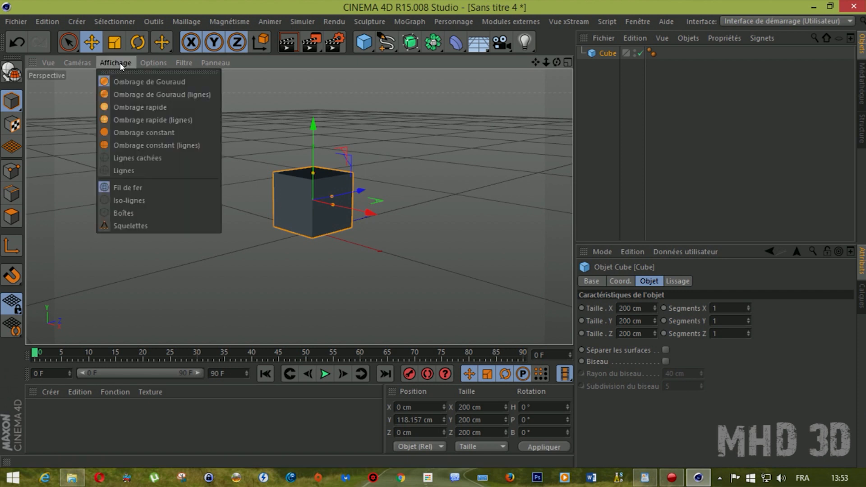
click(122, 96)
scroll(299, 207, up, 5)
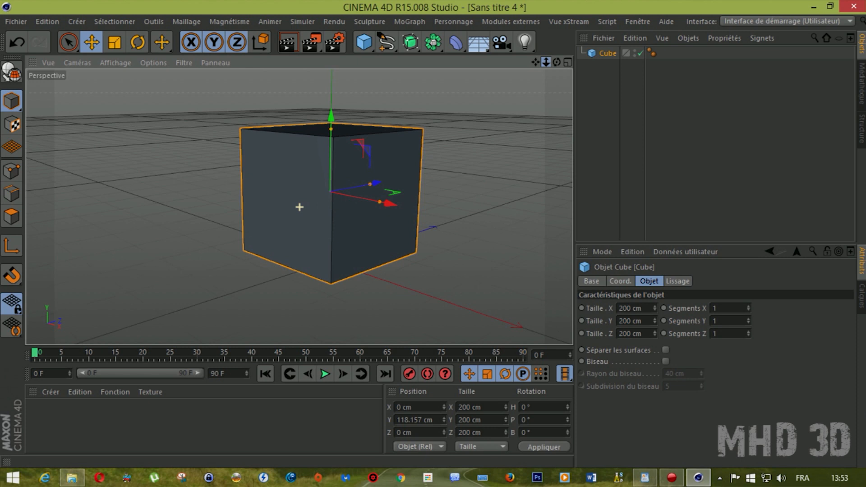
drag(557, 62, 528, 64)
alt+drag(298, 206, 549, 59)
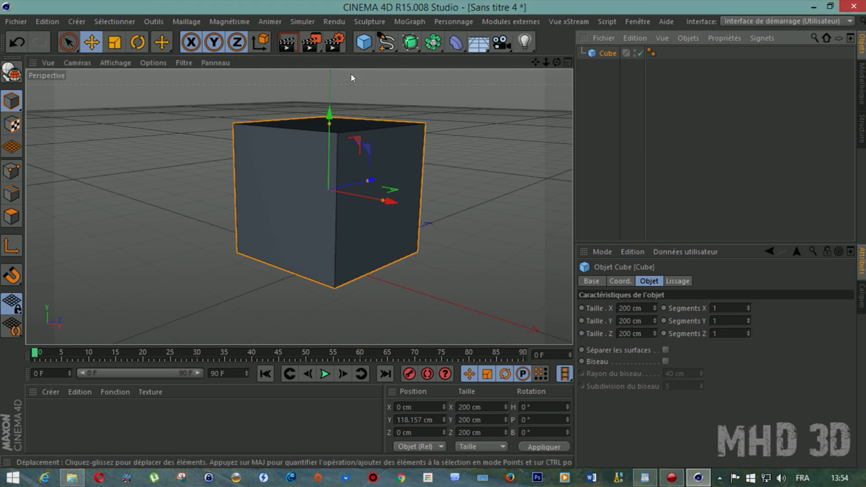
drag(556, 62, 498, 52)
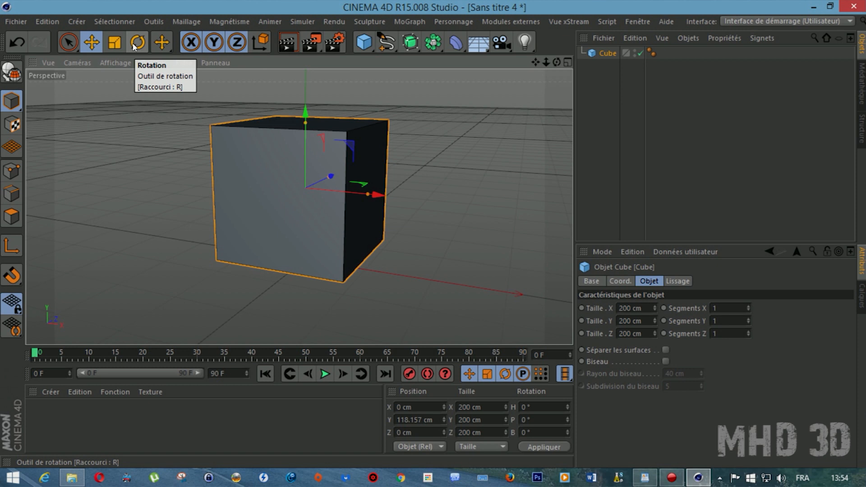
Stretch the cube along all three axes to about 431 × 210 × 376 cm
drag(366, 193, 446, 205)
mouse_move(305, 130)
mouse_down()
mouse_move(305, 54)
mouse_move(305, 116)
mouse_up()
drag(330, 177, 348, 181)
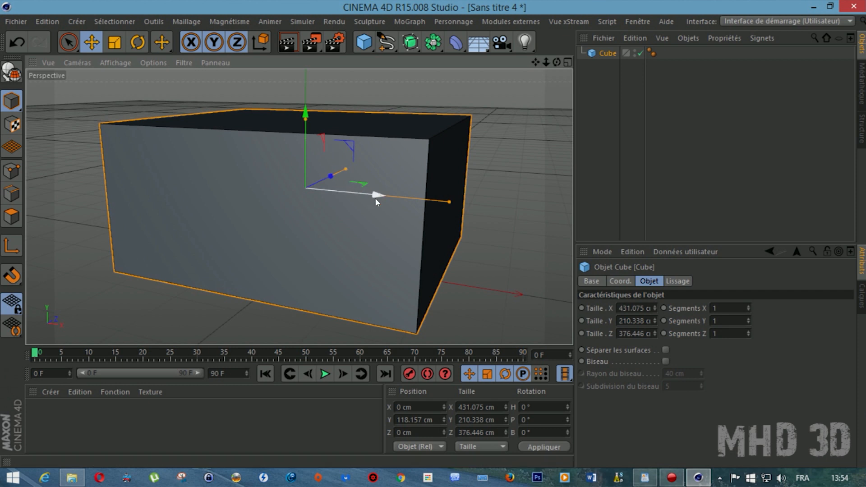
Undo the three size changes on the cube
click(24, 44)
click(24, 43)
click(23, 43)
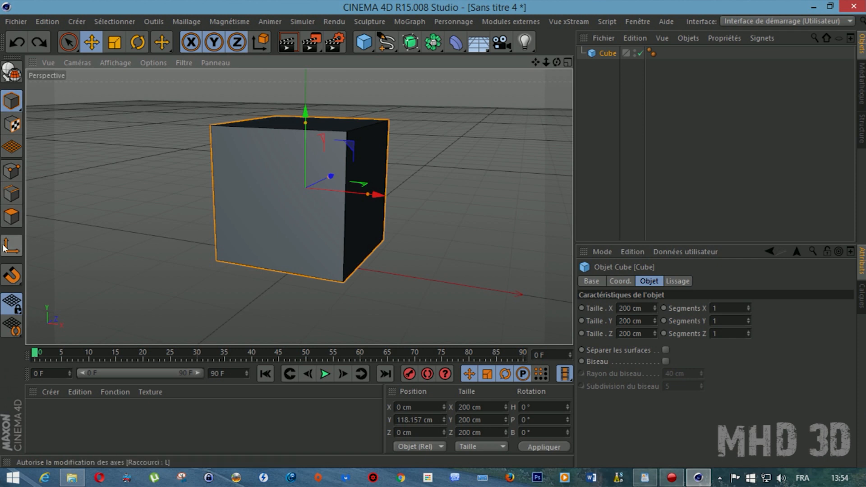
Try the point and polygon modes on the parametric cube and return to Model mode
click(607, 53)
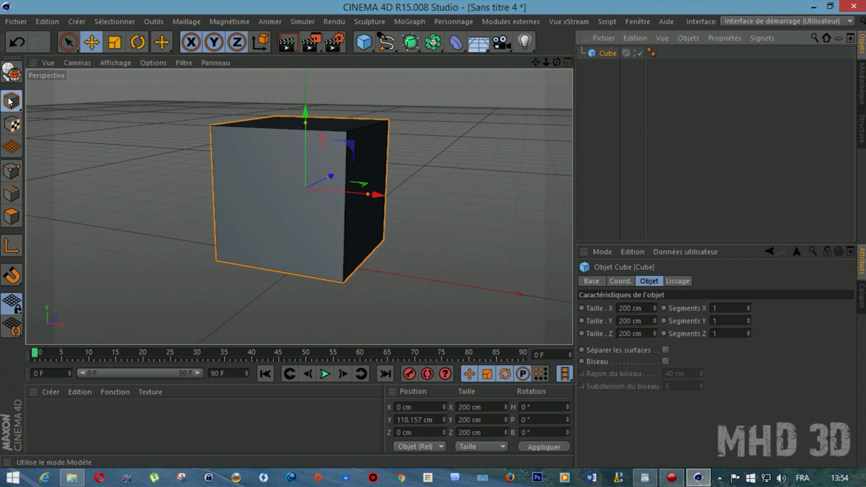
click(11, 171)
click(12, 217)
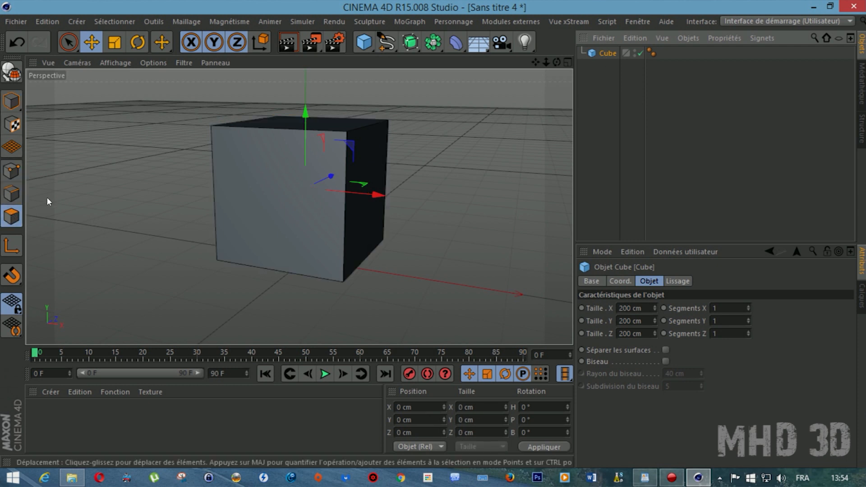
drag(556, 62, 537, 79)
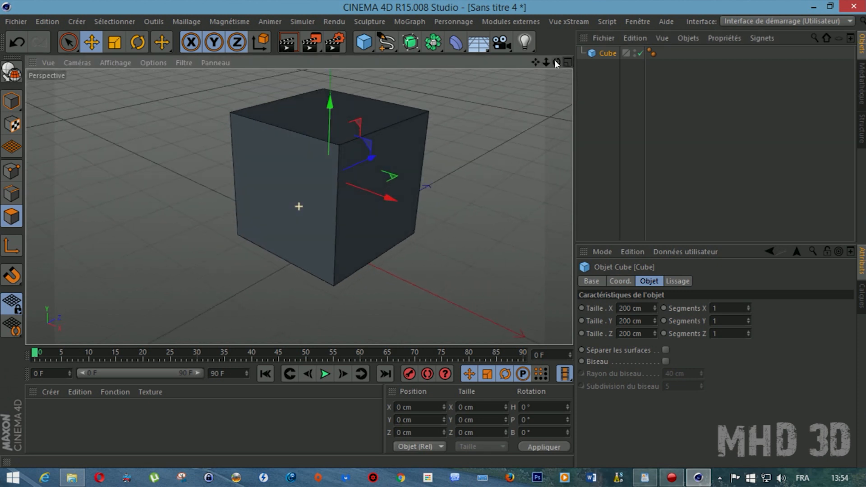
click(11, 101)
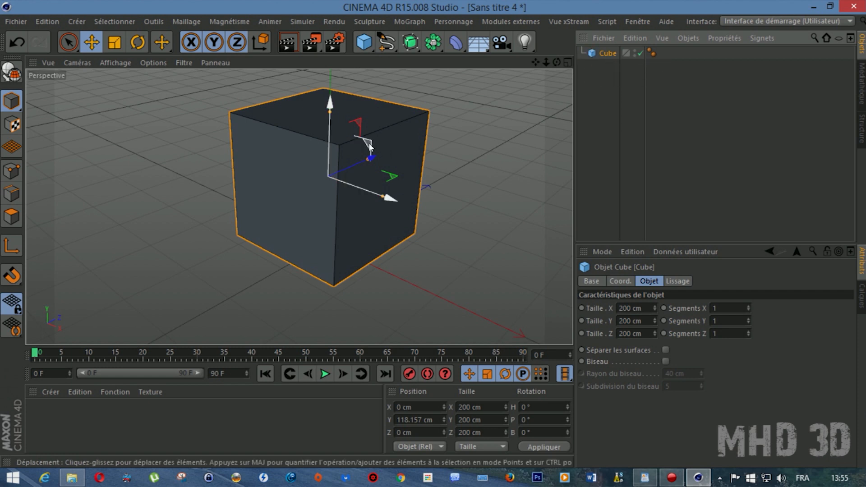
Add a sphere with a 100 cm radius, delete it, and reselect the cube
click(364, 50)
click(673, 77)
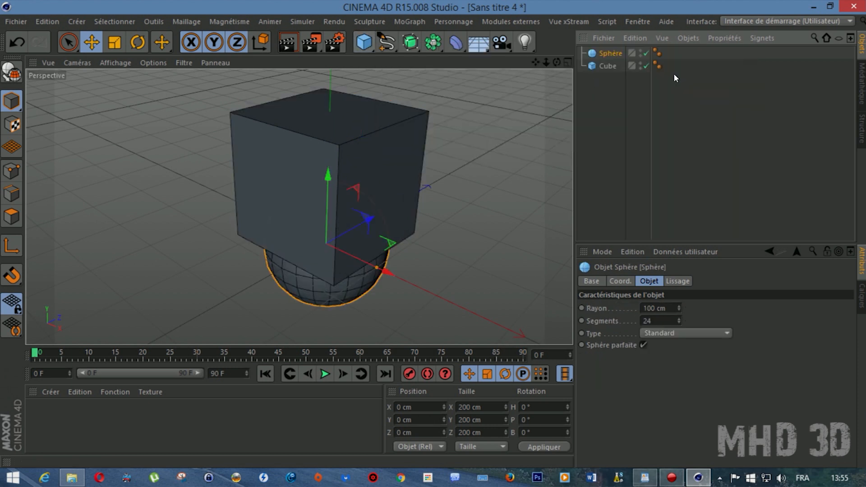
key(Delete)
click(599, 52)
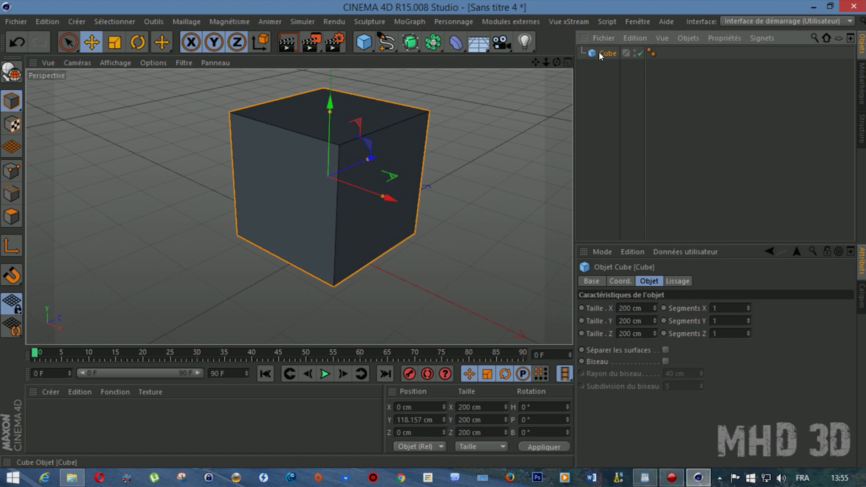
click(593, 87)
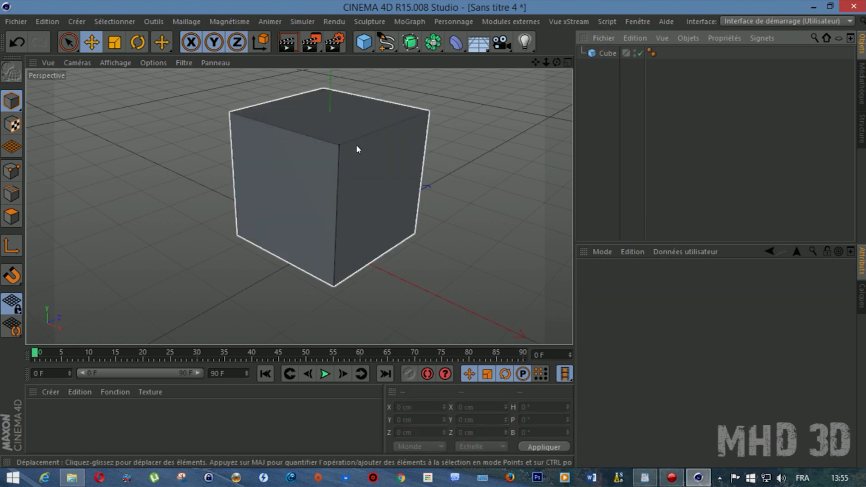
click(610, 53)
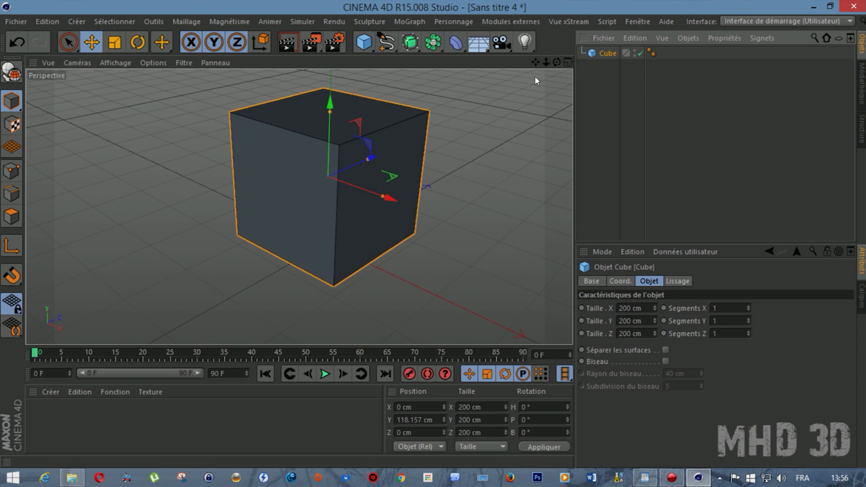
Convert the parametric cube into an editable polygon object and stay in Model mode
click(14, 75)
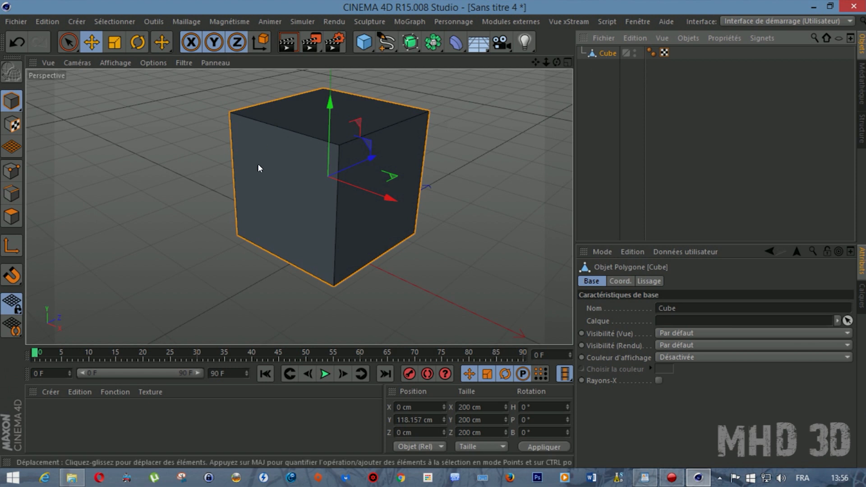
click(12, 99)
drag(557, 62, 380, 246)
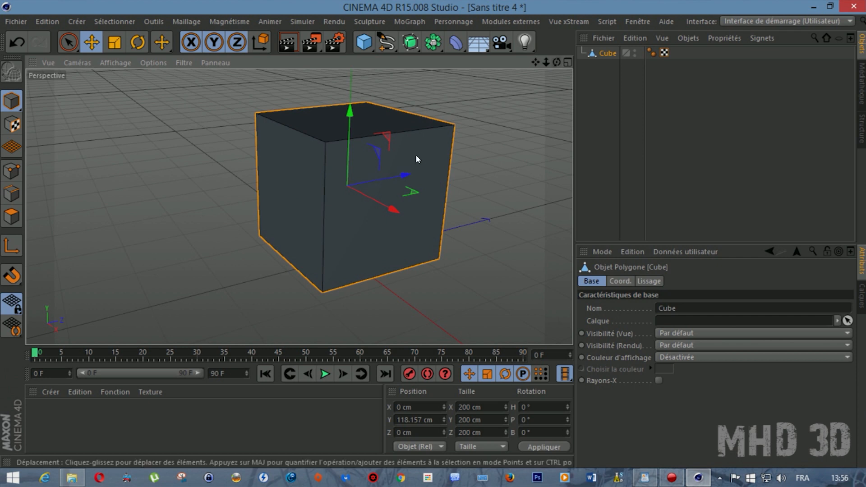
In polygon mode, select the cube's positive X face and pull it outward to about X 136 cm
click(8, 219)
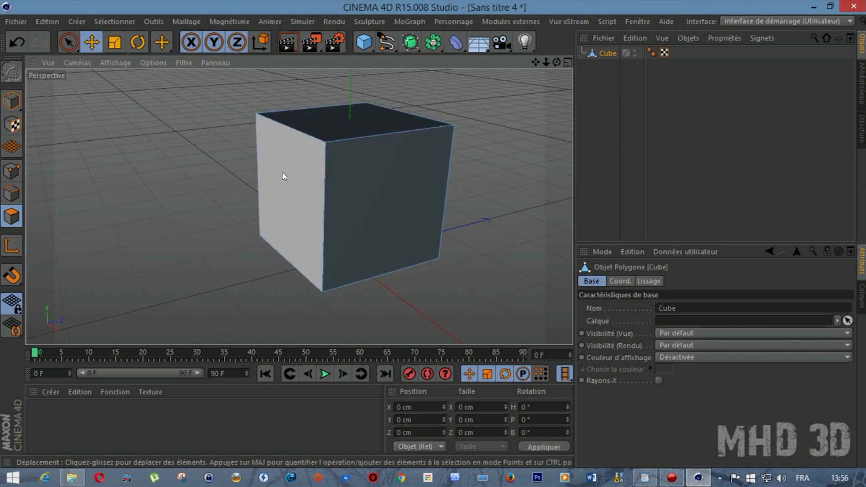
drag(557, 63, 292, 207)
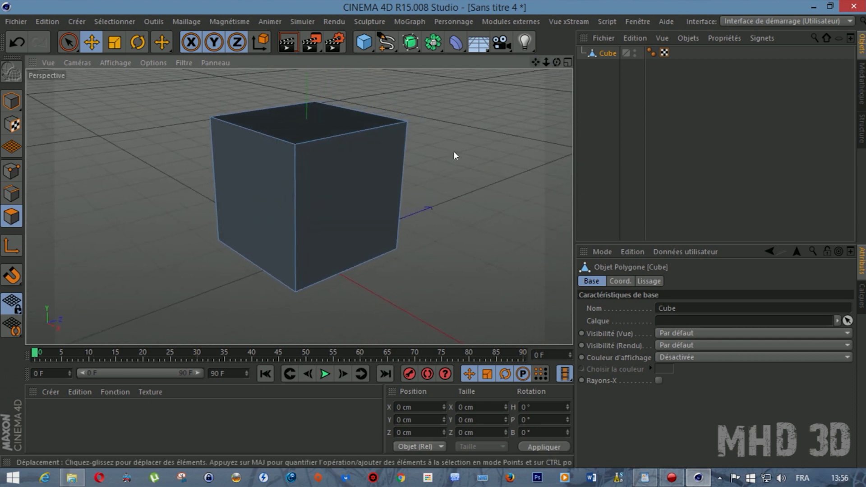
click(316, 178)
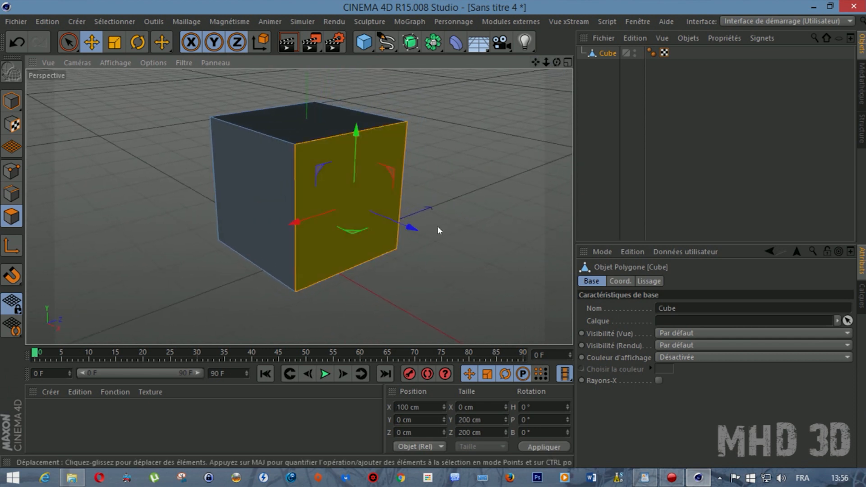
drag(411, 228, 440, 222)
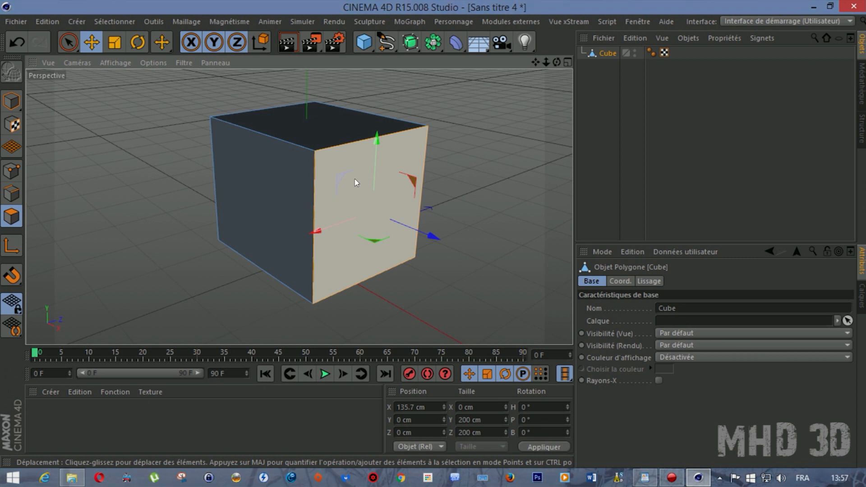
Delete the pulled-out face to look inside the cube, and undo the deletion
key(Delete)
mouse_move(556, 62)
mouse_down()
mouse_move(298, 206)
mouse_move(533, 63)
mouse_move(509, 64)
mouse_move(555, 63)
mouse_up()
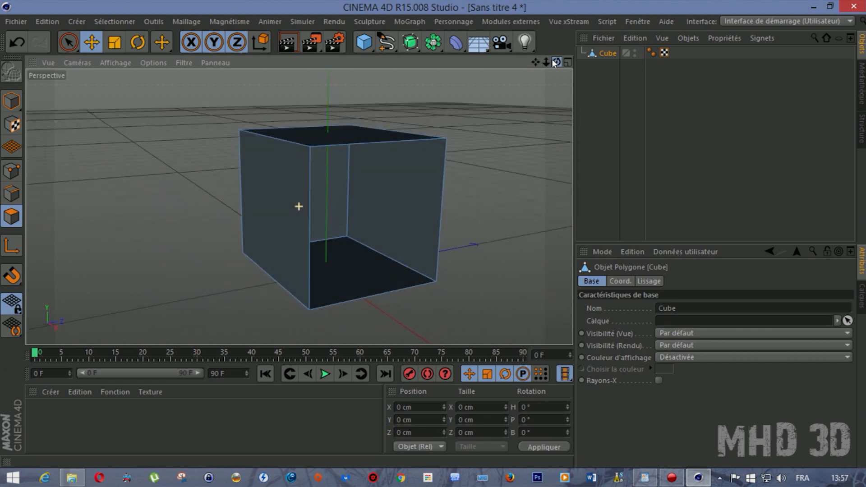
click(20, 49)
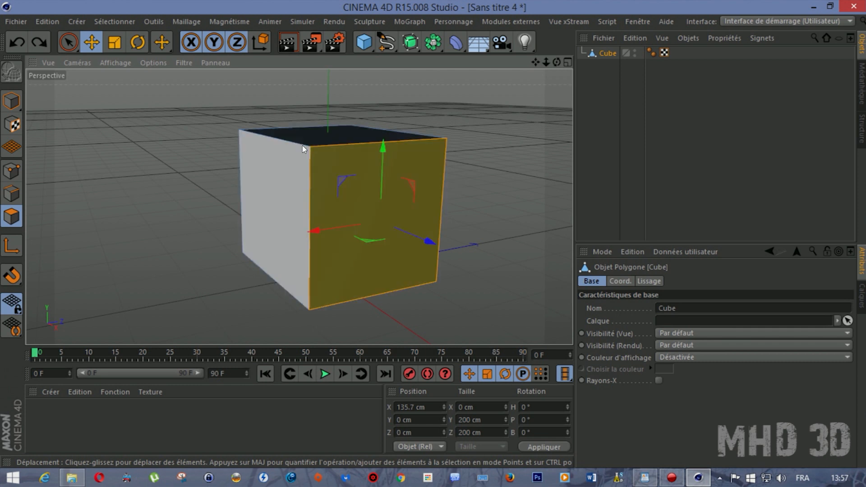
Switch to edge mode and select individual edges of the positive X face one at a time
click(12, 193)
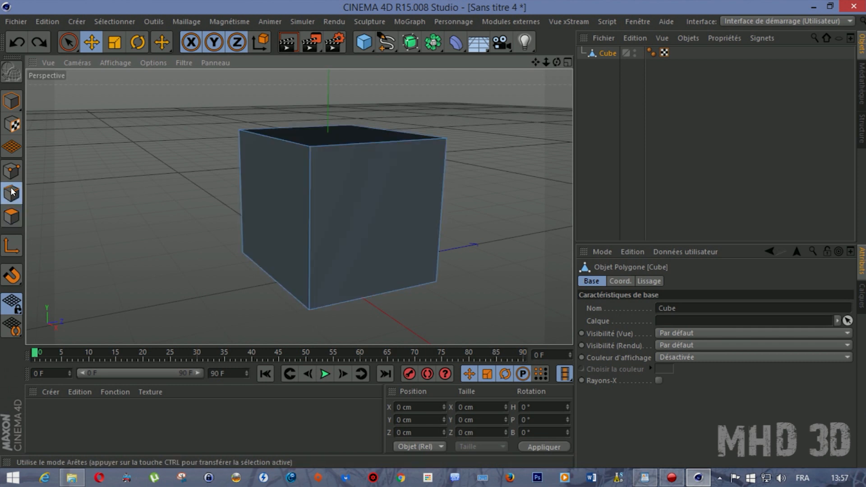
click(308, 185)
click(386, 143)
click(441, 176)
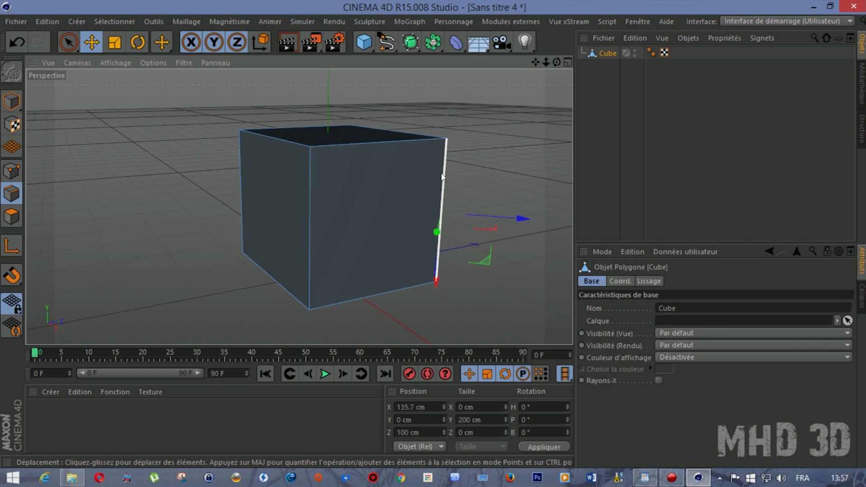
Select all four edges of the positive X face together and push them back to about X 97 cm
click(369, 296)
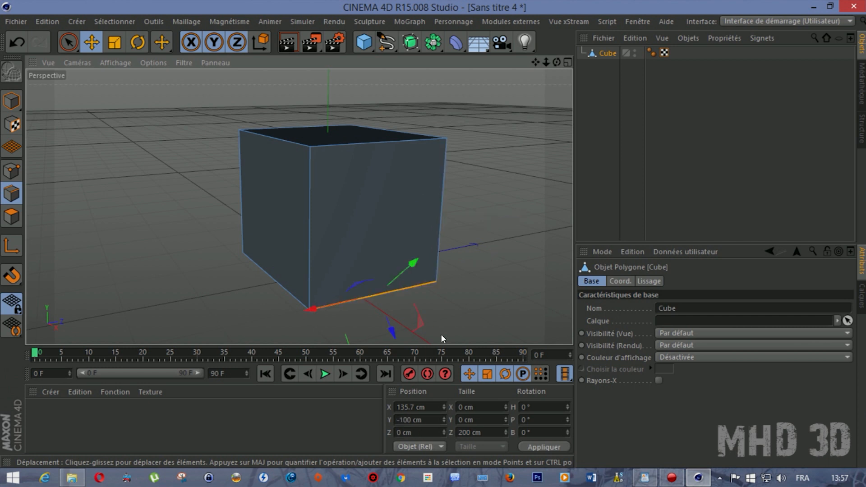
shift+click(312, 201)
shift+click(392, 146)
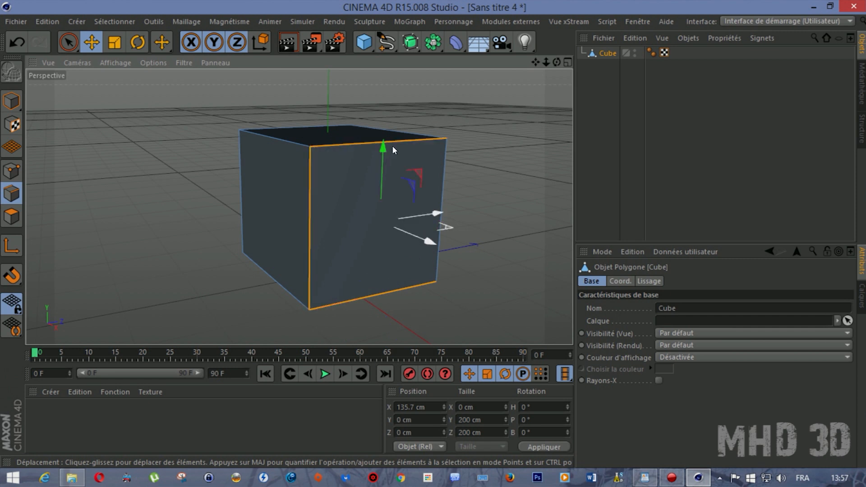
shift+click(444, 158)
drag(424, 236, 406, 243)
Move one vertical edge of the positive X face on its own and undo the move
click(296, 180)
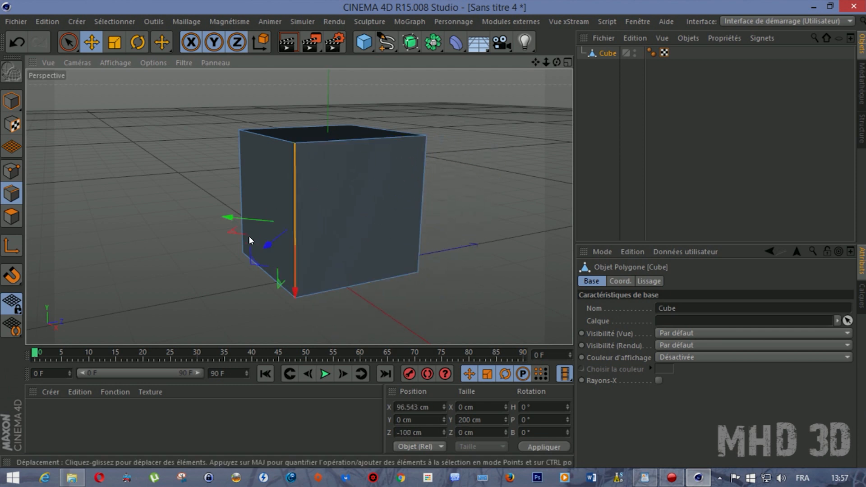
drag(243, 232, 310, 253)
click(17, 42)
Switch to point mode and select individual top corner points of the cube from different sides
click(12, 172)
click(294, 144)
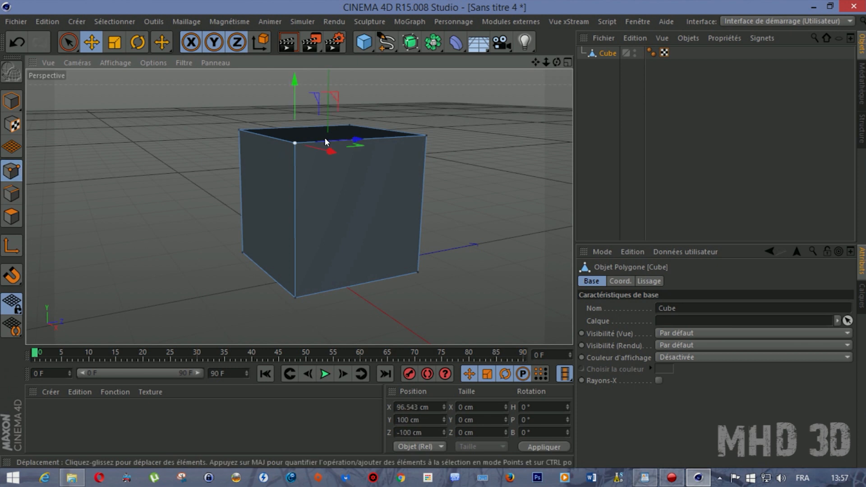
drag(556, 63, 240, 155)
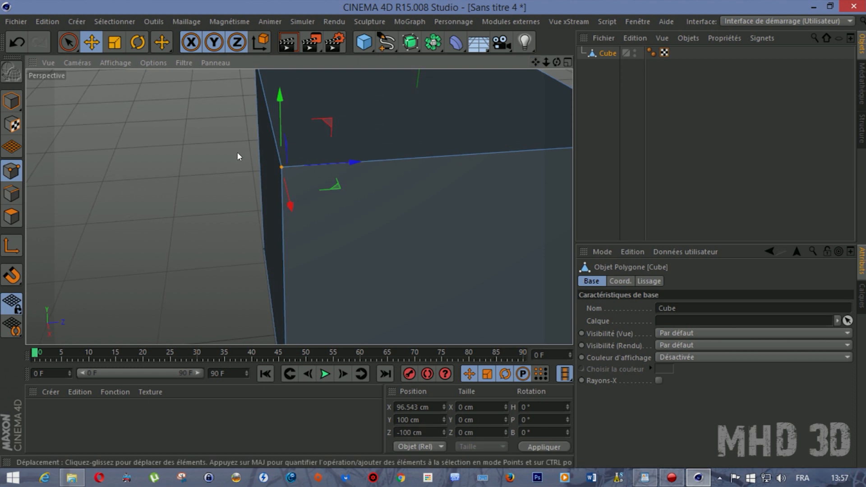
drag(546, 62, 547, 63)
alt+drag(299, 206, 293, 186)
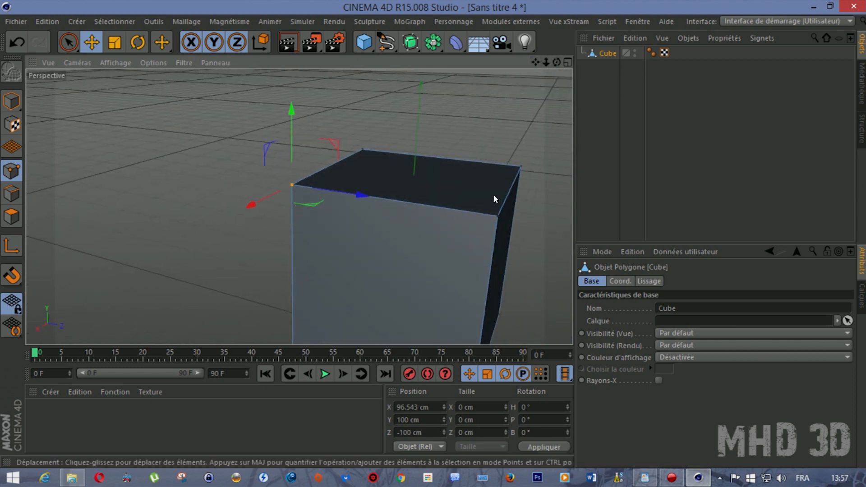
click(498, 218)
drag(535, 62, 550, 128)
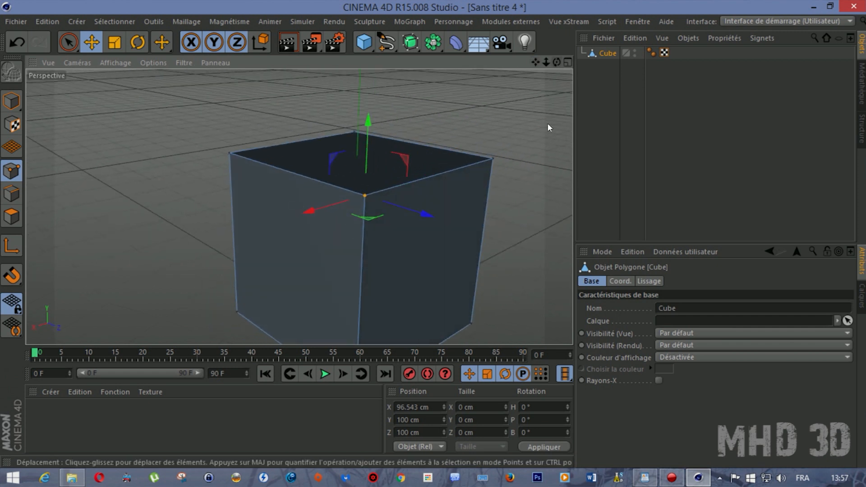
Select the two top corner points of the positive X face together and nudge them slightly along Y
click(493, 159)
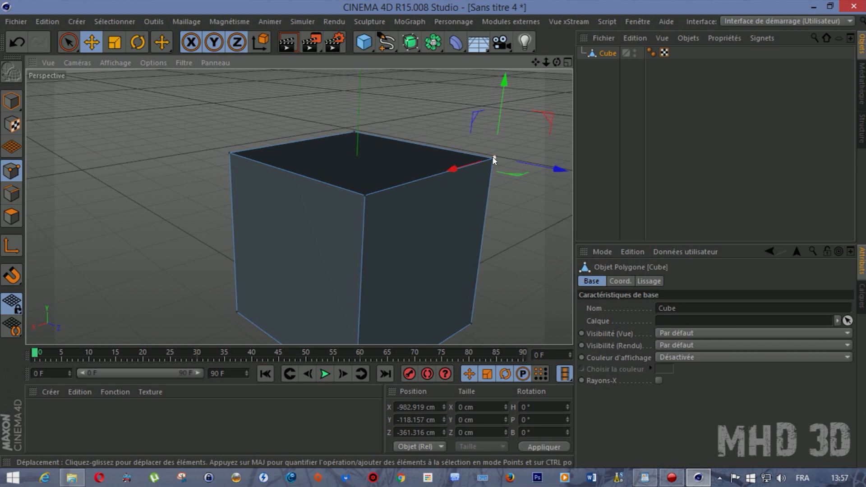
drag(556, 62, 510, 68)
shift+click(166, 193)
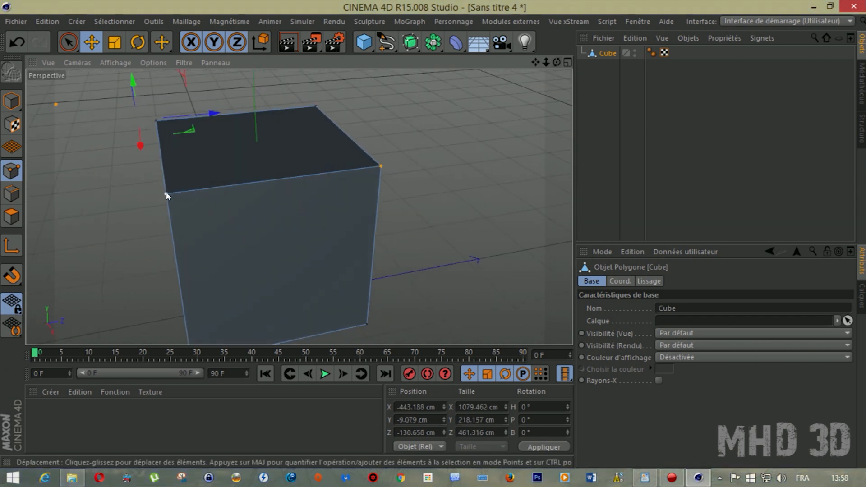
mouse_move(132, 81)
mouse_down()
mouse_move(113, 157)
mouse_move(131, 130)
mouse_move(112, 104)
mouse_move(131, 83)
mouse_up()
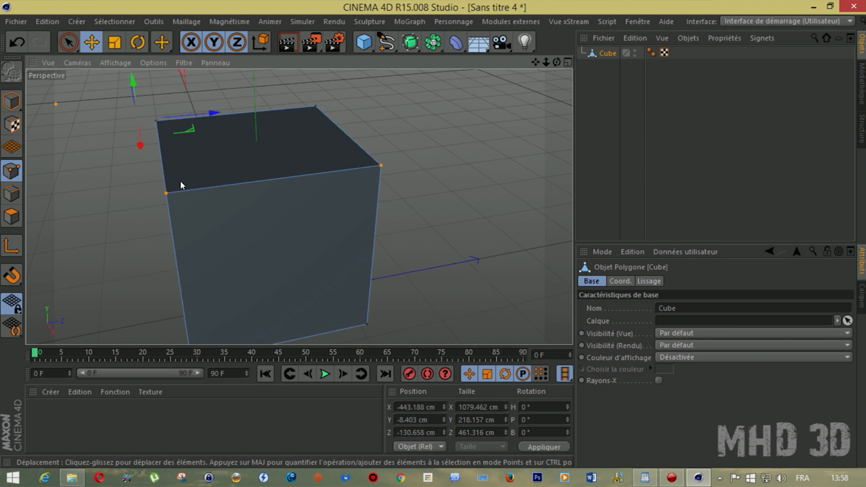
Delete the selected corner points, inspect the remaining faces, and undo the deletion
key(Delete)
drag(556, 62, 510, 66)
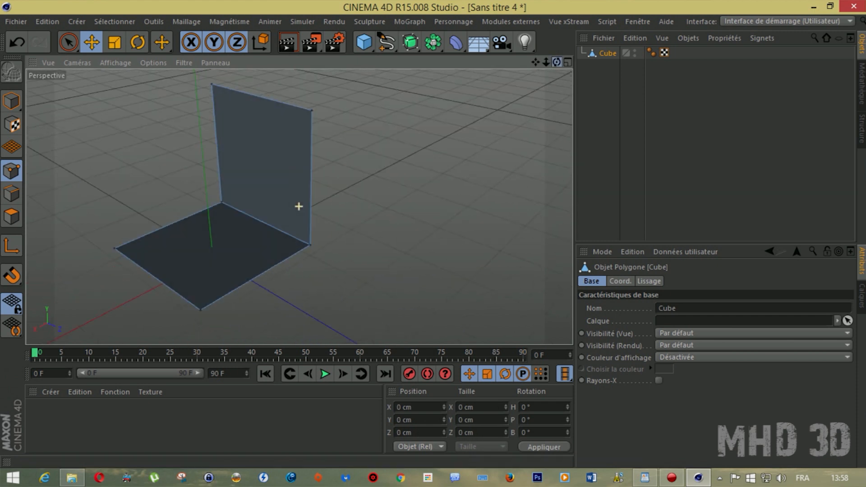
click(16, 41)
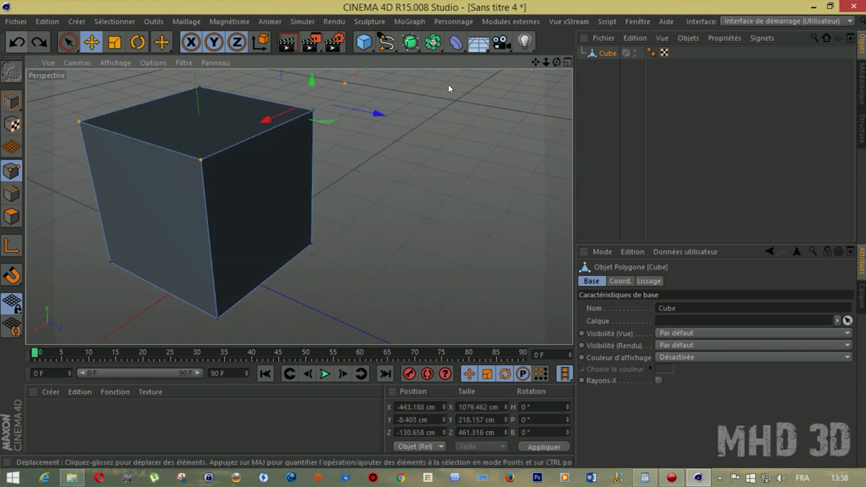
Undo all point, edge and polygon edits back to the parametric 200 cm cube
click(604, 54)
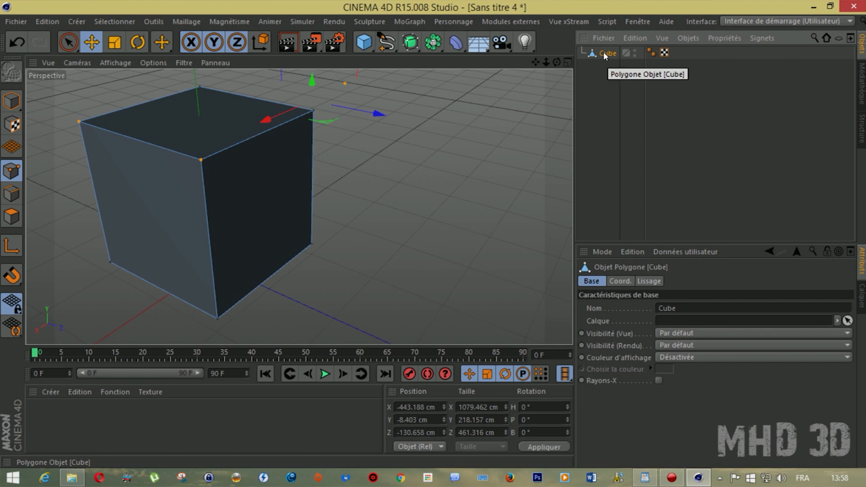
click(18, 41)
click(18, 41)
click(18, 41)
click(19, 39)
click(20, 38)
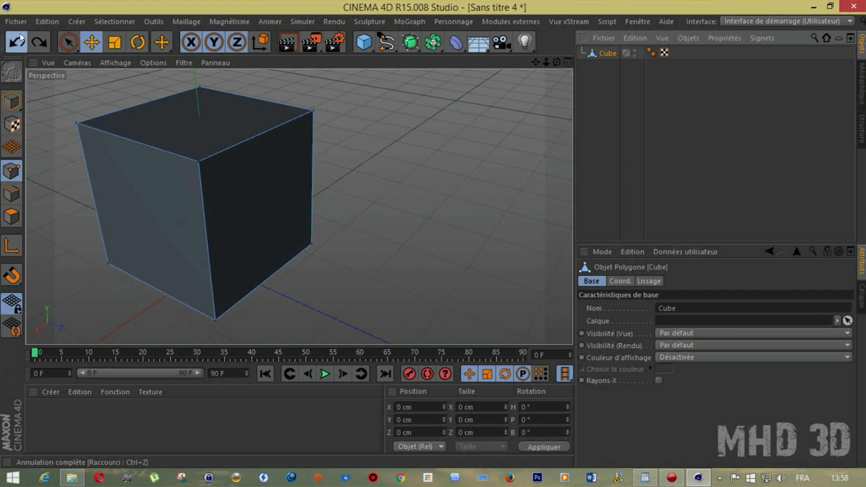
drag(557, 62, 578, 81)
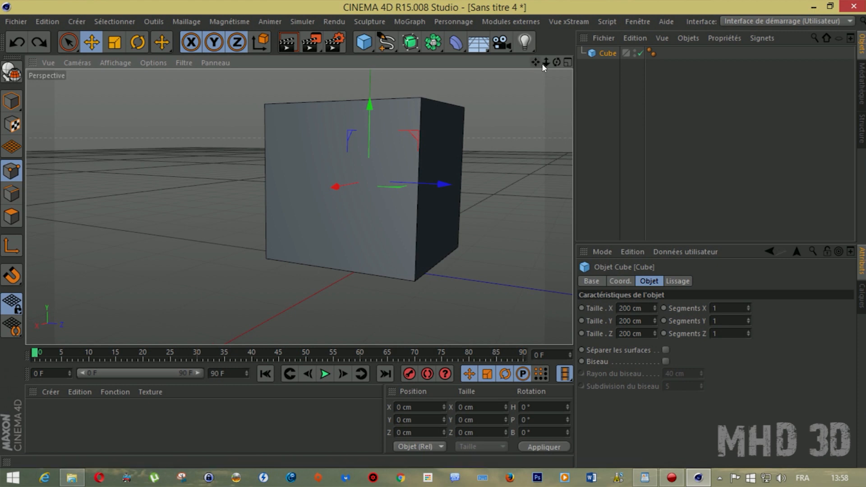
Select the parametric cube, view it from an upper corner angle, and return to Model mode
click(600, 54)
drag(536, 62, 491, 90)
drag(557, 64, 447, 95)
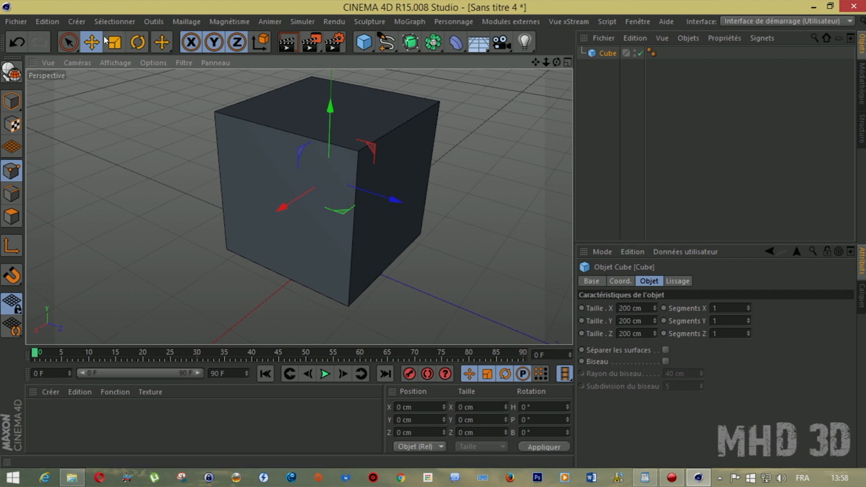
click(11, 101)
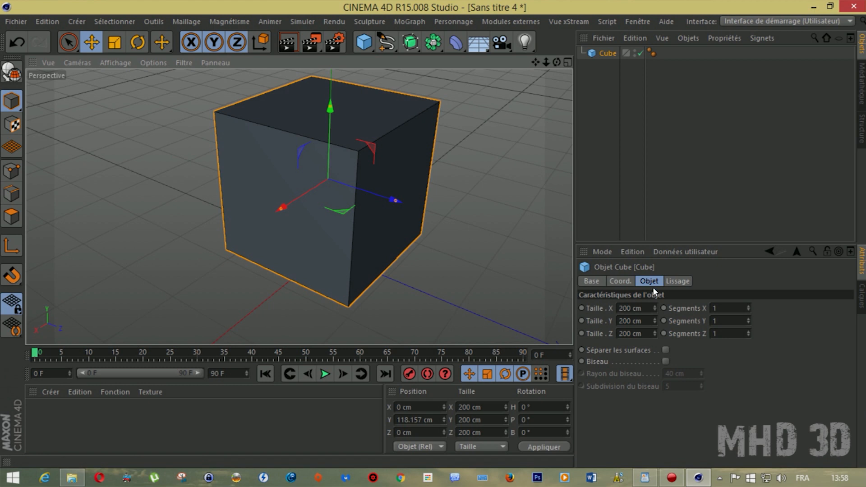
Try 10 segments along the cube's X axis, settle on 5, and set the Y segments to 5
click(723, 307)
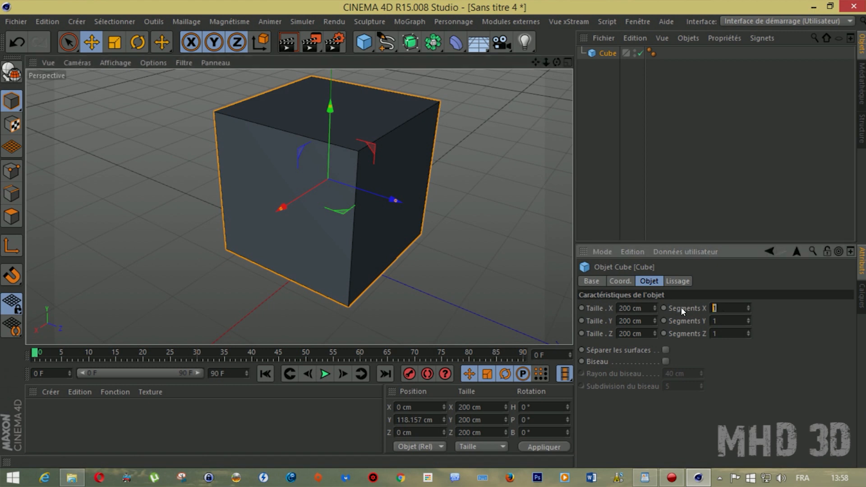
text(10)
key(Return)
click(735, 309)
text(5)
key(Return)
key(Tab)
text(5)
key(Return)
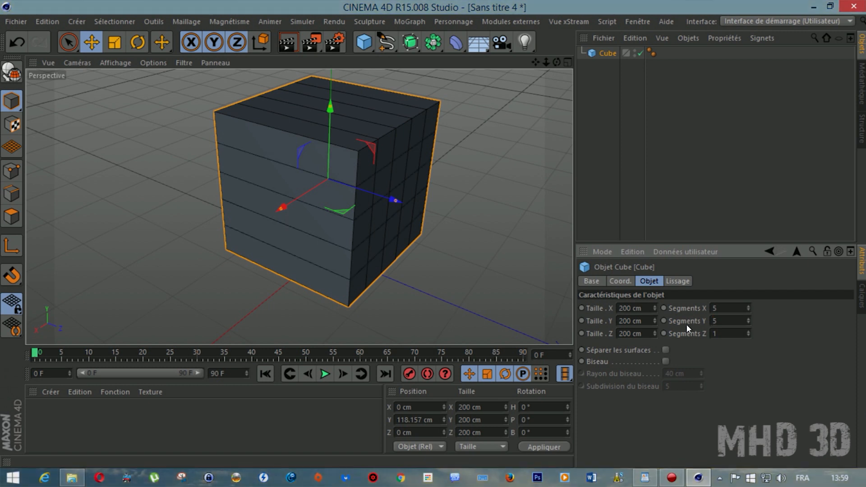
Set the cube's Y segments to 1 and its Z segments to 5
click(710, 321)
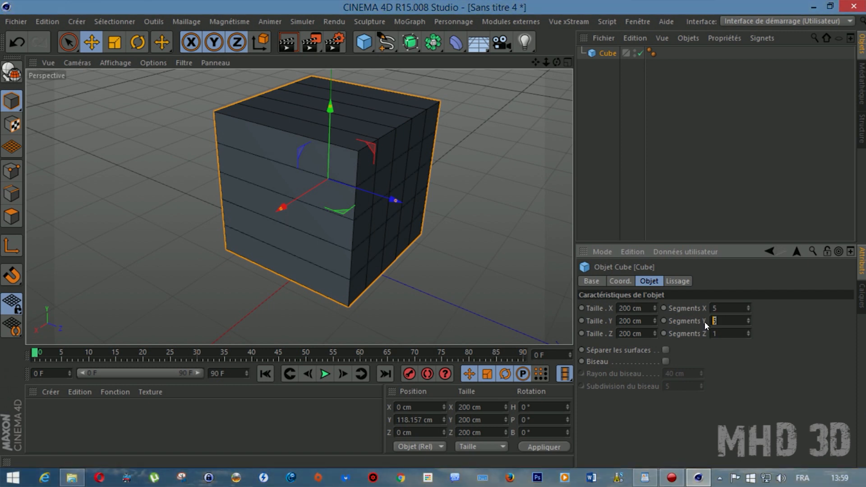
text(1)
key(Return)
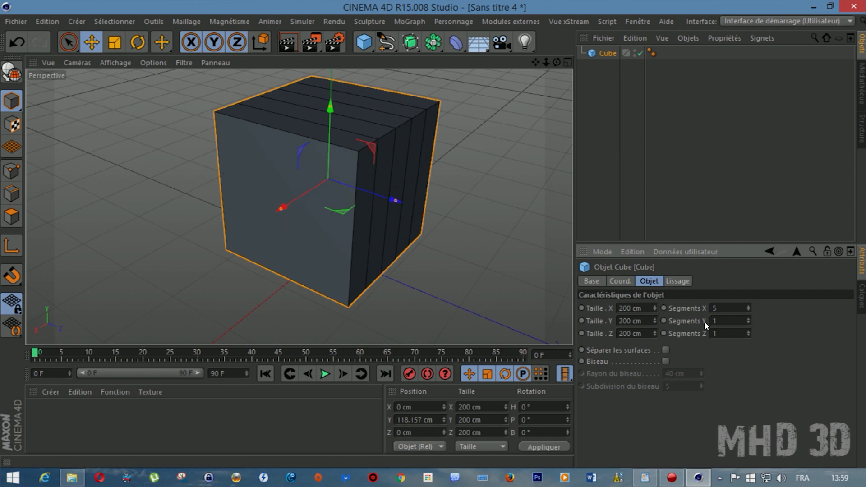
key(Tab)
text(5)
key(Return)
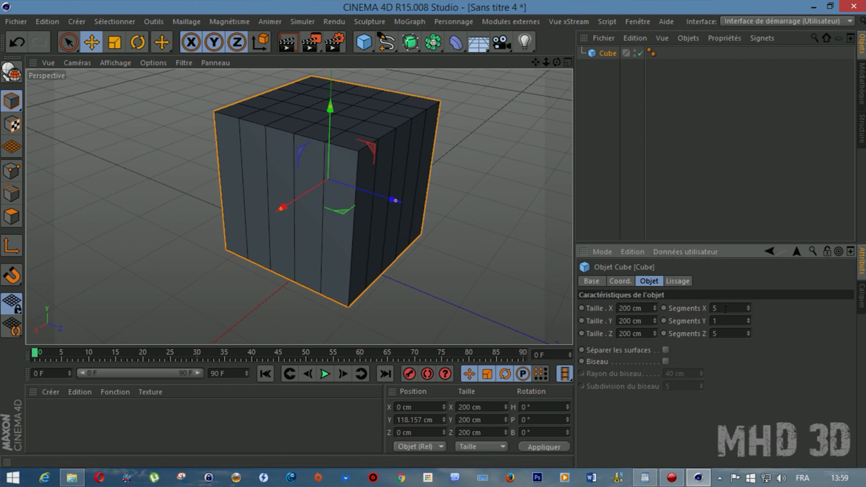
key(Return)
click(17, 42)
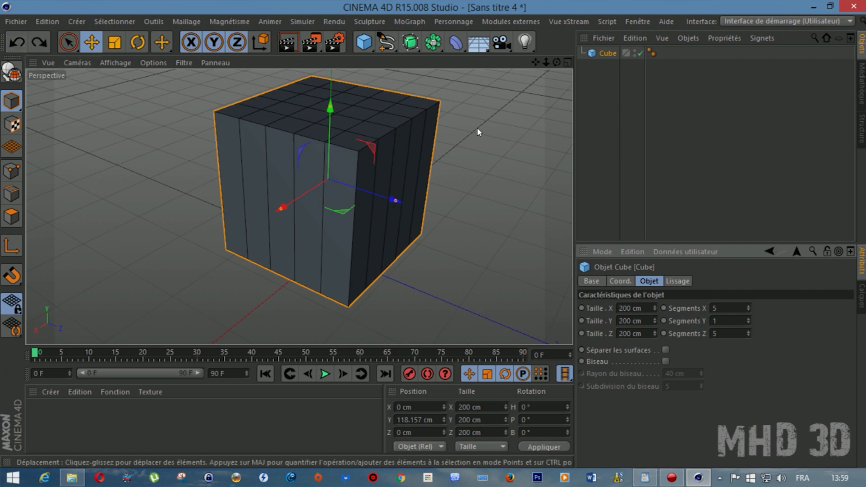
text(2)
key(Return)
click(17, 42)
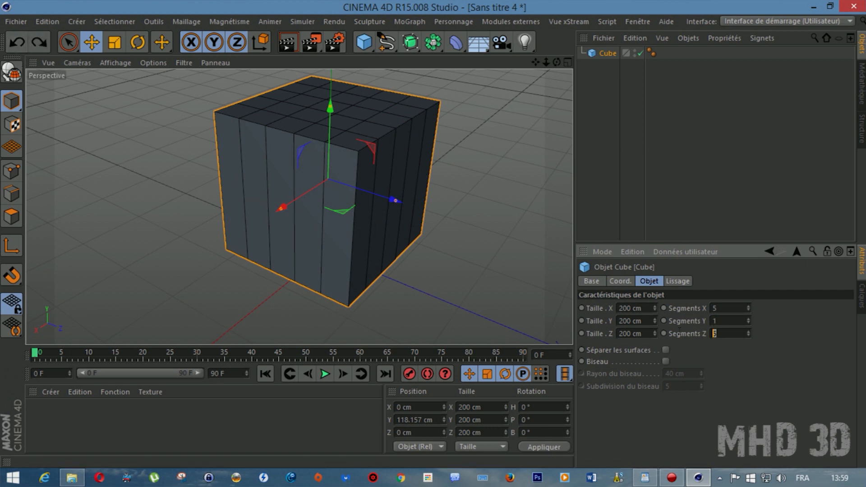
Try 6 segments along the cube's Z axis and settle on 8
text(6)
key(Return)
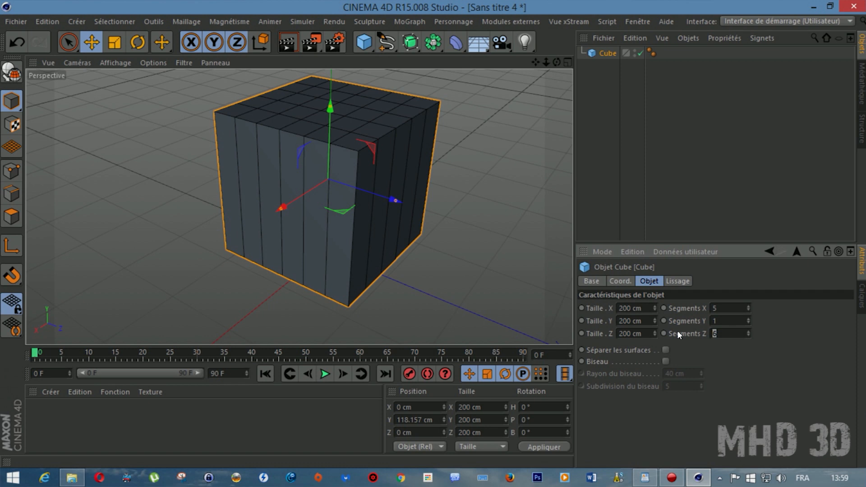
text(8)
key(Return)
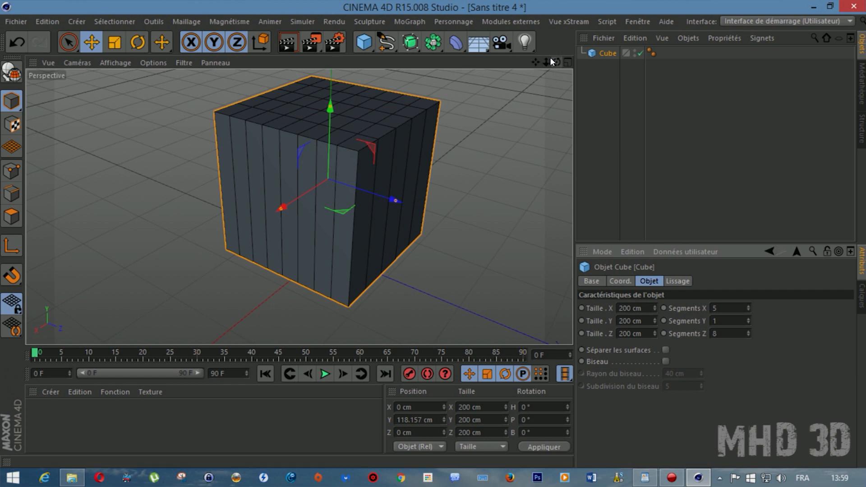
Make the cube editable and scale it down along Y into a slab about 13 cm thick
mouse_move(557, 62)
mouse_down()
mouse_move(558, 40)
mouse_move(551, 60)
mouse_up()
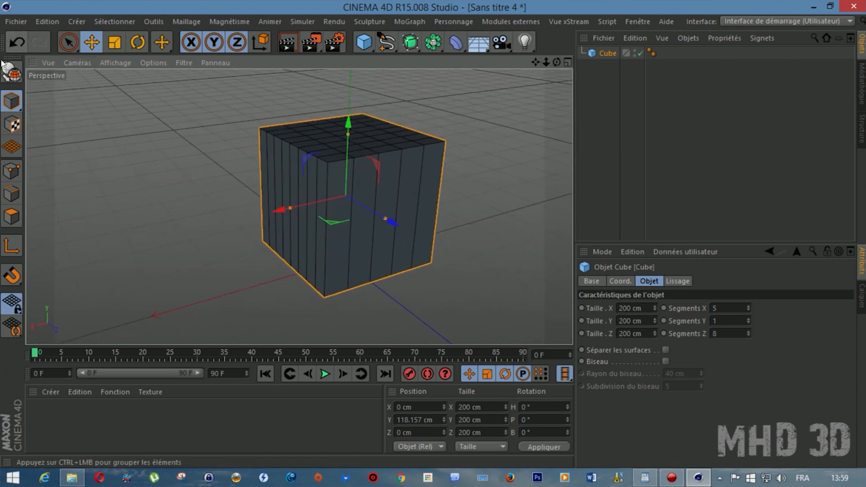
click(12, 71)
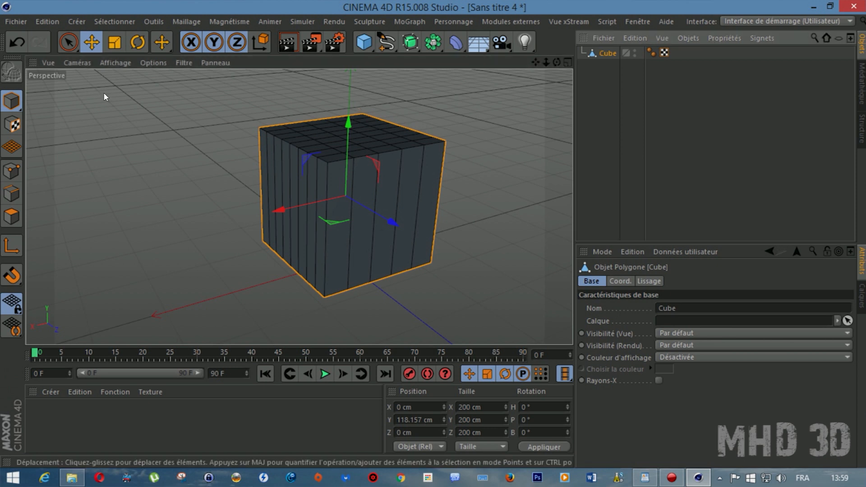
click(114, 41)
drag(348, 121, 299, 207)
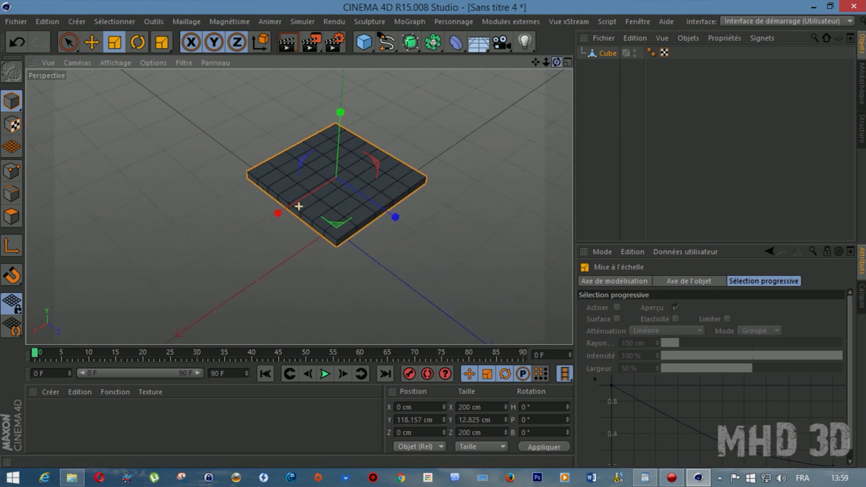
In Polygon mode, select three adjacent top polygons along the slab's negative X edge, starting from the corner
click(15, 217)
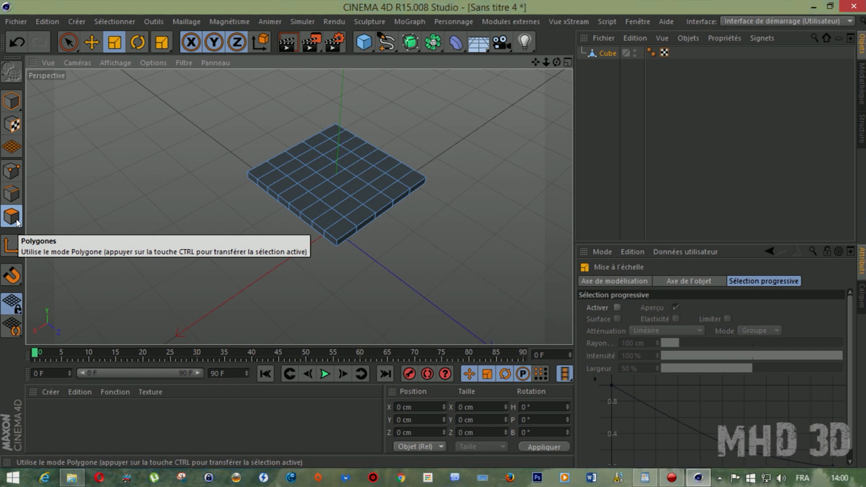
mouse_move(546, 63)
mouse_down()
mouse_move(300, 207)
mouse_move(556, 62)
mouse_up()
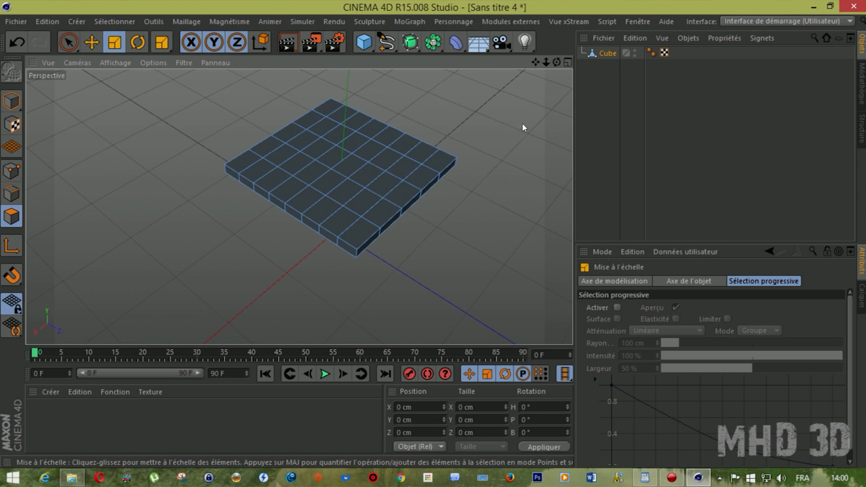
click(431, 167)
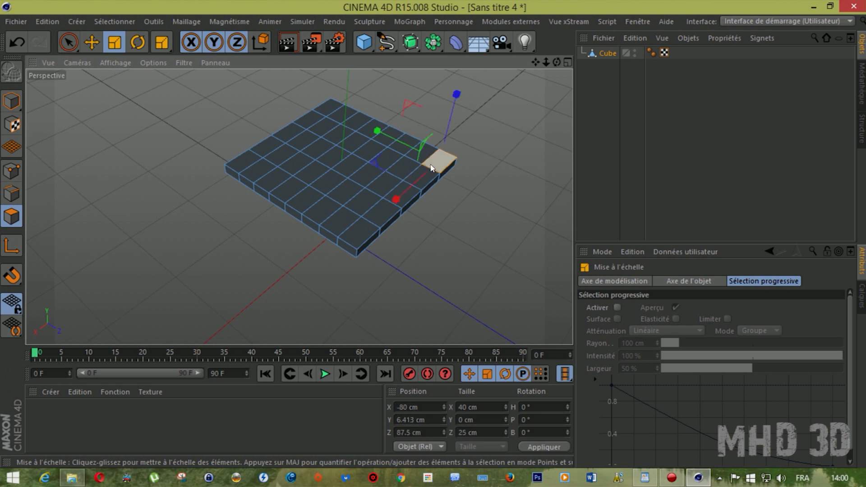
shift+click(426, 159)
shift+click(403, 144)
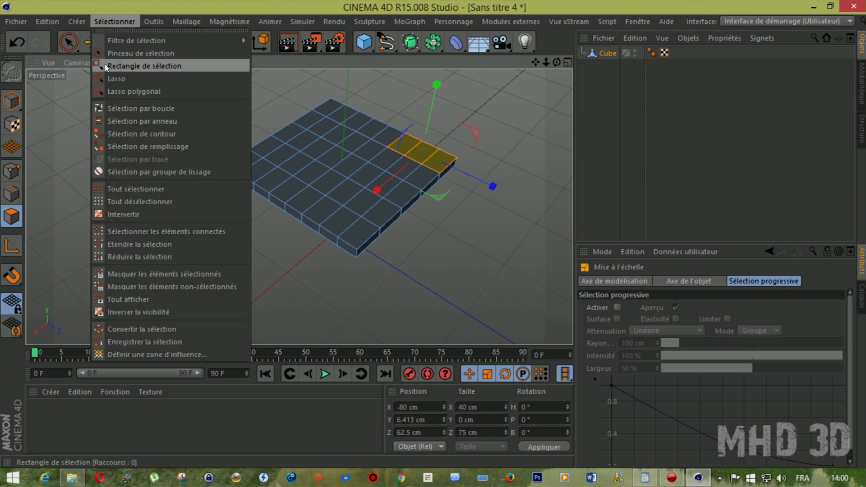
Use Loop Selection to select the polygon loop running around the slab at its negative X edge
click(118, 109)
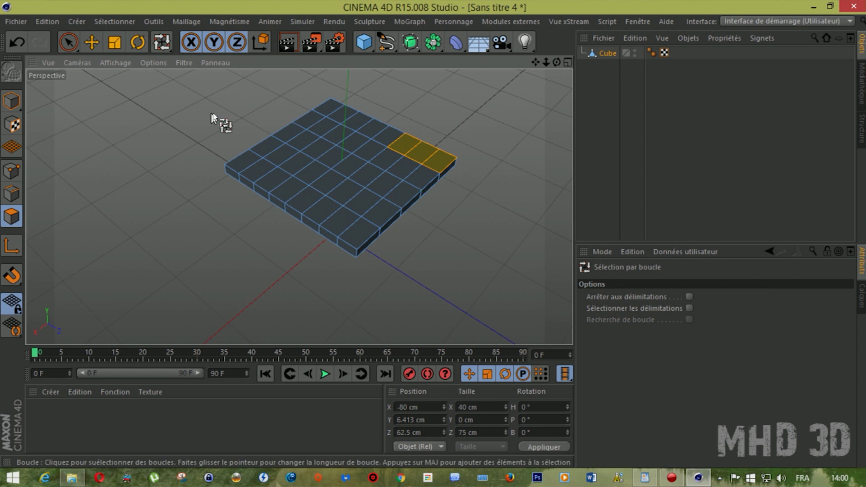
click(387, 148)
mouse_move(557, 63)
mouse_down()
mouse_move(561, 79)
mouse_move(567, 70)
mouse_up()
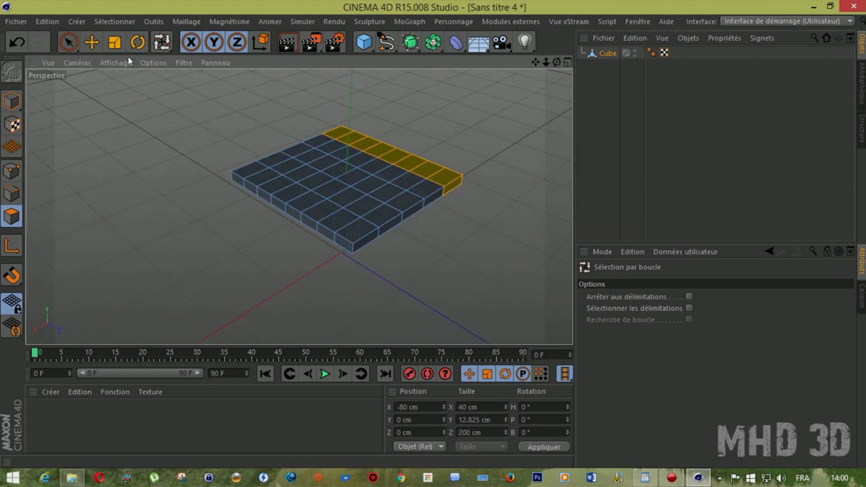
With the Move tool, select only the row of top polygons along the slab's negative X edge
click(92, 42)
drag(554, 63, 451, 242)
mouse_move(557, 62)
mouse_down()
mouse_move(299, 204)
mouse_move(554, 65)
mouse_up()
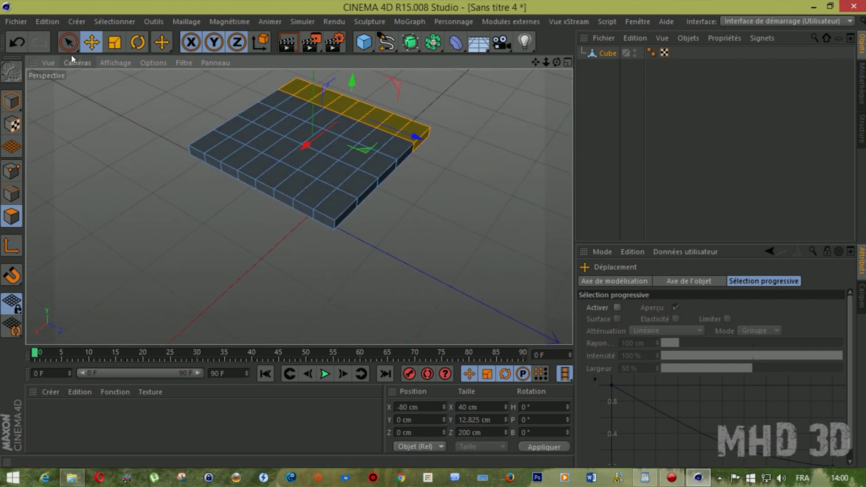
click(406, 130)
shift+click(381, 124)
shift+click(347, 108)
shift+click(333, 102)
shift+click(319, 96)
shift+click(316, 93)
shift+click(294, 86)
Raise the selected row of polygons along Y to about 167 cm and undo the move
drag(551, 61, 300, 206)
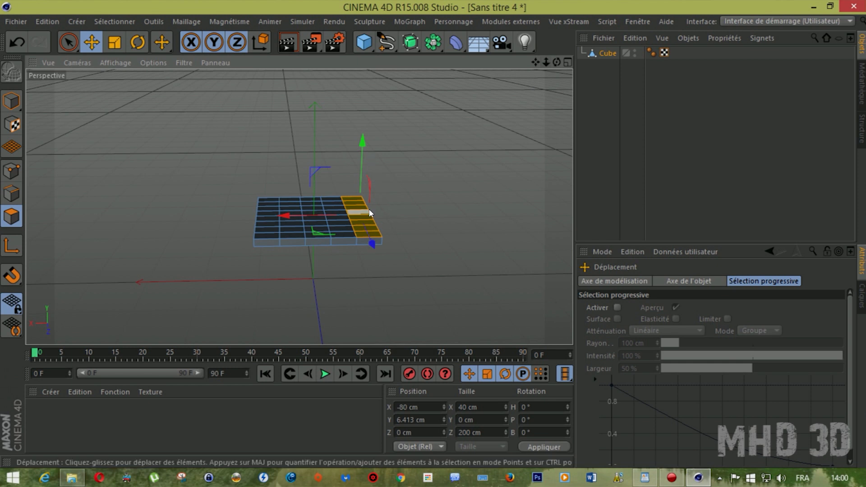
drag(359, 144, 356, 68)
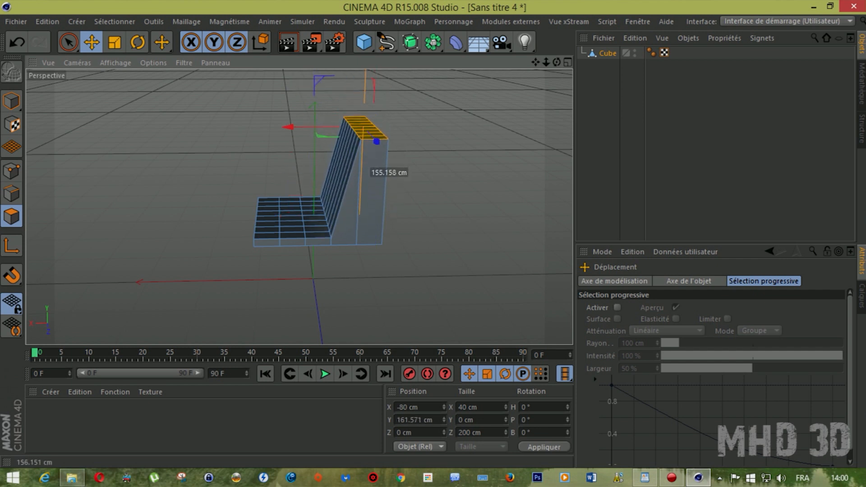
mouse_move(355, 68)
mouse_down()
mouse_move(355, 51)
mouse_move(355, 64)
mouse_up()
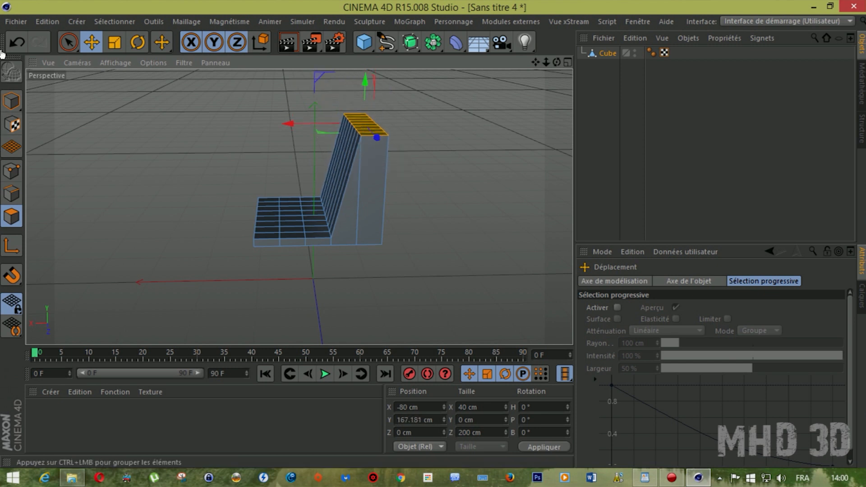
click(17, 42)
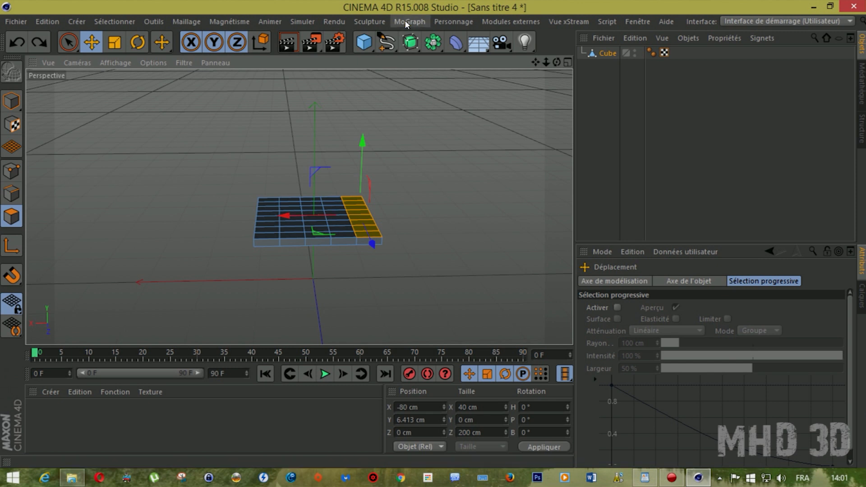
Add a Text spline to the scene and view it together with the slab
click(392, 45)
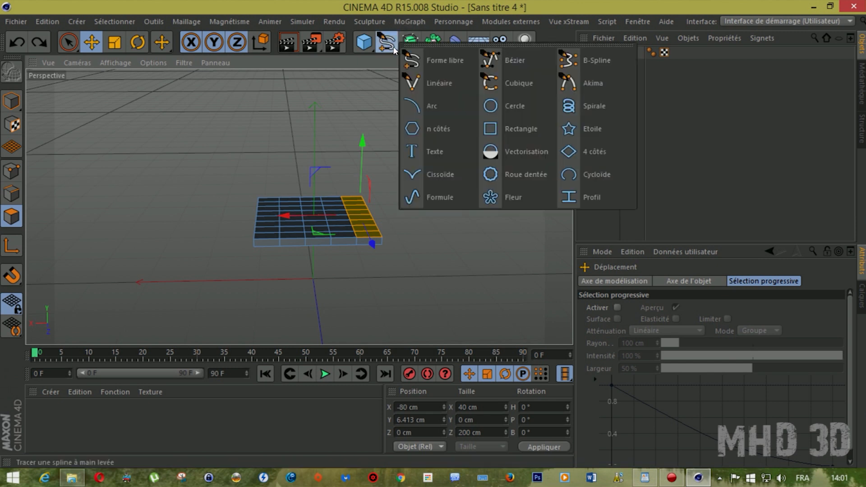
click(426, 147)
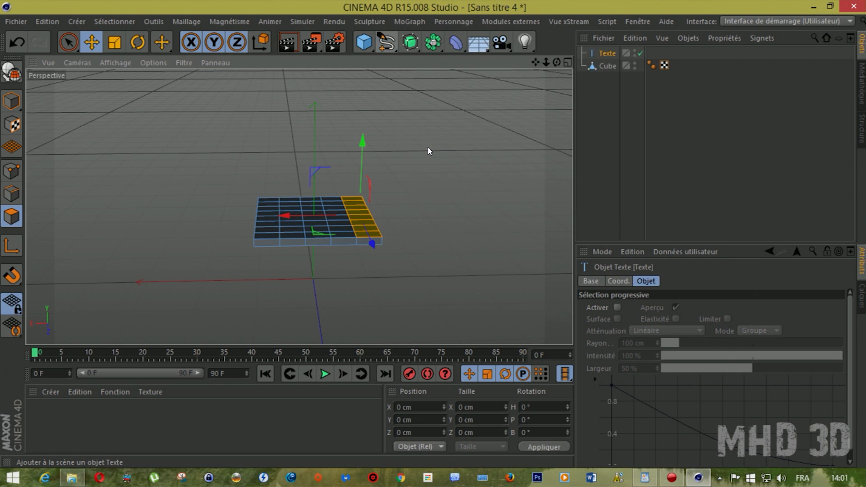
drag(557, 62, 469, 278)
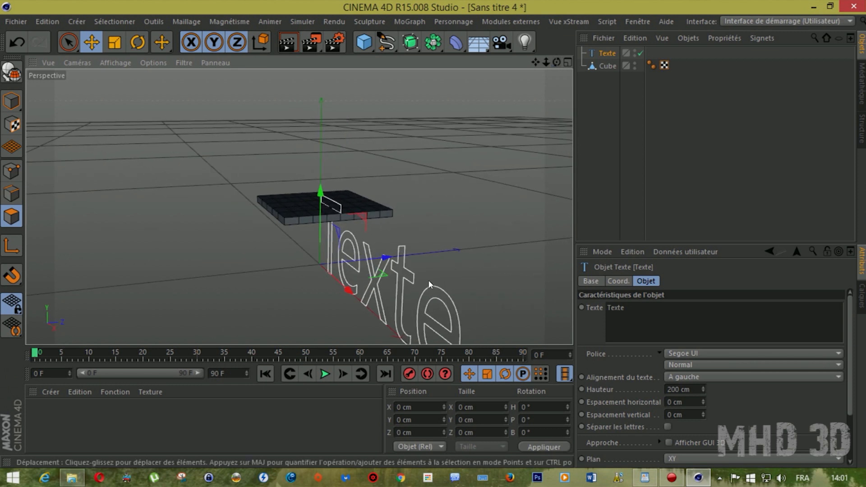
Render the view with the text spline and make sure default lighting is enabled in the render options
click(287, 42)
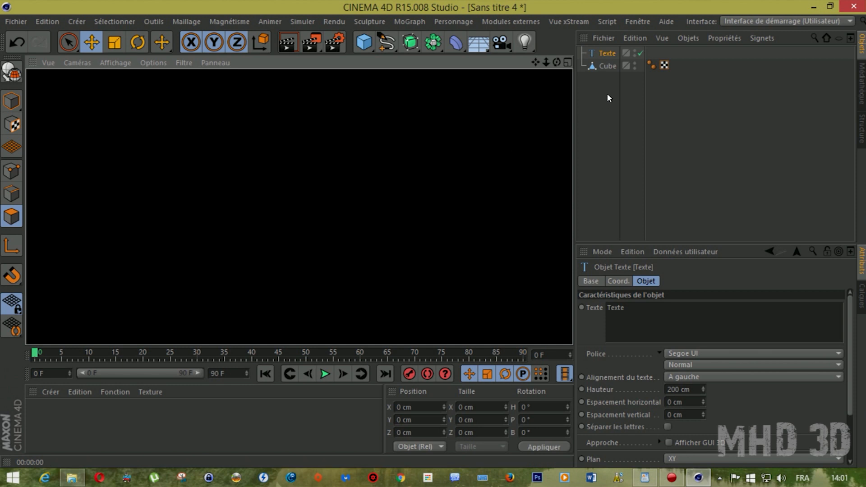
click(372, 77)
click(335, 42)
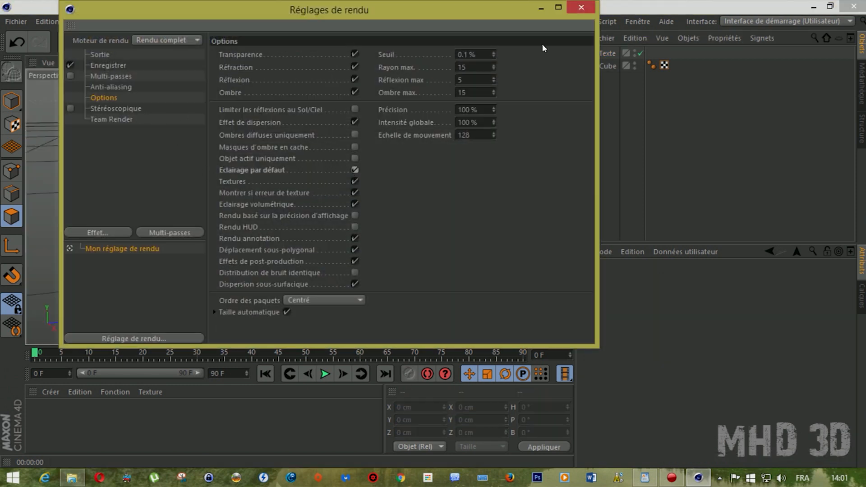
click(581, 8)
Add an Extrusion object, nest the Text spline under it, and render a close view of the extruded text
scroll(299, 207, down, 2)
drag(556, 62, 546, 88)
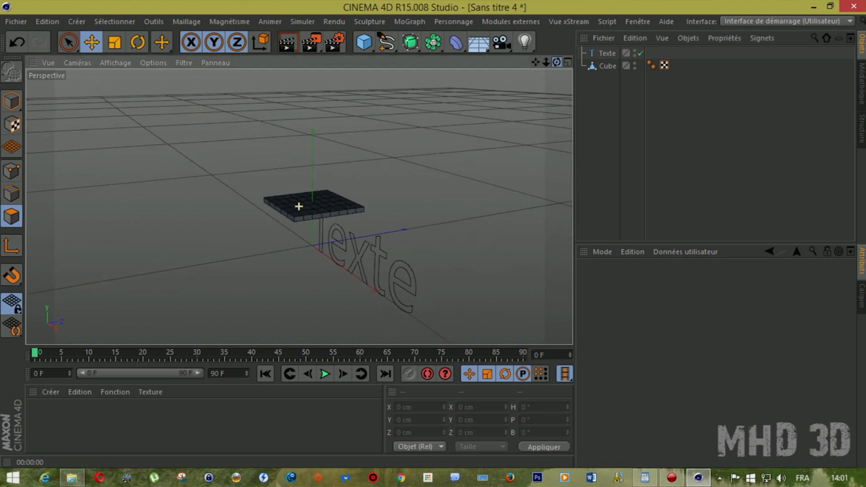
click(606, 54)
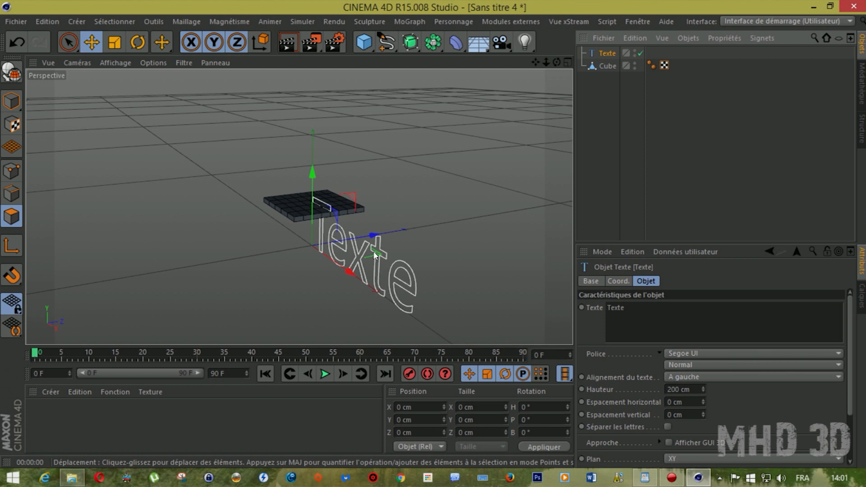
drag(556, 63, 472, 141)
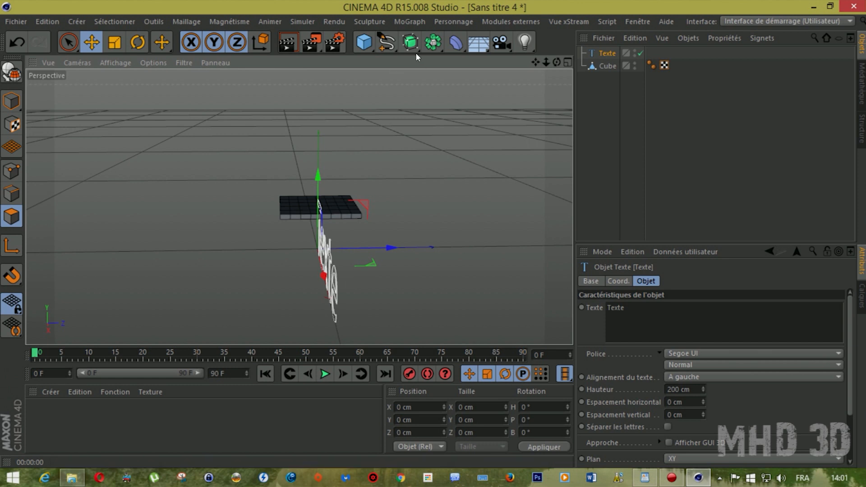
click(410, 42)
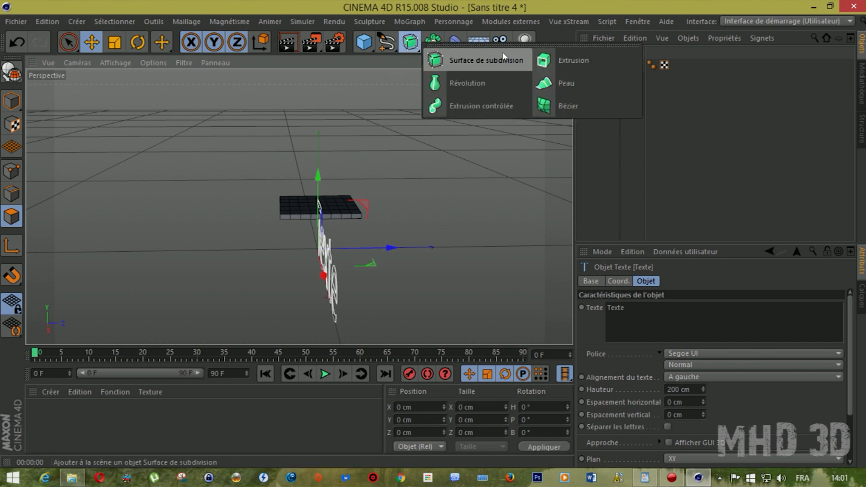
click(547, 61)
drag(605, 67, 604, 54)
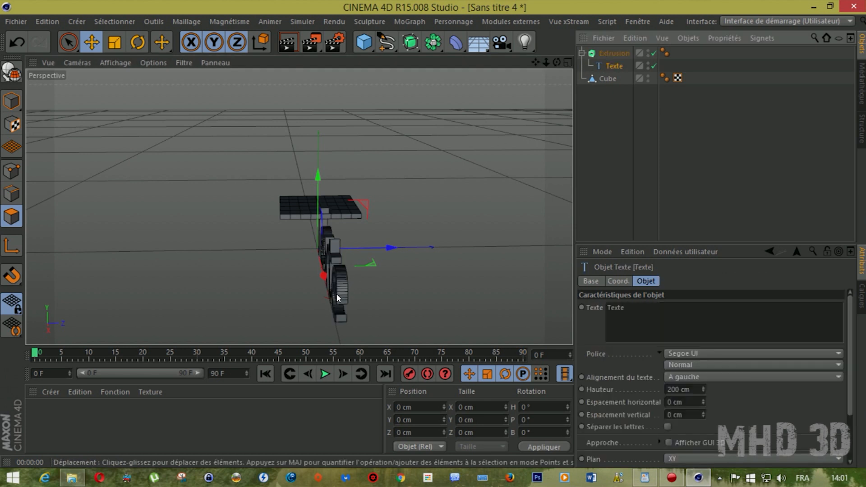
scroll(336, 293, up, 5)
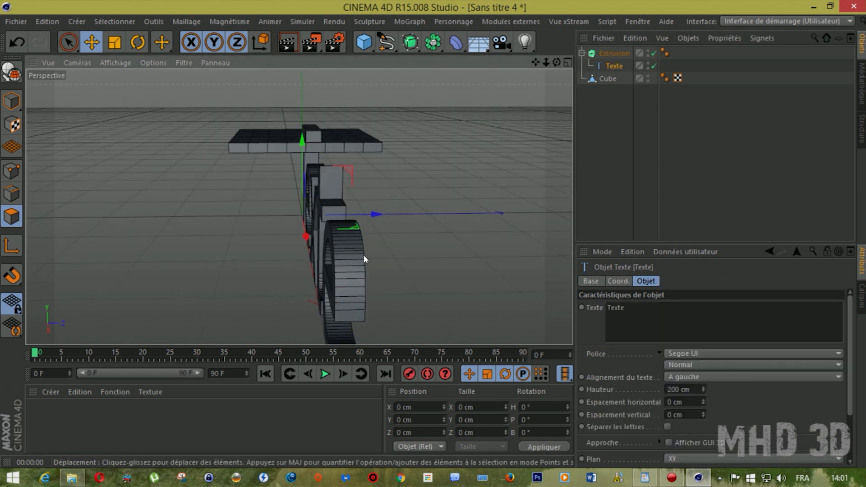
click(287, 42)
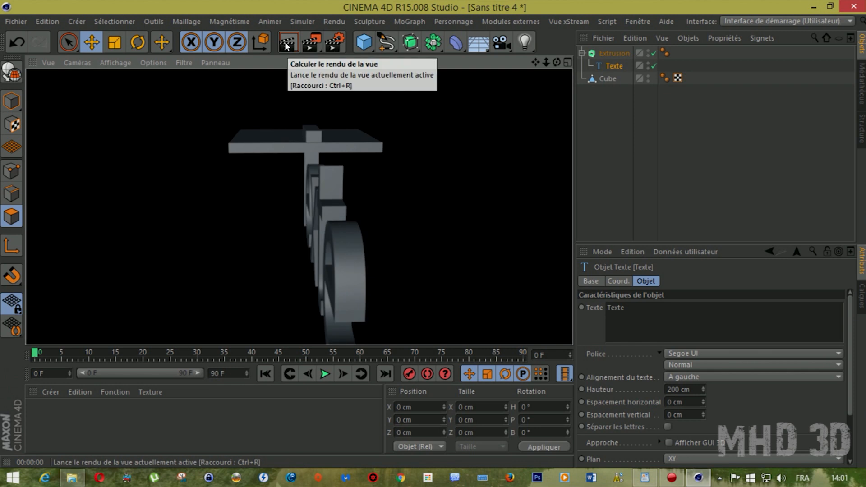
Delete the Extrusion object together with its text spline, and select the Cube
click(615, 53)
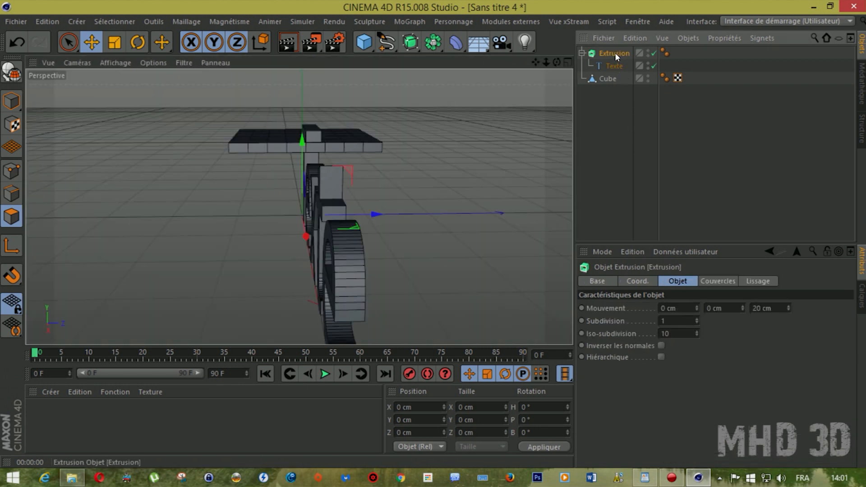
key(Delete)
click(604, 53)
drag(556, 62, 299, 206)
drag(536, 63, 299, 207)
drag(557, 62, 299, 207)
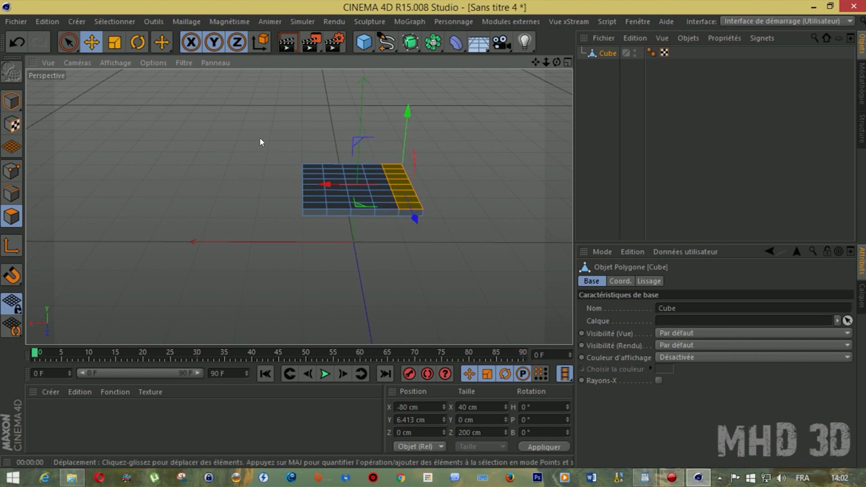
Hide the axes in the viewport filter and extrude the selected polygons of the slab by about 172 cm
click(185, 63)
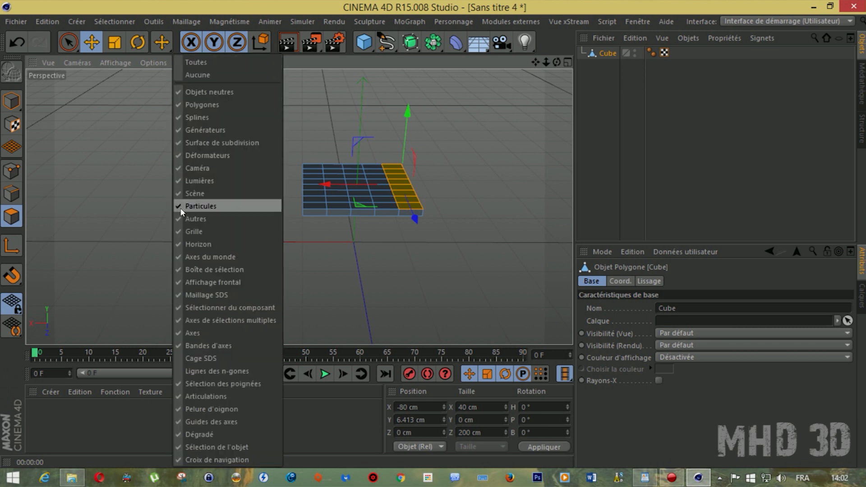
click(191, 333)
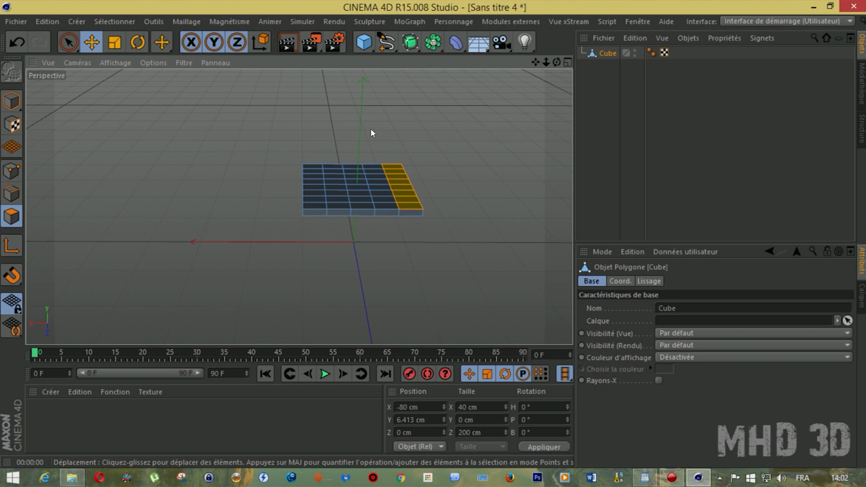
right_click(398, 189)
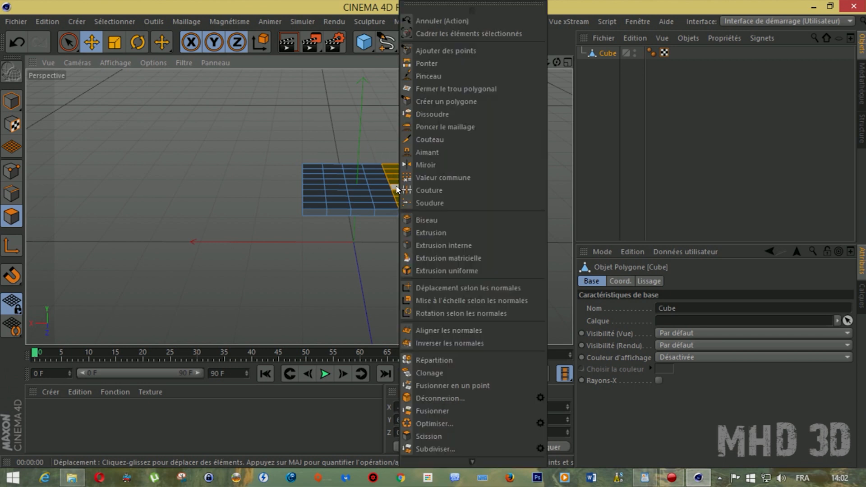
click(424, 232)
drag(556, 64, 298, 203)
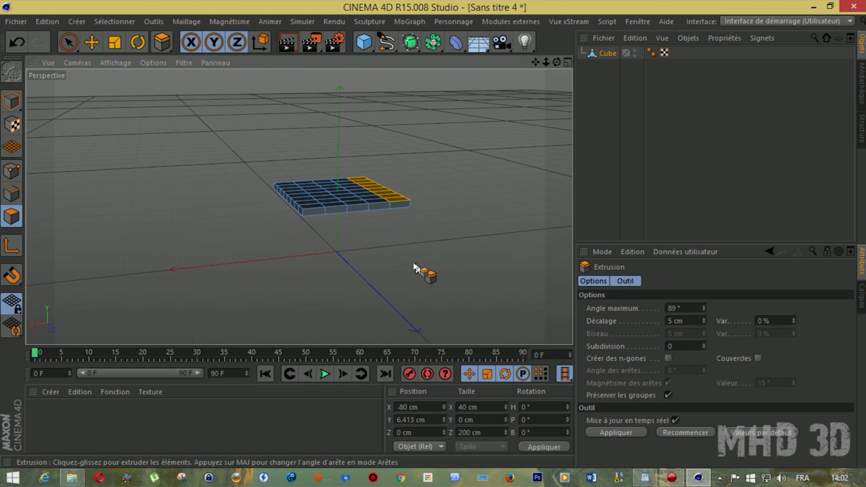
drag(414, 267, 490, 267)
drag(556, 63, 297, 205)
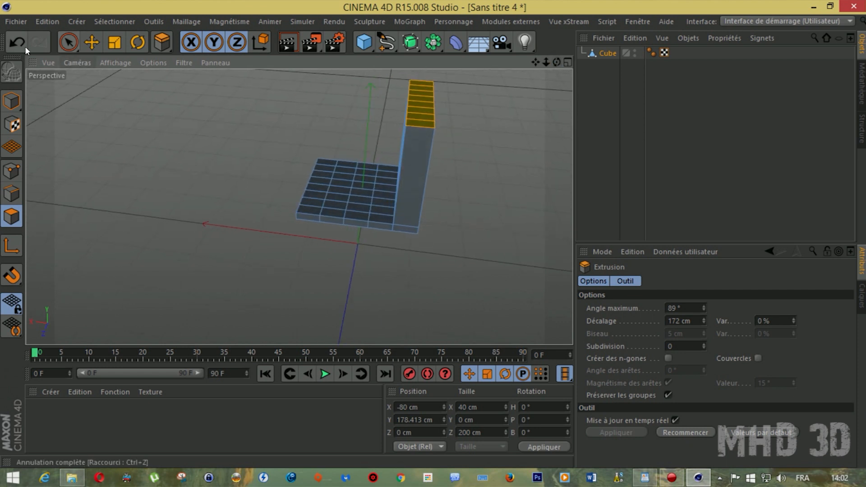
Undo the extrusion and all earlier edits back to the full-height parametric cube
click(11, 43)
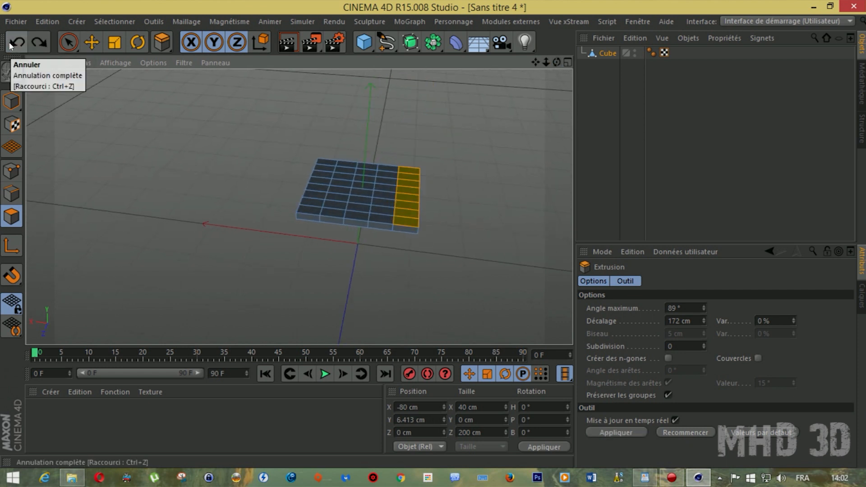
click(11, 43)
click(11, 43)
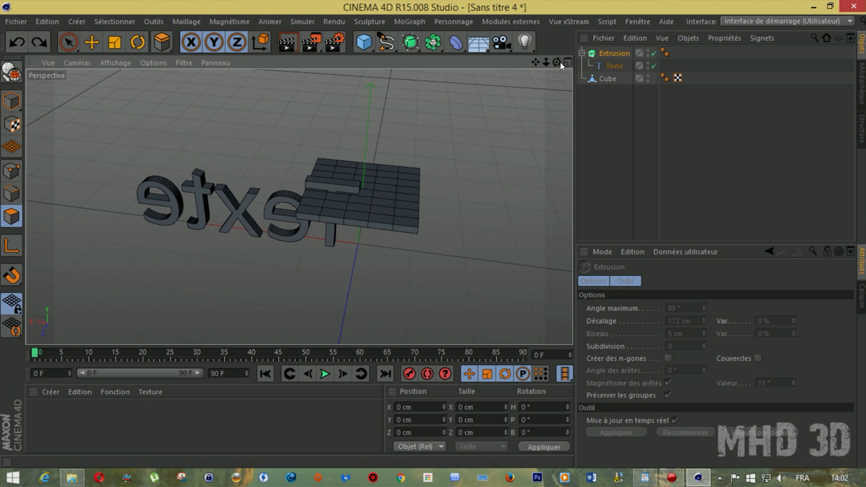
click(14, 43)
click(14, 43)
click(14, 44)
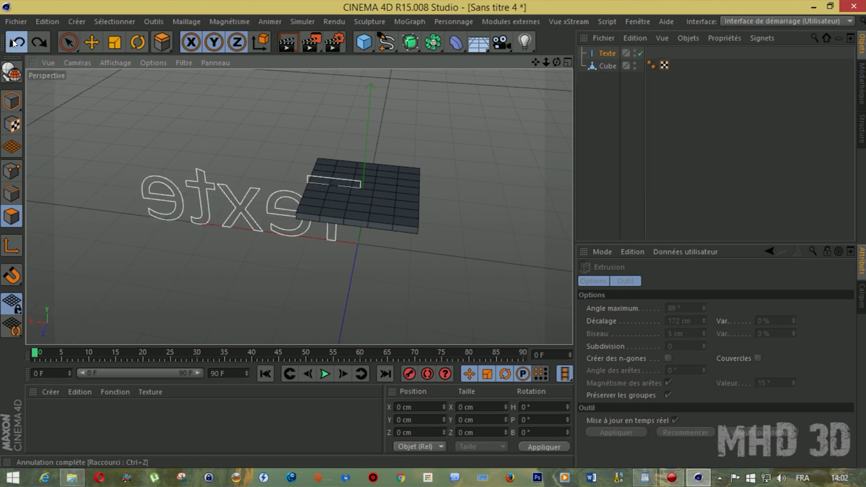
click(14, 43)
click(14, 43)
click(14, 43)
click(14, 44)
click(14, 43)
click(14, 43)
click(14, 43)
click(14, 43)
click(14, 43)
click(14, 43)
click(14, 43)
click(14, 43)
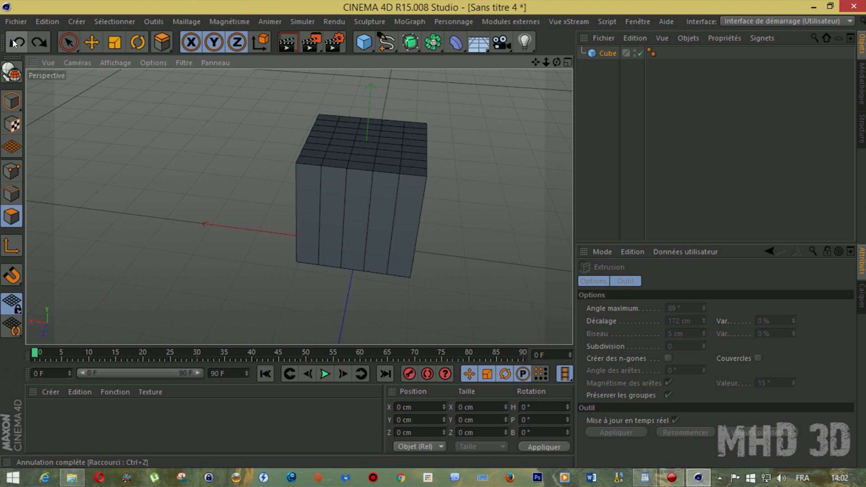
Set the cube to 10 segments along X and 6 along Z, and convert it to an editable polygon object
click(605, 53)
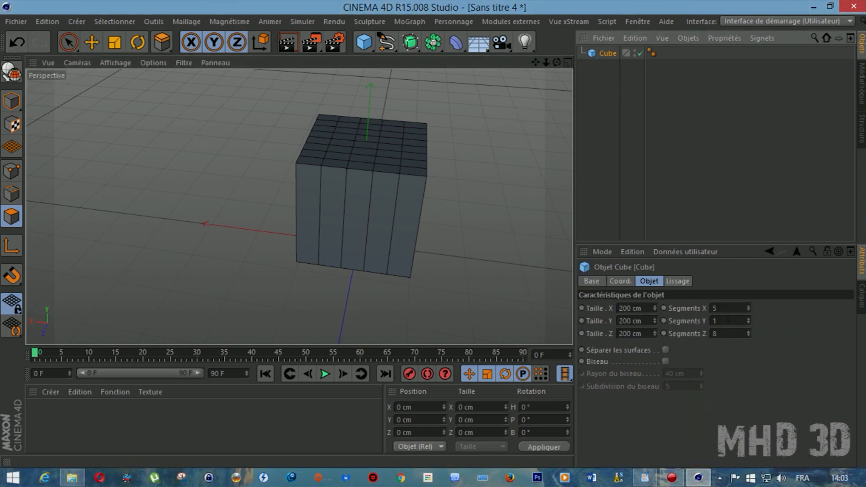
drag(748, 334, 745, 299)
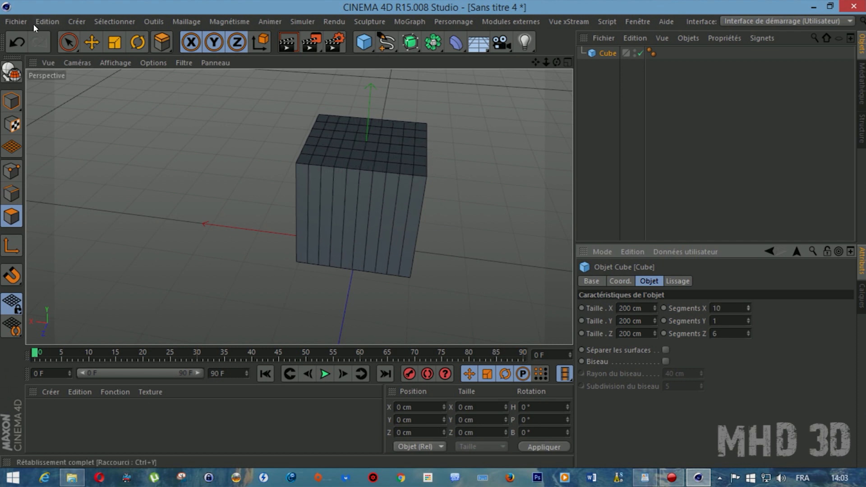
click(8, 70)
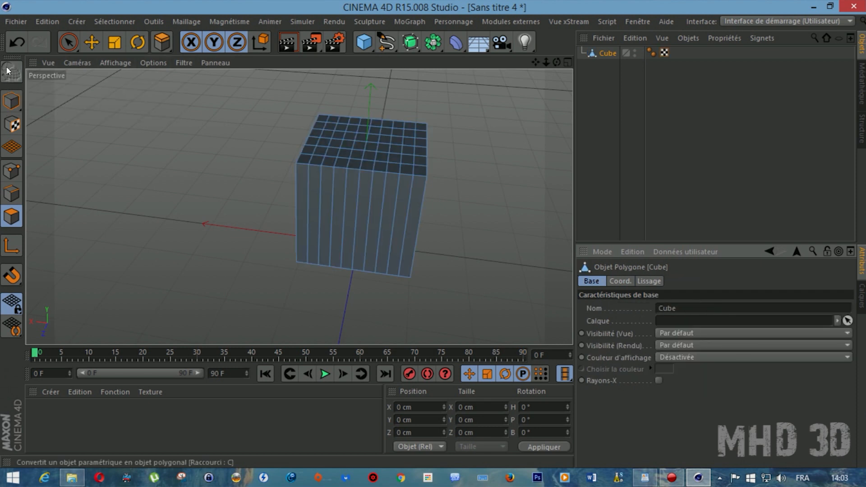
Show the axes in the viewport filter and scale the whole cube along Y to a height of about 18.7 cm
click(14, 99)
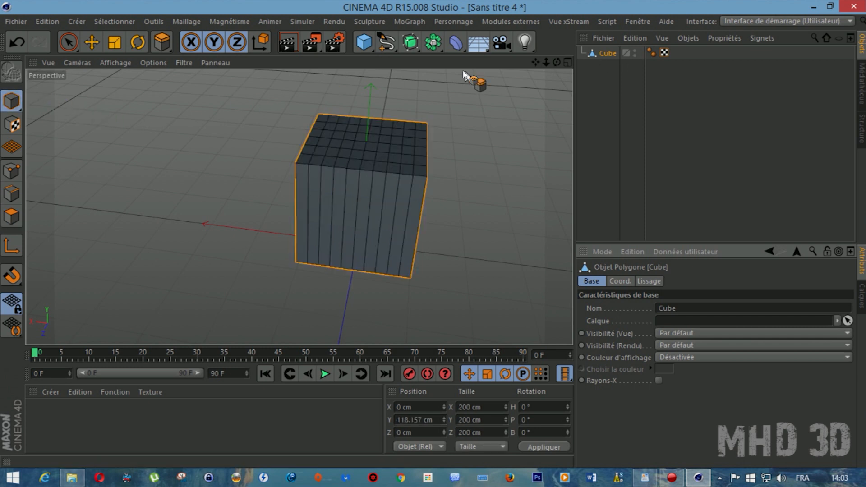
click(115, 42)
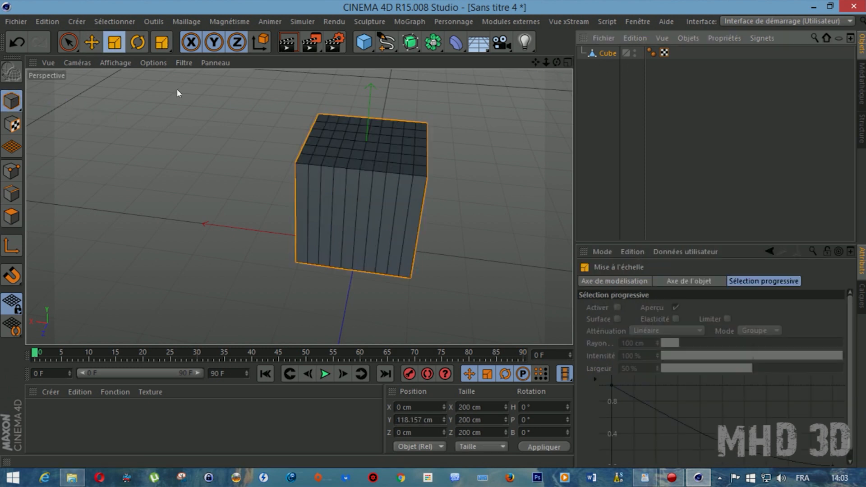
click(180, 62)
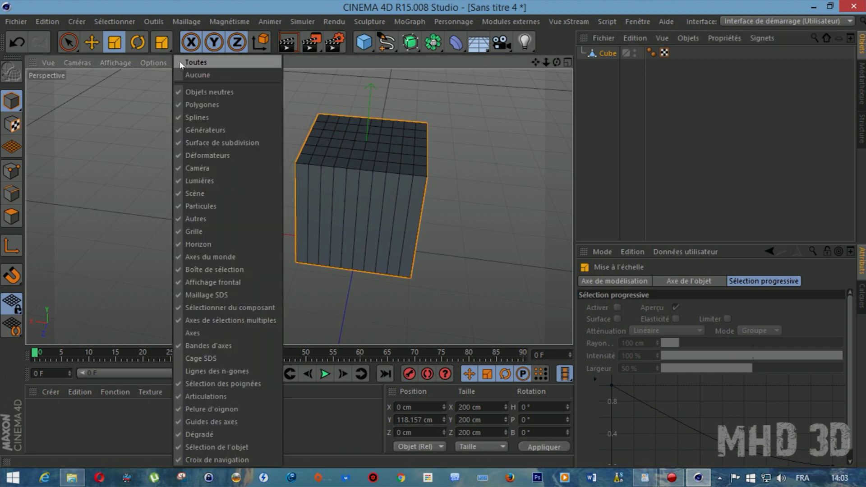
click(201, 334)
drag(369, 122, 369, 187)
drag(556, 62, 561, 42)
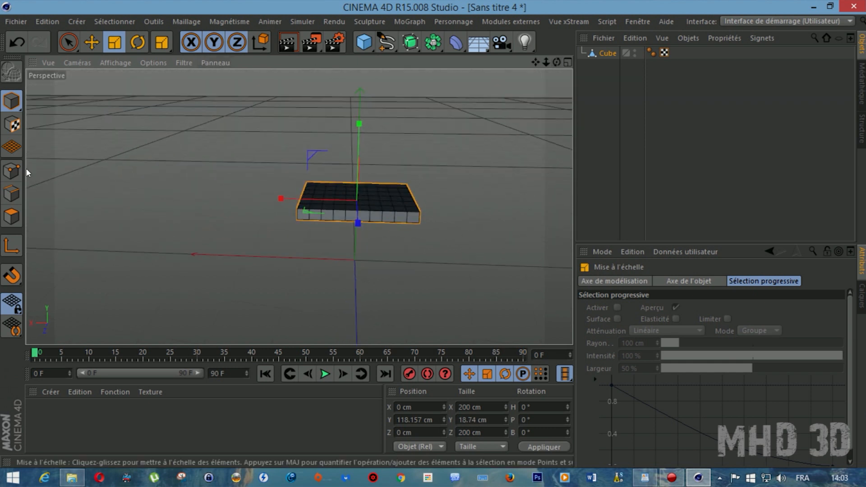
In polygon mode, select the six top polygons that form the slab's outer row along its negative X edge
click(11, 216)
drag(545, 64, 489, 65)
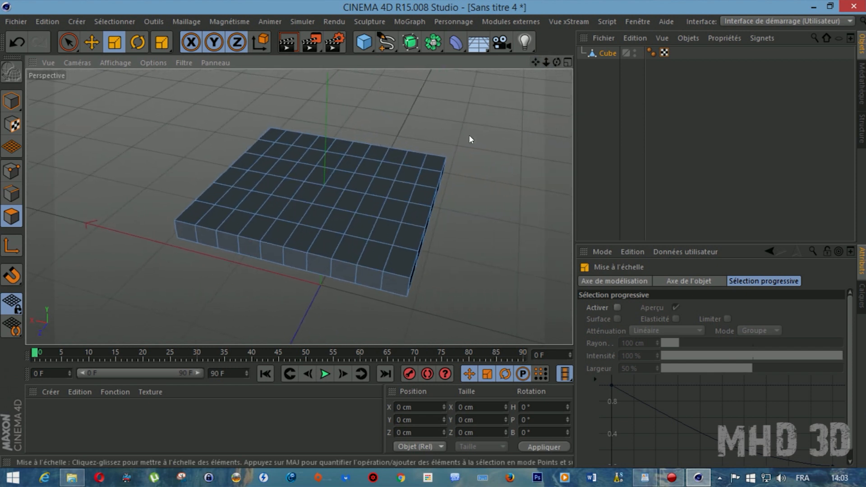
click(434, 166)
shift+click(427, 177)
shift+click(423, 194)
shift+click(417, 213)
shift+click(408, 235)
shift+click(399, 261)
alt+drag(298, 206, 299, 206)
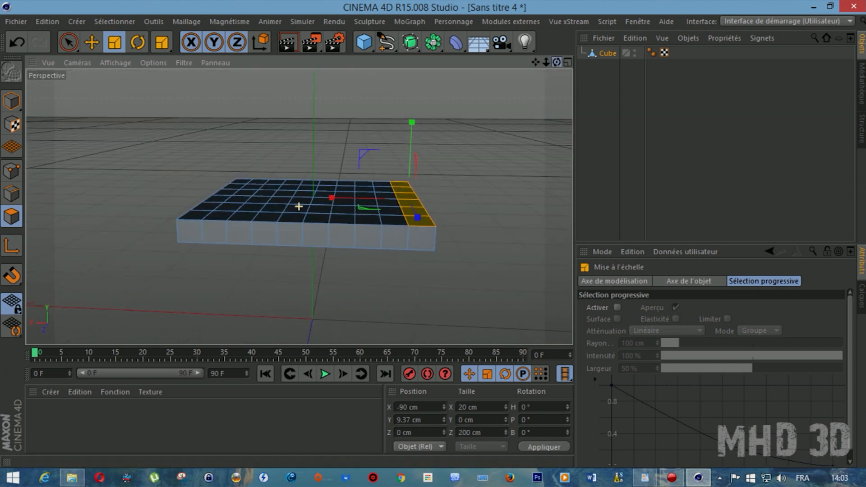
Extrude the selected edge row upward by about 180.6 cm to form the chair's backrest
right_click(412, 192)
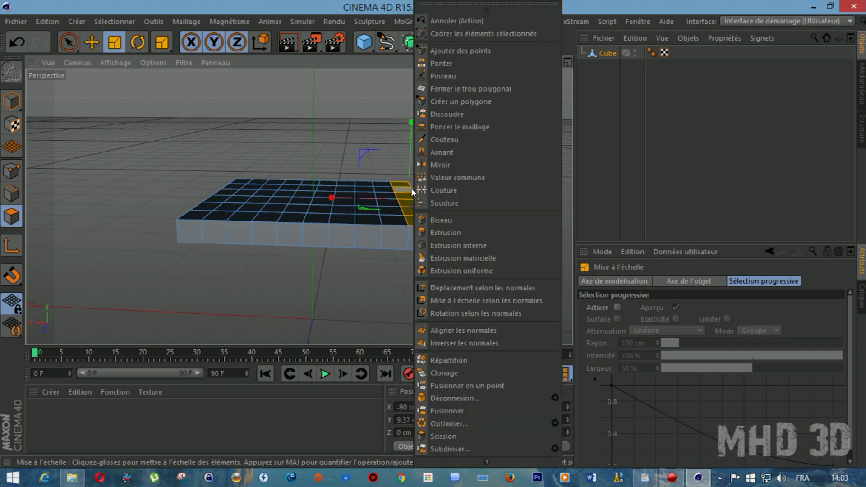
click(332, 287)
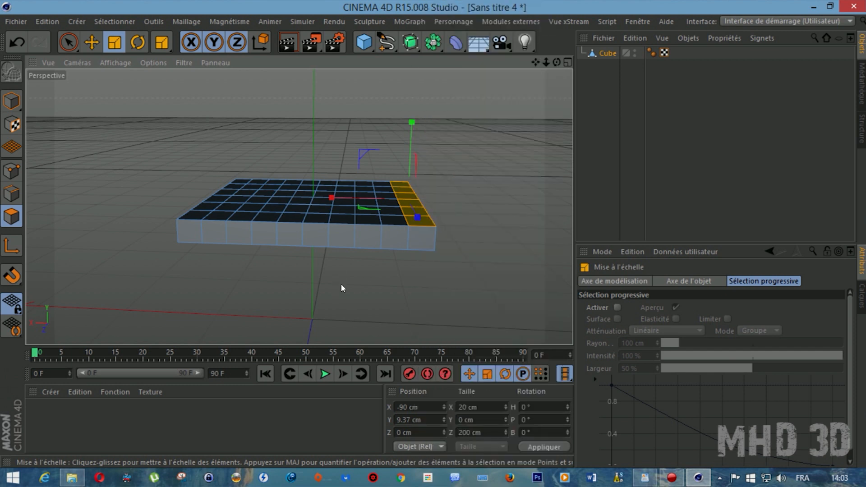
right_click(341, 283)
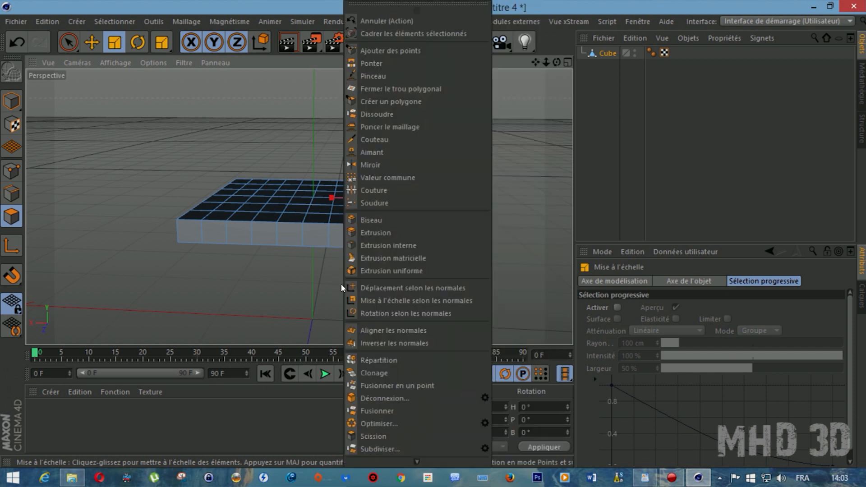
click(372, 236)
drag(555, 62, 541, 76)
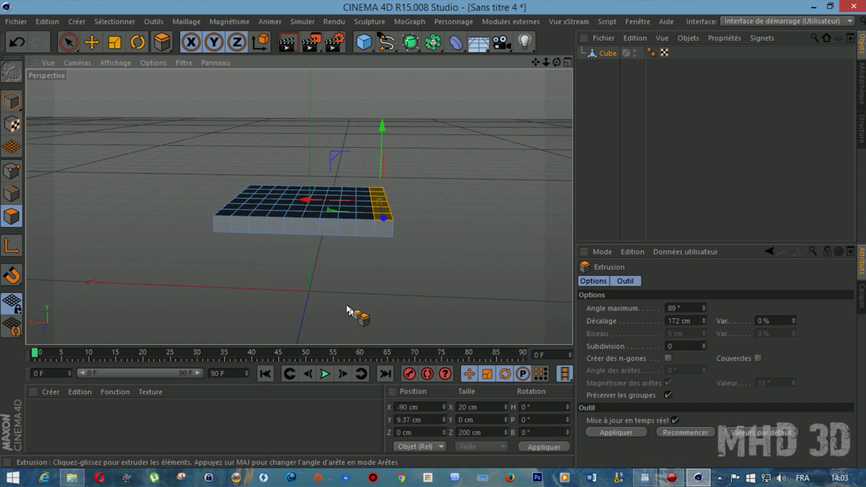
drag(348, 308, 438, 308)
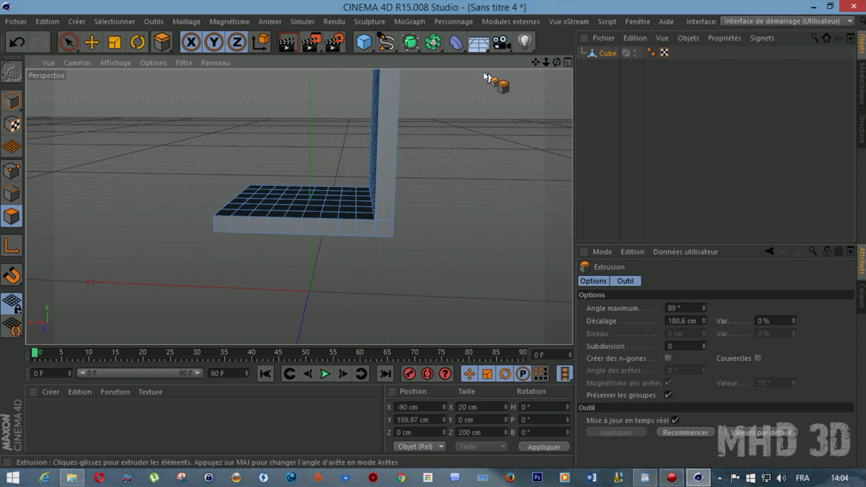
Select the four corner polygons on the underside of the seat
mouse_move(546, 62)
mouse_down()
mouse_move(534, 64)
mouse_move(663, 79)
mouse_move(537, 61)
mouse_move(564, 74)
mouse_up()
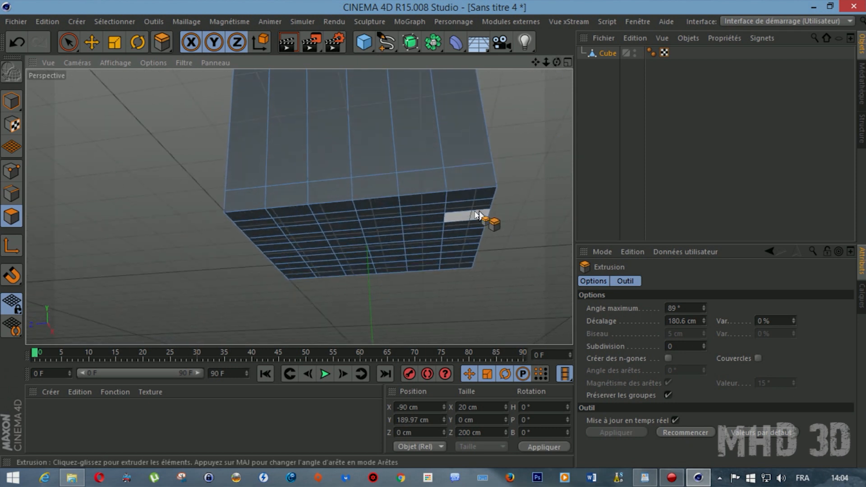
click(471, 194)
shift+click(260, 222)
shift+click(291, 283)
shift+click(455, 268)
drag(557, 61, 548, 86)
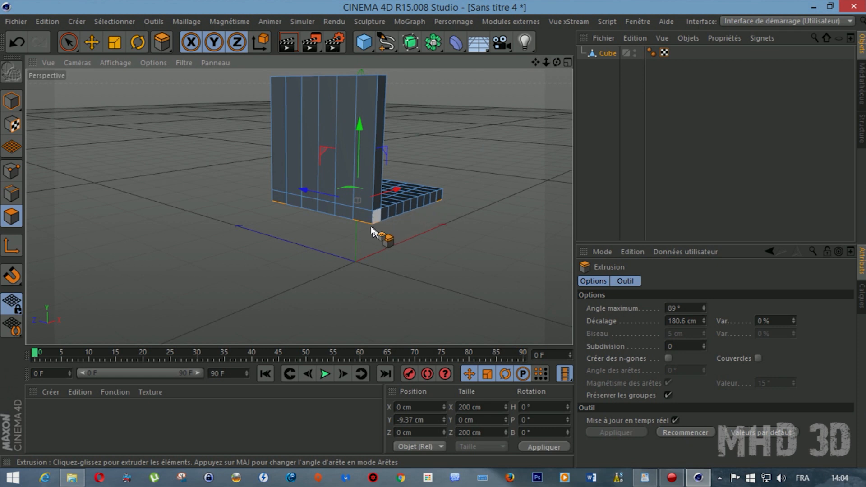
Extrude the four selected corner polygons downward by about 219.8 cm to form the chair's legs
click(167, 52)
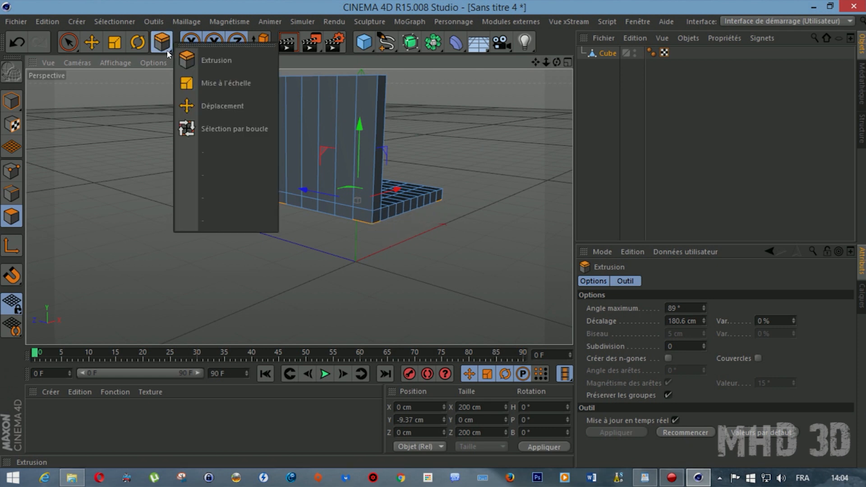
click(221, 106)
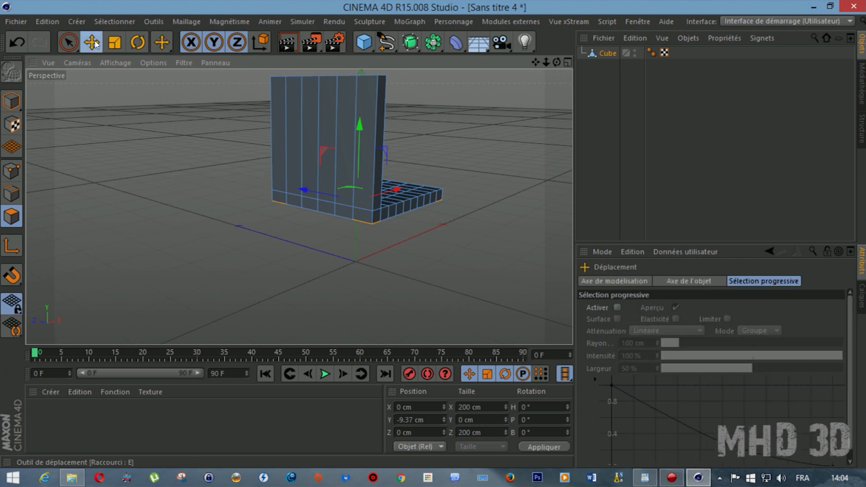
click(166, 47)
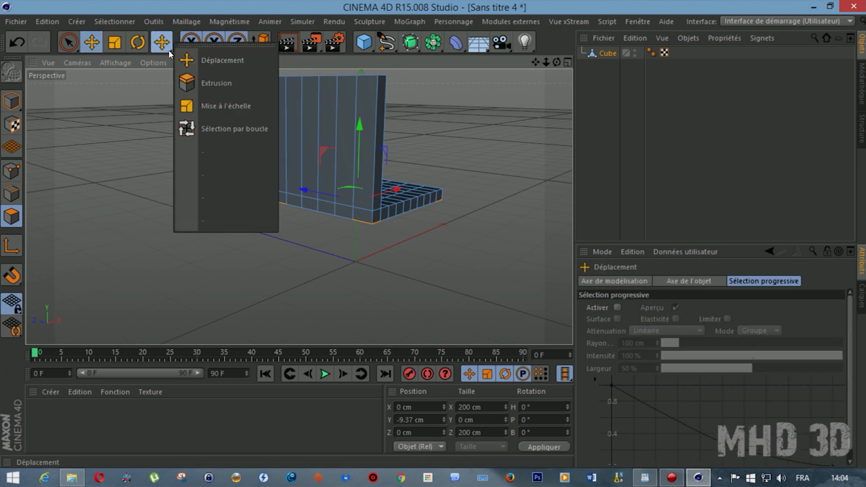
click(201, 83)
drag(363, 277, 354, 319)
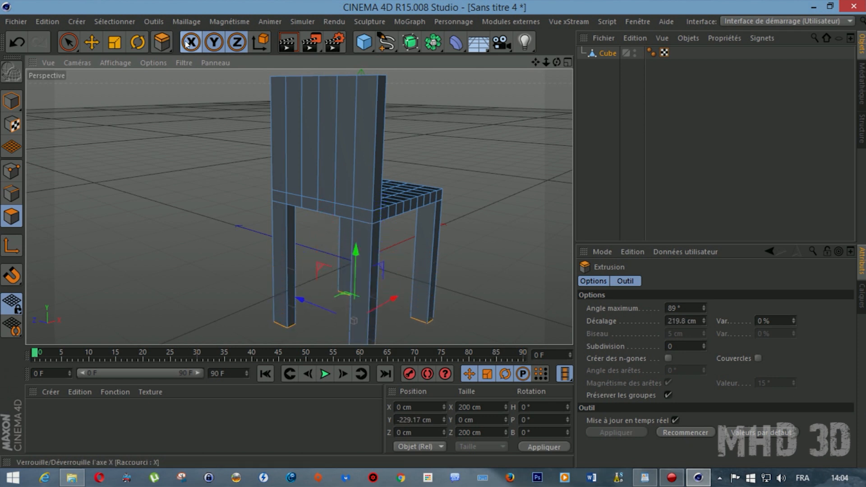
drag(556, 63, 299, 207)
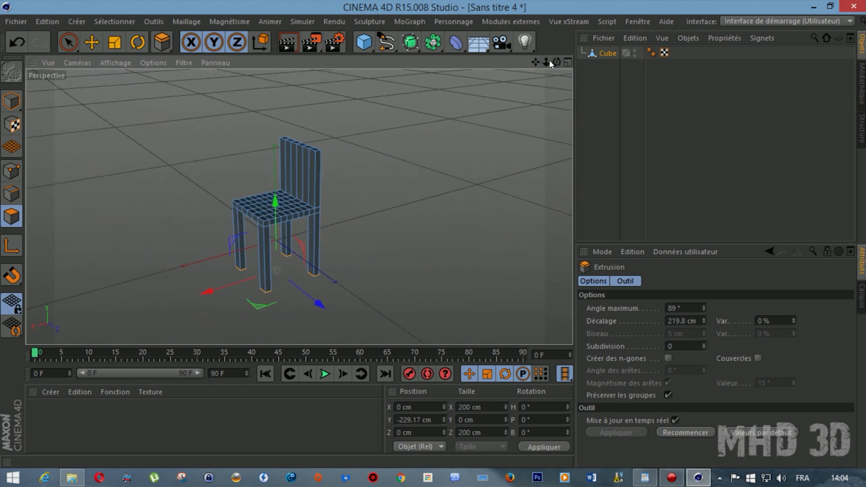
Switch to model mode with the Move tool and display the chair with Gouraud shading without lines
click(12, 101)
click(116, 63)
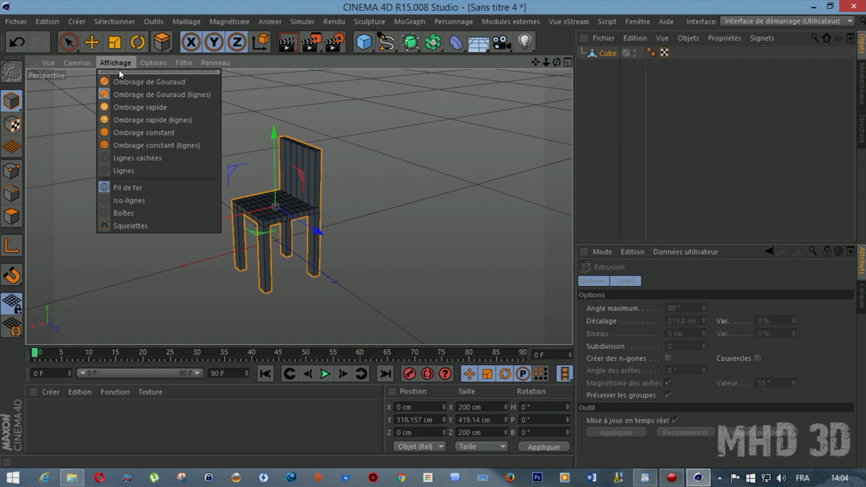
click(119, 76)
click(86, 47)
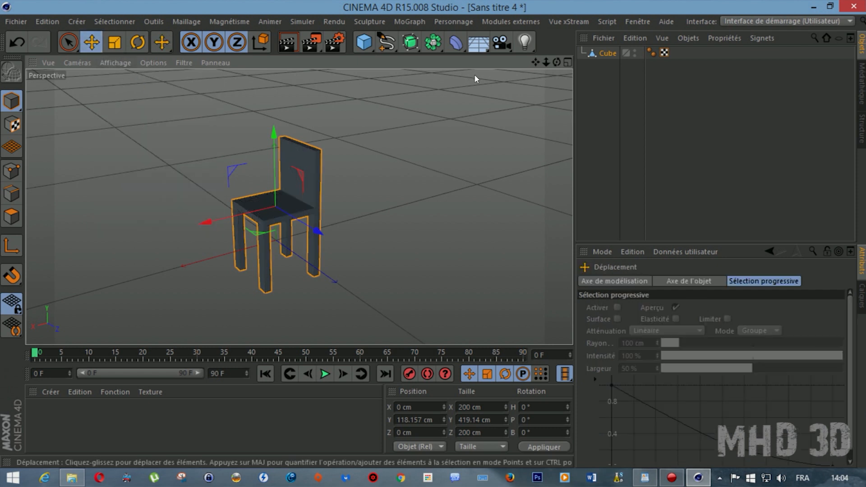
drag(557, 62, 526, 63)
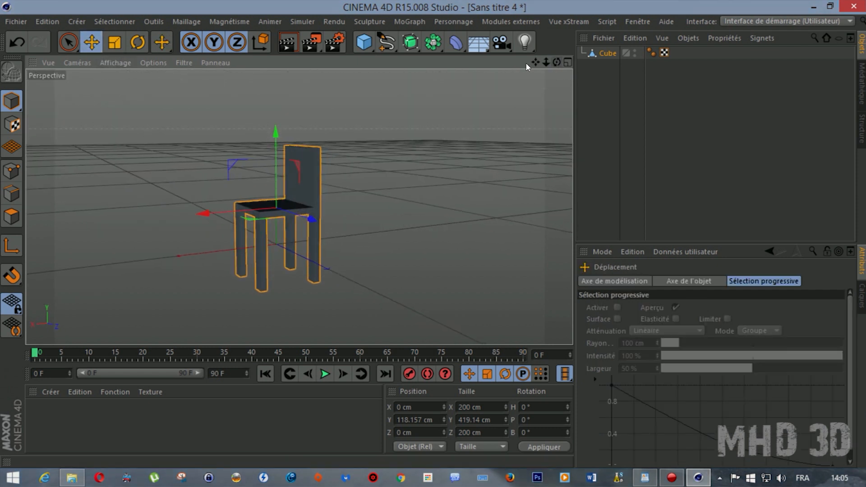
Drop the Cube object (the chair) onto the floor with the Drop To Floor plugin
click(287, 42)
click(332, 43)
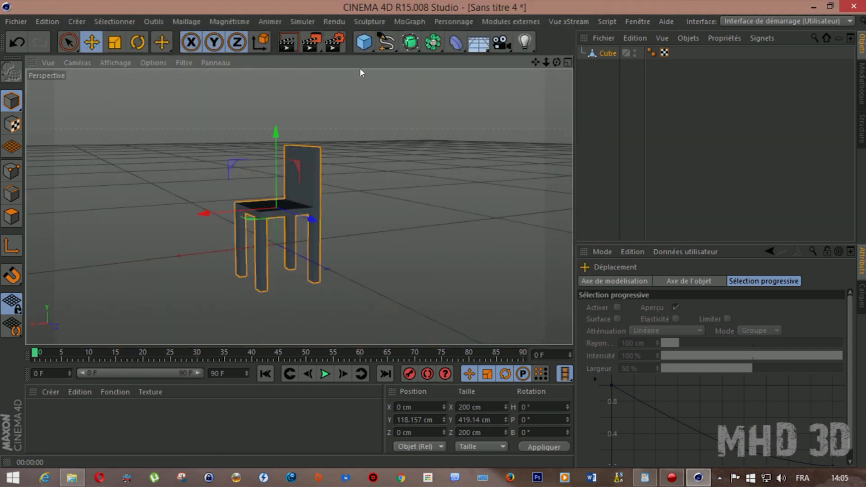
click(581, 7)
click(590, 55)
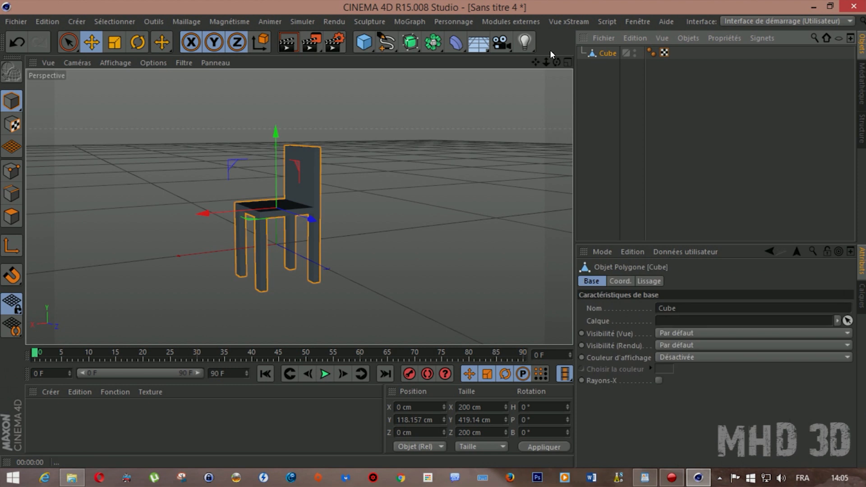
click(492, 22)
click(505, 96)
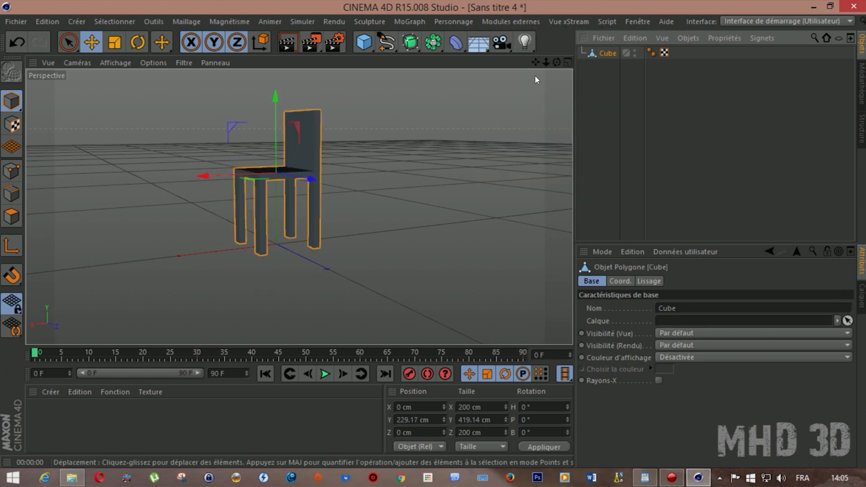
Render the chair in the active view from a higher angle
drag(556, 63, 251, 57)
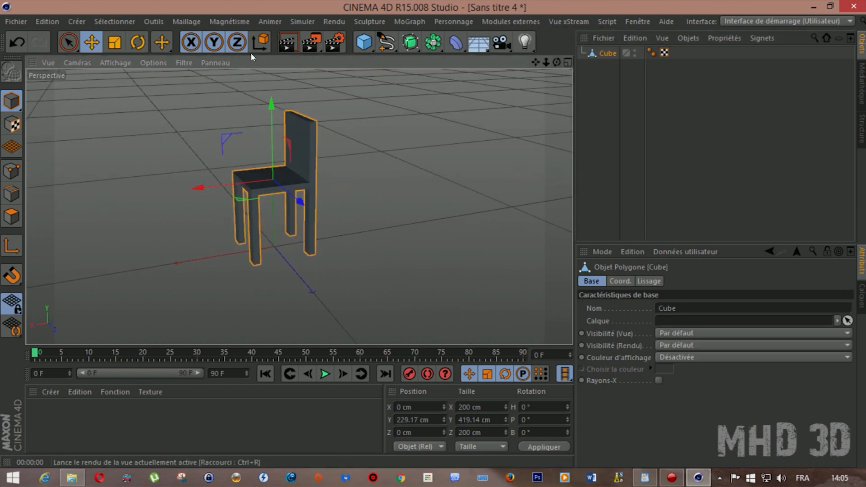
click(283, 40)
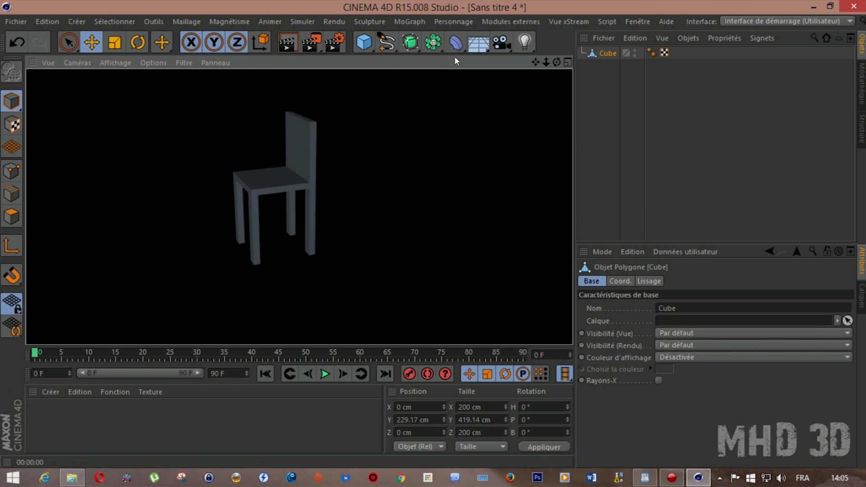
mouse_move(556, 62)
mouse_down()
mouse_move(643, 64)
mouse_move(559, 63)
mouse_up()
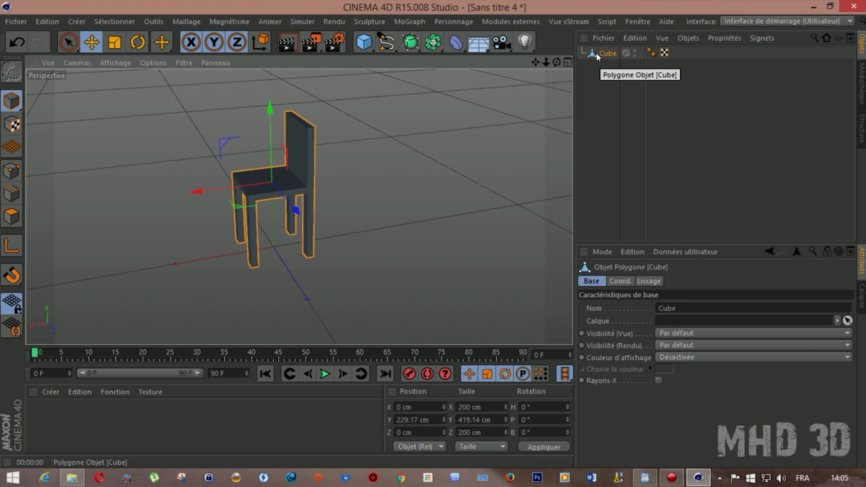
Nest the Cube under a new Subdivision Surface and render the smoothed chair in the view
click(418, 49)
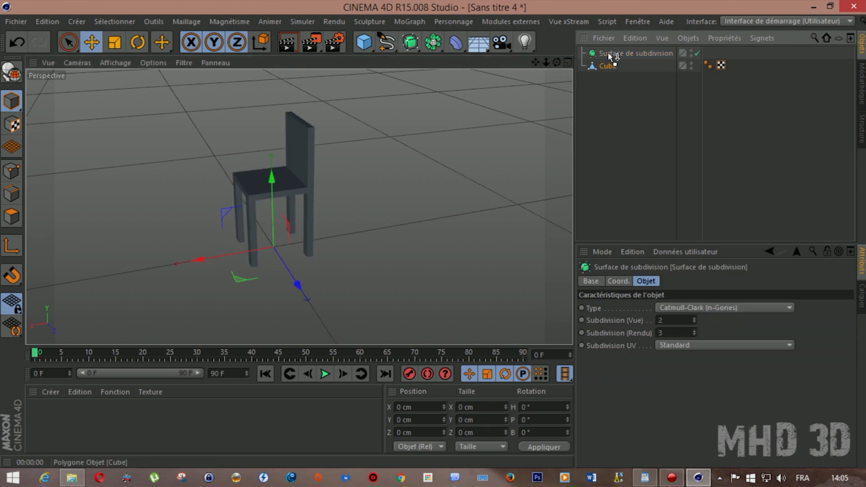
drag(613, 55, 613, 55)
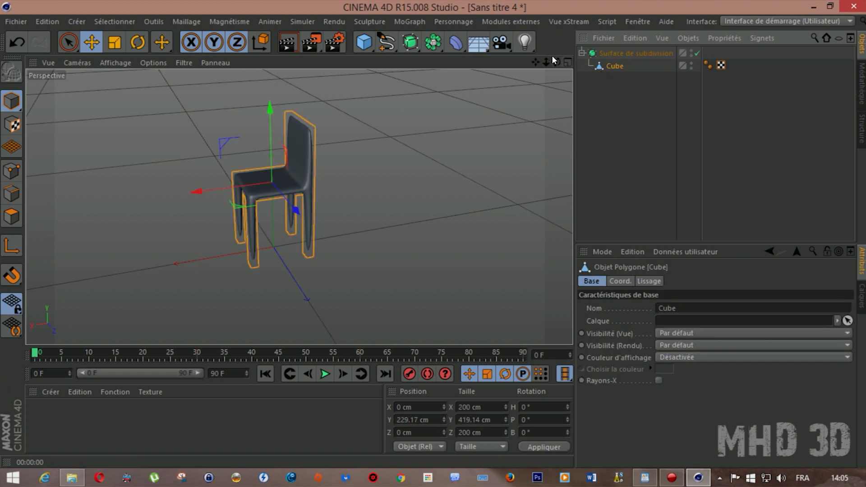
mouse_move(558, 64)
mouse_down()
mouse_move(442, 70)
mouse_move(546, 63)
mouse_up()
click(286, 42)
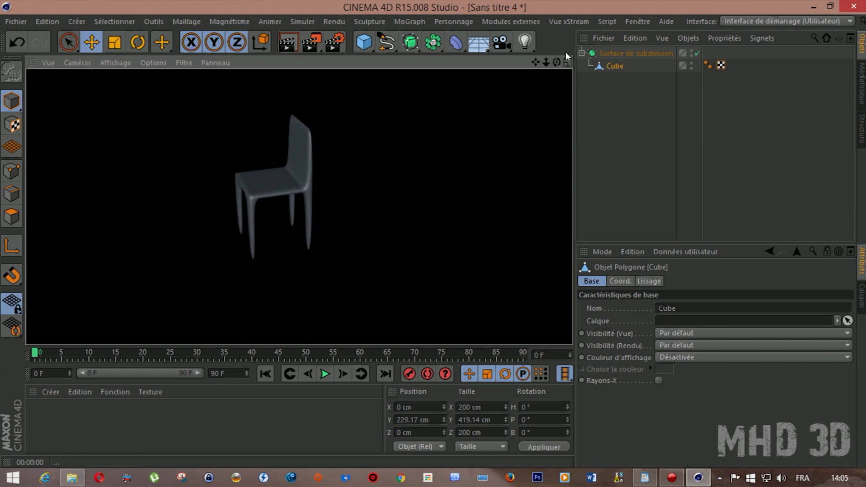
Try other view and render subdivision levels, the Catmull-Clark type and the Délimitation UV option on the Subdivision Surface
click(613, 53)
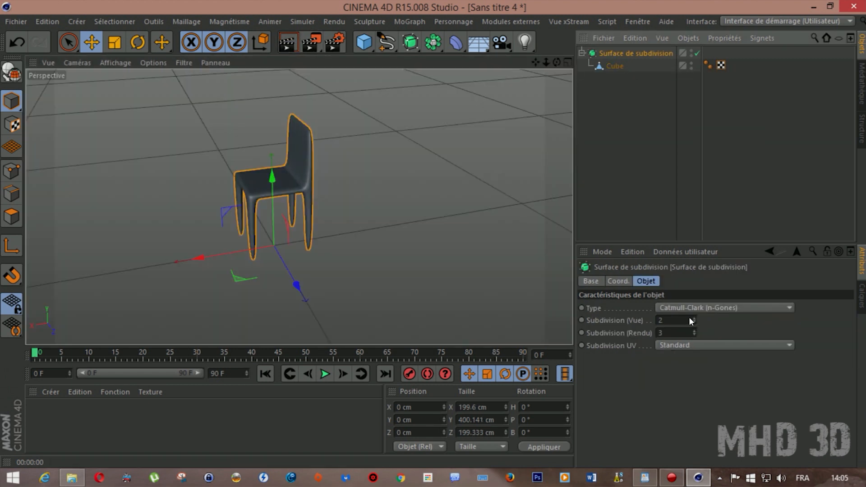
drag(694, 318, 707, 317)
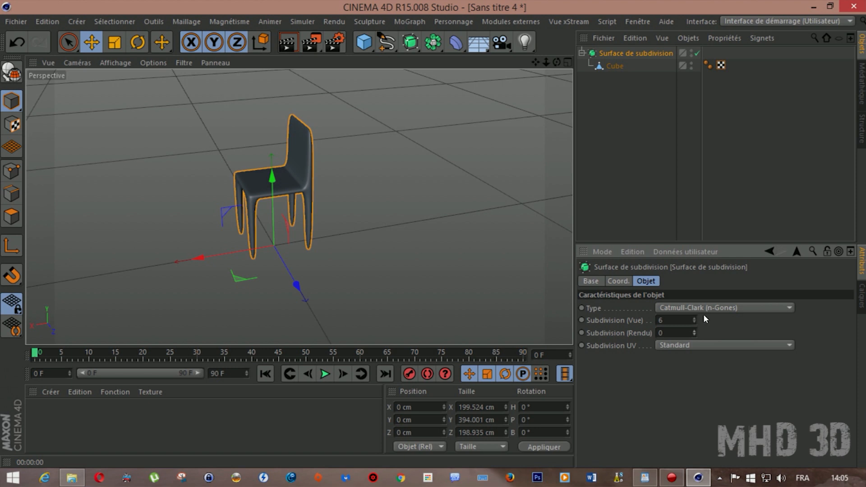
drag(694, 319, 685, 317)
click(704, 308)
click(692, 320)
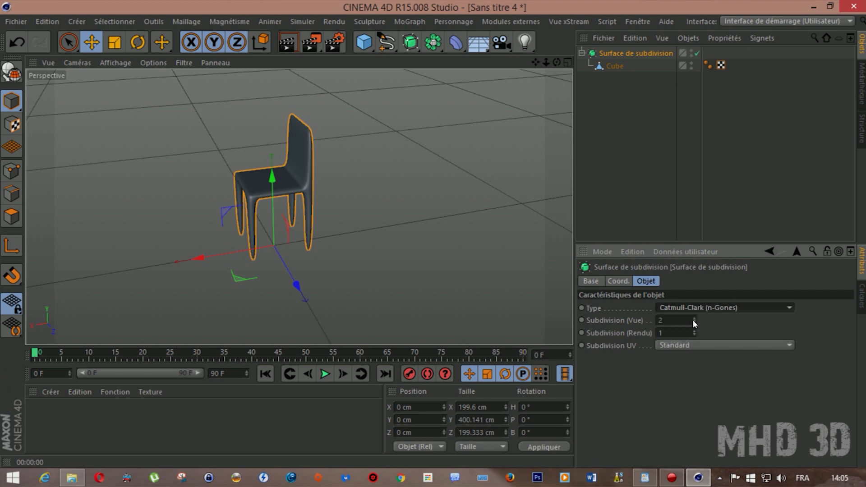
click(681, 345)
click(672, 369)
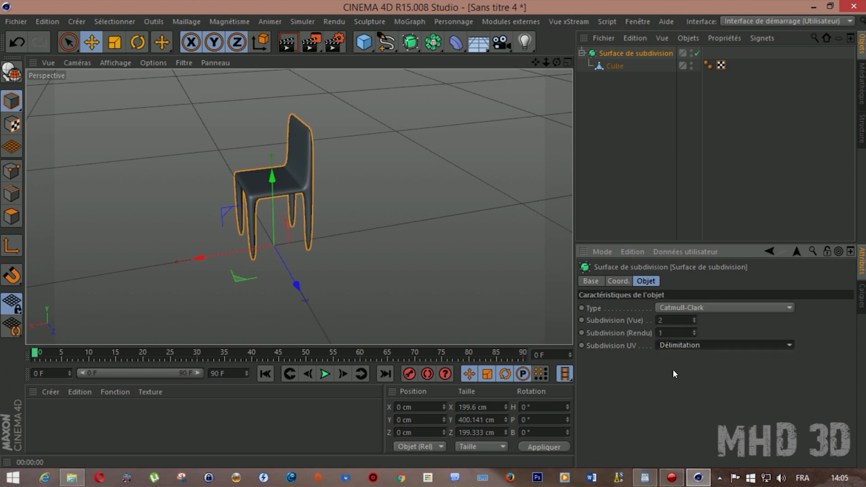
click(674, 346)
click(672, 381)
Take the Cube out of the Subdivision Surface and delete the Subdivision Surface
drag(605, 66, 609, 96)
click(612, 55)
key(Delete)
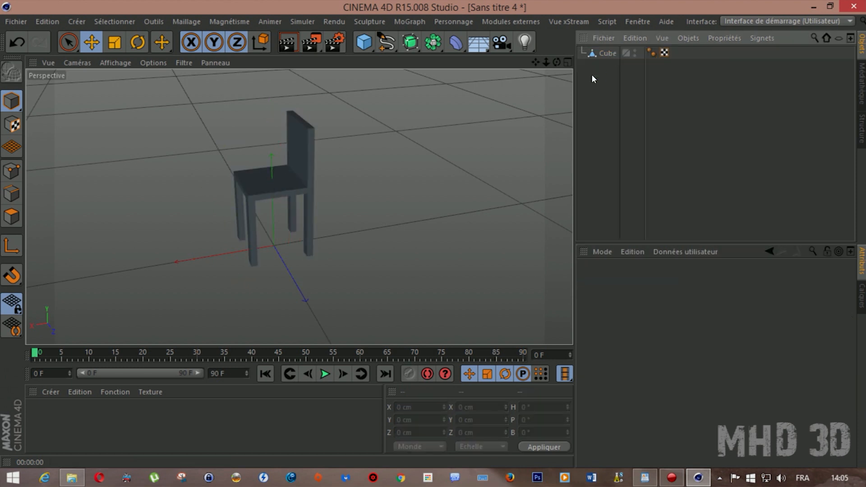
Add a sphere beside the chair at about X -379 cm and rest it on the floor with Drop To Floor
drag(557, 64, 297, 205)
click(607, 54)
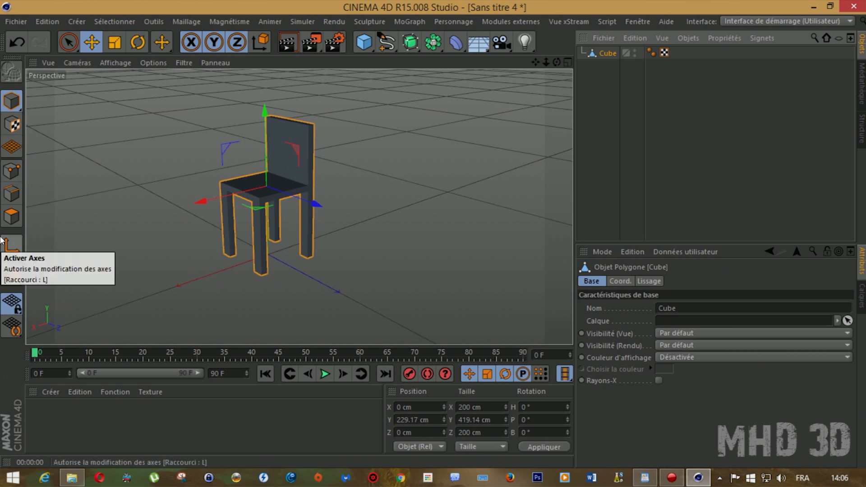
mouse_move(557, 64)
mouse_down()
mouse_move(552, 104)
mouse_move(558, 43)
mouse_move(560, 74)
mouse_up()
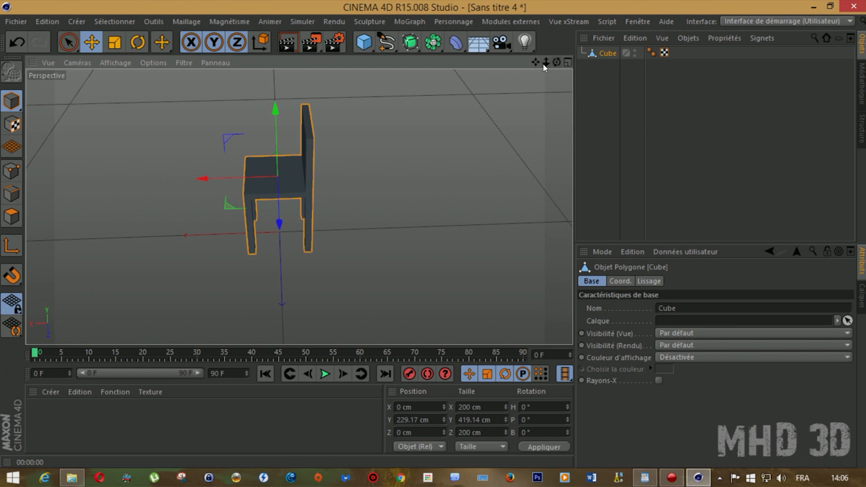
drag(356, 50, 681, 79)
drag(204, 235, 316, 232)
click(511, 21)
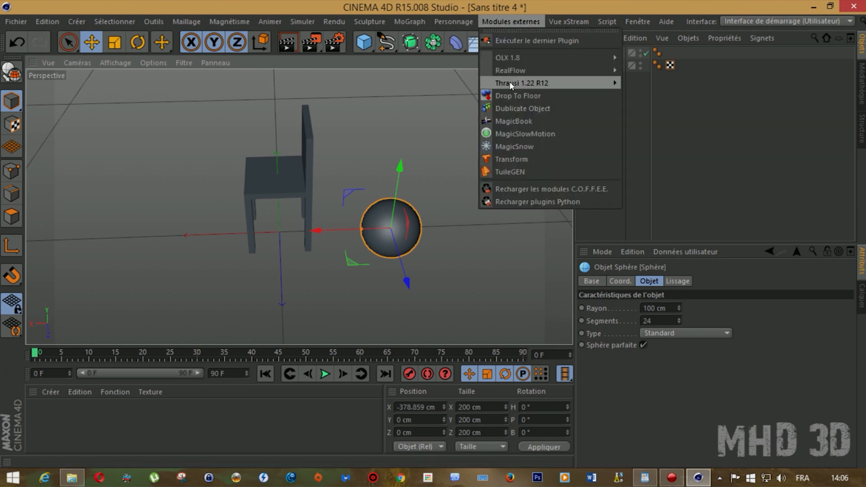
click(509, 95)
Display the scene with Gouraud shading and lines, and set the sphere's segments to 33
drag(556, 62, 550, 27)
click(115, 63)
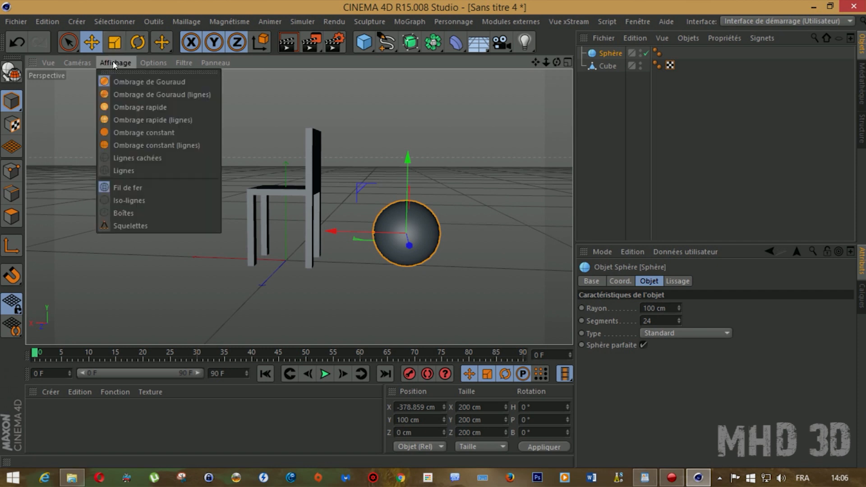
click(127, 93)
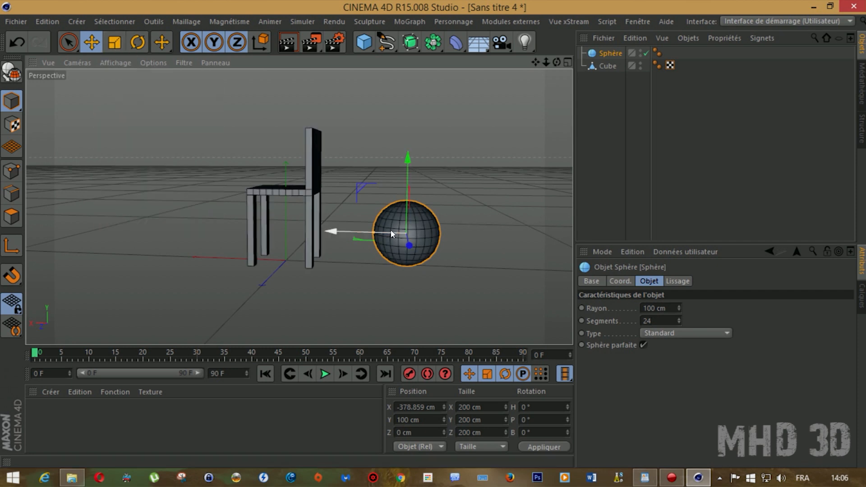
scroll(389, 227, up, 5)
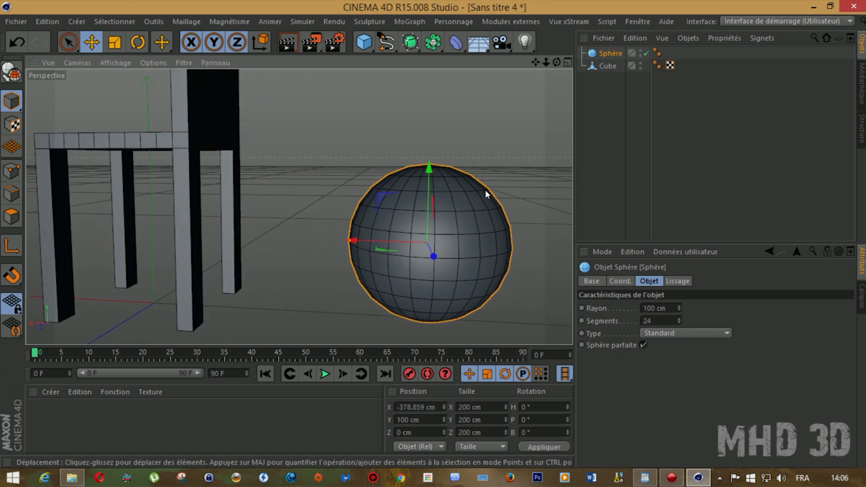
drag(678, 320, 678, 316)
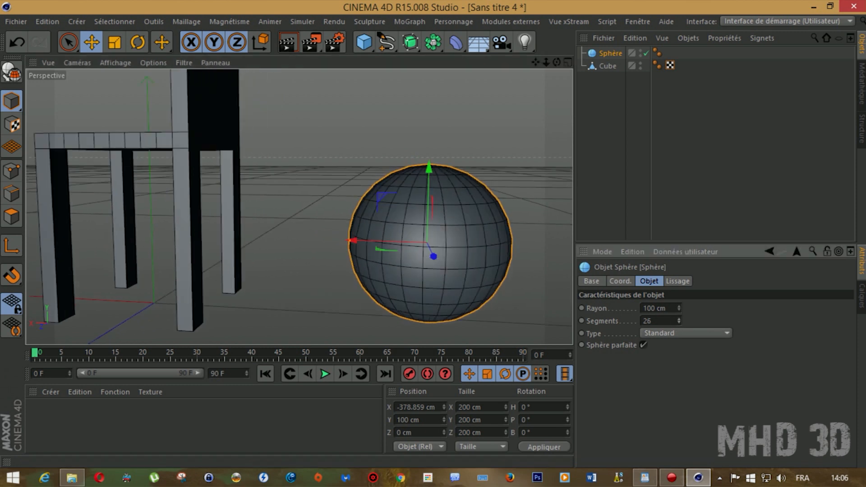
click(675, 318)
click(675, 318)
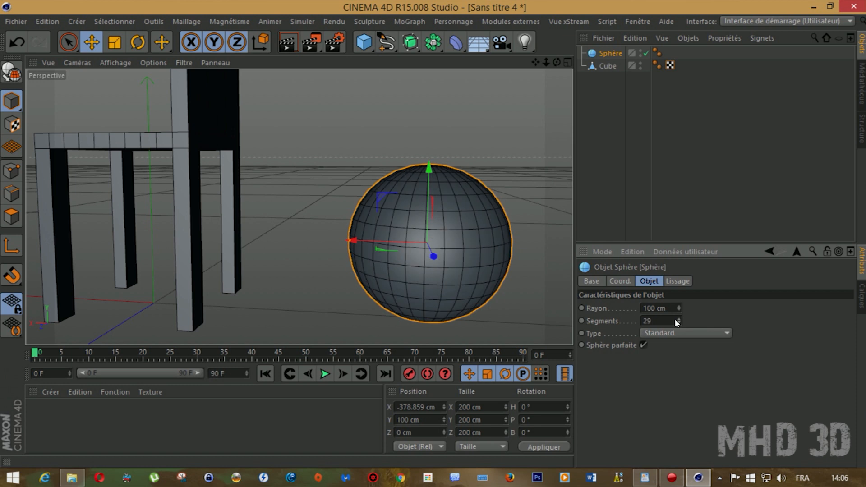
click(674, 318)
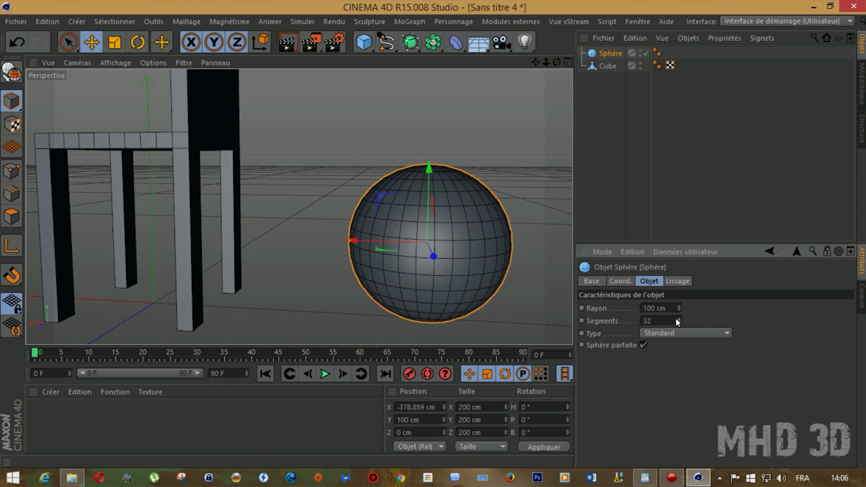
click(678, 318)
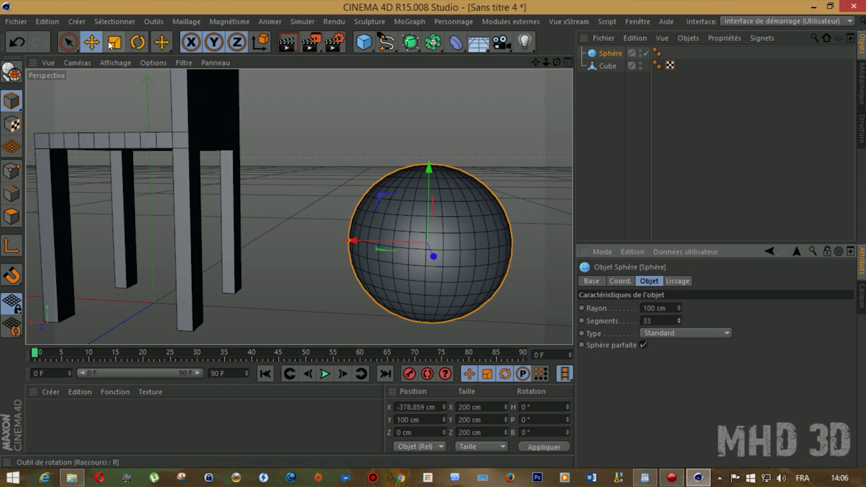
Convert the sphere to an editable polygon object and select one polygon near its front centre in polygon mode
click(12, 76)
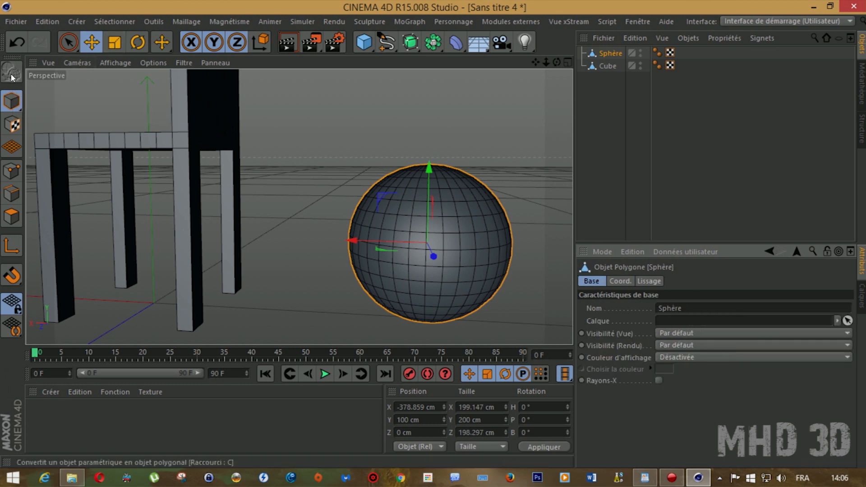
click(11, 216)
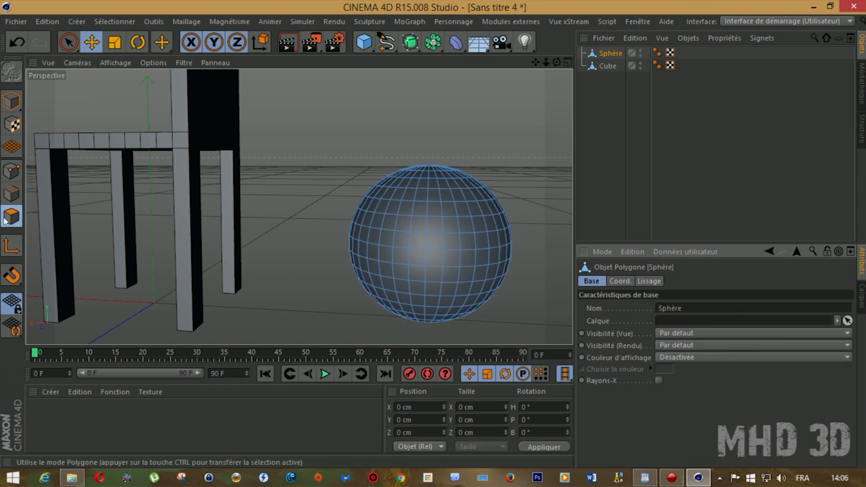
click(434, 246)
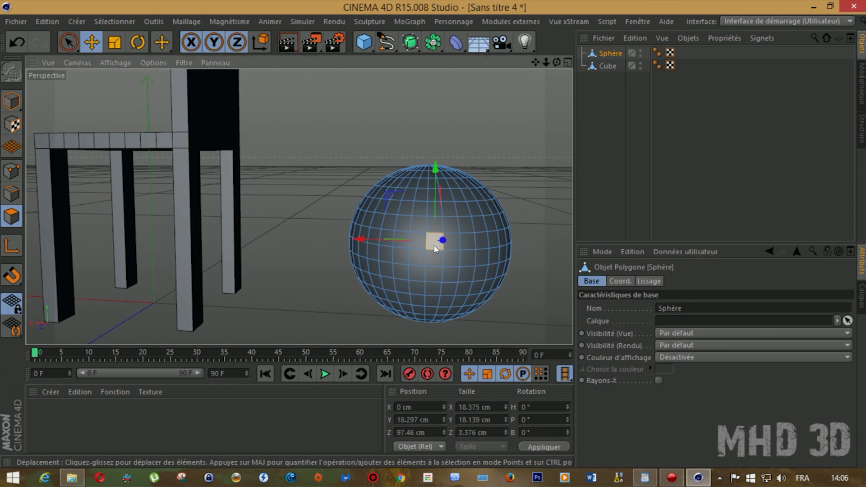
Select two adjacent horizontal polygon loops around the sphere's middle with Loop Selection
click(163, 45)
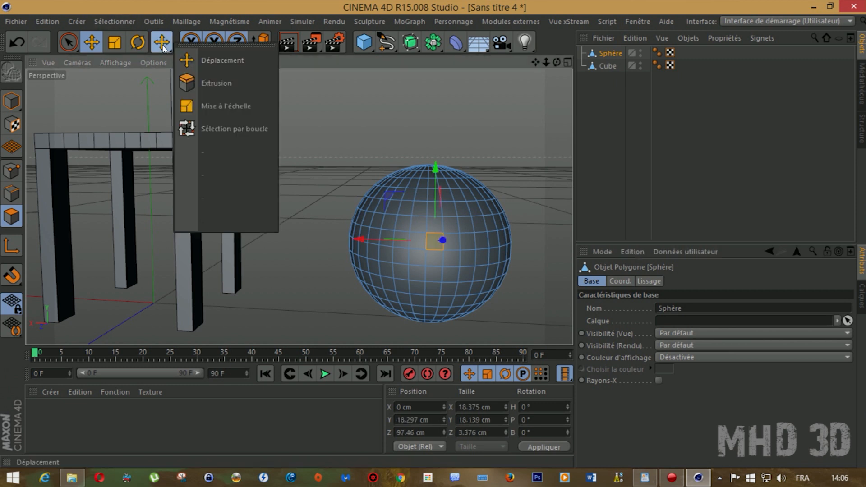
click(221, 129)
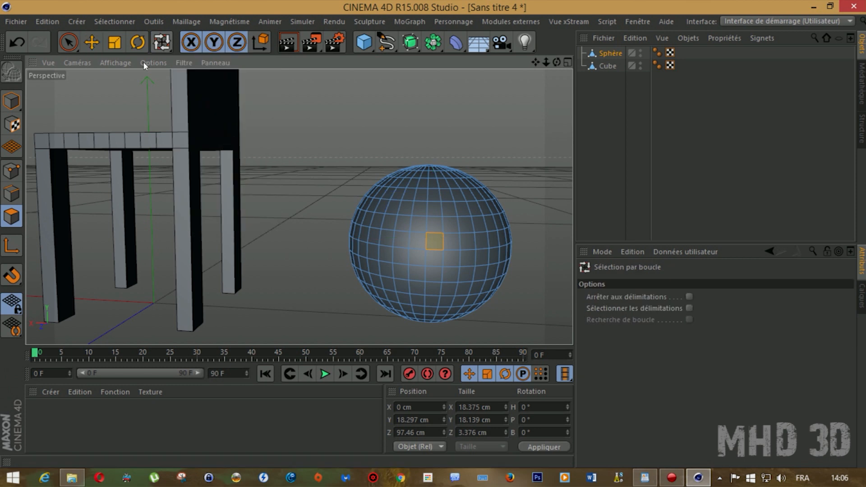
click(118, 22)
click(126, 110)
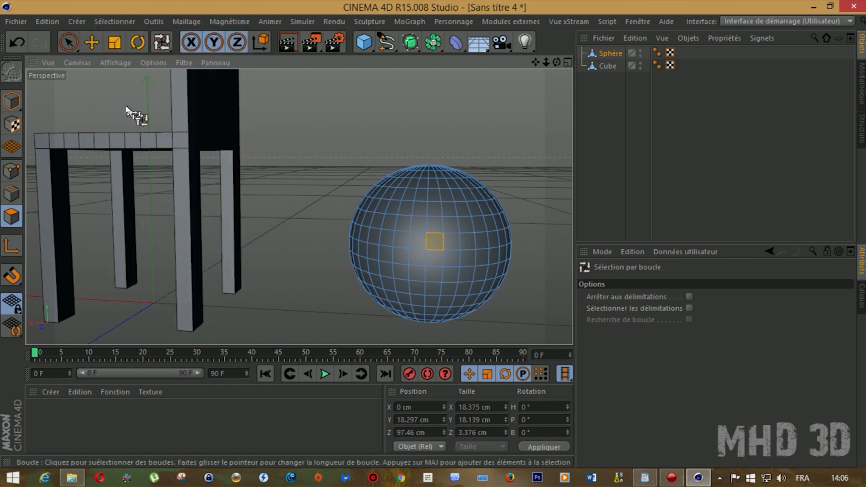
click(378, 246)
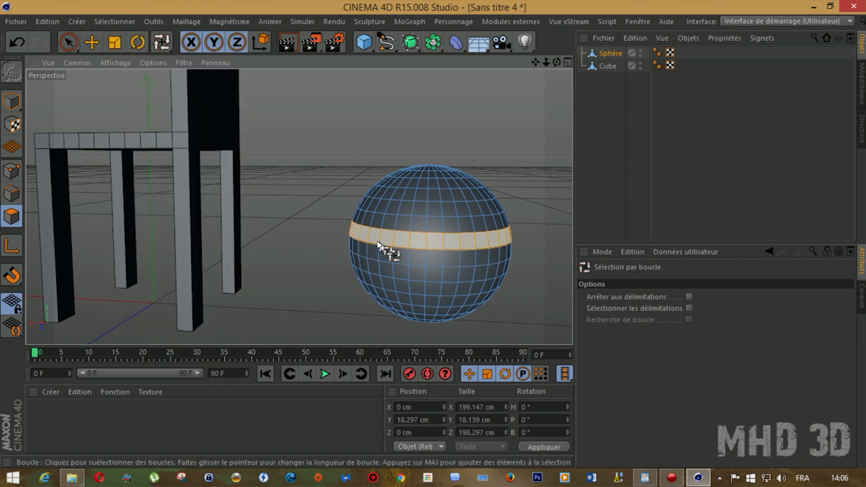
shift+click(379, 251)
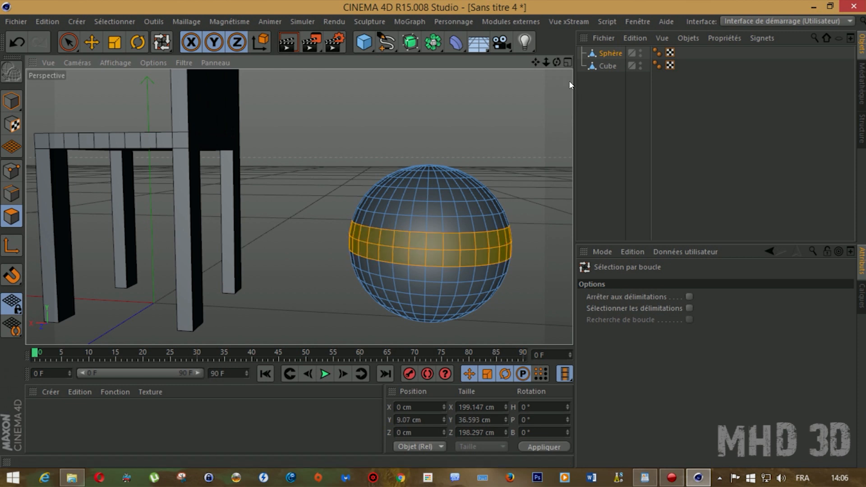
Extrude the two selected polygon loops inward with an offset of about -18.3 cm
drag(557, 62, 535, 59)
alt+drag(297, 206, 290, 223)
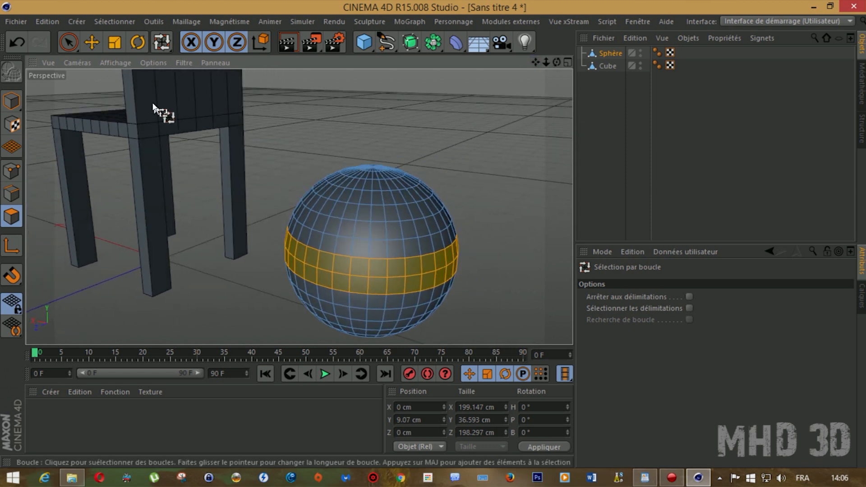
right_click(338, 277)
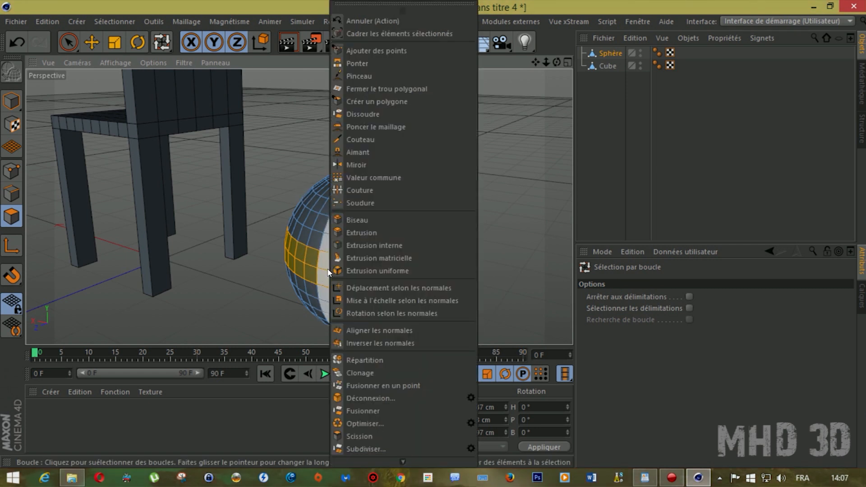
click(356, 233)
drag(356, 233, 107, 283)
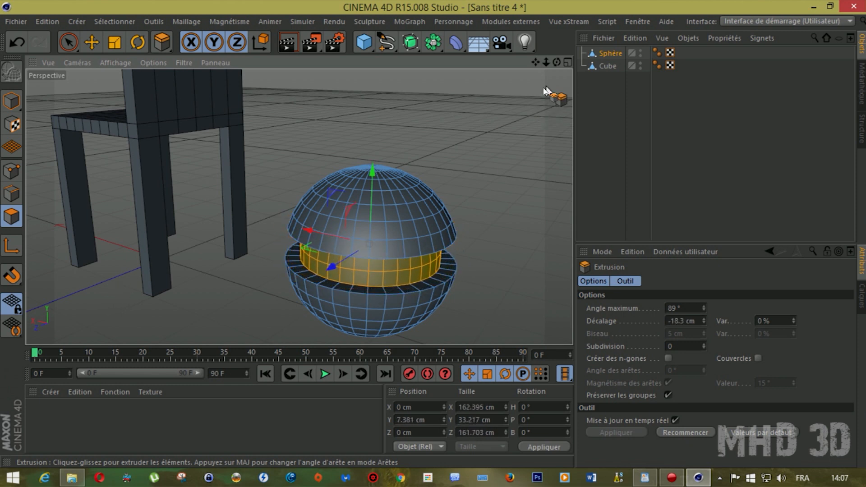
Use Loop Selection to select one horizontal polygon loop on the sphere's upper half and another near its base
mouse_move(557, 63)
mouse_down()
mouse_move(571, 90)
mouse_move(546, 60)
mouse_move(531, 68)
mouse_move(553, 64)
mouse_move(557, 72)
mouse_up()
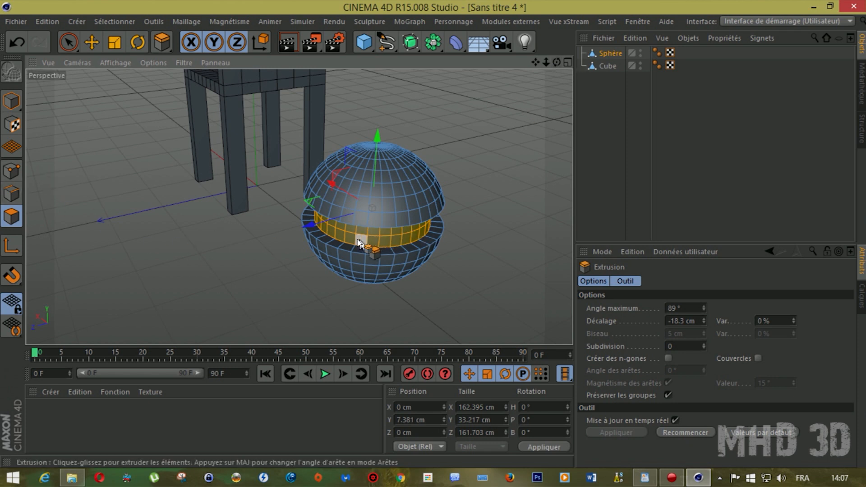
click(194, 231)
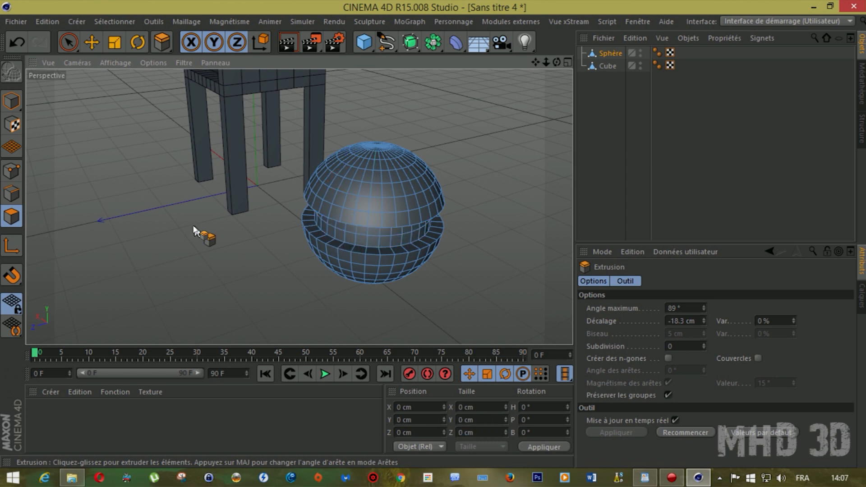
click(92, 44)
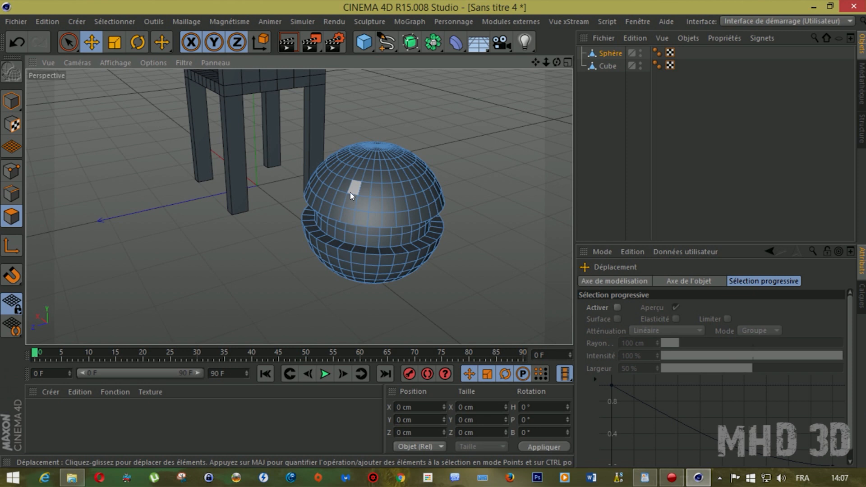
click(366, 206)
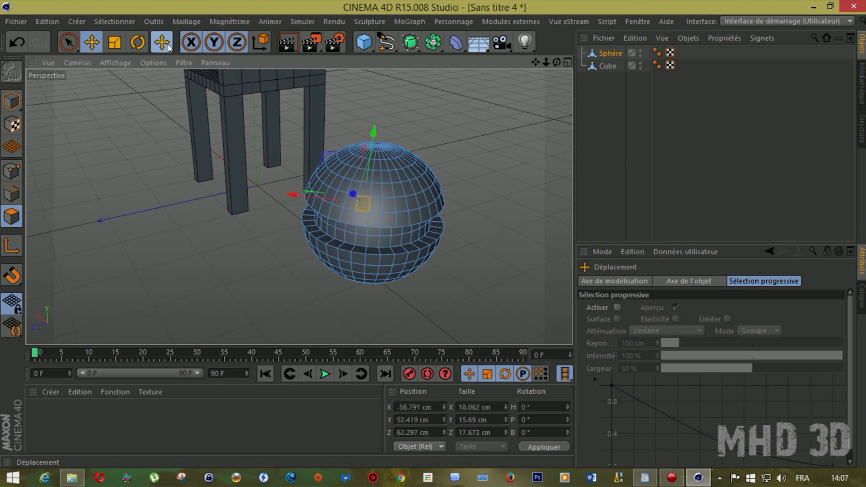
click(162, 42)
click(197, 112)
click(357, 205)
shift+click(363, 278)
Extrude the two selected polygon loops outward with an offset of about 24.3 cm and clear the polygon selection
right_click(362, 278)
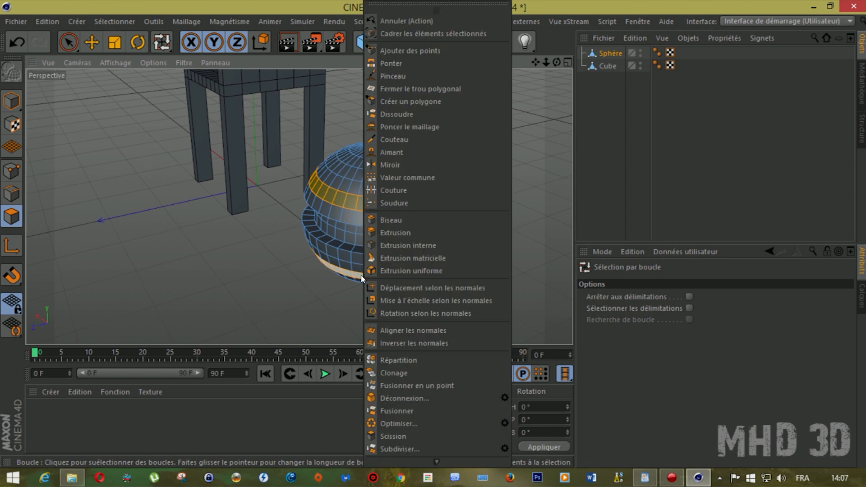
click(393, 233)
drag(499, 281, 371, 212)
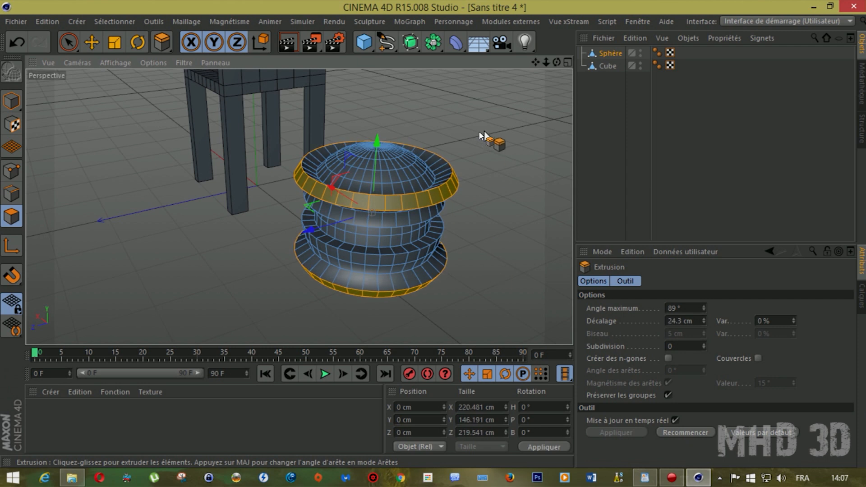
drag(557, 62, 510, 95)
click(485, 101)
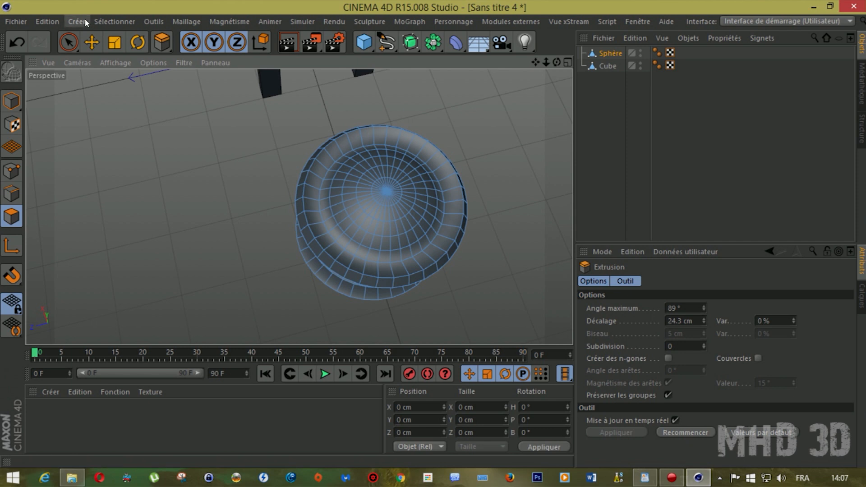
Select the polygon rings around the sphere's upper pole with Loop Selection and delete them to open the top
click(93, 43)
drag(162, 42, 232, 105)
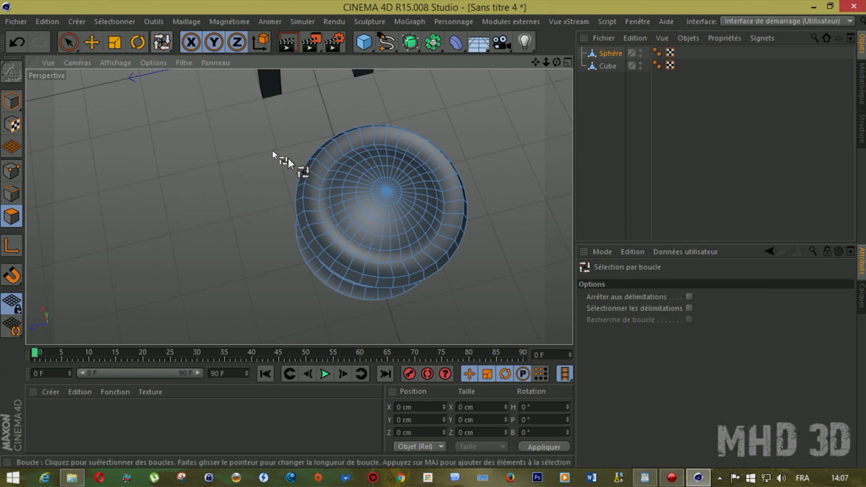
click(394, 194)
drag(393, 195, 415, 196)
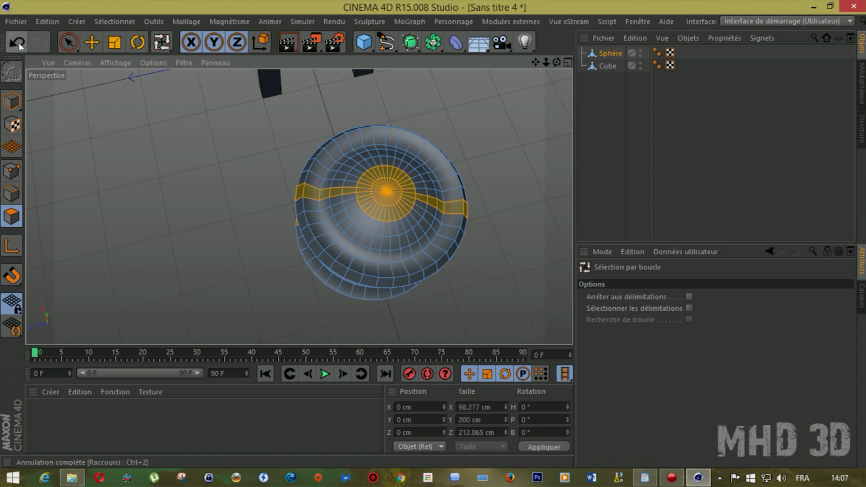
shift+click(342, 194)
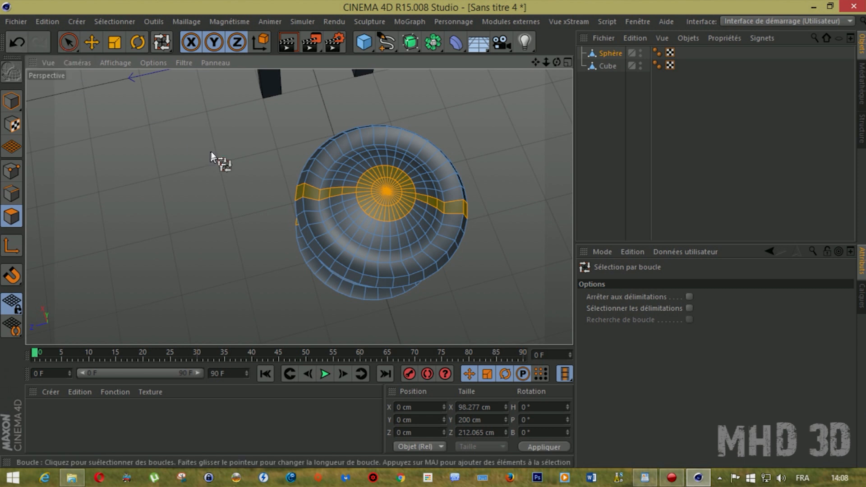
ctrl+click(326, 197)
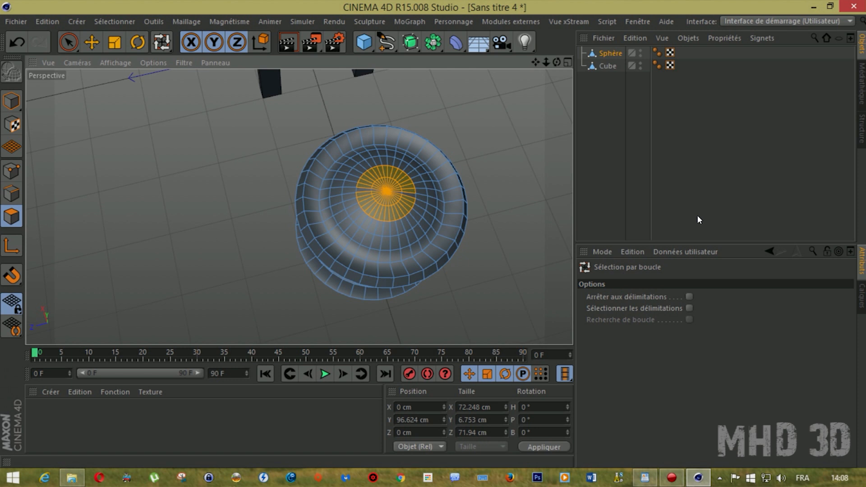
shift+click(354, 193)
key(Delete)
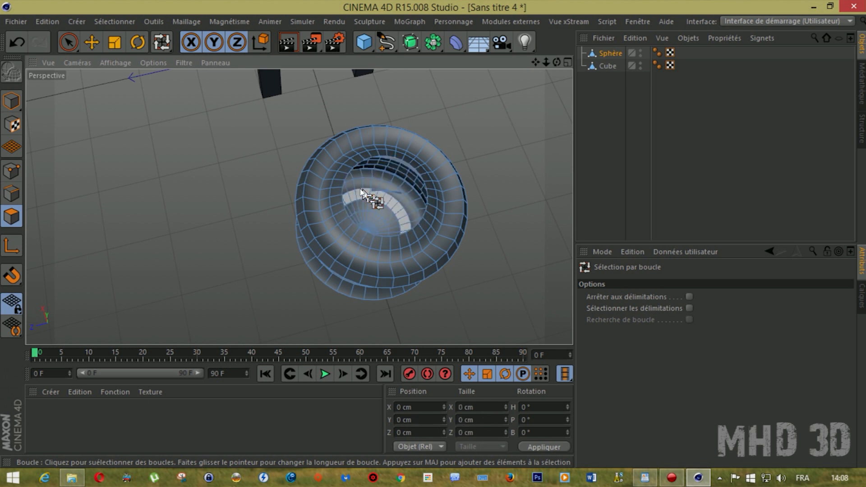
Add a Subdivision Surface object and make the sphere its child to smooth the shape
drag(557, 62, 299, 206)
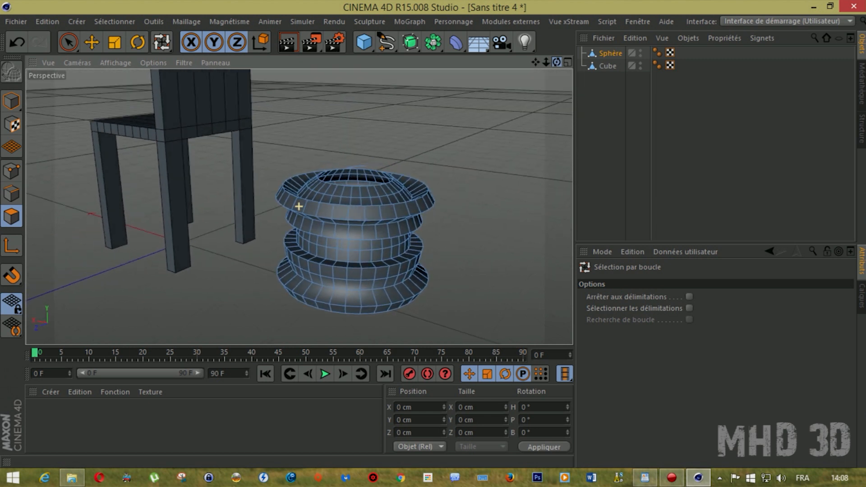
click(410, 42)
drag(618, 68, 627, 52)
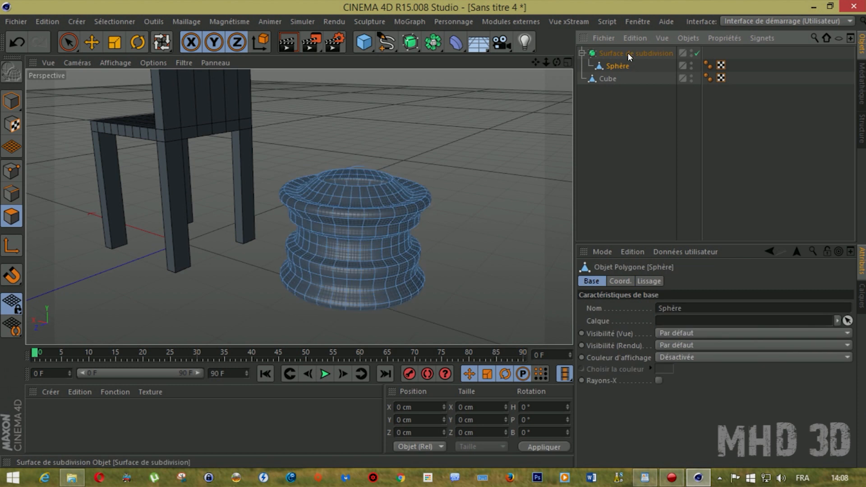
Display the scene with plain Gouraud shading without lines and switch to model mode
click(118, 64)
click(137, 81)
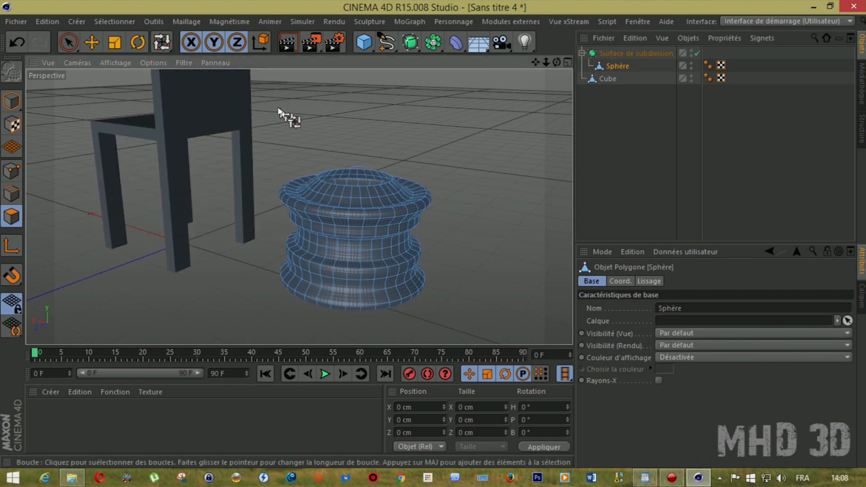
click(7, 96)
drag(545, 63, 455, 70)
mouse_move(547, 63)
mouse_down()
mouse_move(519, 62)
mouse_move(539, 65)
mouse_up()
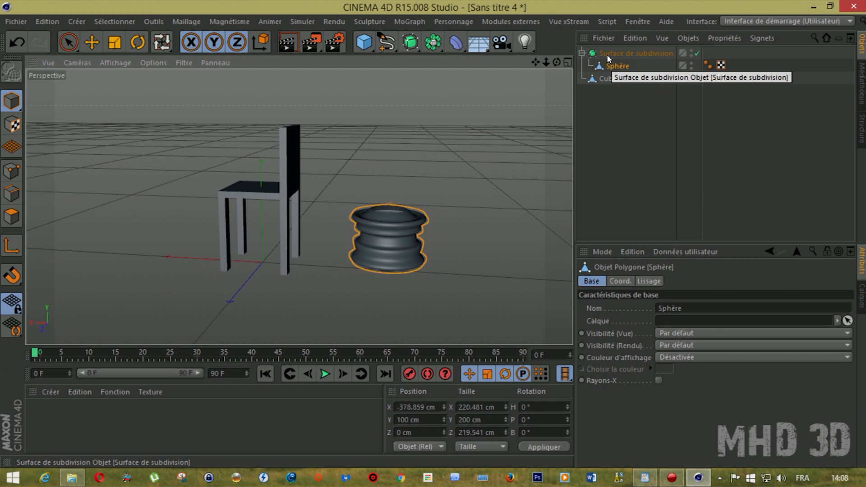
drag(557, 62, 549, 69)
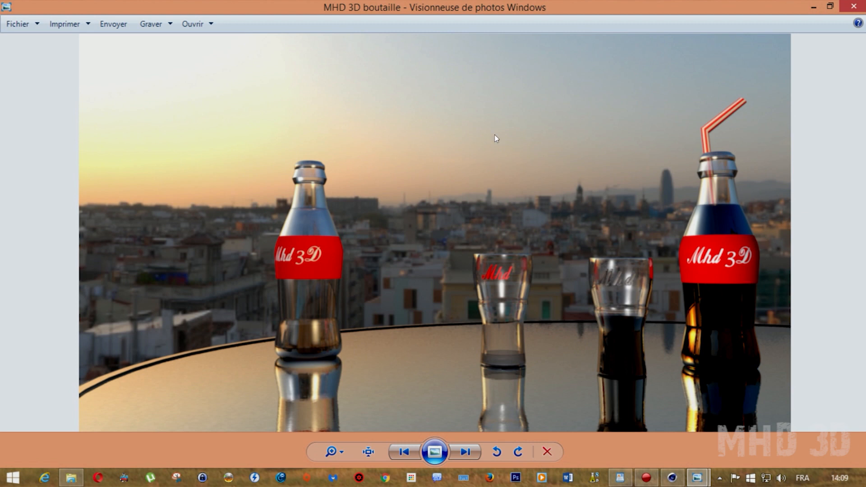
View and close the example renders of the bottles, can and water bottle in Windows Photo Viewer, returning to Cinema 4D
click(850, 7)
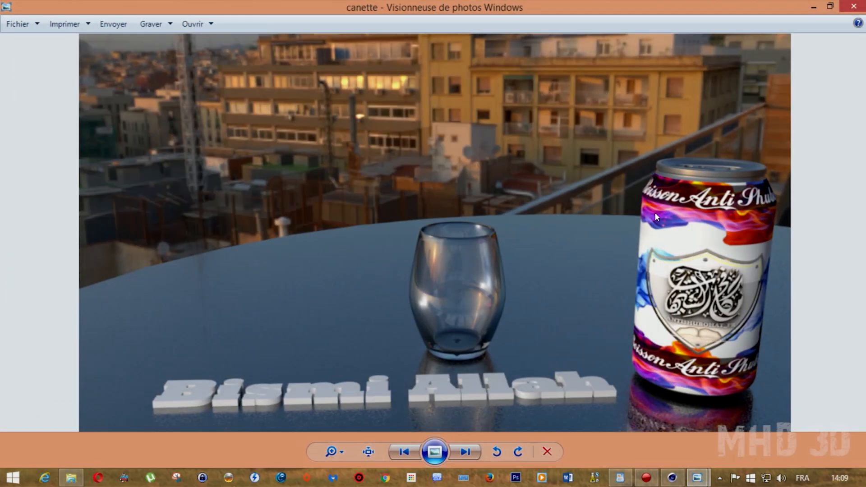
click(847, 10)
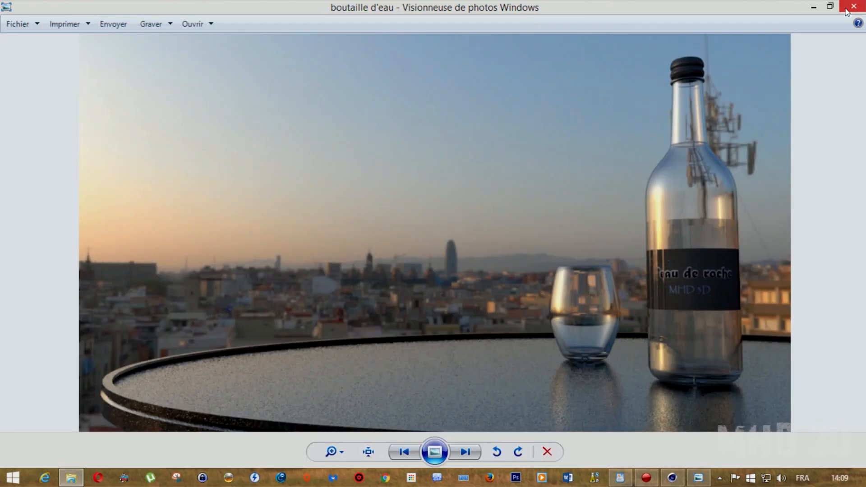
click(854, 7)
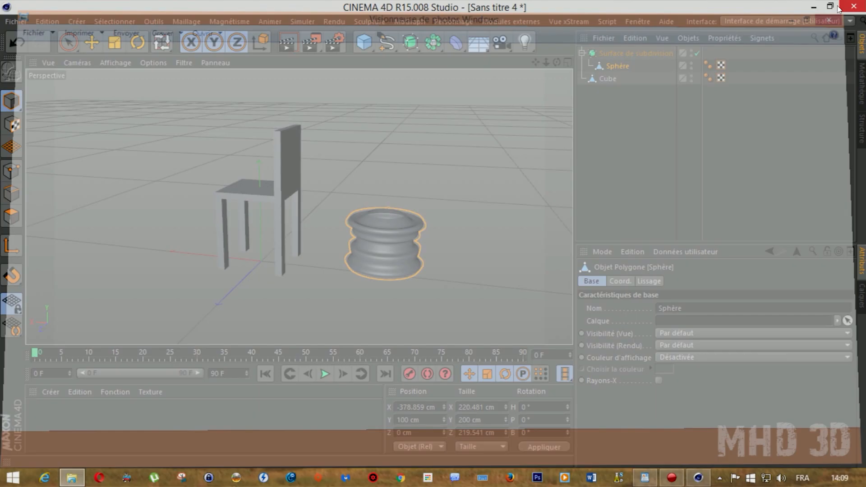
mouse_move(556, 62)
mouse_down()
mouse_move(551, 41)
mouse_move(505, 43)
mouse_move(554, 63)
mouse_up()
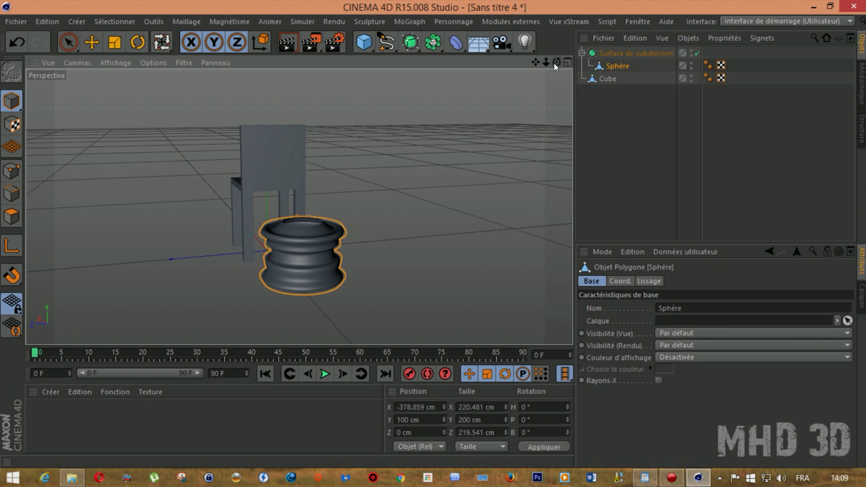